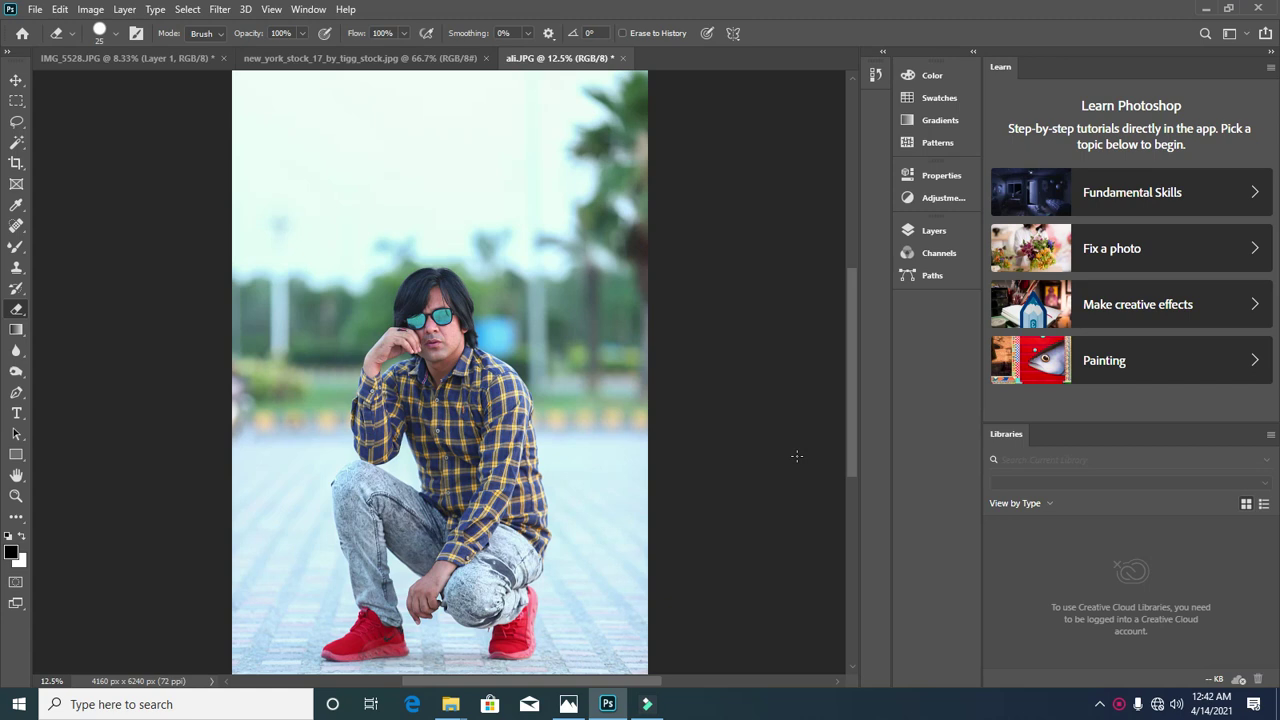
Step: Select the crouching man in the photo with automatic subject selection
scroll(677, 474, "down", 1)
scroll(677, 474, "up", 2)
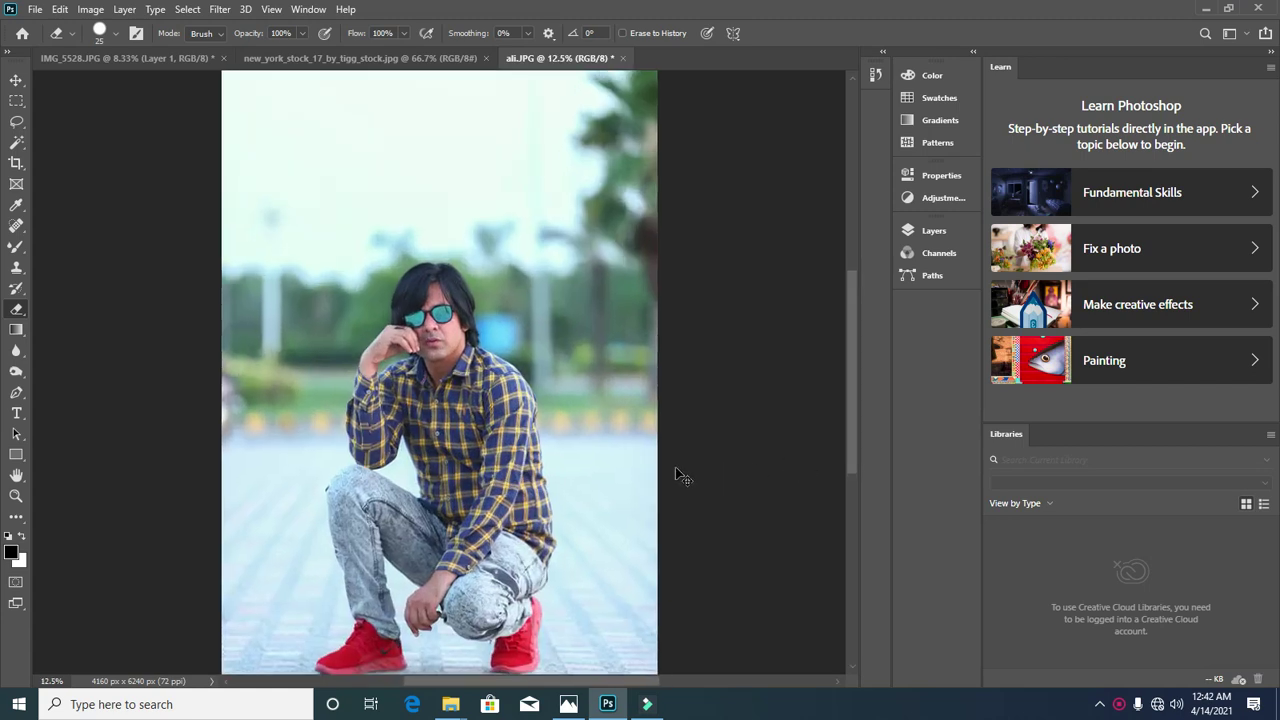
scroll(677, 474, "down", 1)
left_click(187, 9)
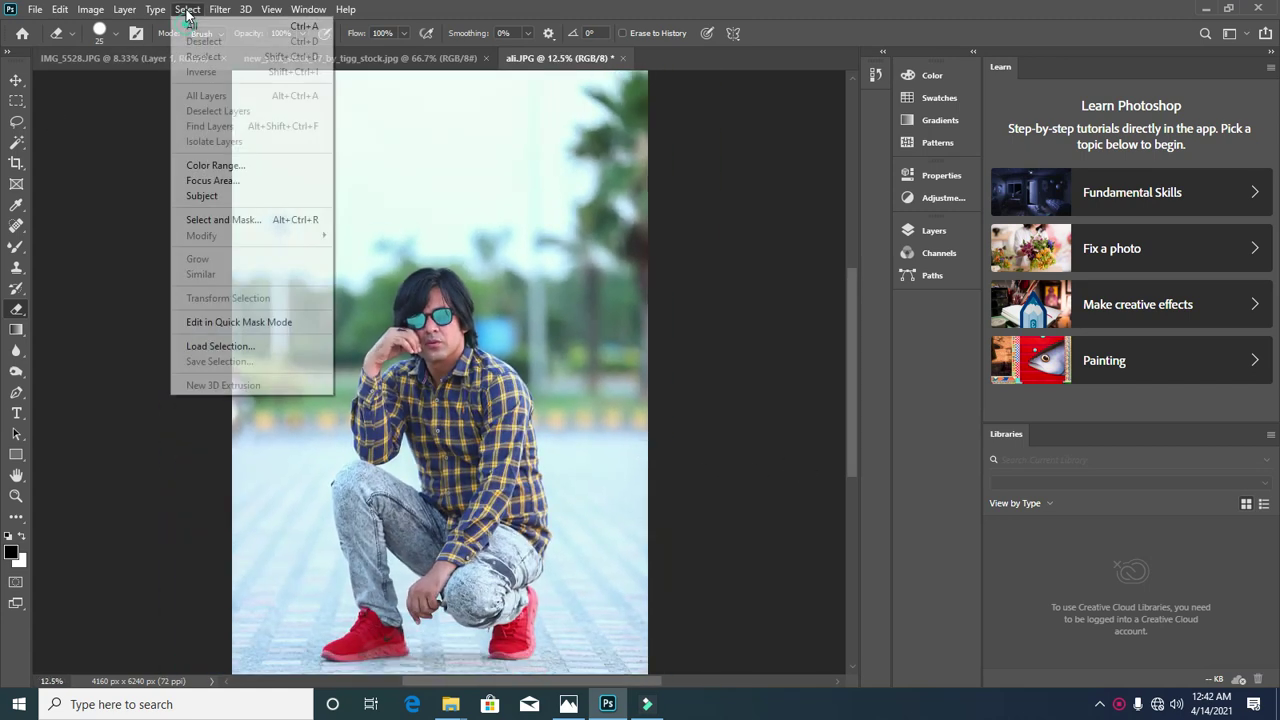
left_click(210, 196)
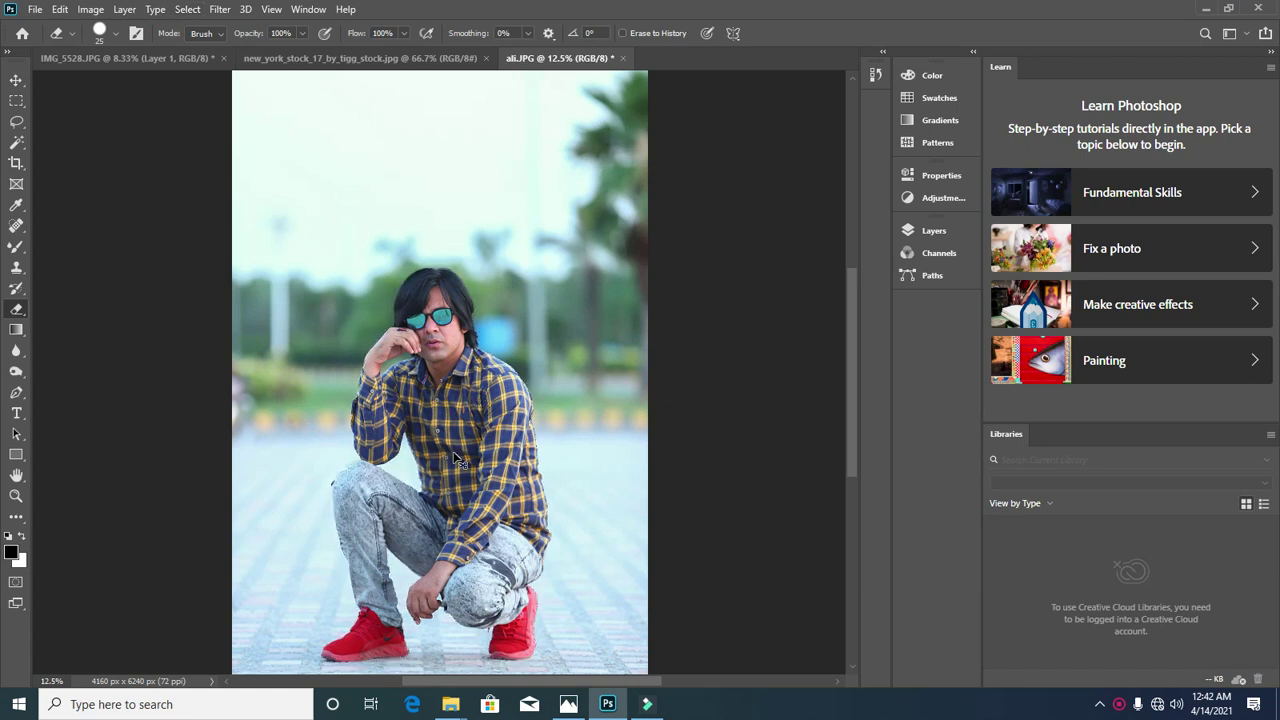
Step: Add the missed shirt edge between the collar and shoulder beside the hair to the selection with the Polygonal Lasso
key("ctrl+plus")
key("ctrl+plus")
key("ctrl+plus")
key("ctrl+plus")
key("ctrl+plus")
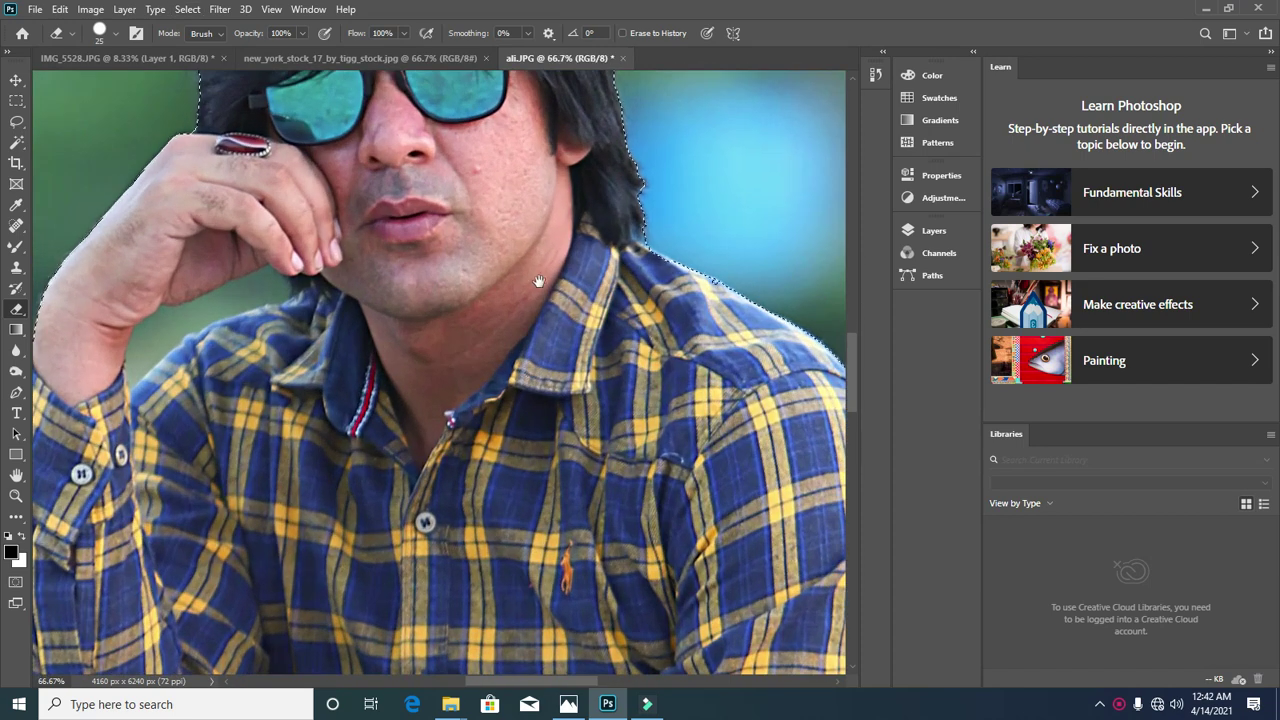
left_click_drag(537, 299, 467, 444)
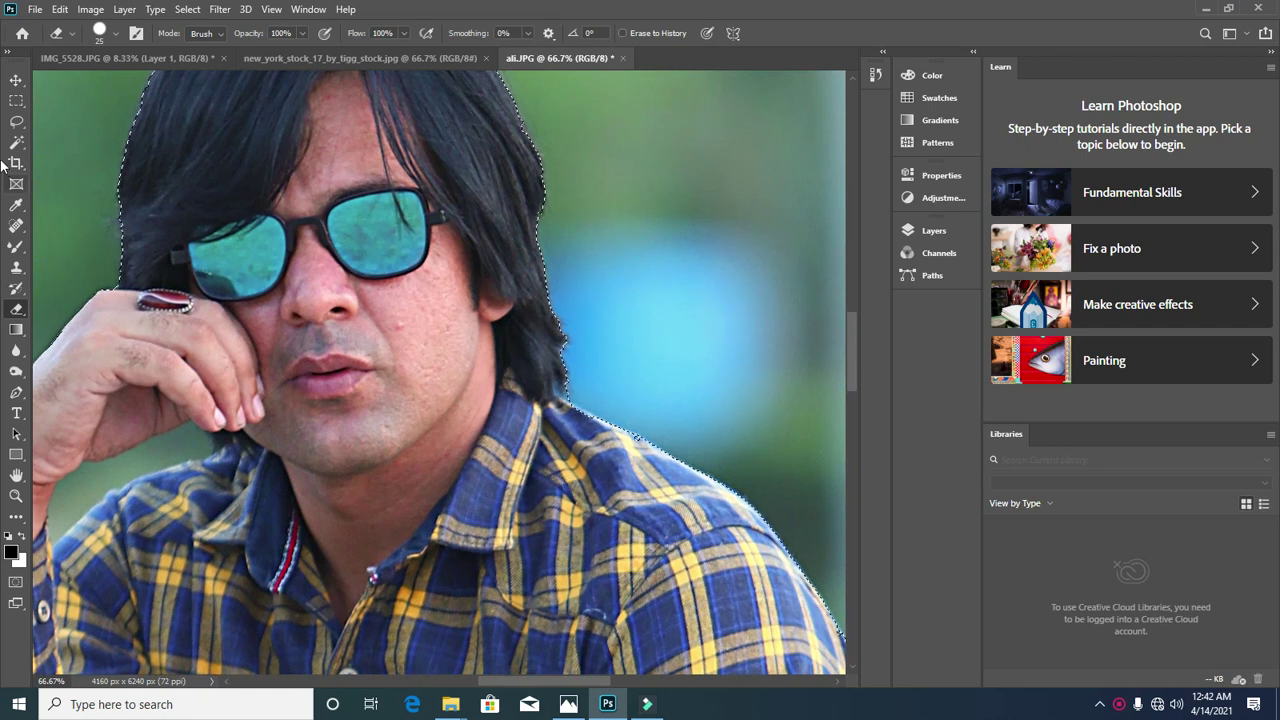
left_click(16, 121)
left_click(75, 131)
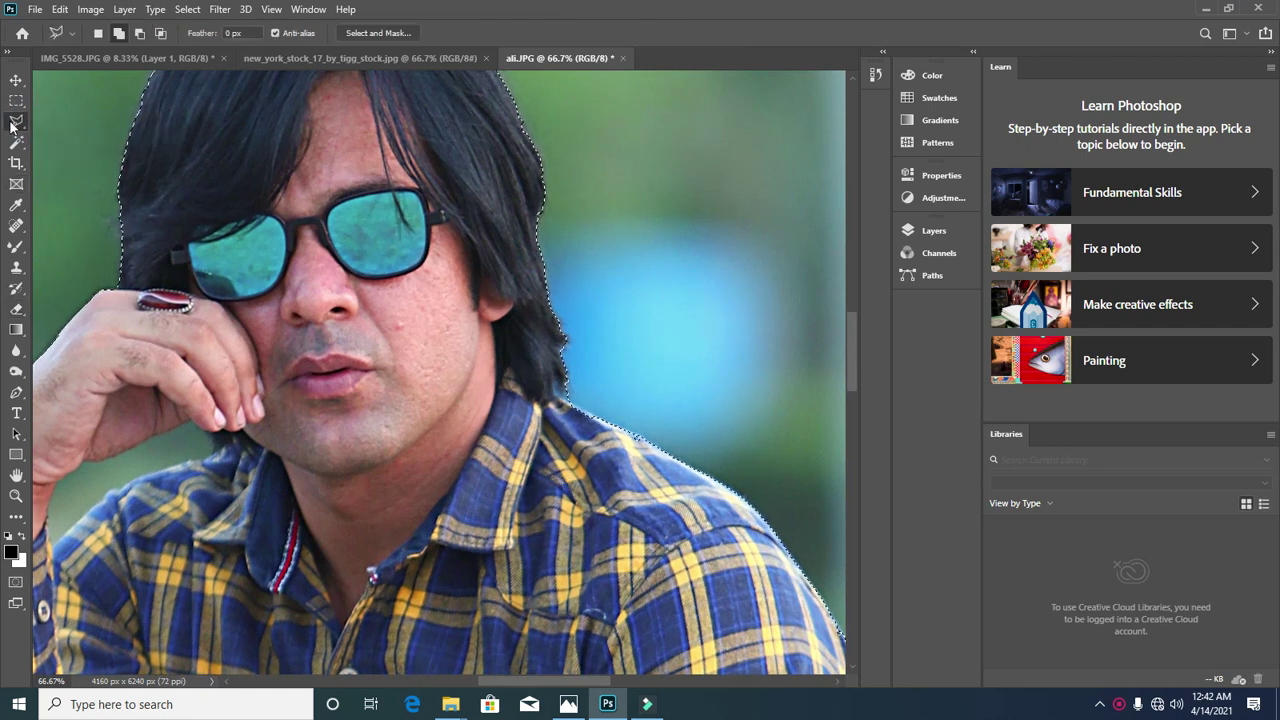
left_click(556, 396)
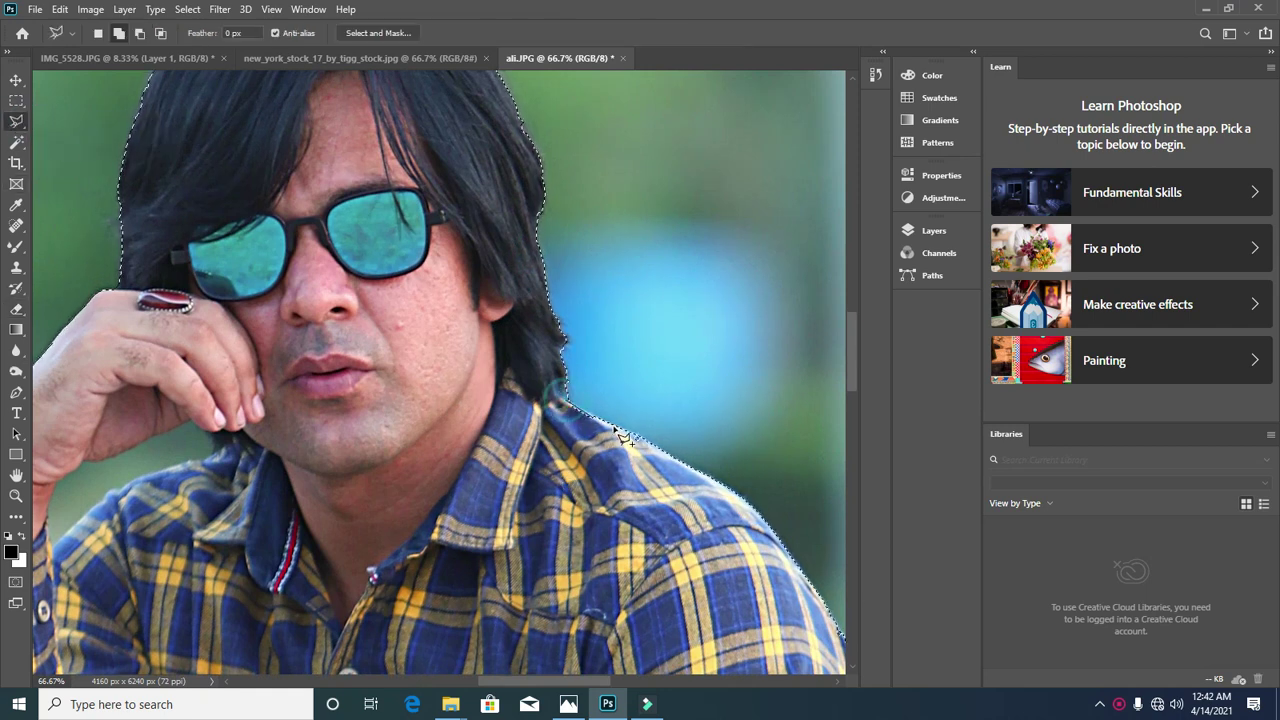
left_click(637, 438)
left_click(675, 460)
left_click(662, 496)
left_click(482, 430)
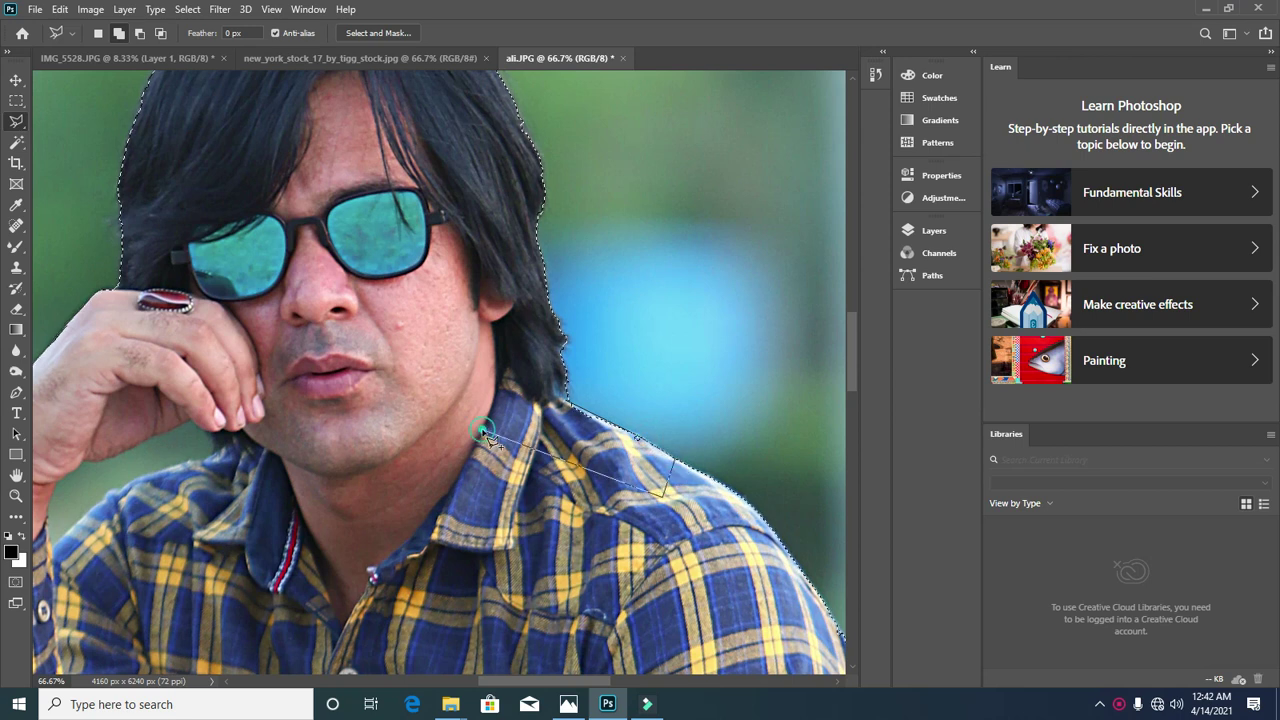
Step: Subtract the background gap between the raised forearm and the shirt shoulder from the selection with the Magic Wand
left_click_drag(137, 441, 402, 398)
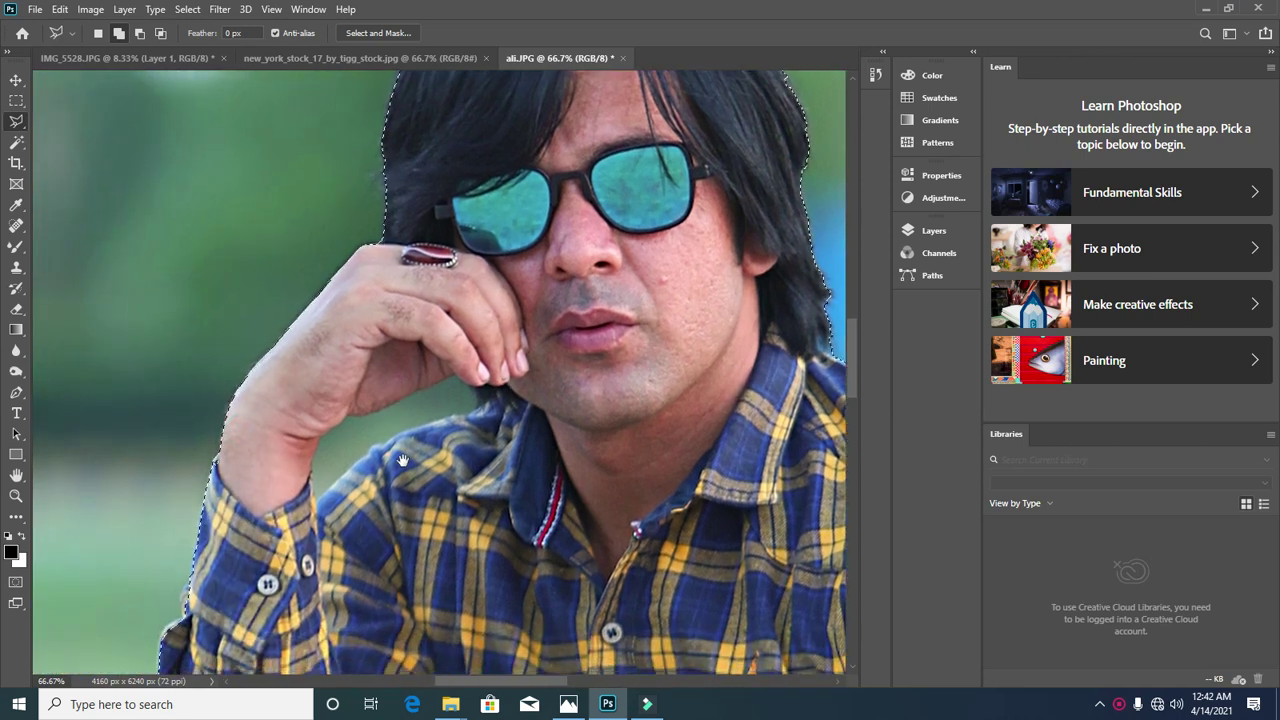
left_click(16, 142)
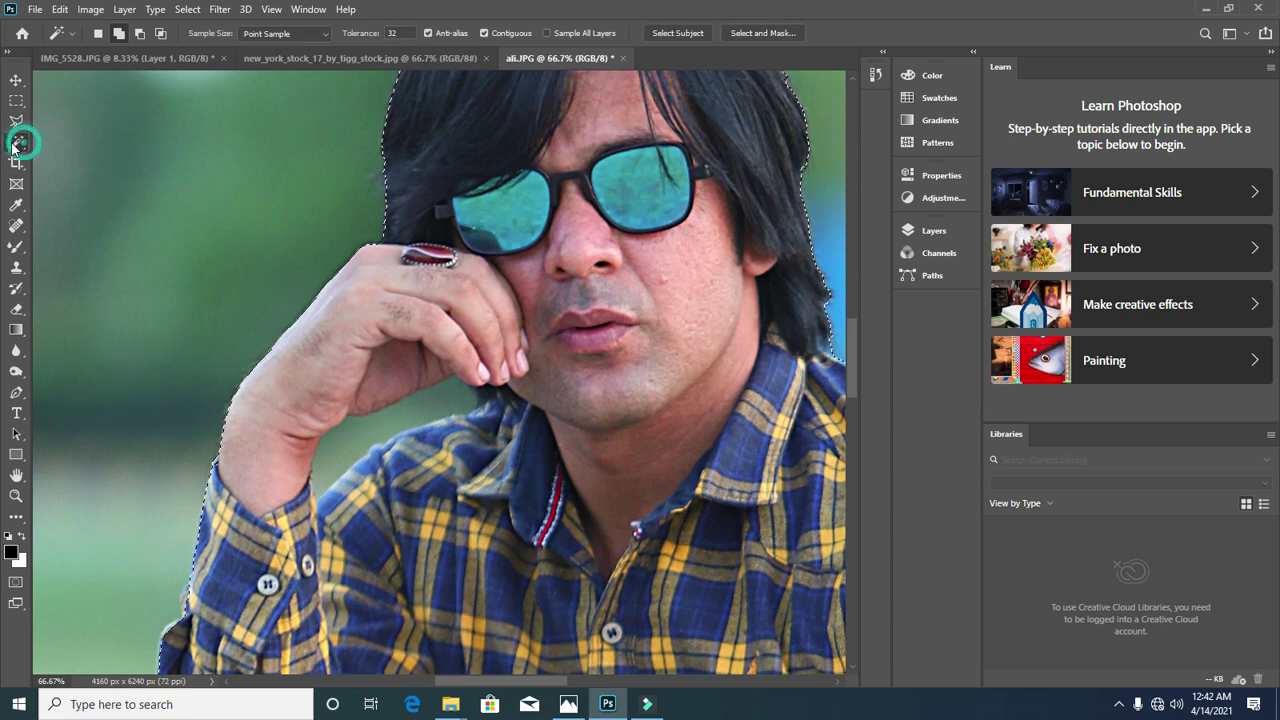
left_click(450, 402, "alt")
left_click(320, 484, "alt")
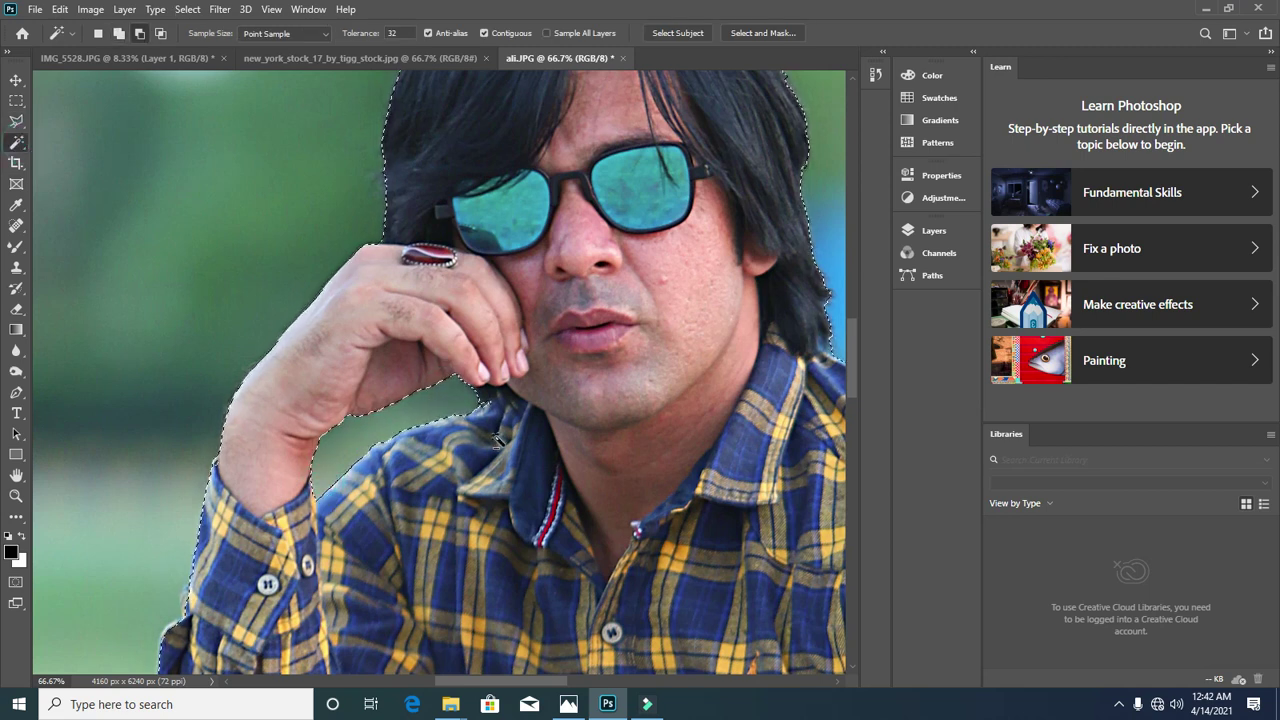
left_click(483, 404, "alt")
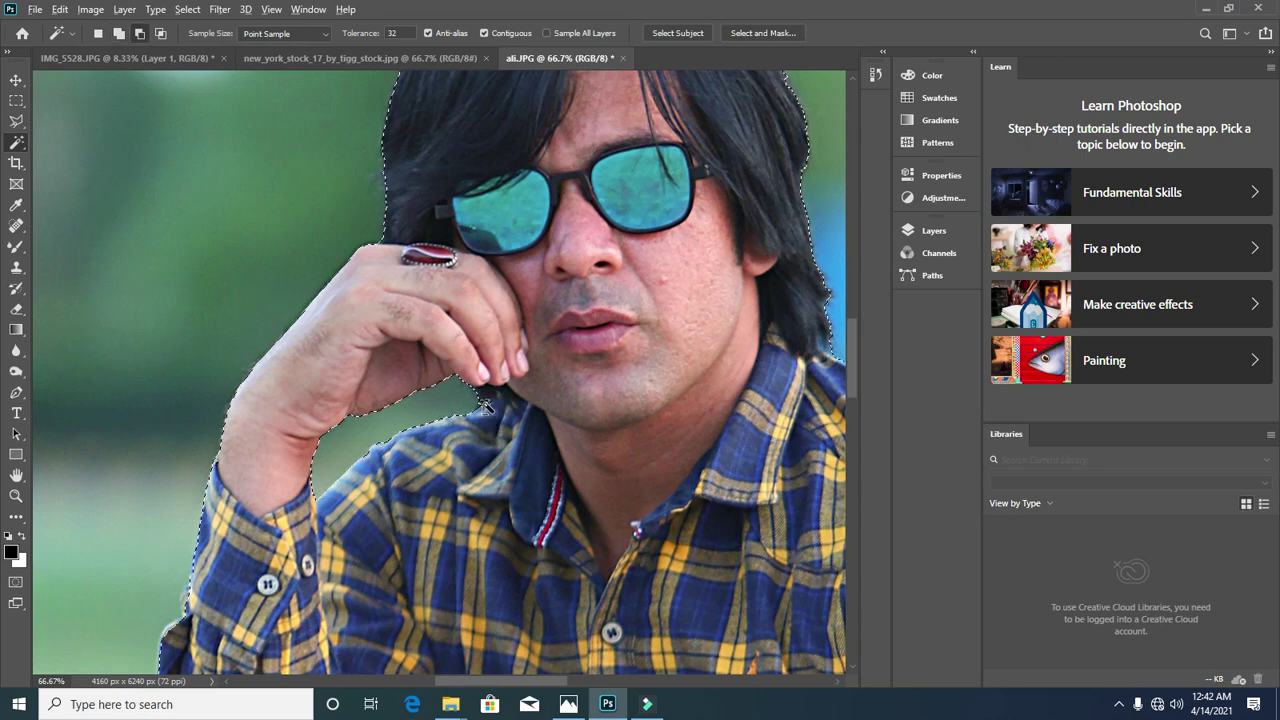
left_click(500, 425, "shift")
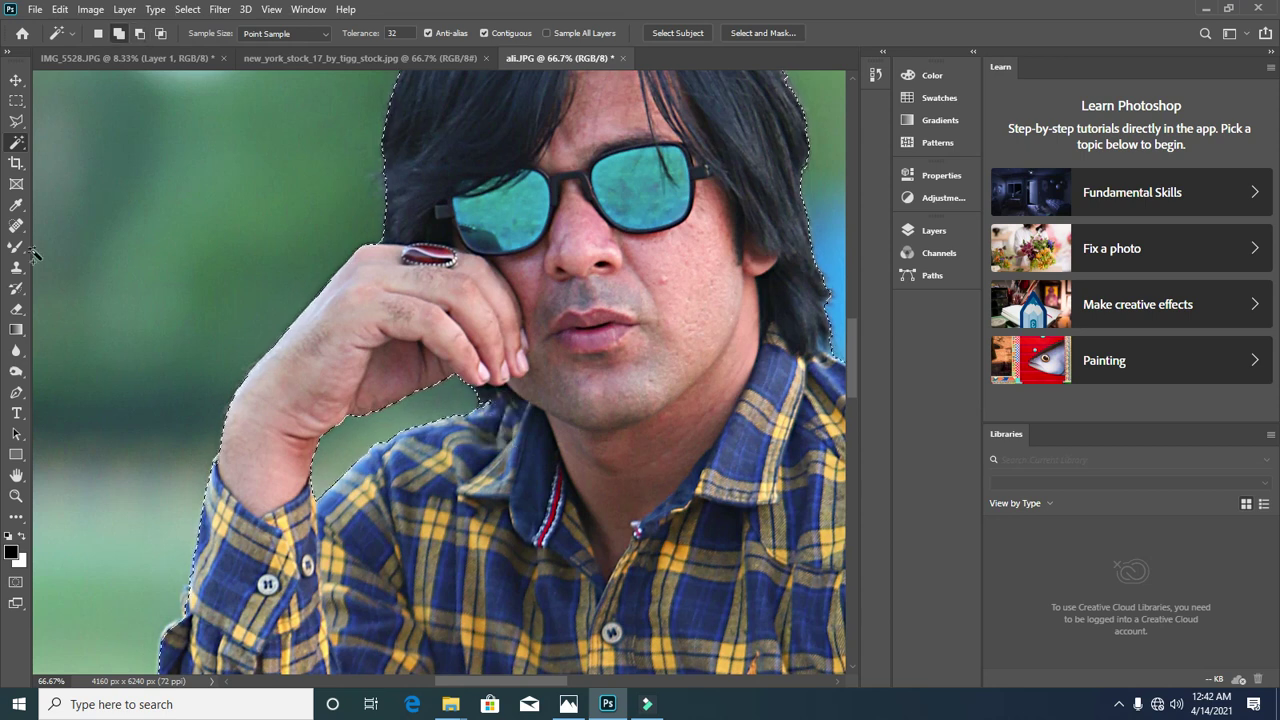
Step: Correct the selection edge at the dark hair beneath the fingertips with the Polygonal Lasso
left_click(16, 121)
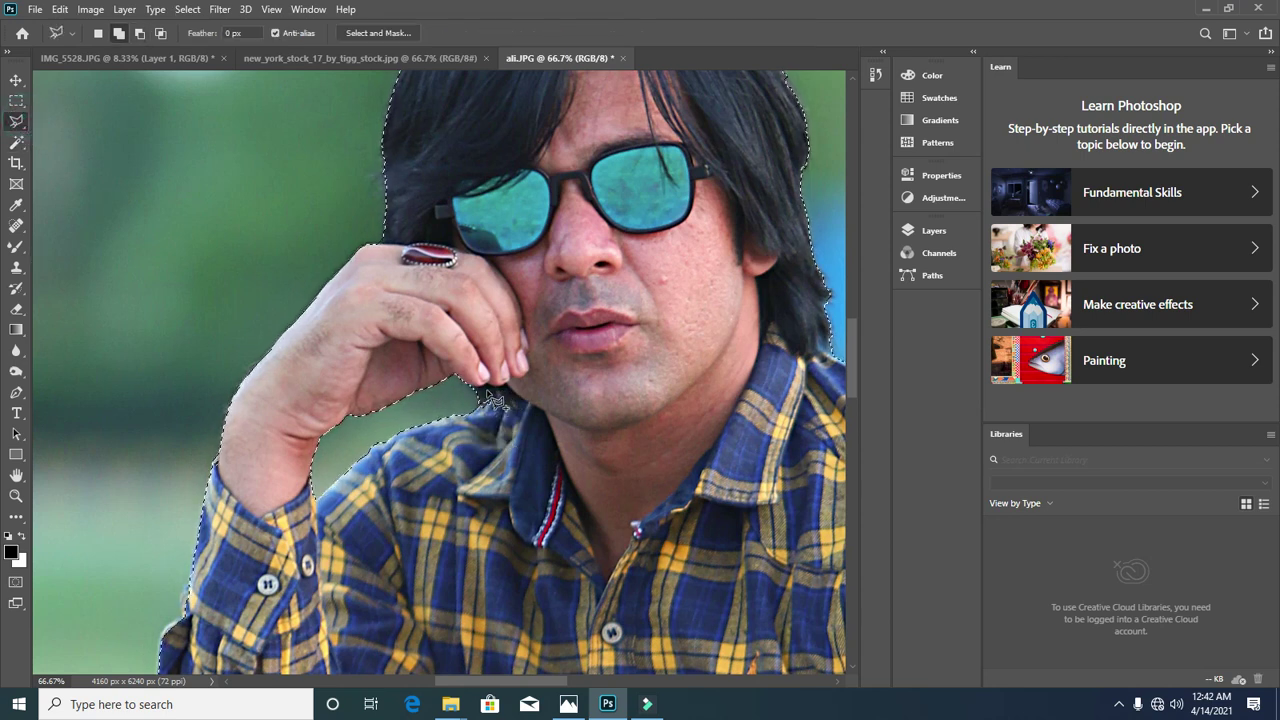
key("alt")
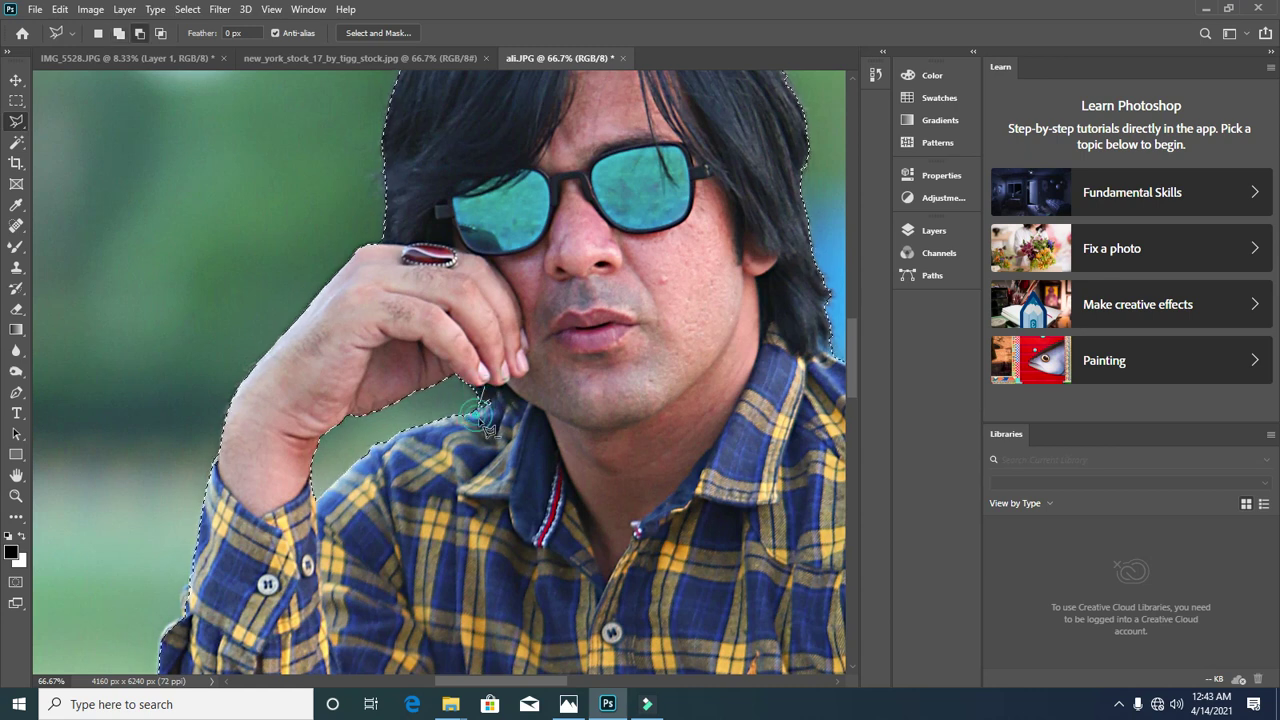
left_click(540, 368)
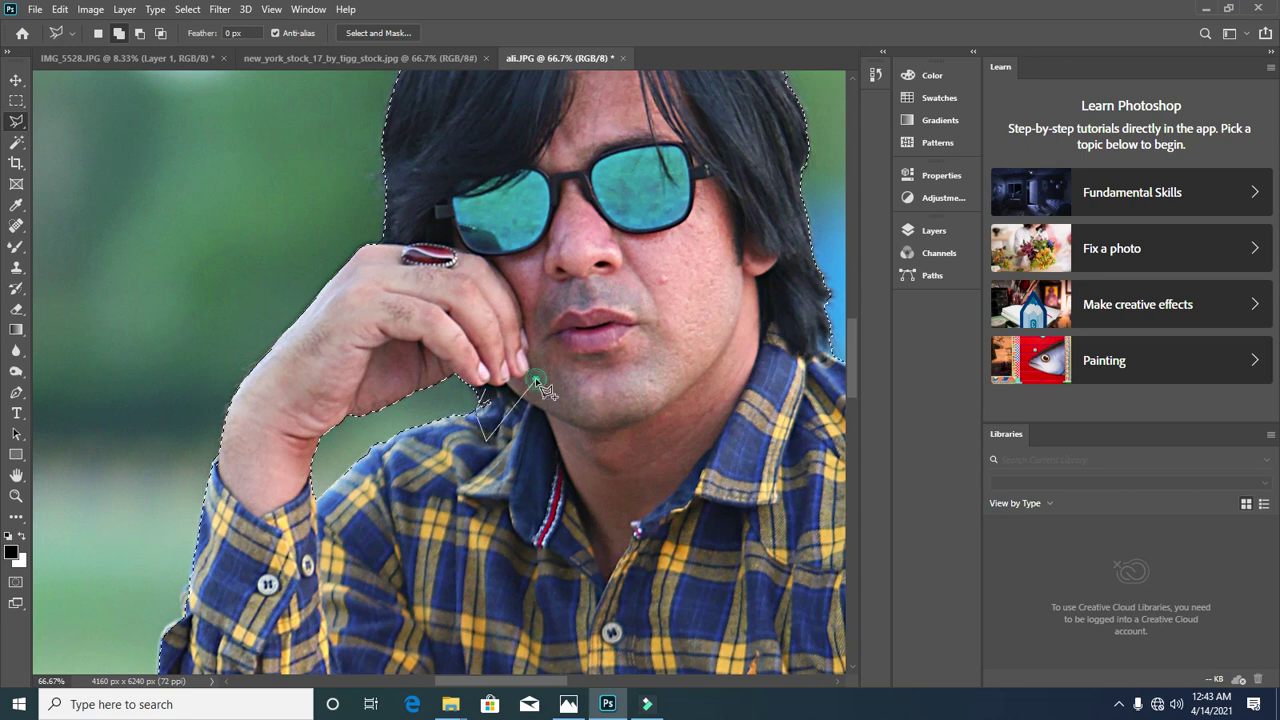
Step: Add the missed outer edge of the raised arm's sleeve near the cuff to the selection with the Polygonal Lasso
key("space")
mouse_move(345, 296)
left_mouse_down()
mouse_move(326, 531)
mouse_move(454, 274)
left_mouse_up()
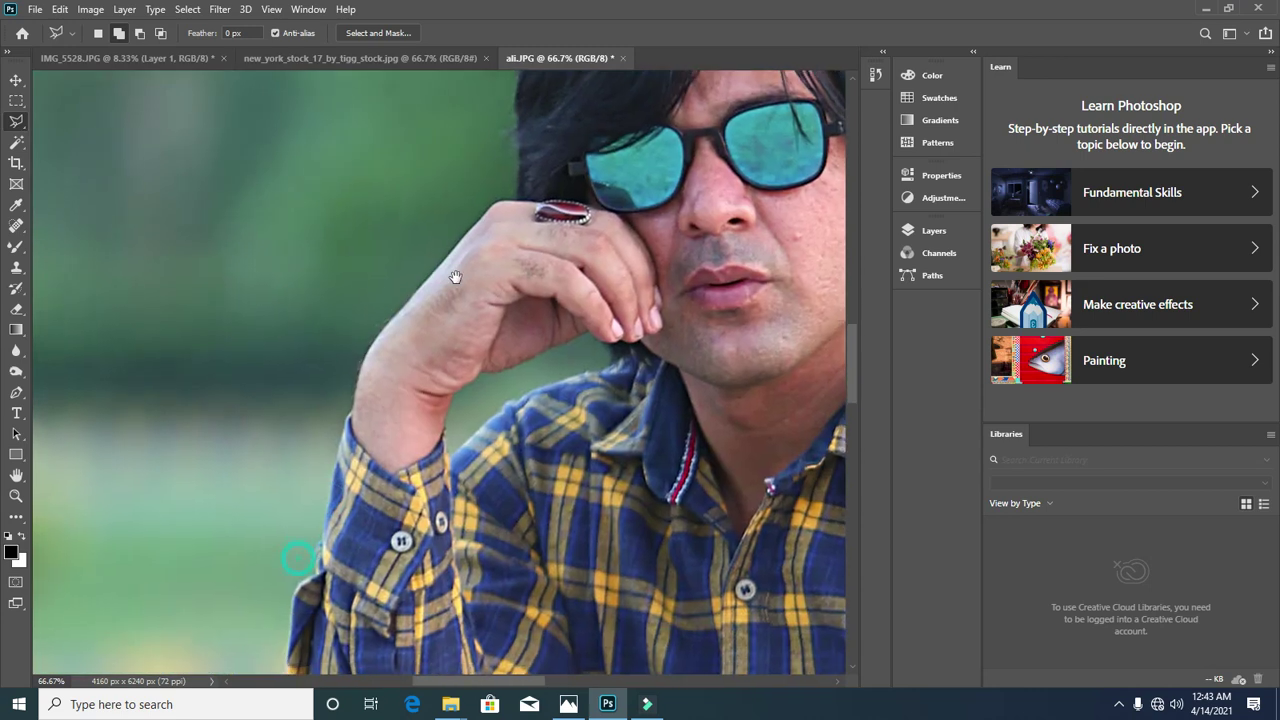
left_click_drag(325, 452, 415, 322)
left_click(444, 328)
left_click(417, 404)
left_click(408, 416)
left_click(405, 439)
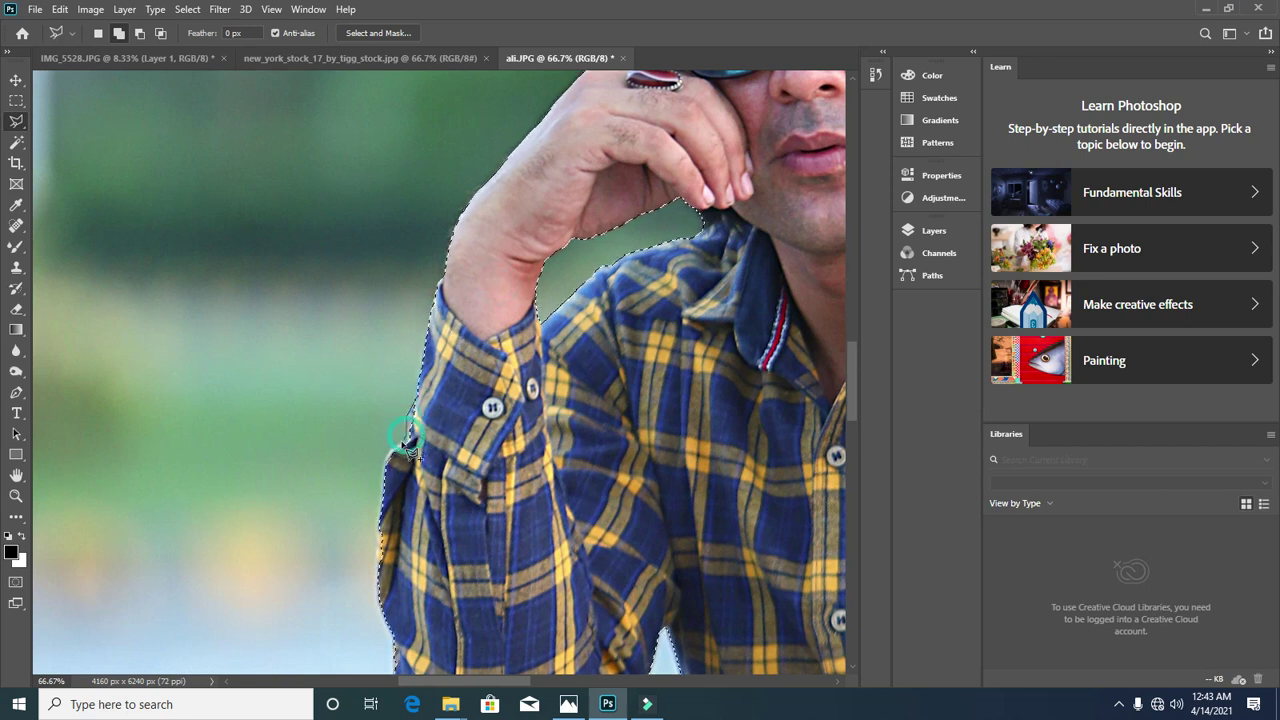
left_click(396, 464)
left_click(405, 500)
double_click(477, 428)
Step: Extend the lasso selection along the hair's outer edge on the side facing the blue background patch
left_click_drag(628, 442, 243, 488)
left_click_drag(526, 228, 410, 511)
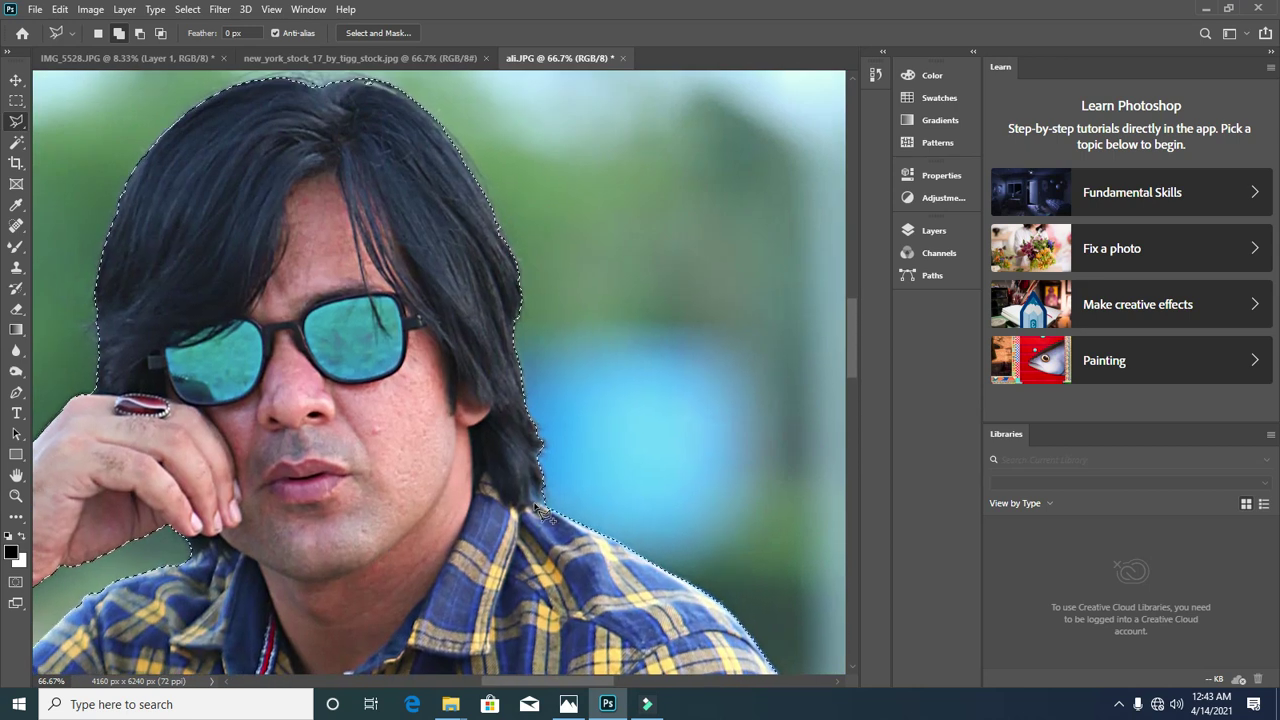
left_click(474, 174)
left_click(504, 237)
left_click(513, 256)
left_click(515, 286)
double_click(395, 191)
Step: Add the missed hair along the crown of the head to the selection
left_click_drag(310, 127, 449, 322)
left_click(445, 200)
left_click(337, 243)
left_click(437, 186)
left_click(471, 214)
left_click(380, 229)
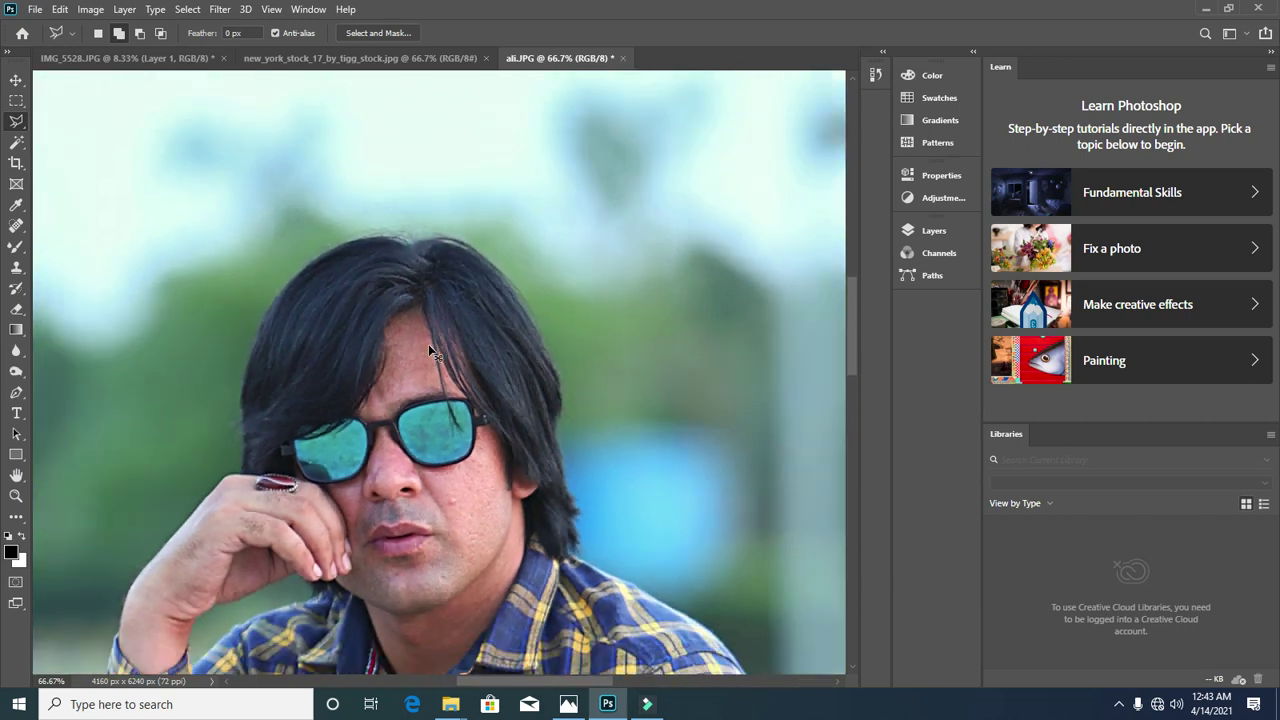
Step: Feather the selection of the man with a radius of 1.8 pixels
scroll(428, 344, "down", 5)
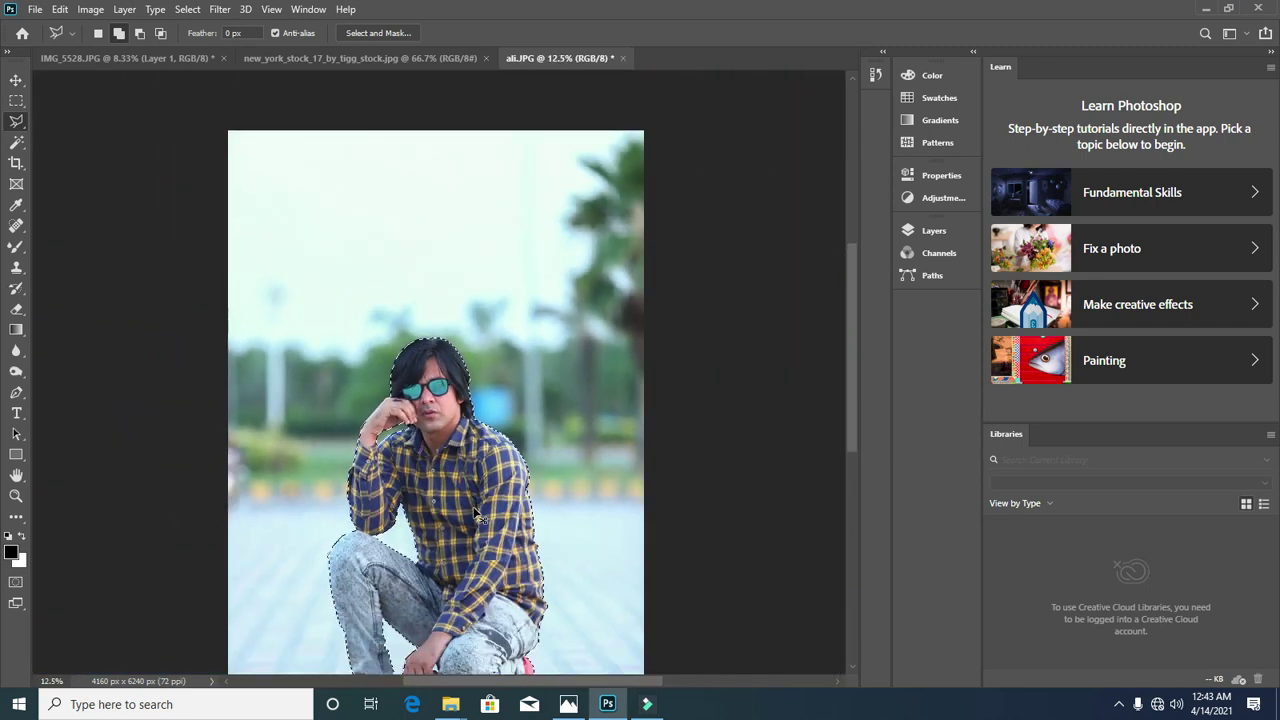
scroll(477, 513, "up", 3)
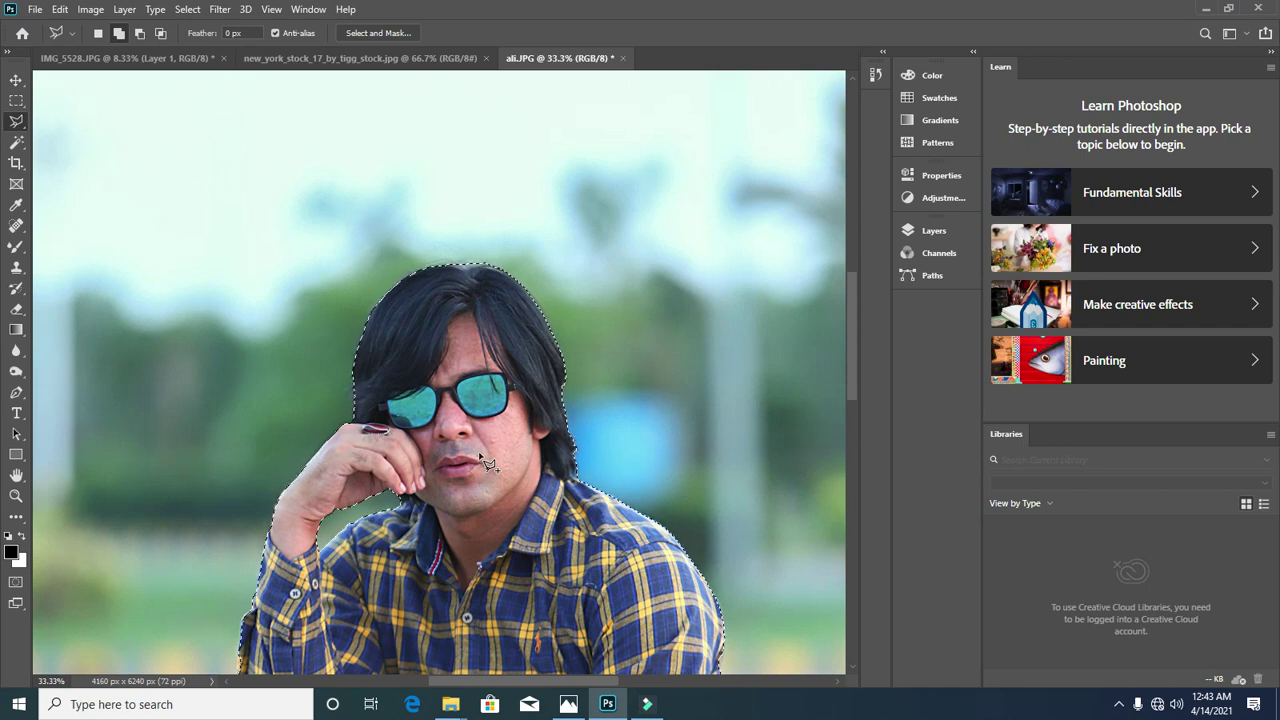
left_click(480, 455)
key("shift+F6")
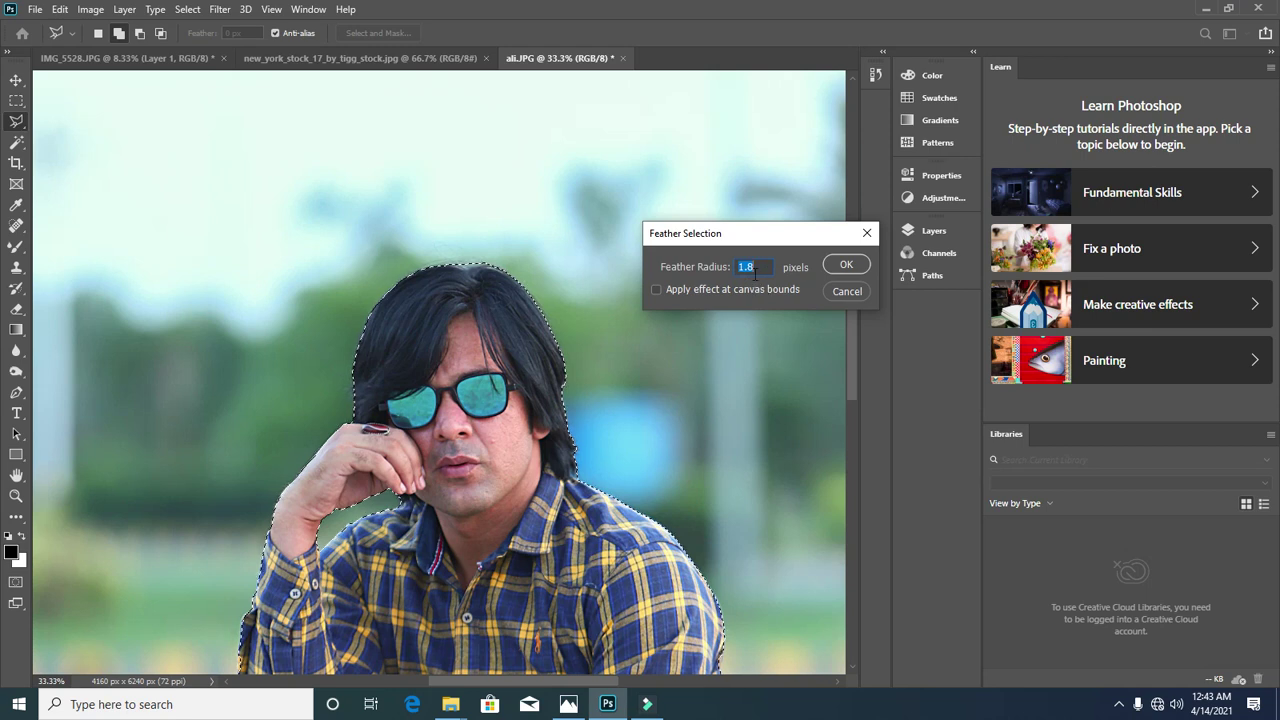
left_click(846, 264)
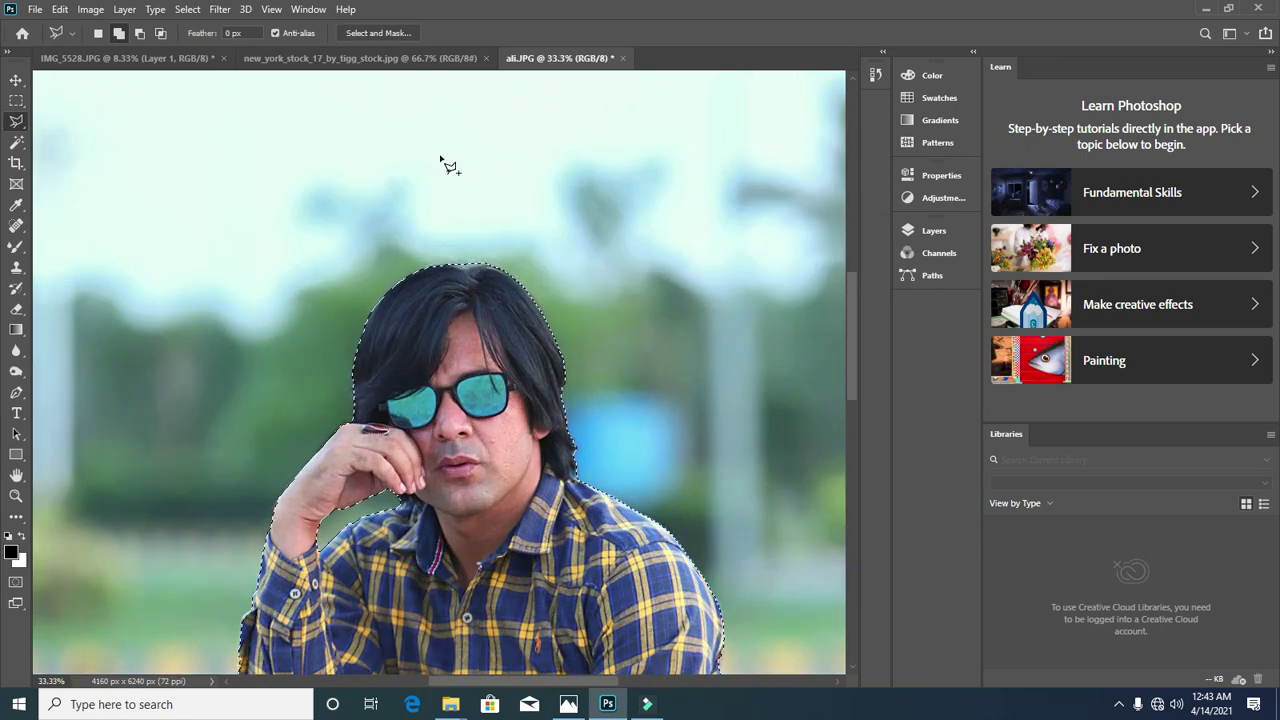
Step: Refine the selection's hair edge in Select and Mask with the Refine Edge Brush at size 35, and apply it
left_click(16, 100)
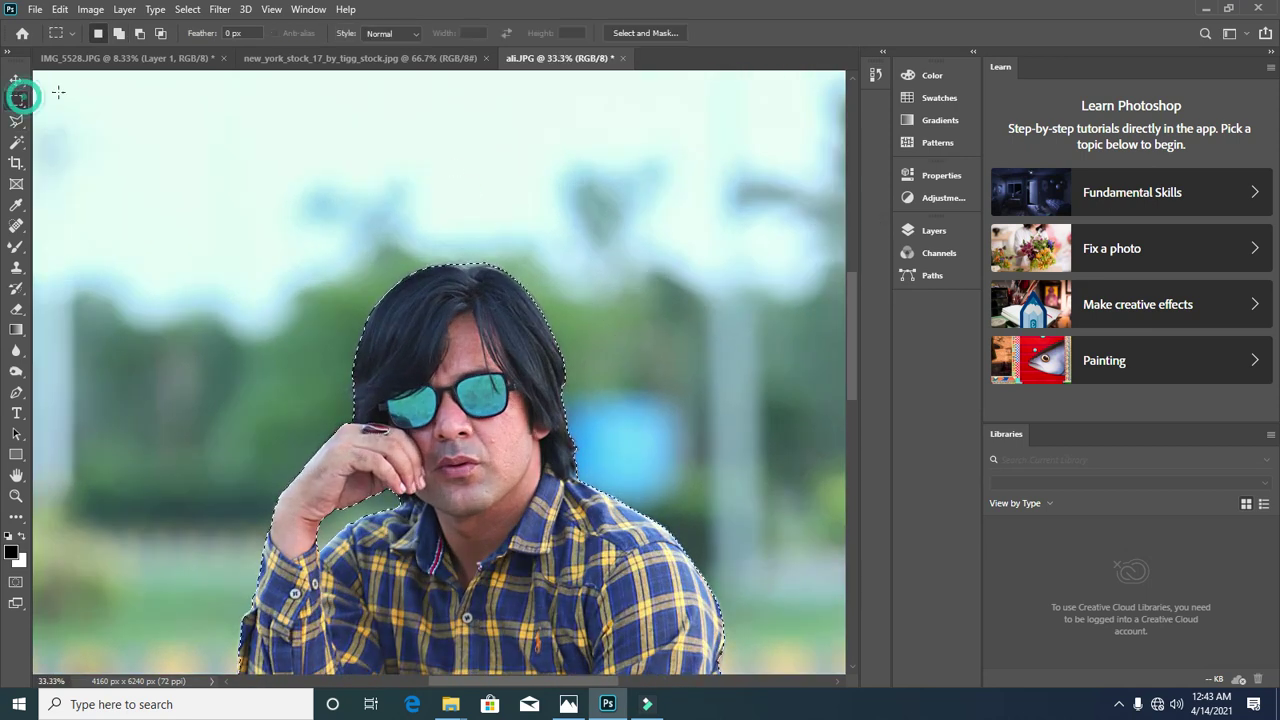
left_click(652, 34)
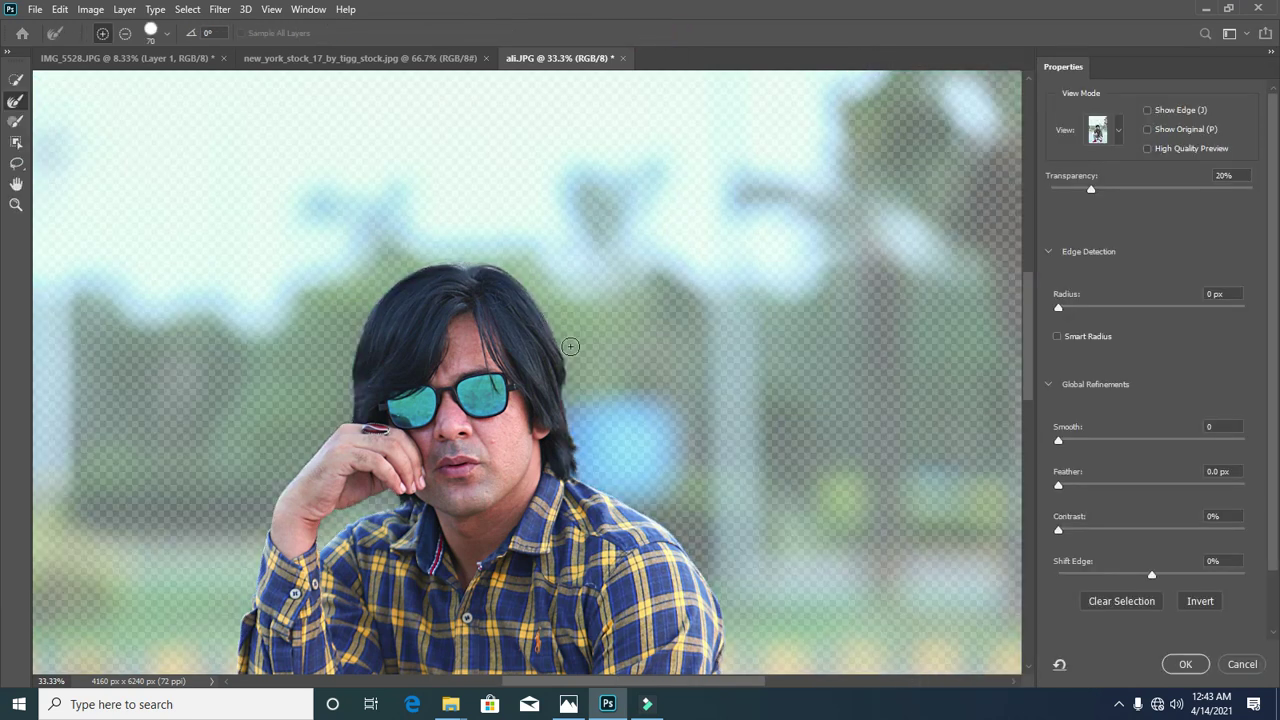
key("ctrl+plus")
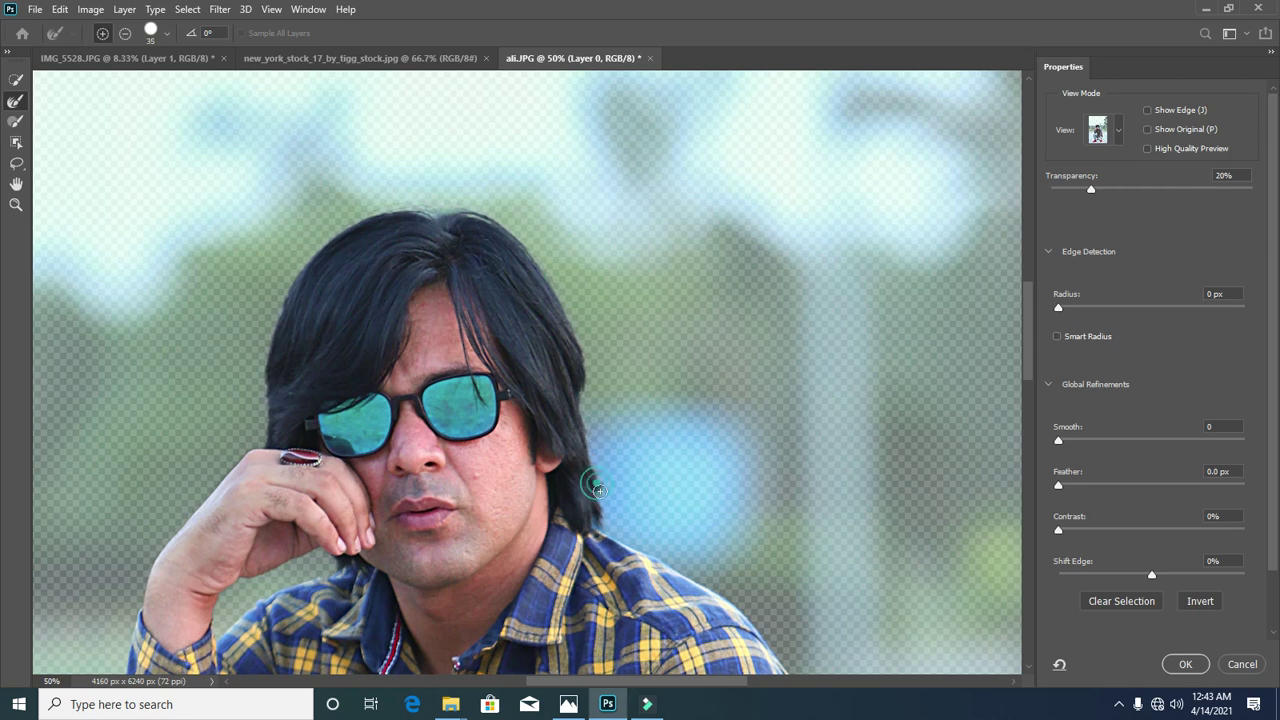
left_click(588, 426)
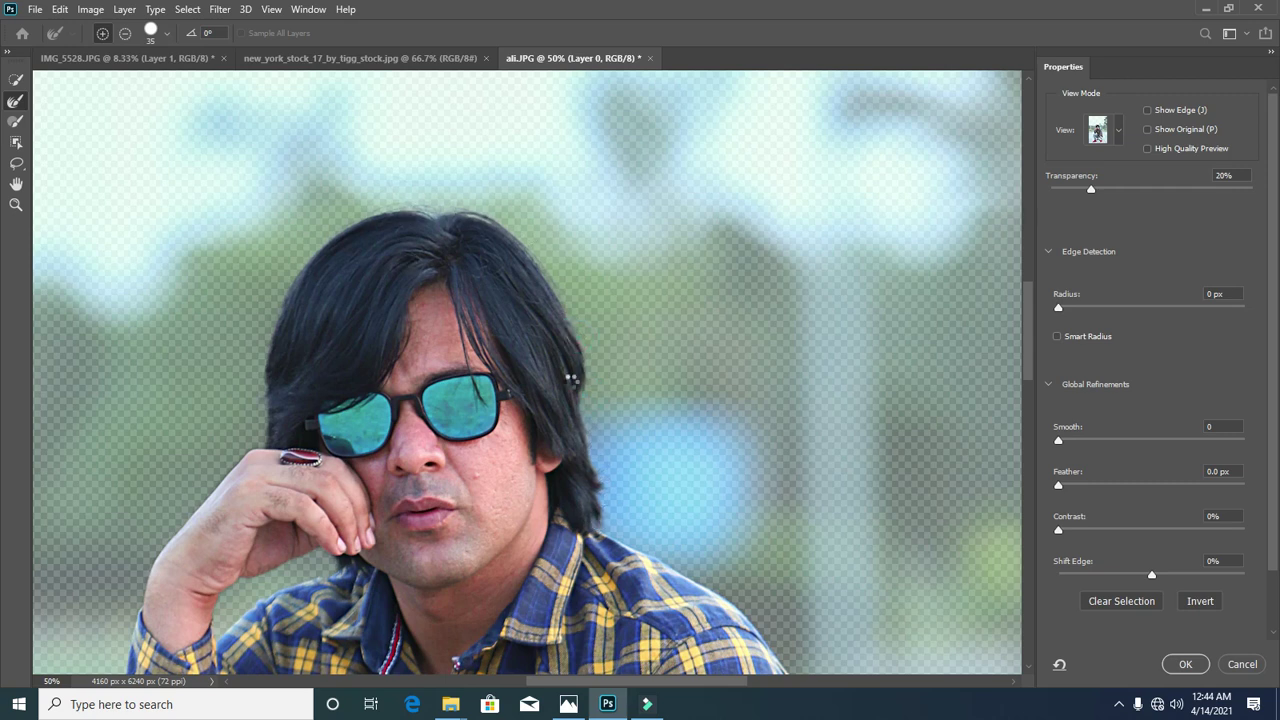
key("ctrl+minus")
key("ctrl+minus")
left_click(1186, 665)
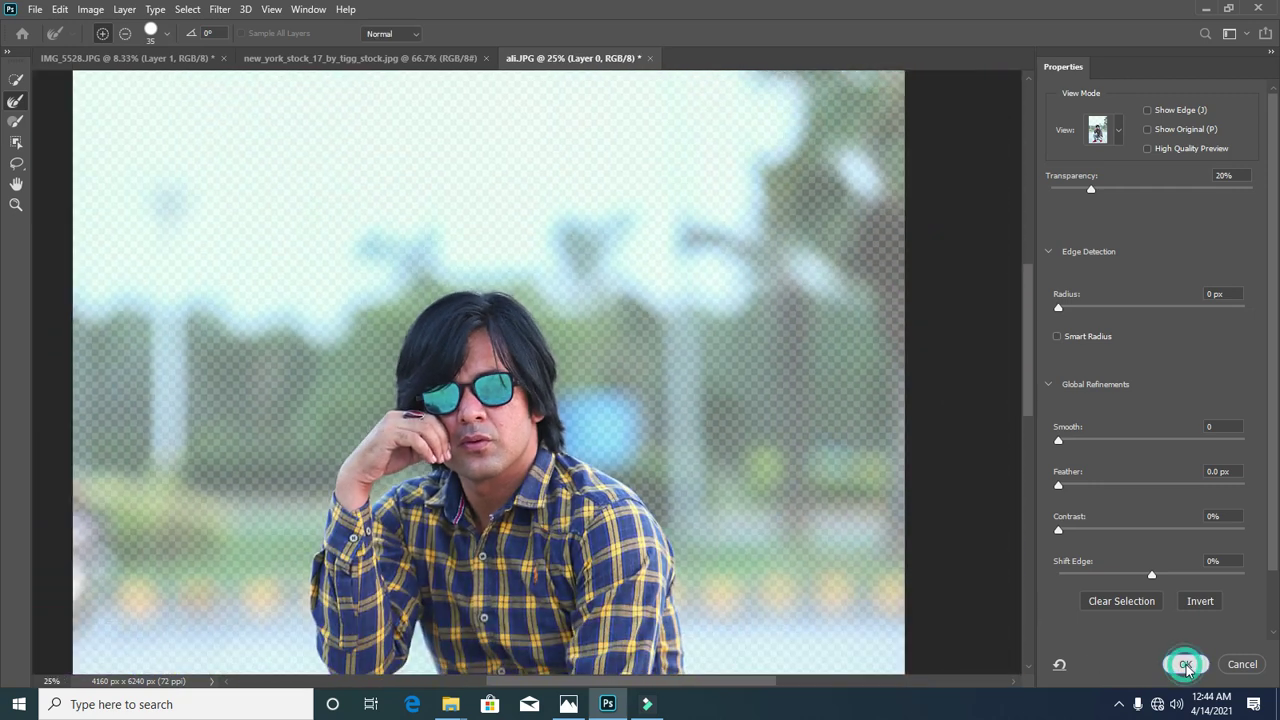
key("ctrl+minus")
key("ctrl+minus")
key("ctrl+minus")
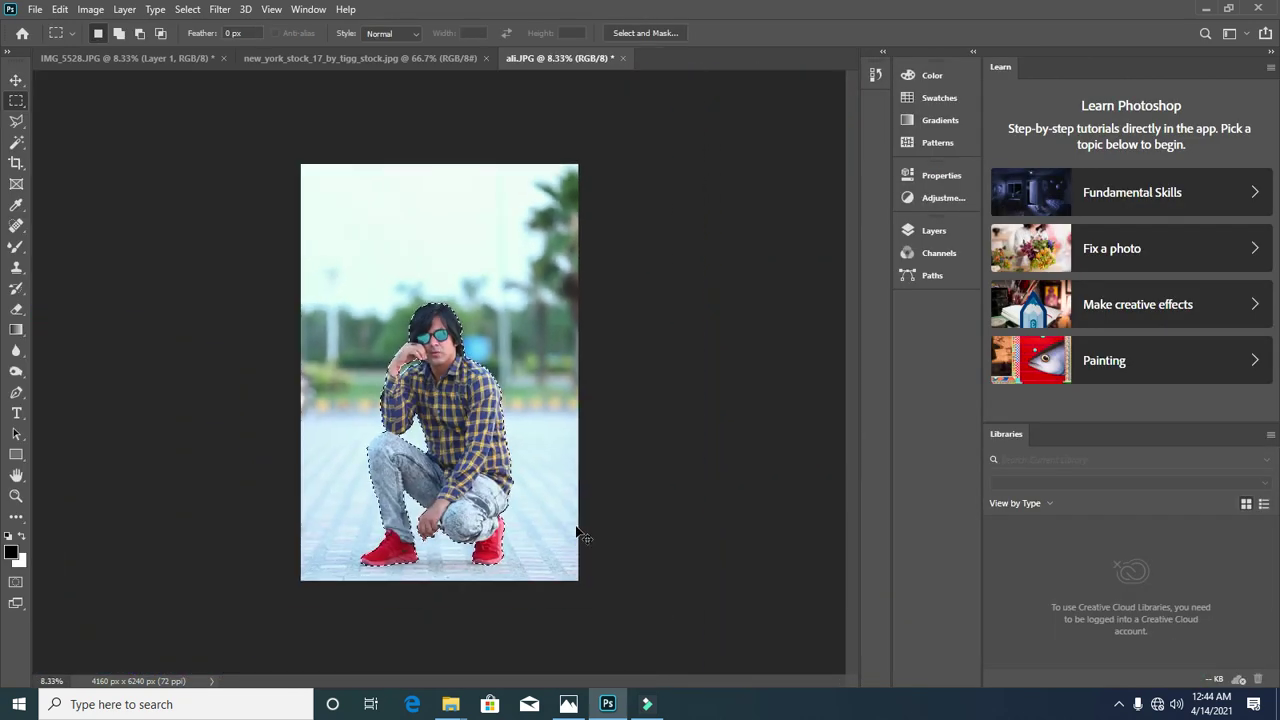
key("ctrl+plus")
key("ctrl+plus")
key("ctrl+plus")
key("ctrl+minus")
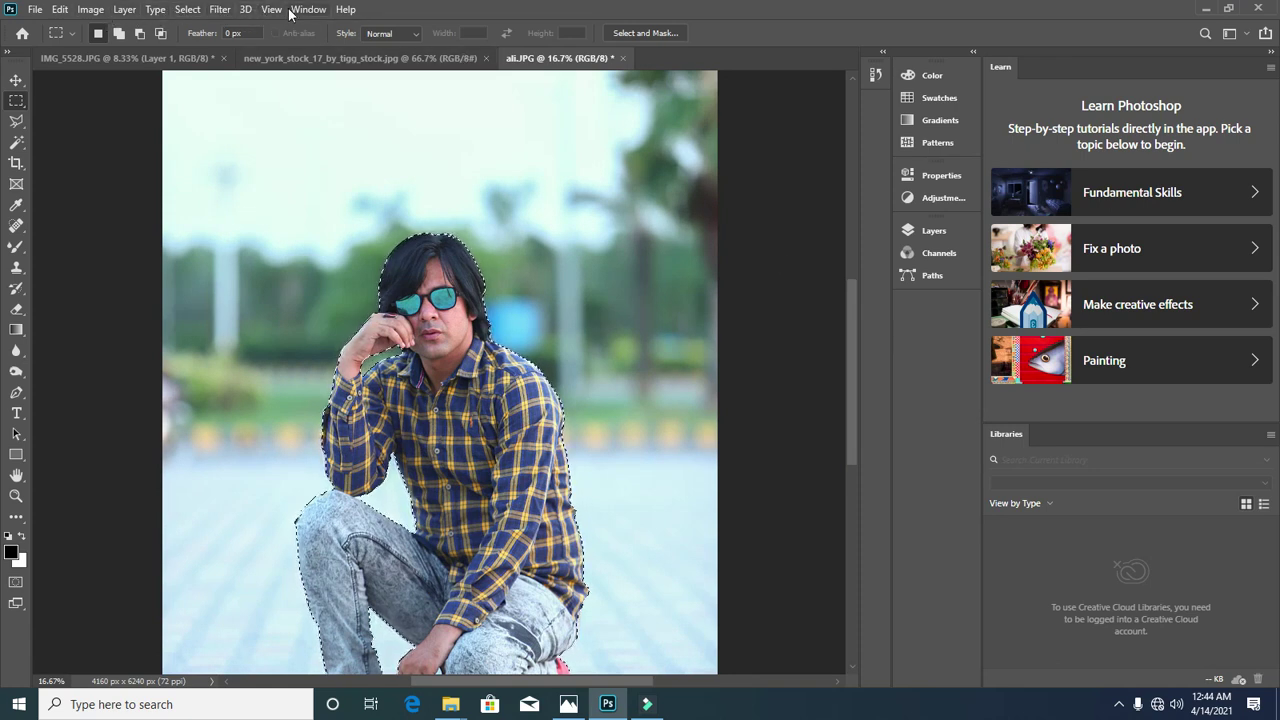
Step: Display the Layers panel
left_click(124, 10)
key("Escape")
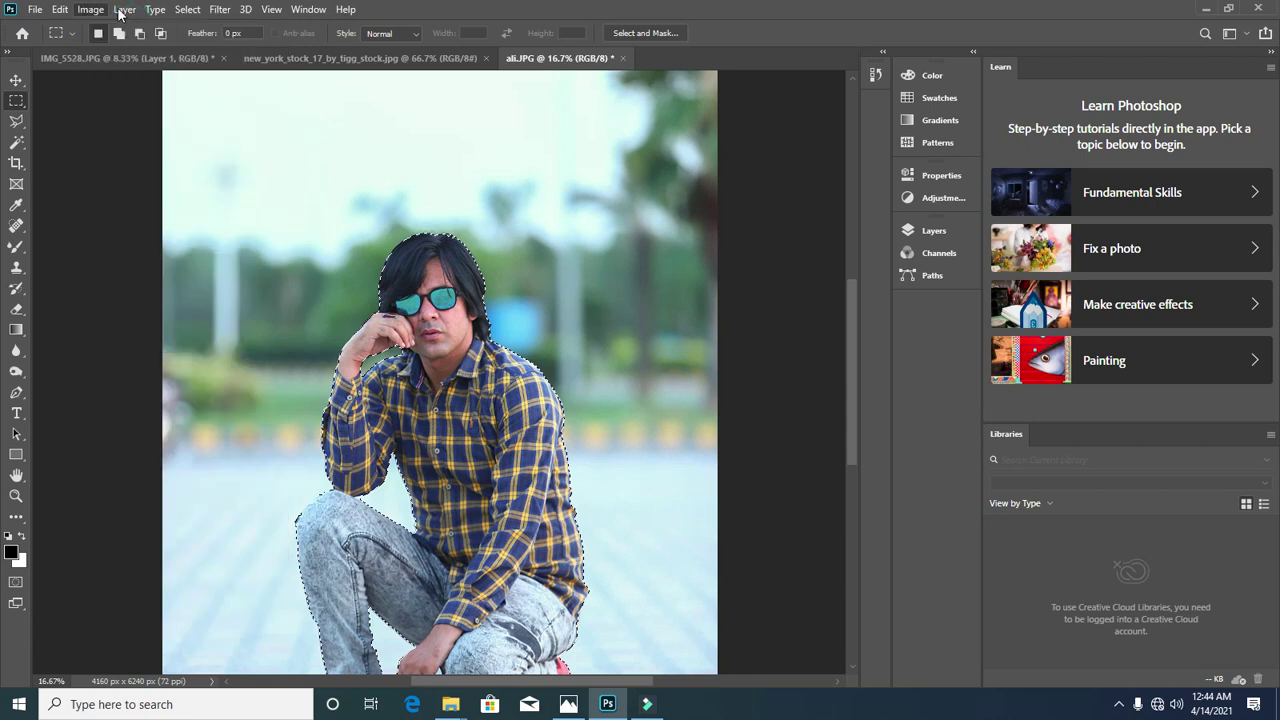
left_click(124, 10)
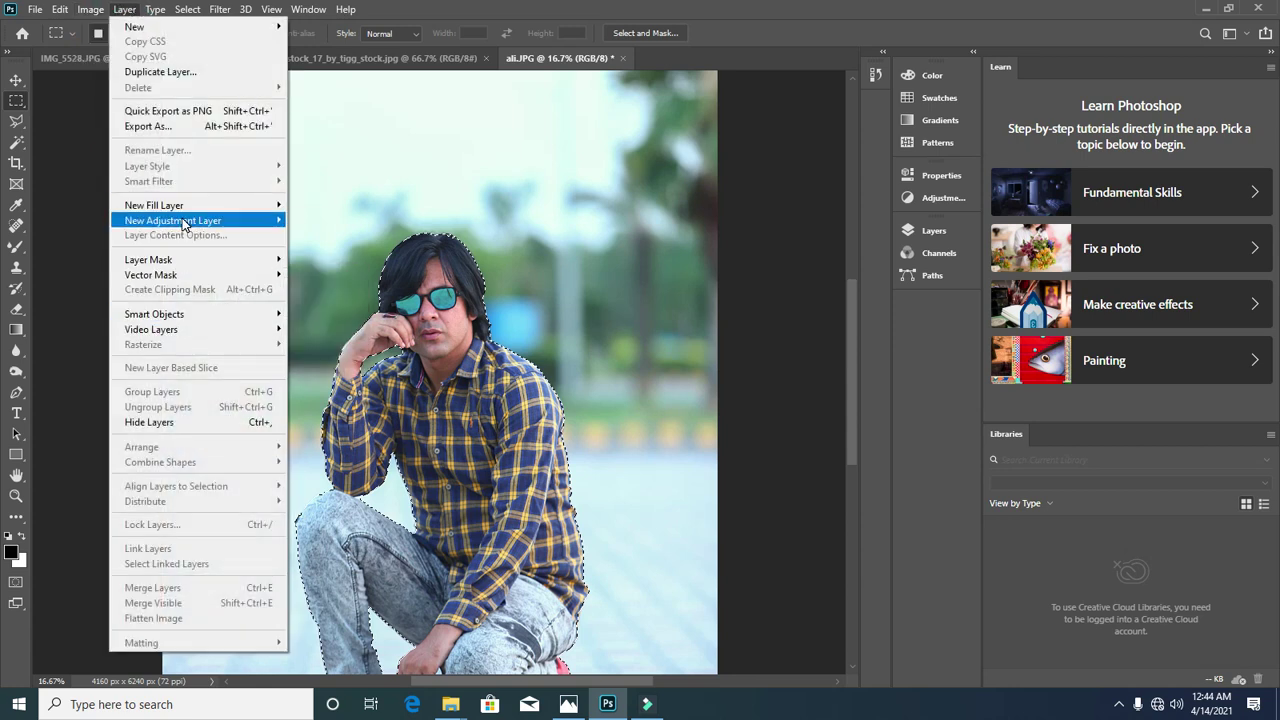
mouse_move(184, 223)
left_click(310, 9)
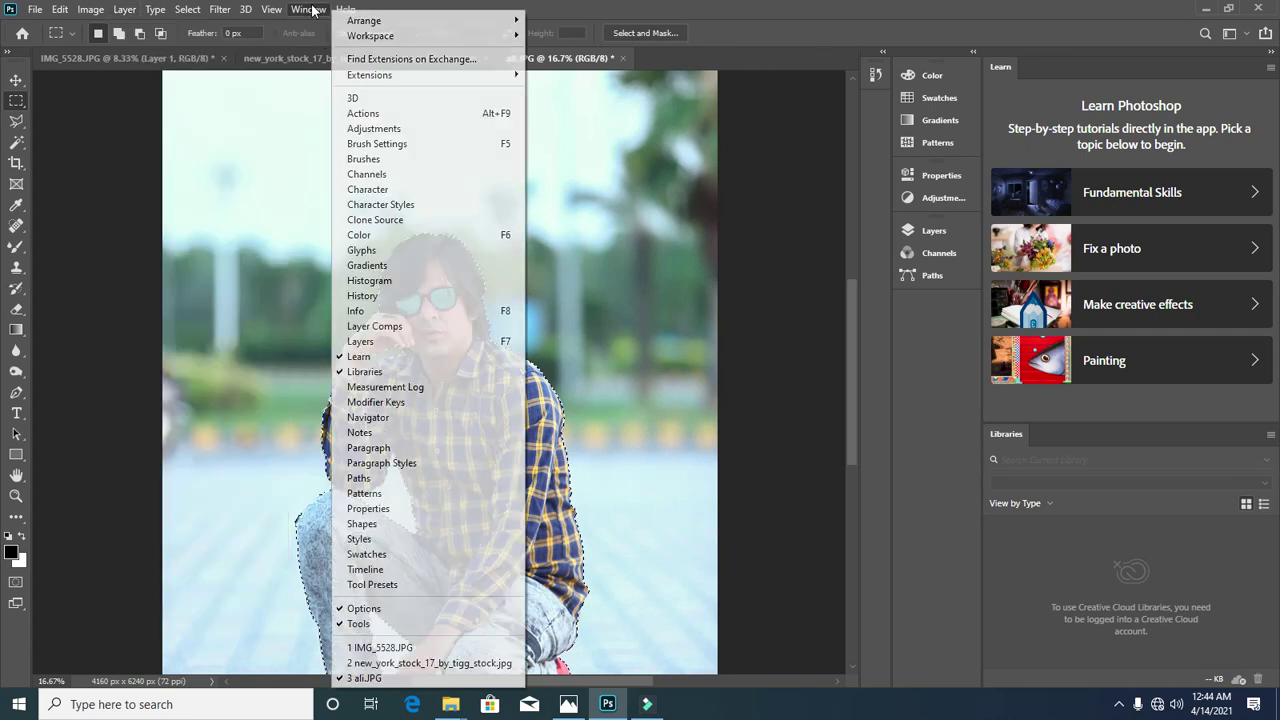
left_click(362, 341)
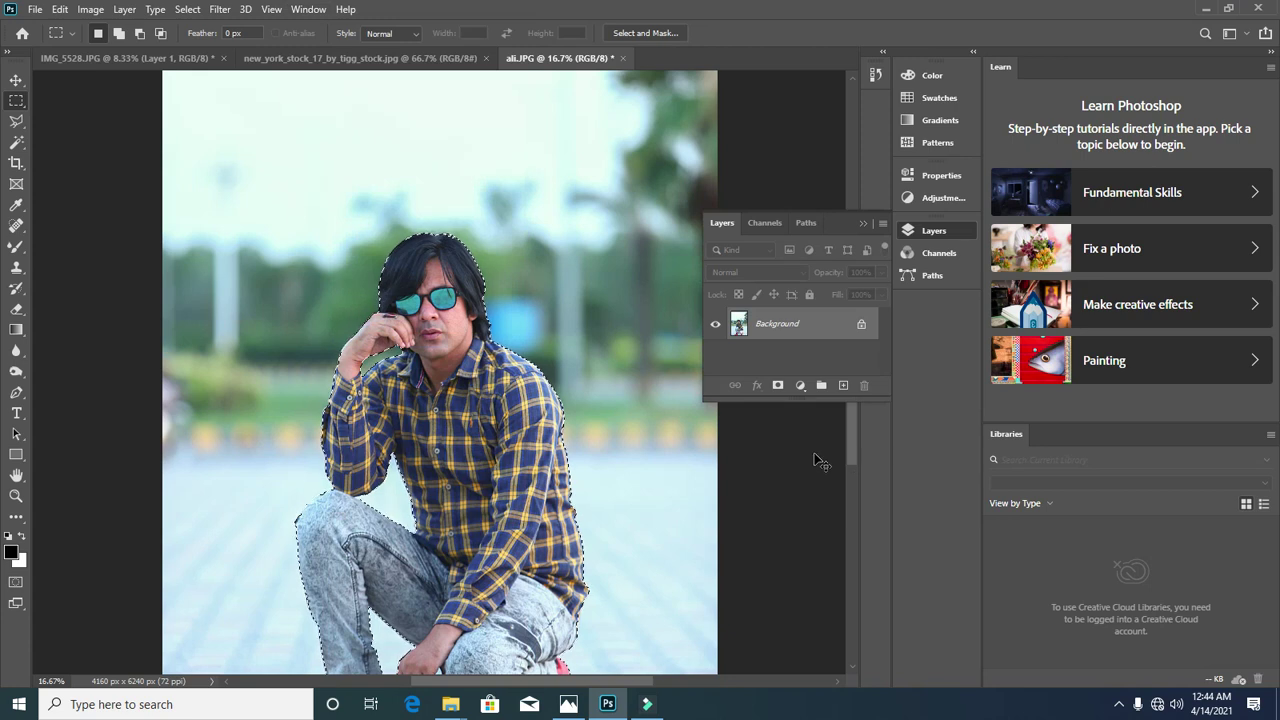
Step: Copy the selected man to a new layer, and copy his surroundings from the Background layer to another new layer using the inverted selection
key("ctrl+j")
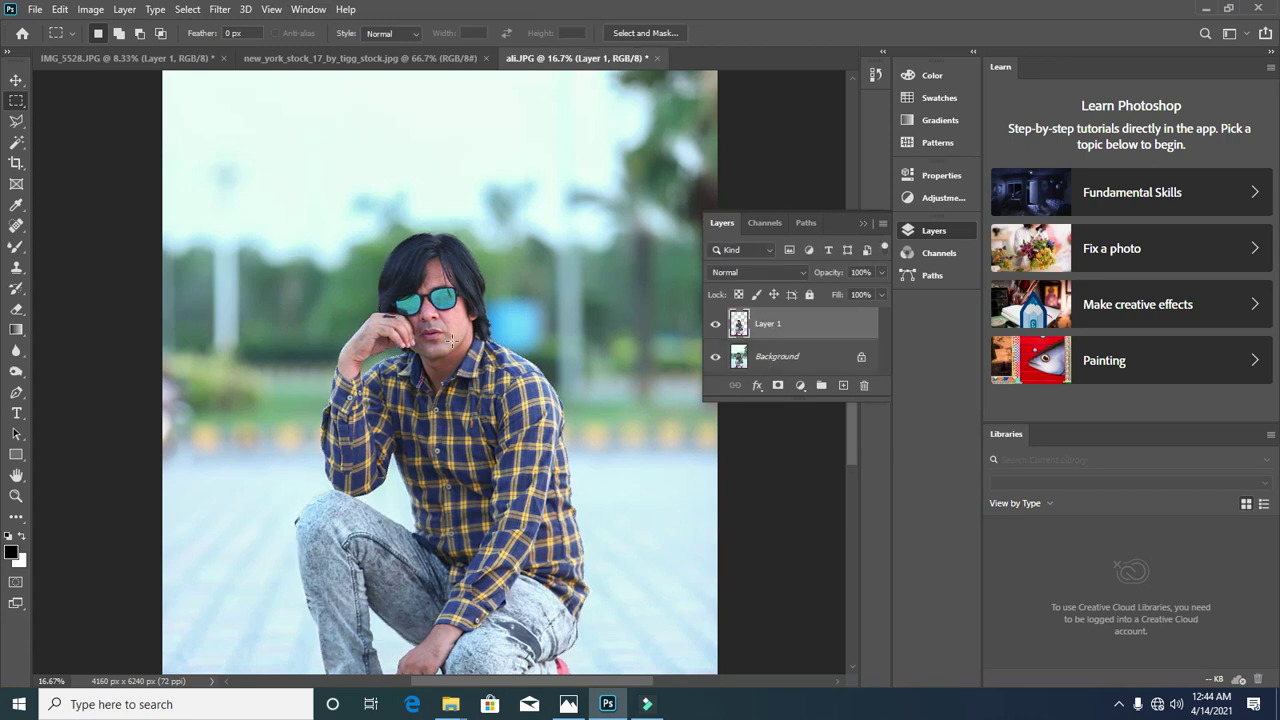
left_click(738, 324, "ctrl")
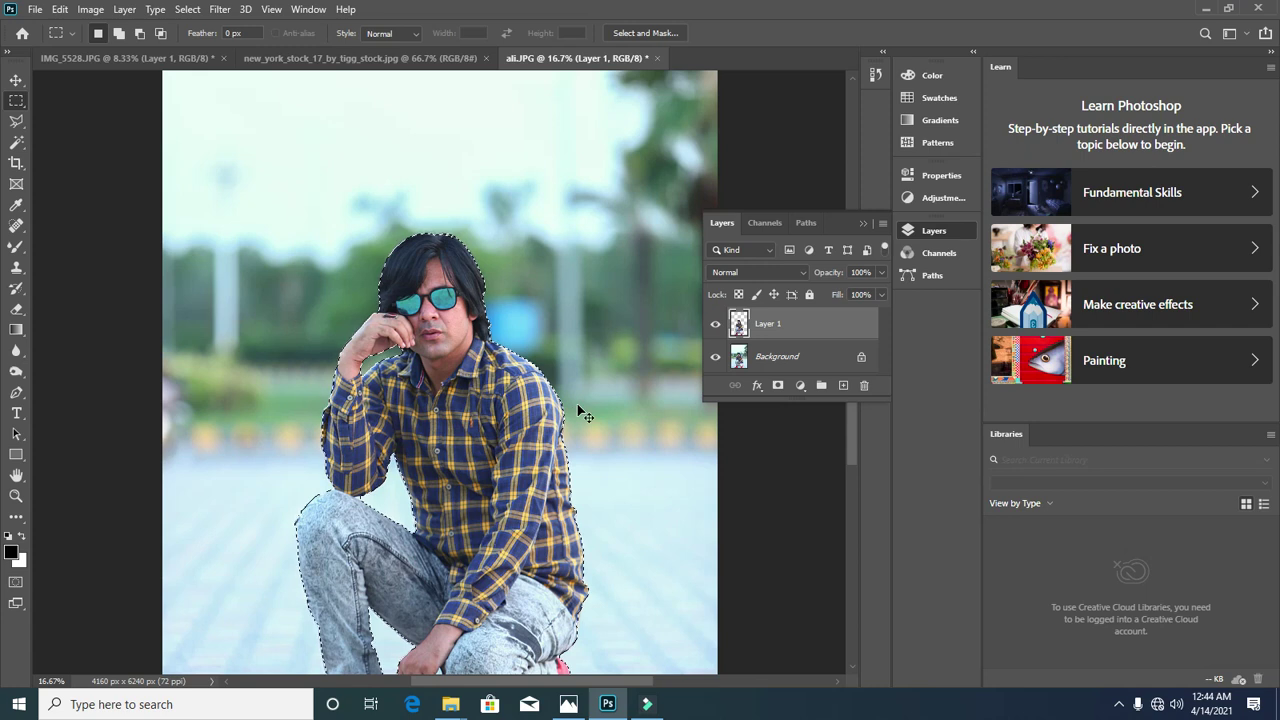
key("ctrl+shift+i")
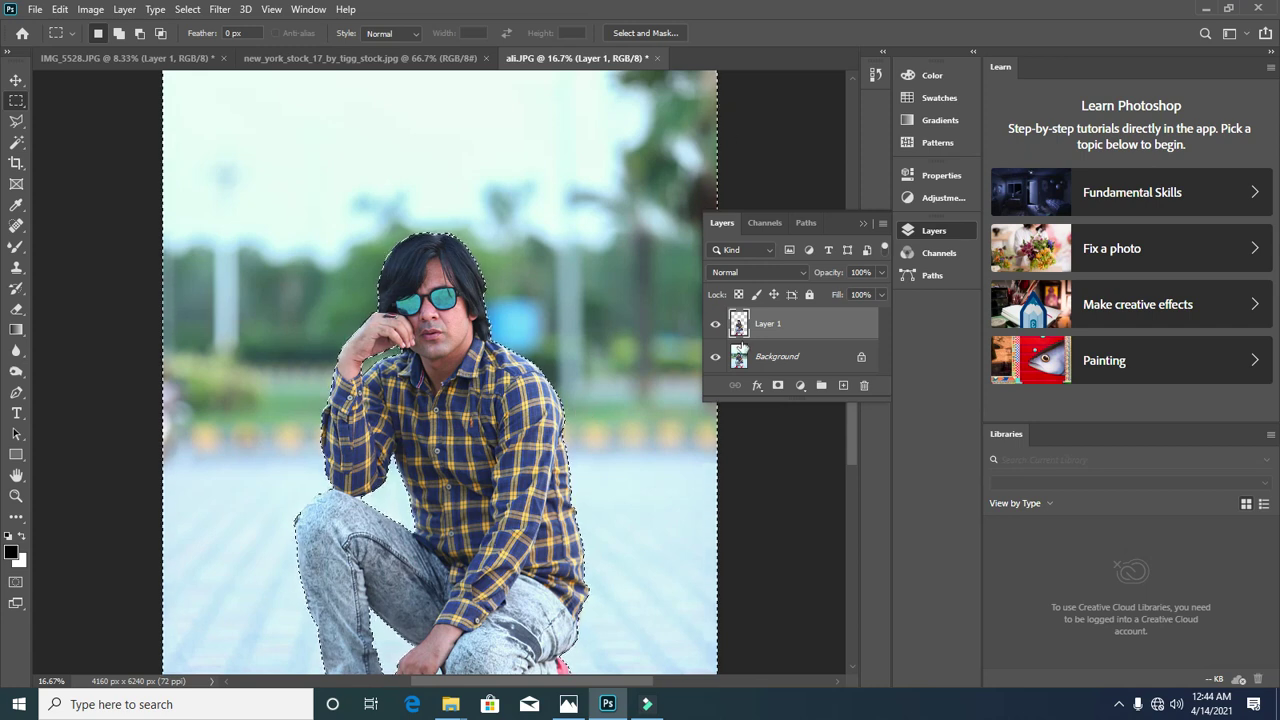
left_click(808, 356)
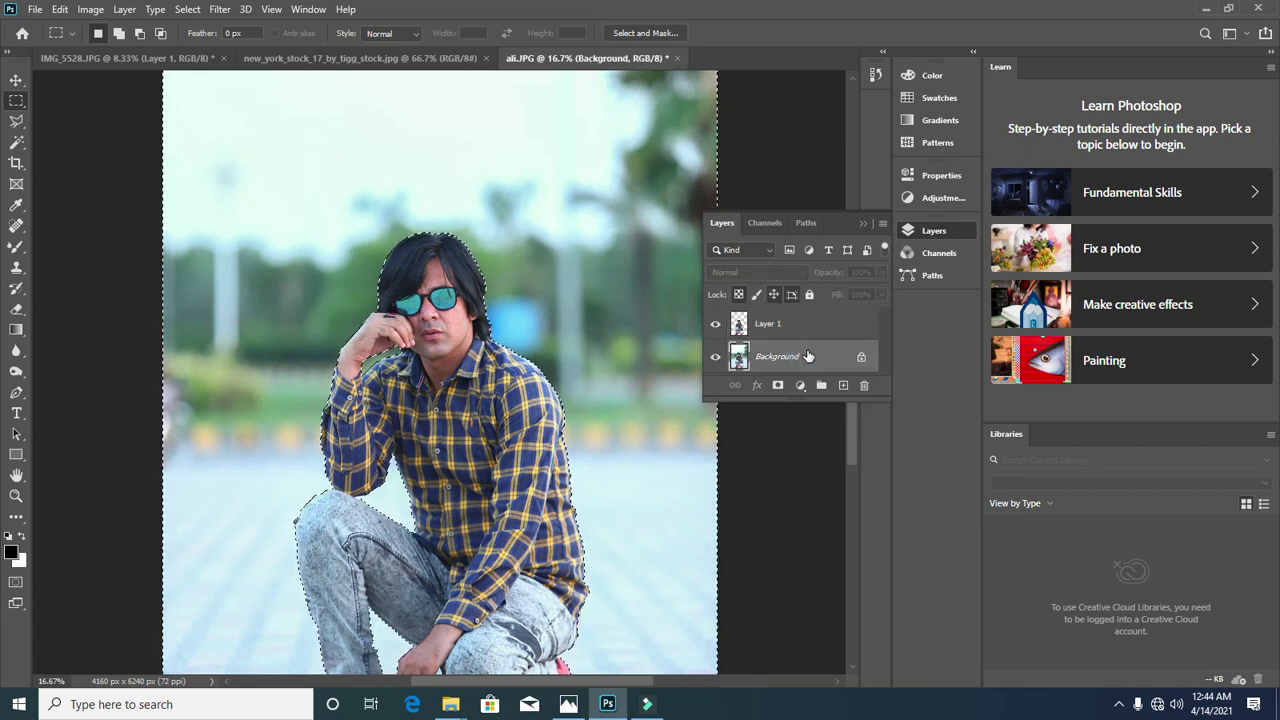
key("ctrl+j")
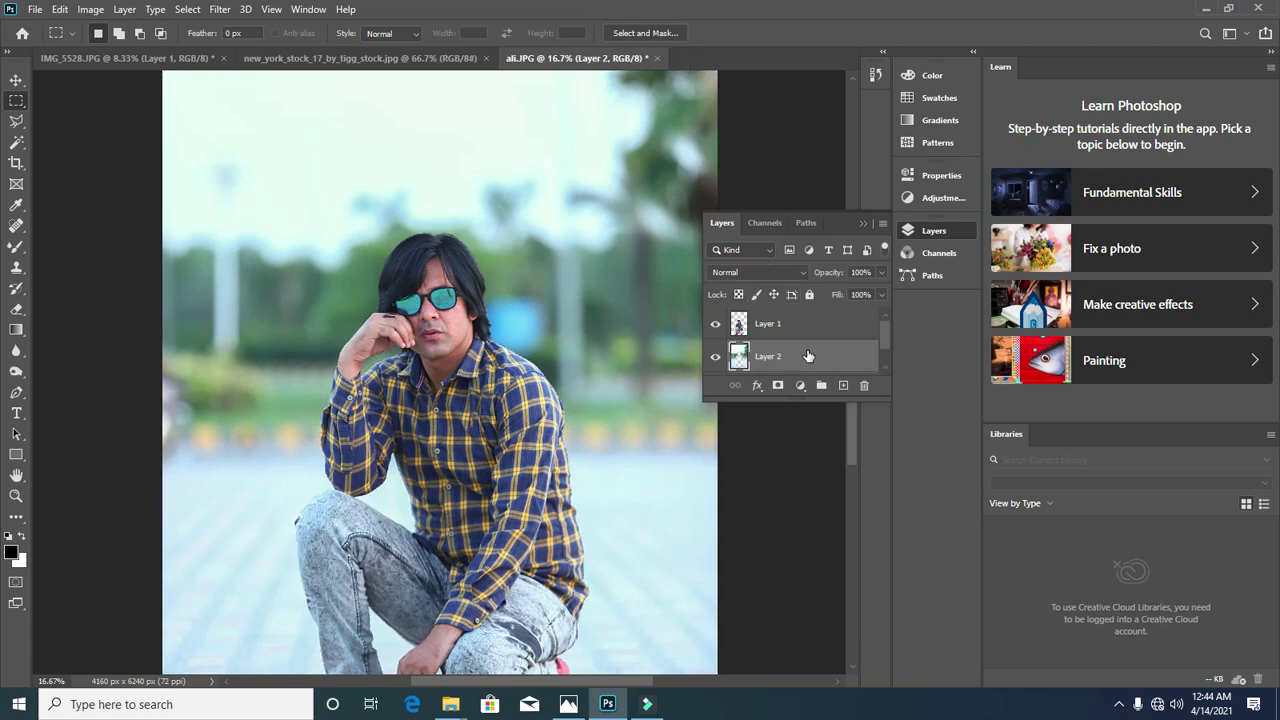
Step: Move the selected area of new_york_stock_17_by_tigg_stock.jpg into ali.JPG, placing it directly above Layer 2 and behind the man
key("ctrl+minus")
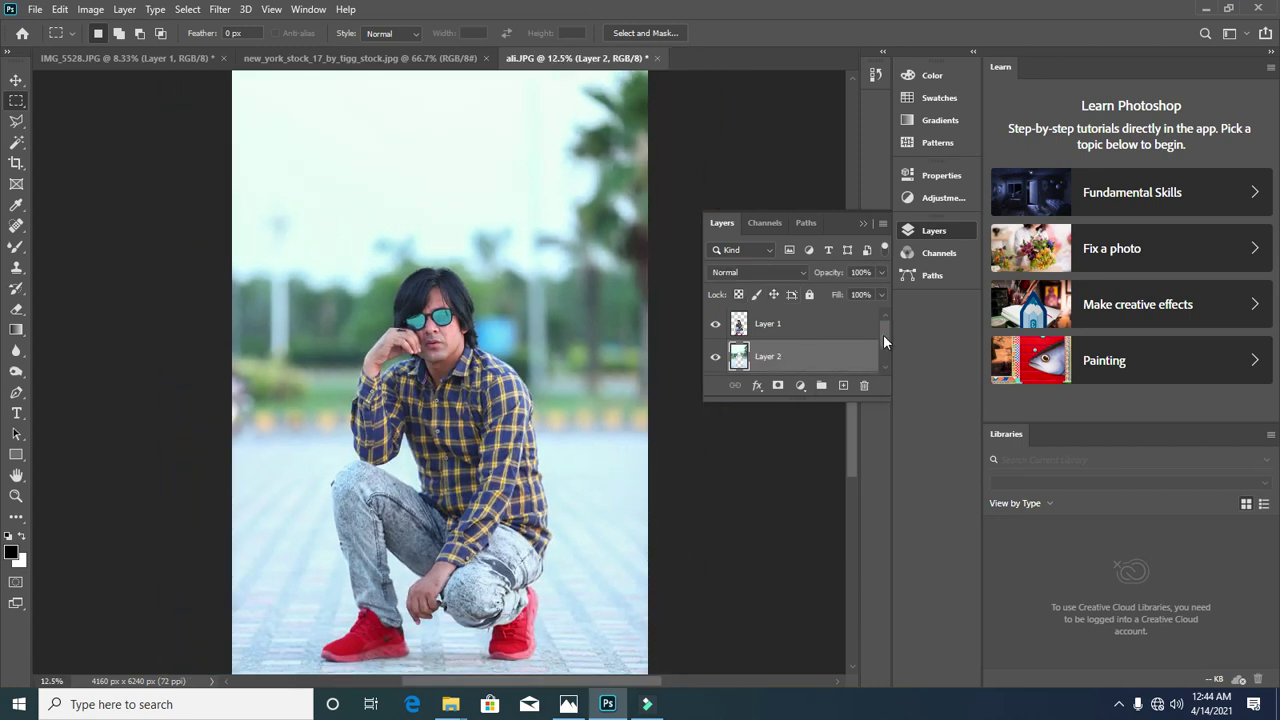
mouse_move(884, 329)
left_mouse_down()
mouse_move(884, 353)
mouse_move(885, 337)
left_mouse_up()
left_click(809, 358)
key("ctrl+minus")
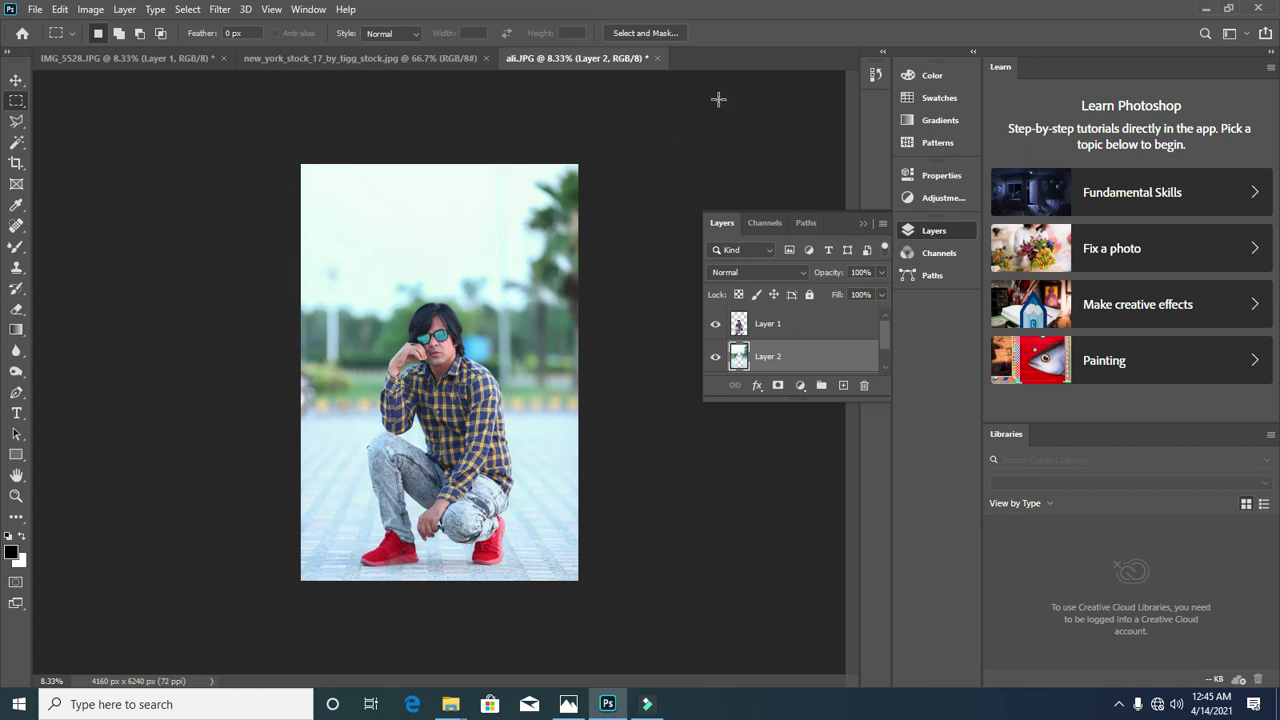
left_click(436, 59)
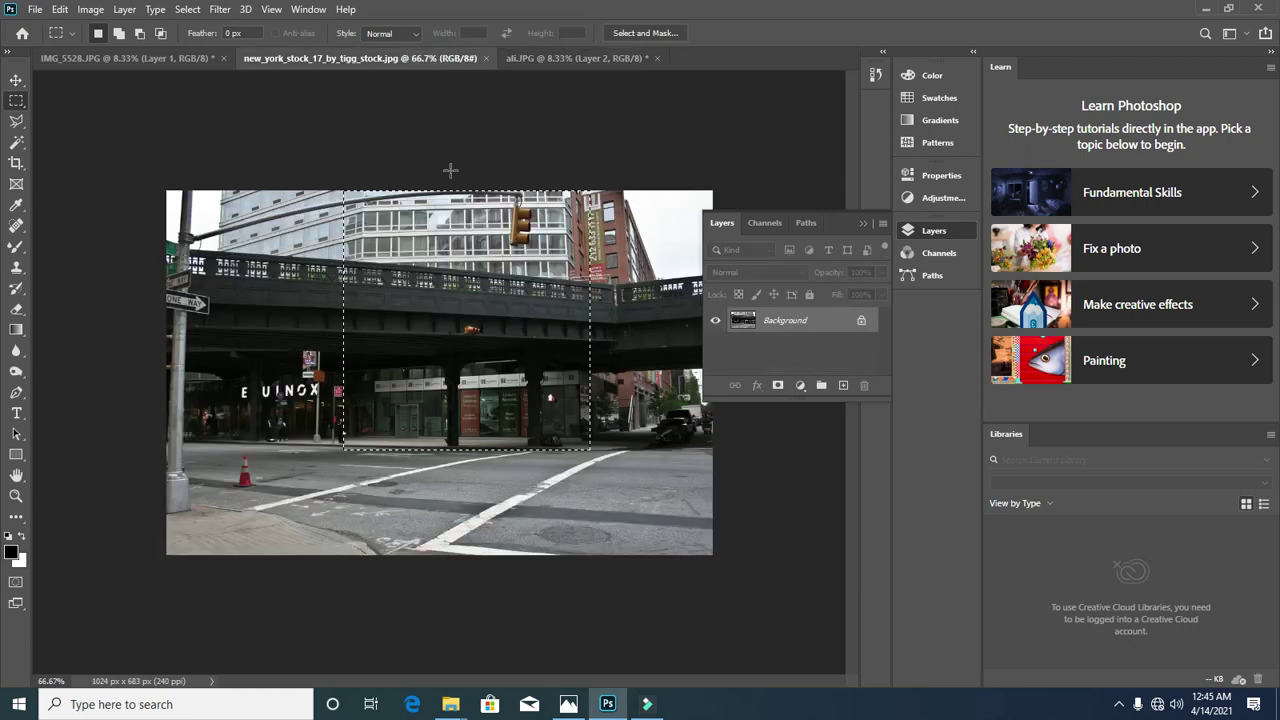
left_click(16, 80)
left_click_drag(490, 311, 543, 325)
Step: Scale the street image to about 898% wide and 673% high so it covers the photo's upper half behind the man
left_click_drag(497, 268, 578, 268)
left_click_drag(439, 371, 439, 383)
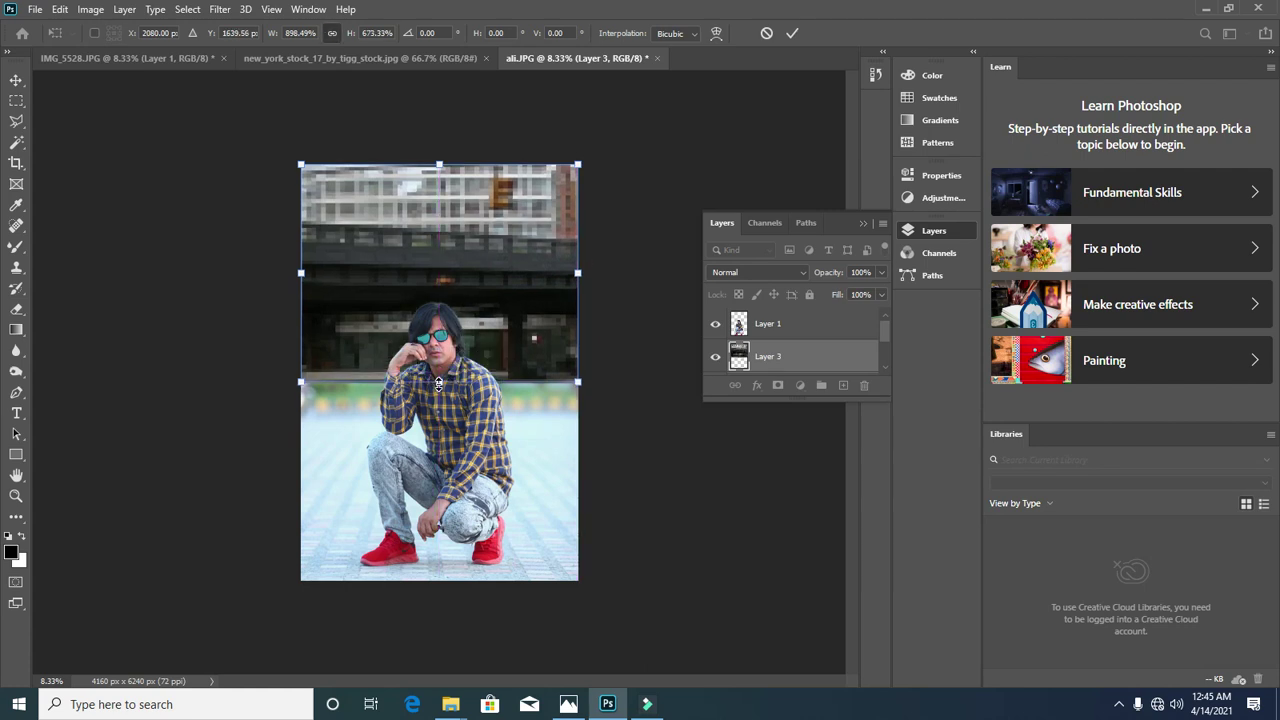
key("Return")
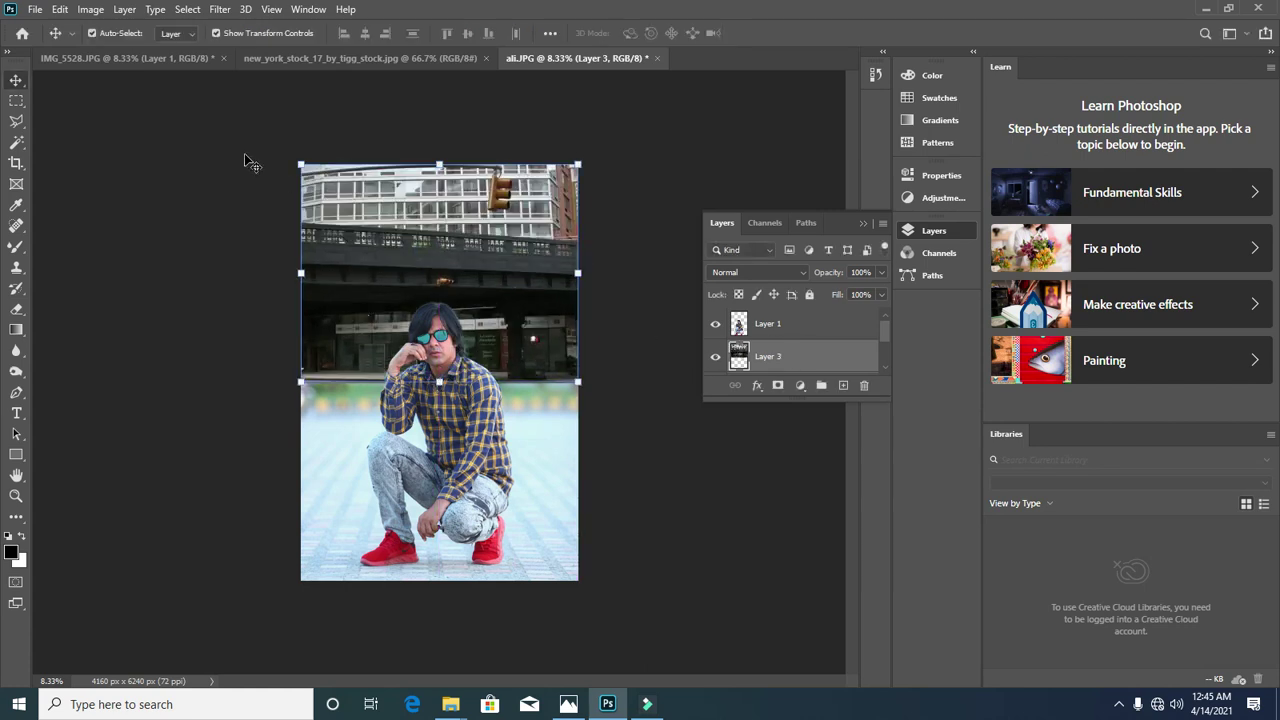
Step: Apply a Gaussian Blur with a radius of 58.2 pixels to the street image layer
left_click(218, 10)
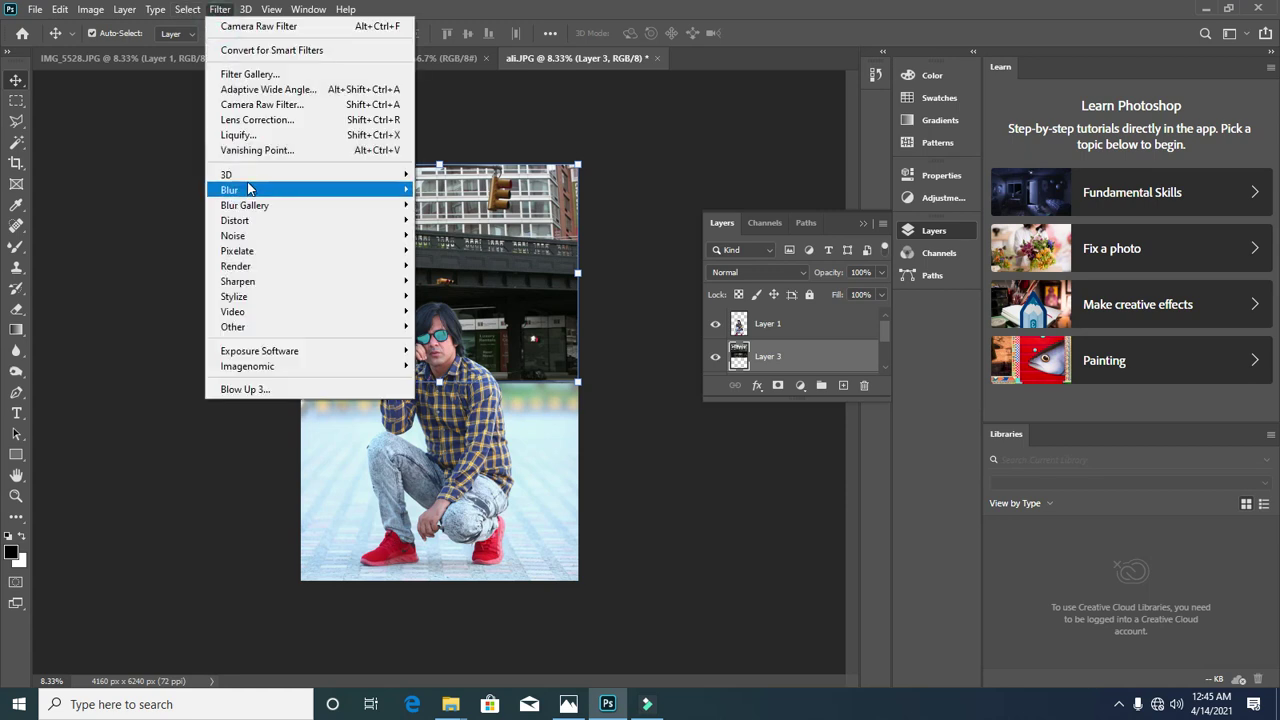
mouse_move(290, 190)
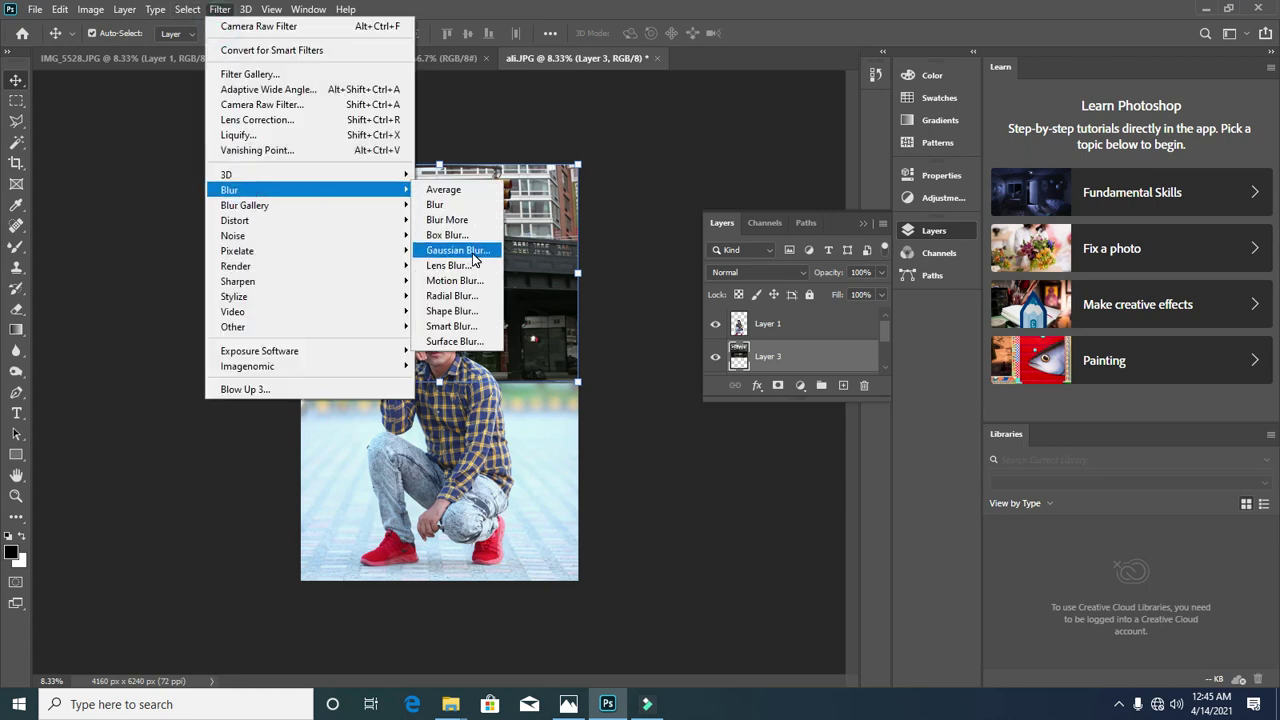
left_click(456, 250)
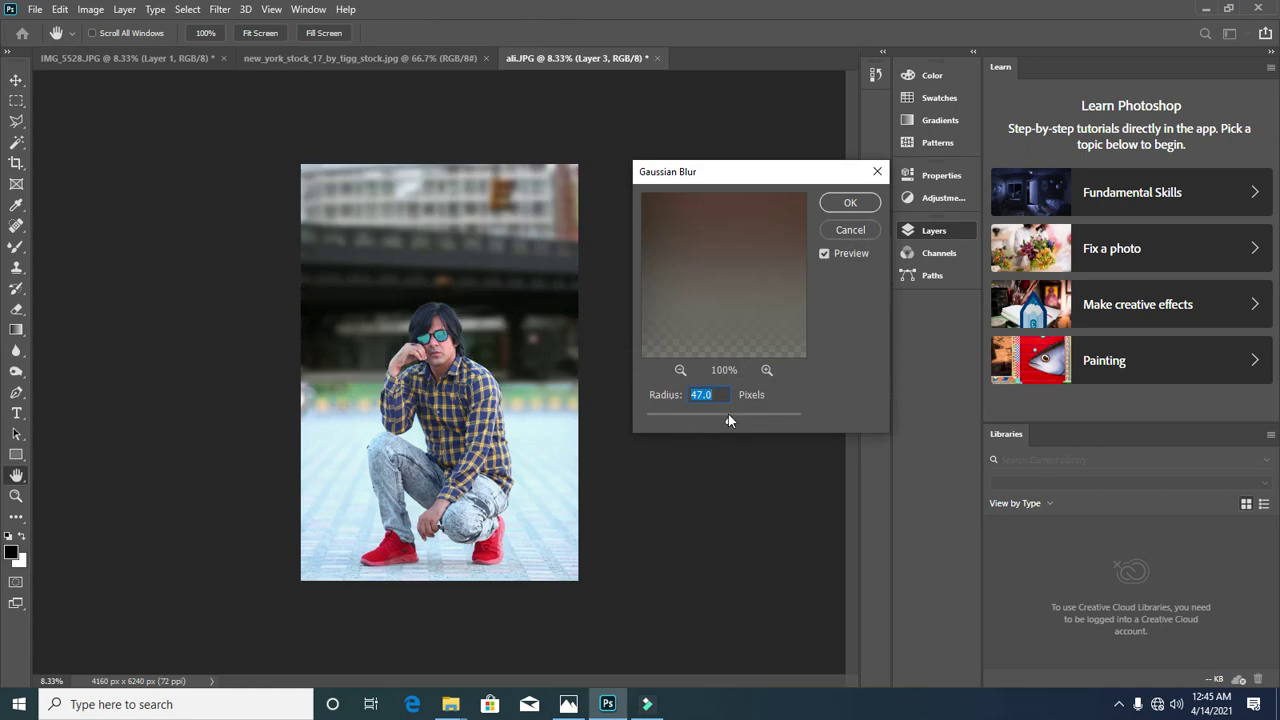
left_click_drag(728, 420, 734, 420)
left_click(734, 420)
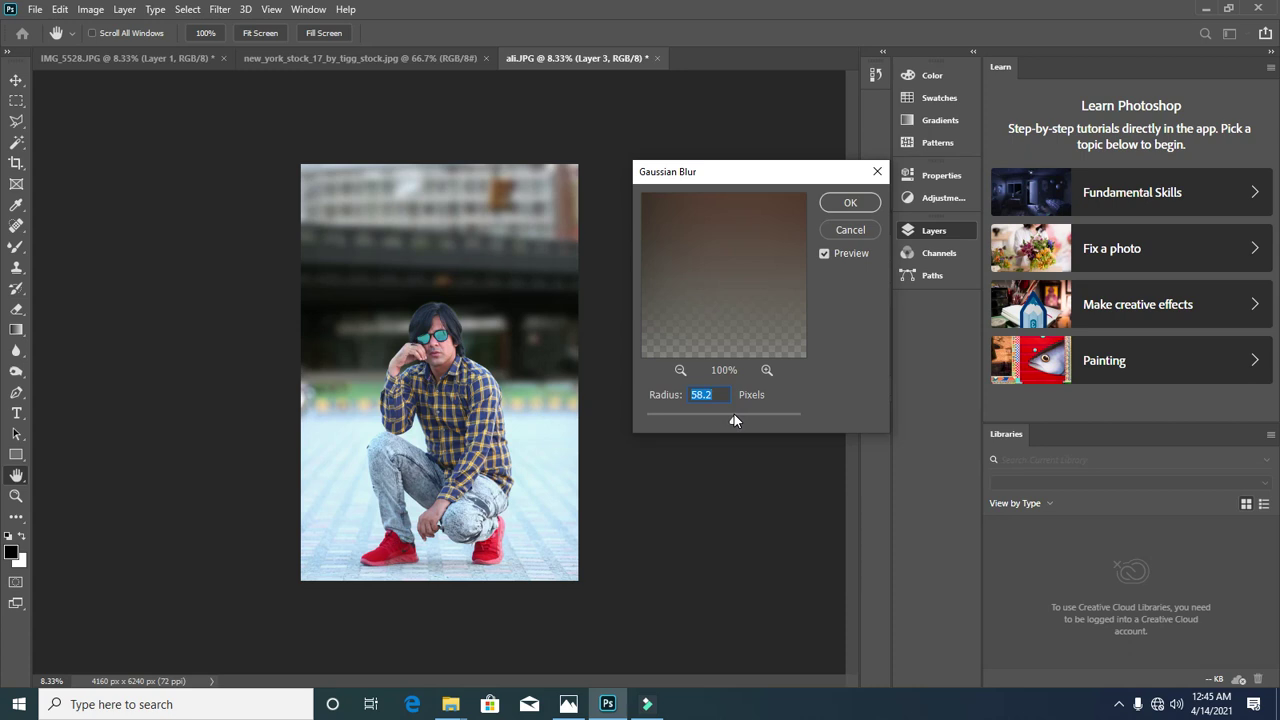
left_click(847, 205)
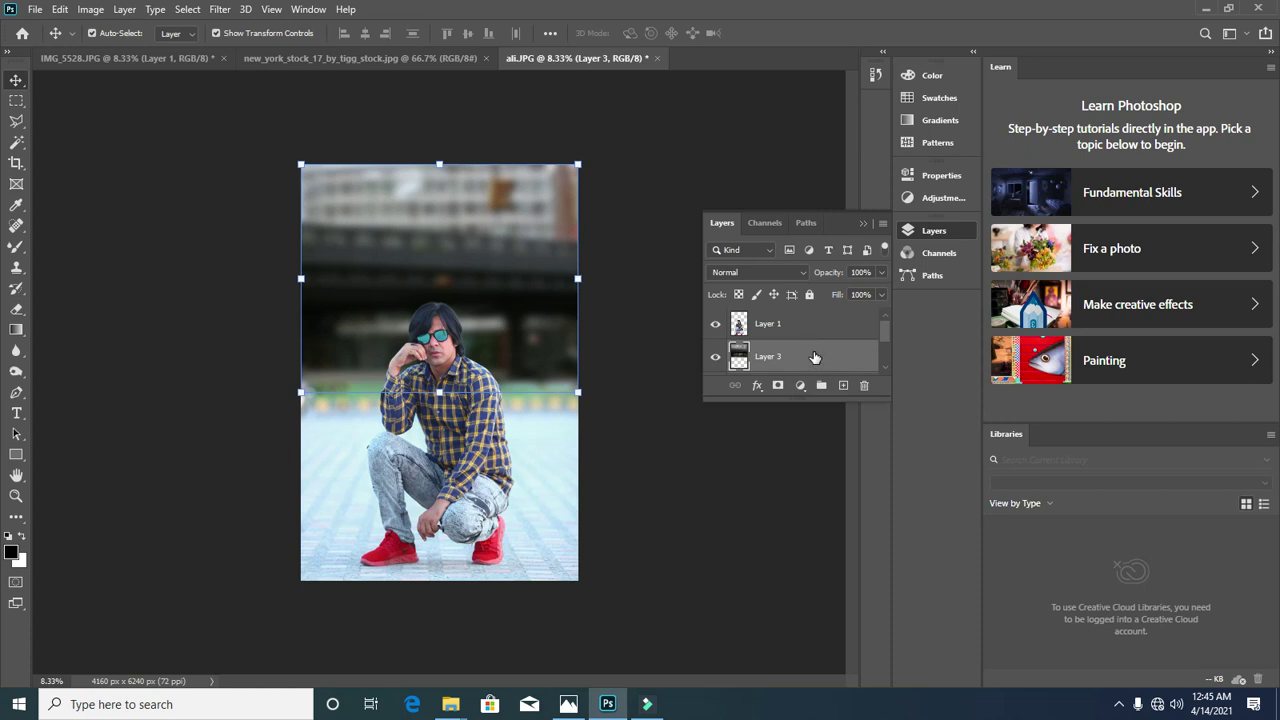
Step: Add a solid color fill layer in #907070 directly above the street image layer and set its blend mode to Hard Light
left_click(536, 478)
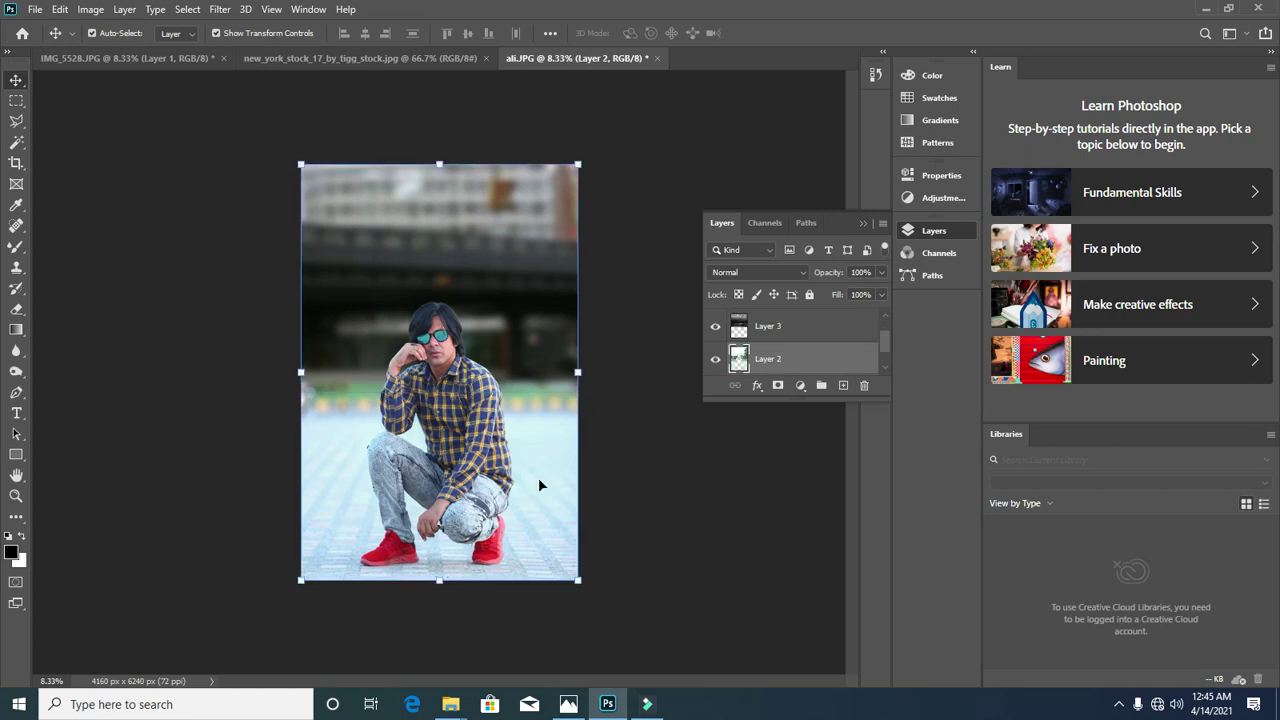
left_click(538, 473)
left_click(820, 330)
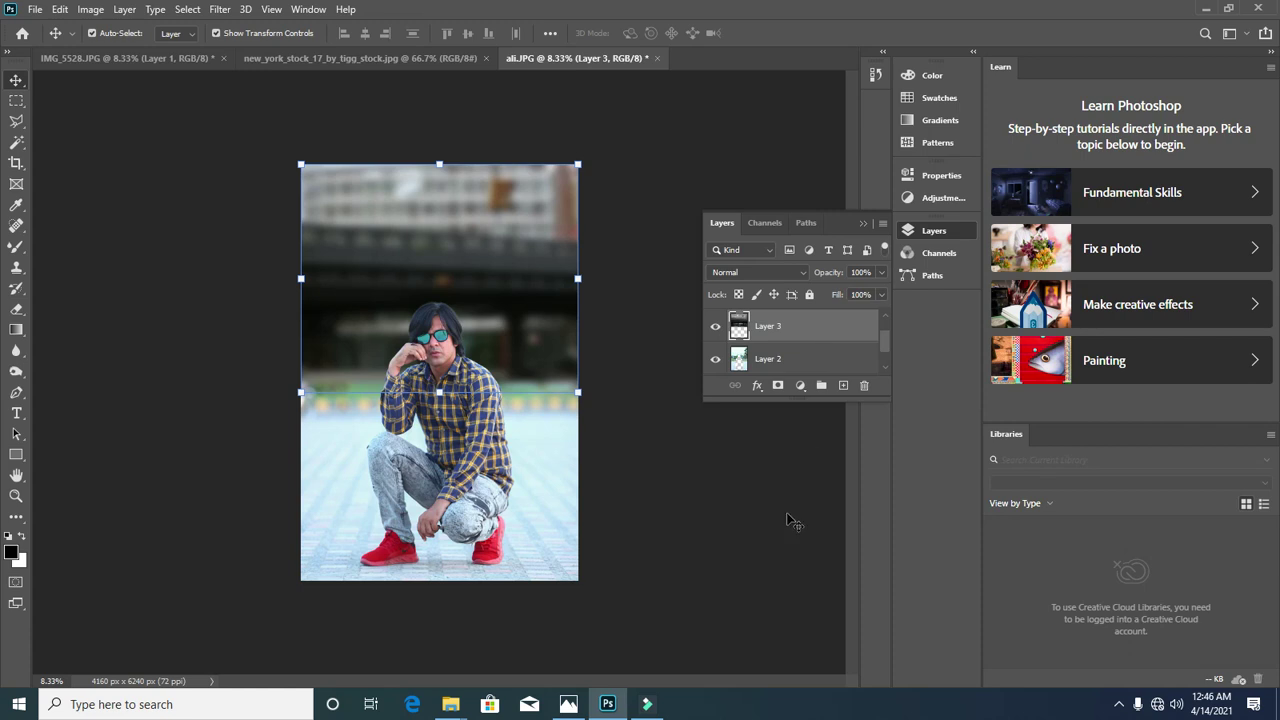
left_click(800, 385)
left_click(836, 405)
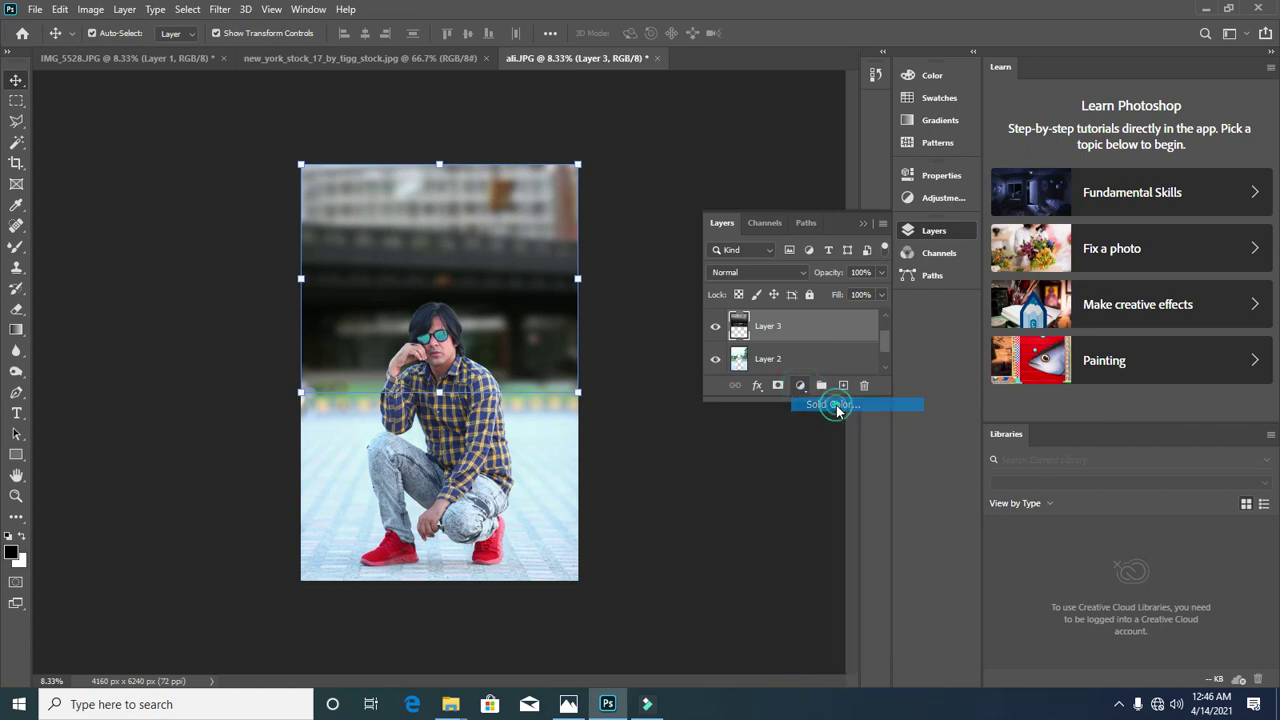
left_click(602, 282)
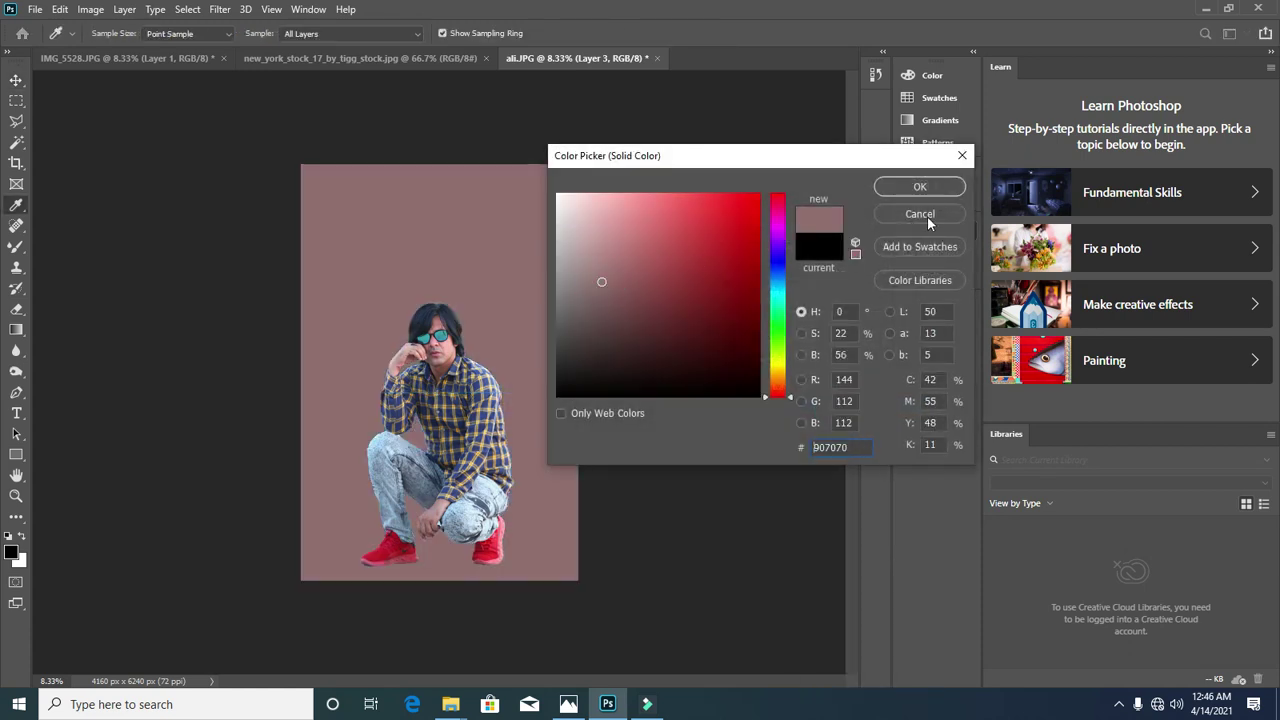
left_click(920, 189)
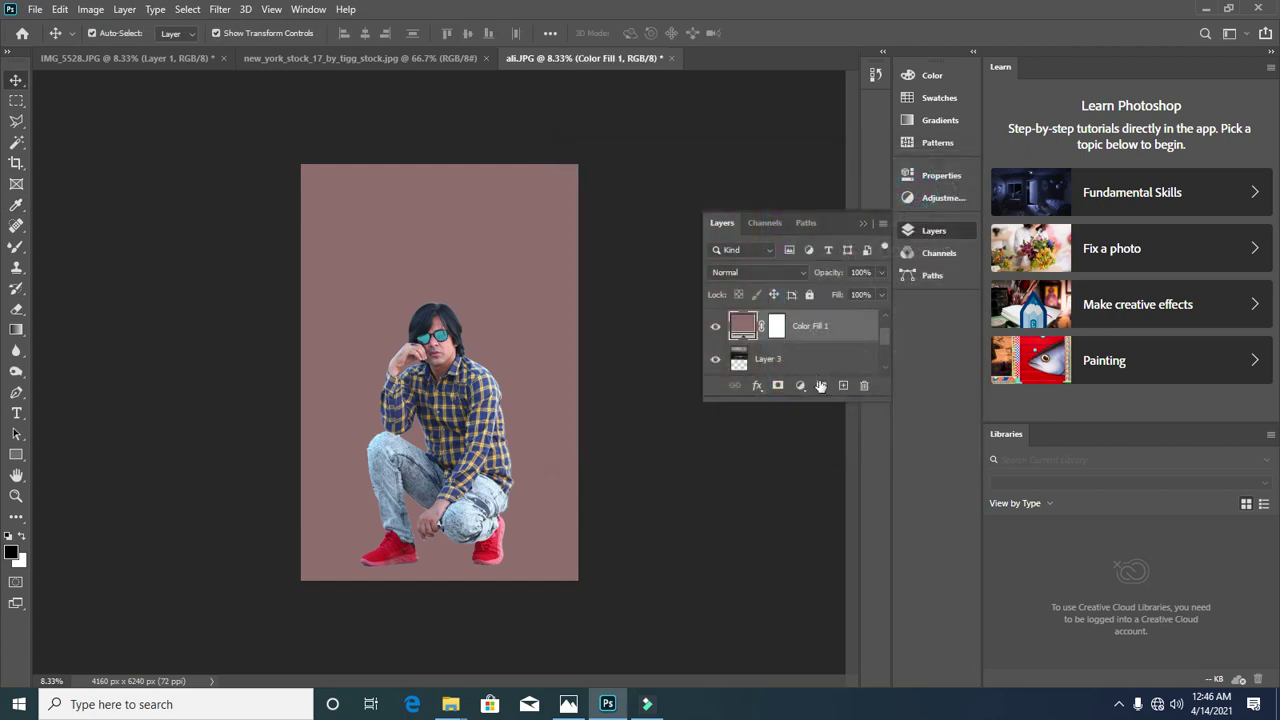
left_click(787, 271)
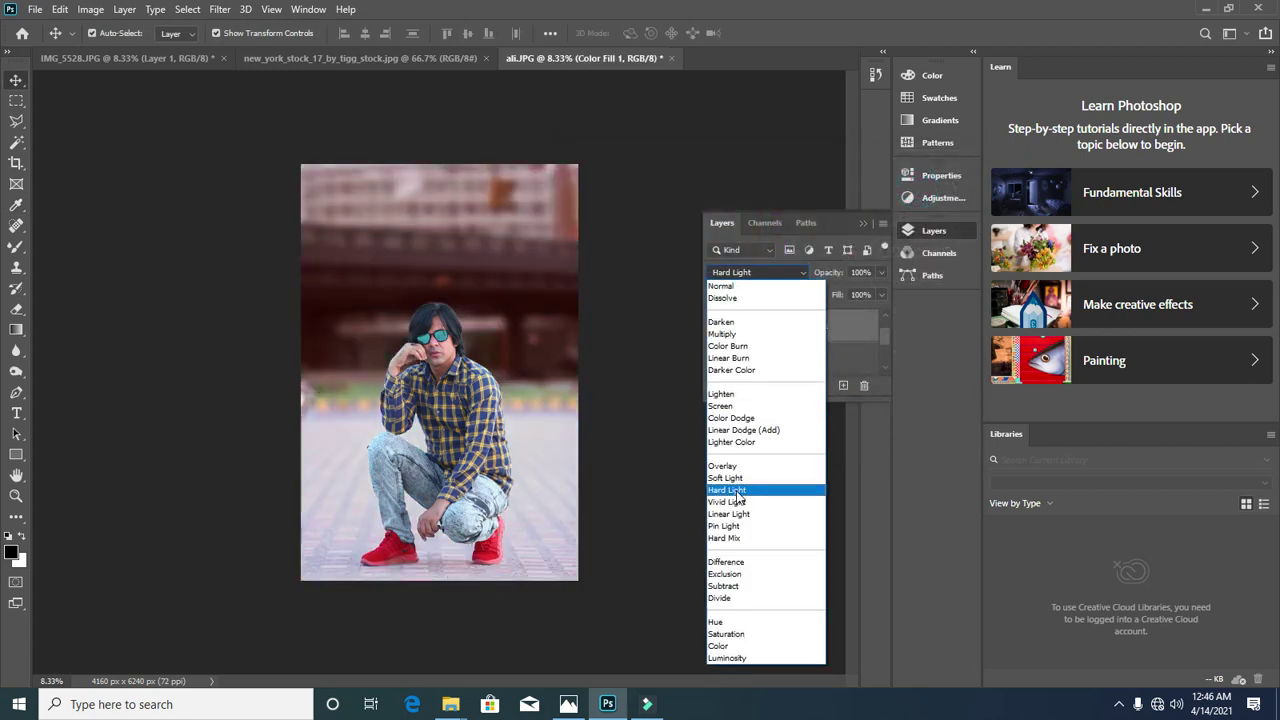
left_click(738, 491)
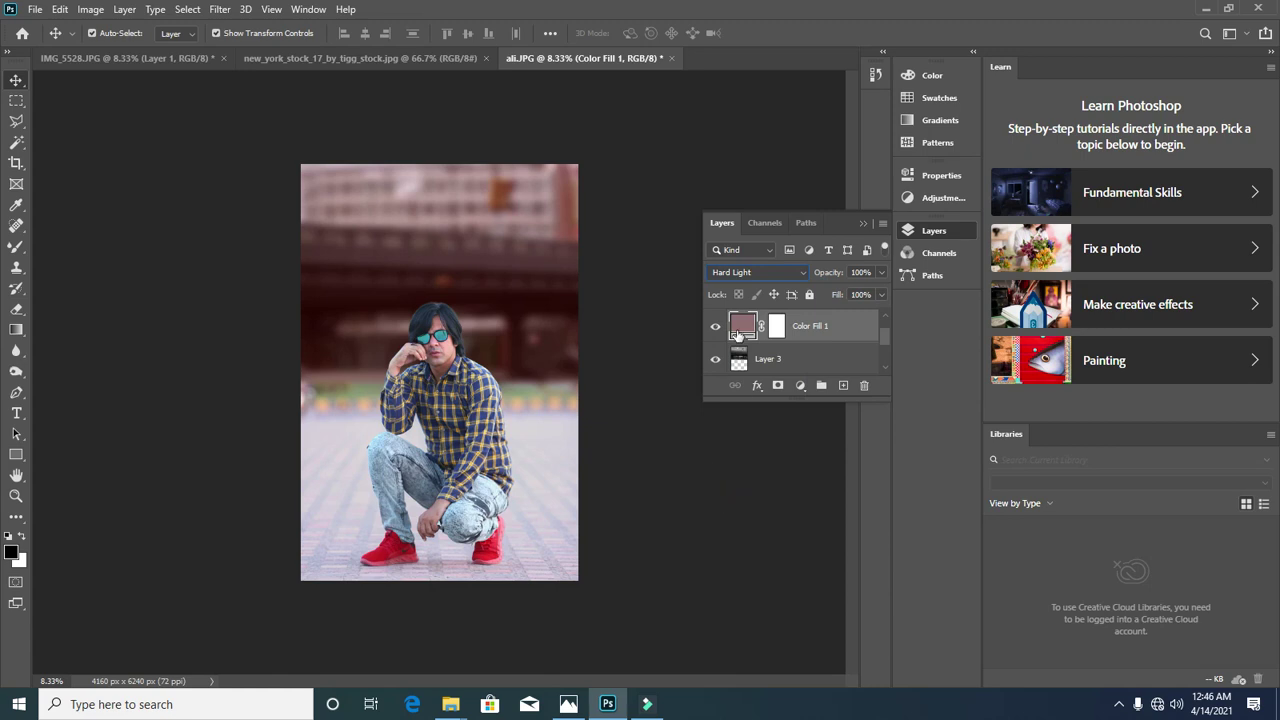
Step: Change the color fill layer's color to the muted teal #6d8f94
double_click(740, 322)
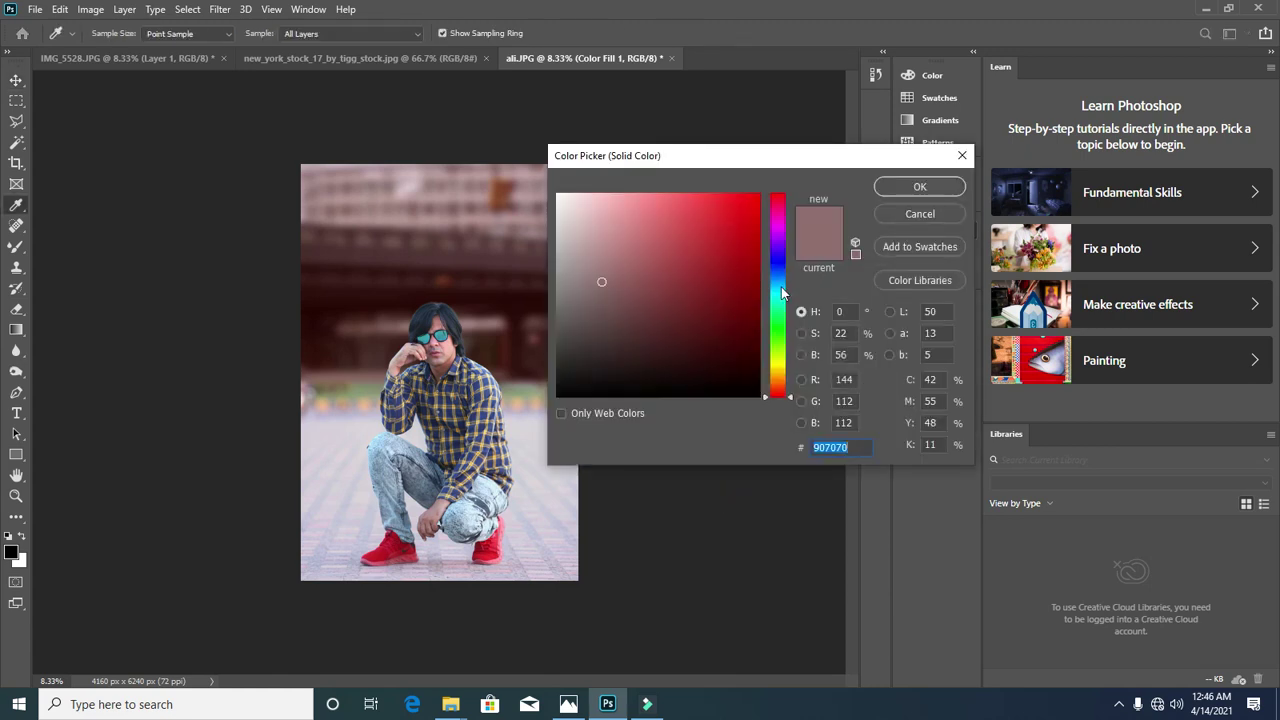
left_click(782, 289)
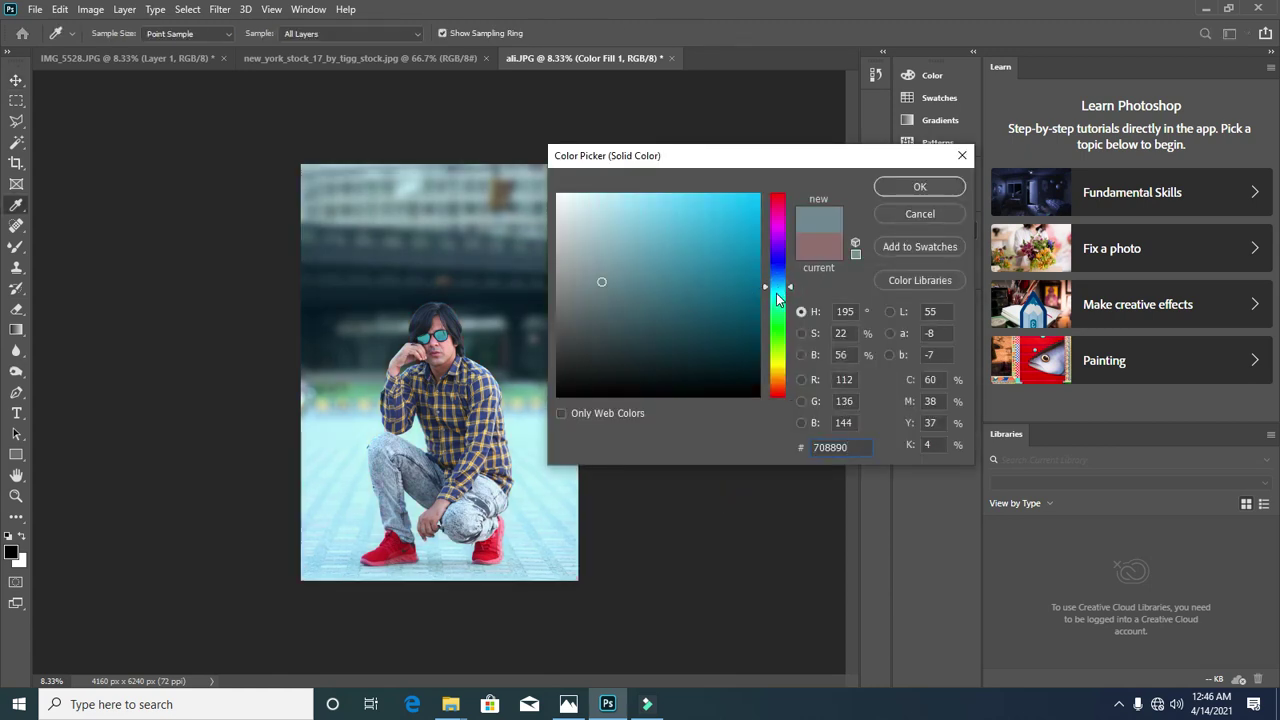
left_click(777, 292)
left_click(596, 268)
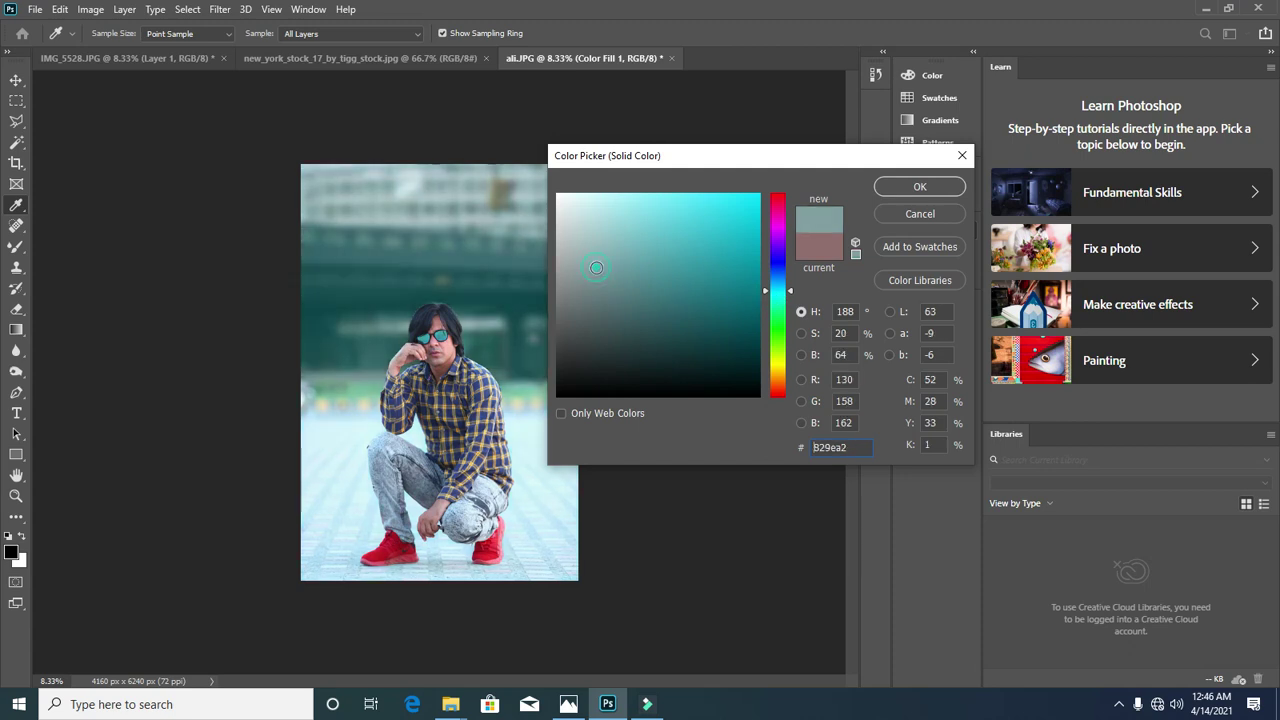
left_click(595, 275)
left_click(596, 284)
left_click_drag(596, 283, 610, 279)
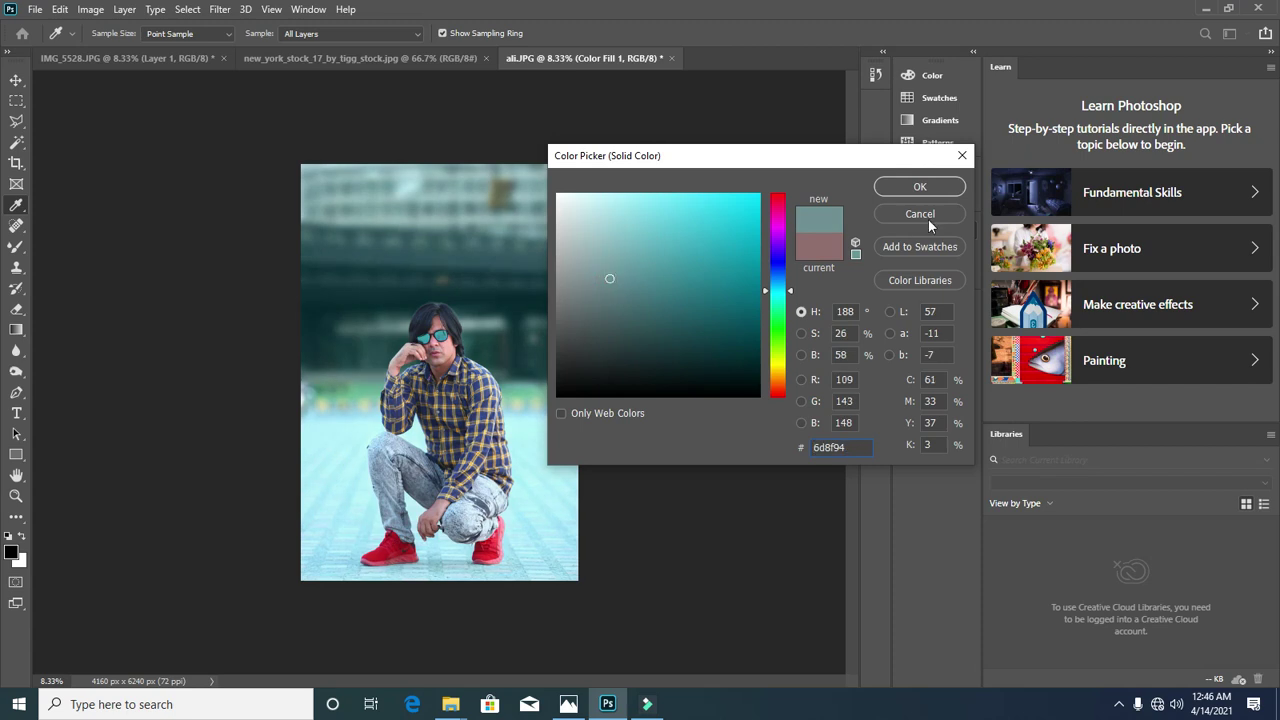
left_click(918, 188)
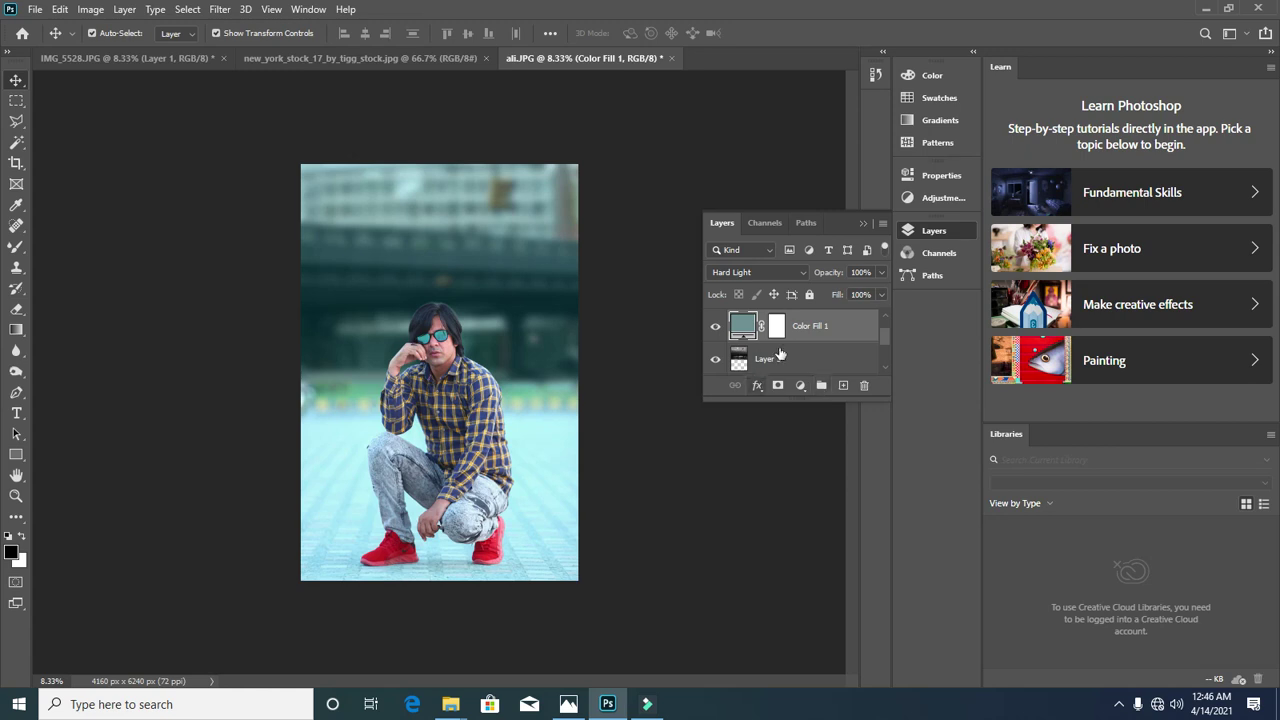
Step: Load the man's outline from Layer 1 as a selection, invert and feather it, and deselect with Layer 1 active
key("ctrl+plus")
key("ctrl+plus")
key("ctrl+plus")
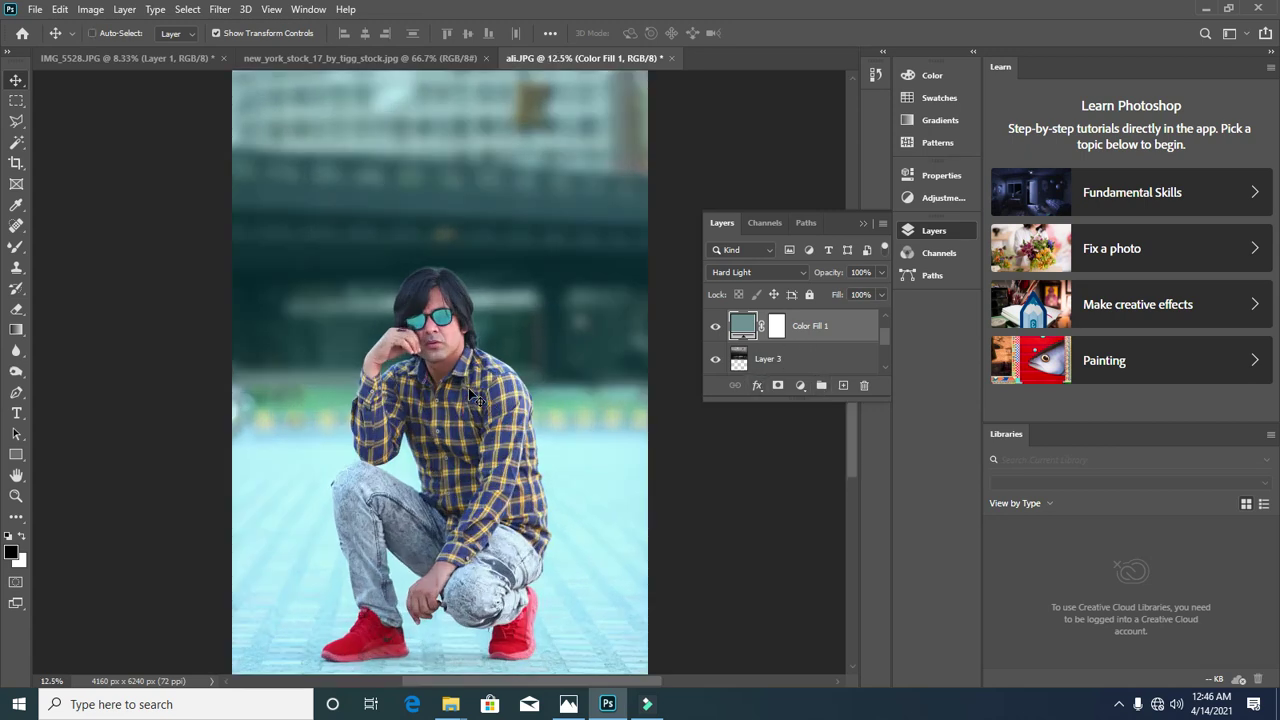
key("ctrl+minus")
key("ctrl+minus")
scroll(886, 344, "up", 1)
left_click(739, 325, "ctrl")
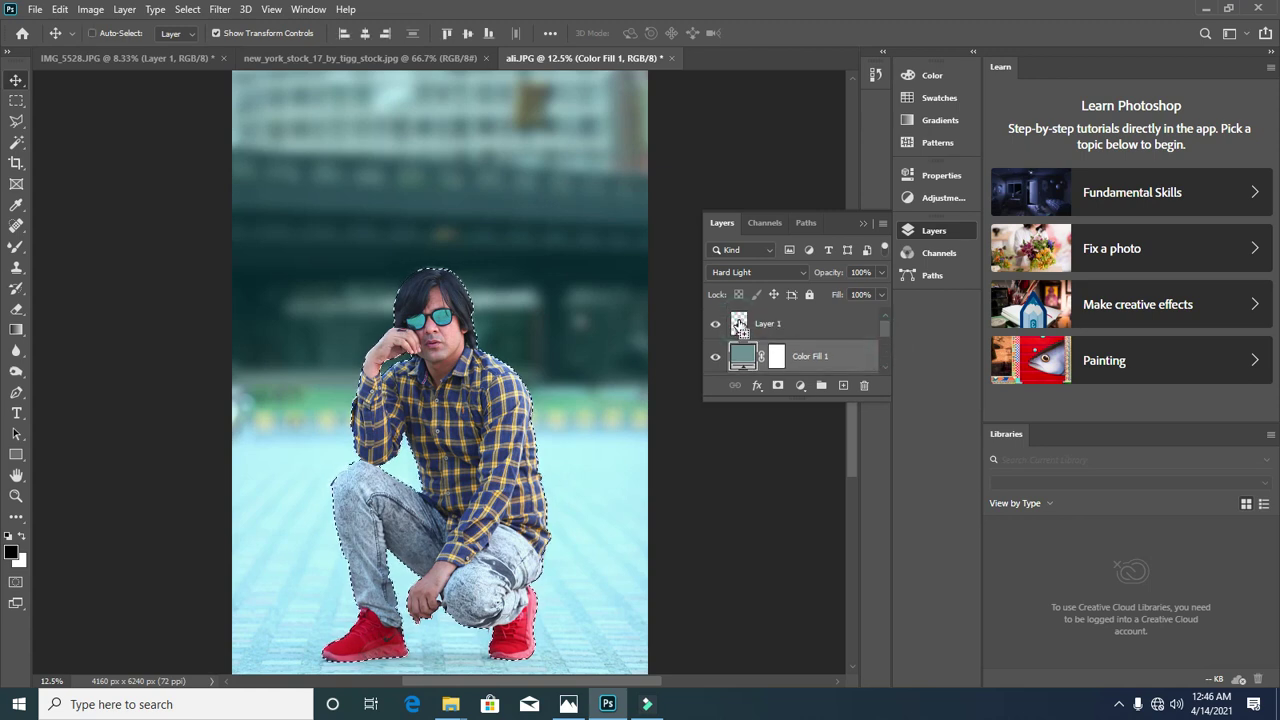
key("ctrl+shift+i")
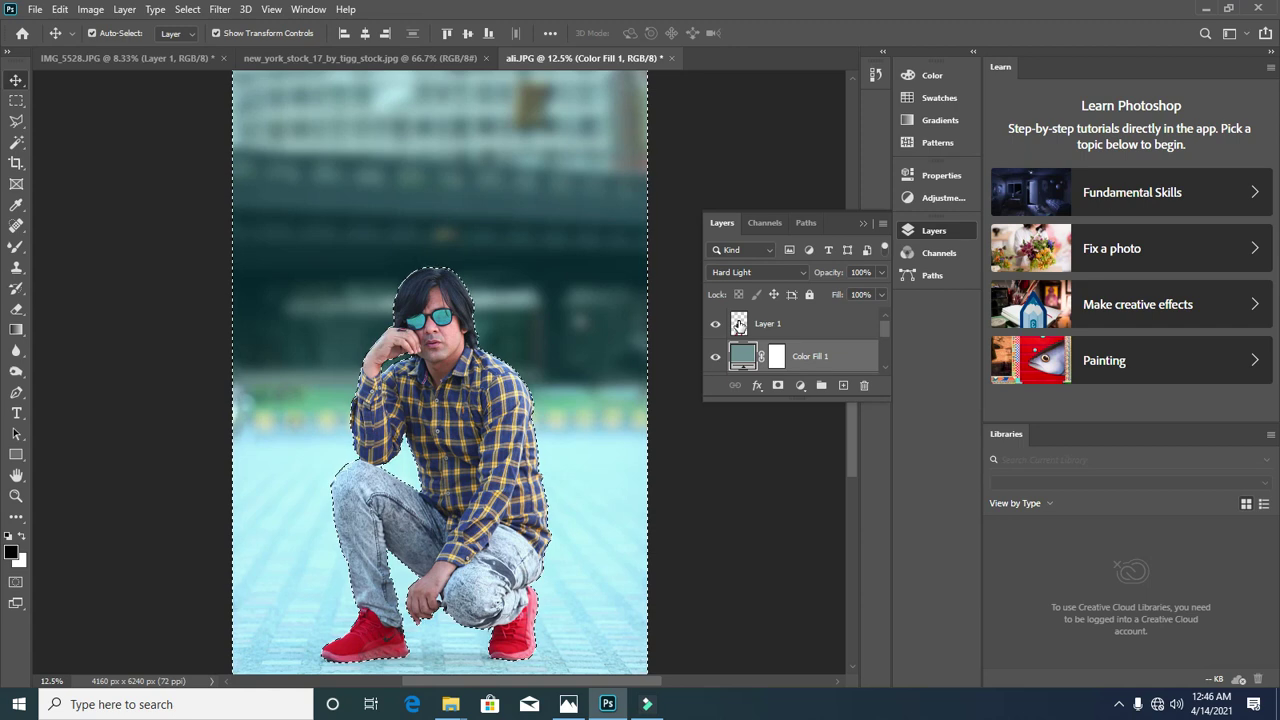
key("shift+F6")
left_click(838, 264)
left_click(825, 330)
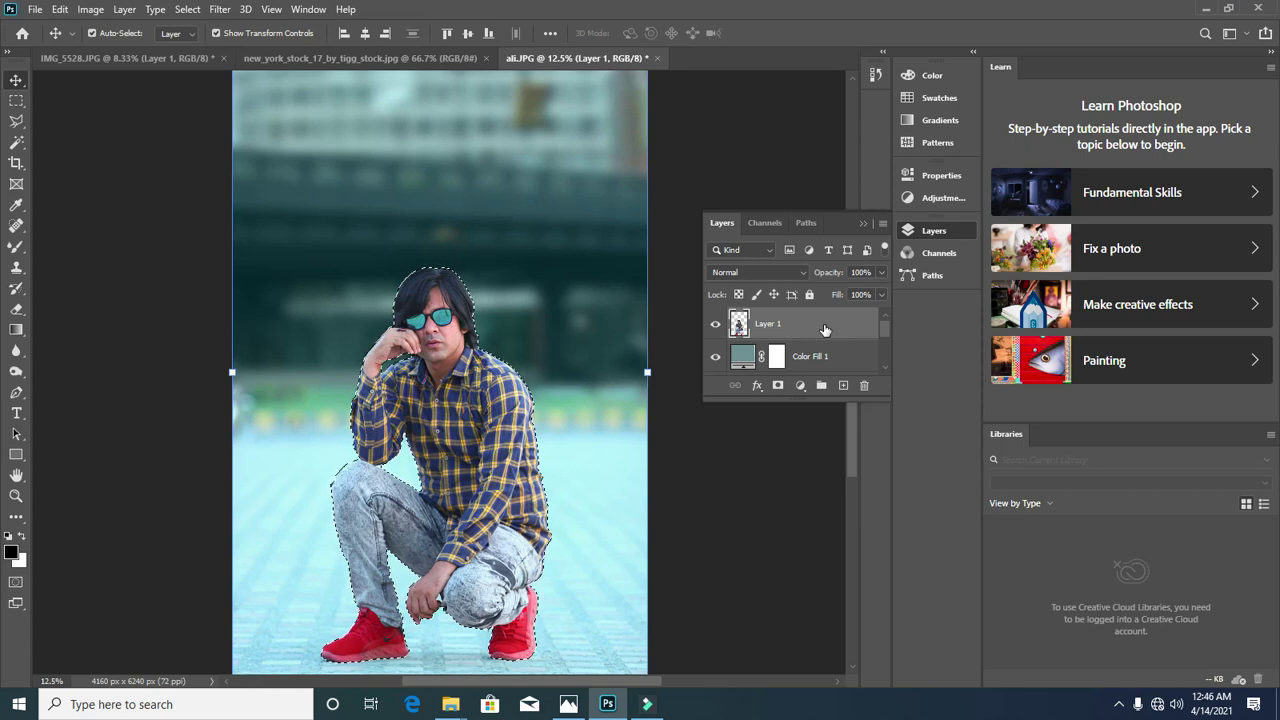
key("ctrl+d")
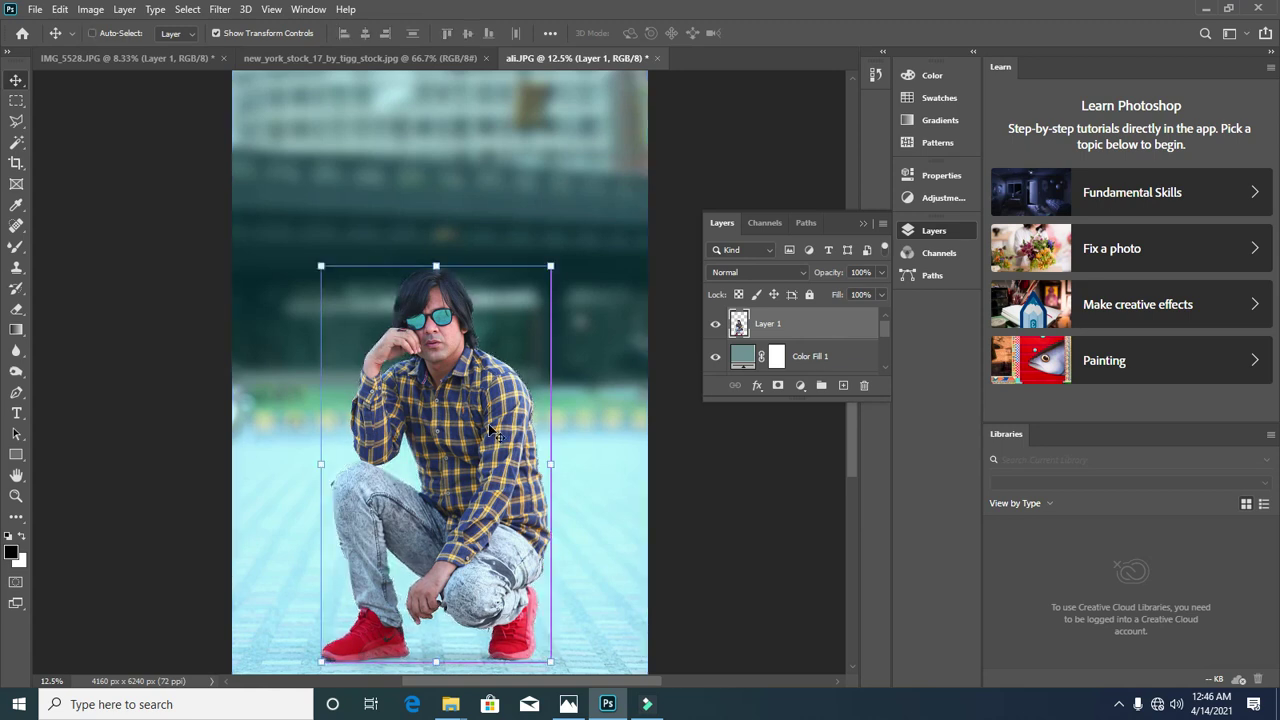
Step: Change the color fill layer's color to the slightly lighter teal #73989e
scroll(500, 425, "down", 2)
scroll(531, 409, "up", 3)
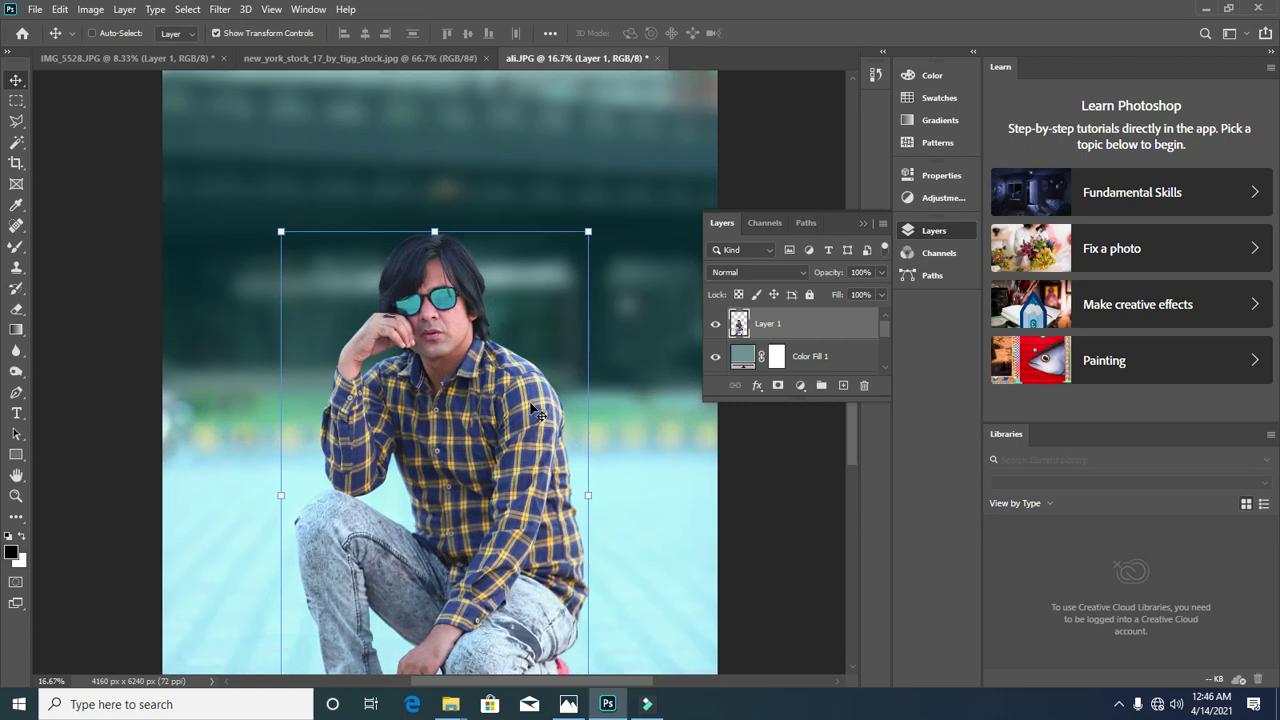
scroll(535, 410, "up", 2)
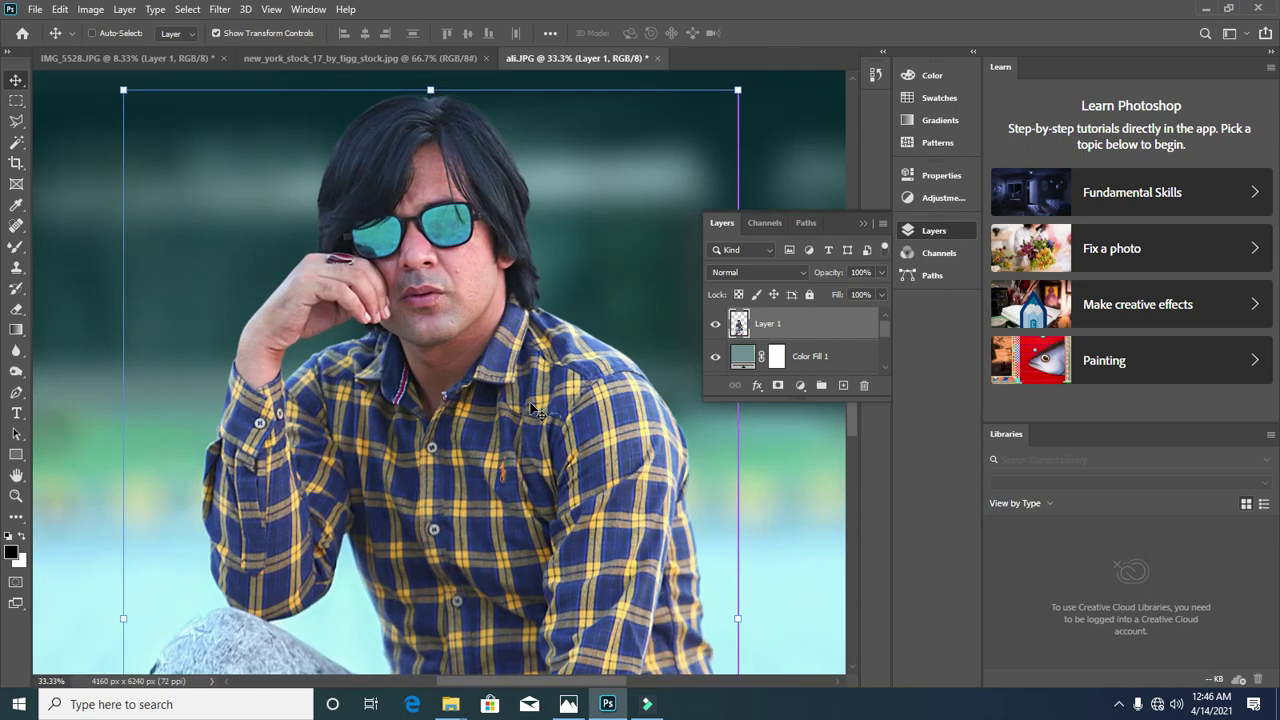
scroll(535, 410, "down", 3)
key("ctrl+minus")
key("ctrl+plus")
left_click(740, 358)
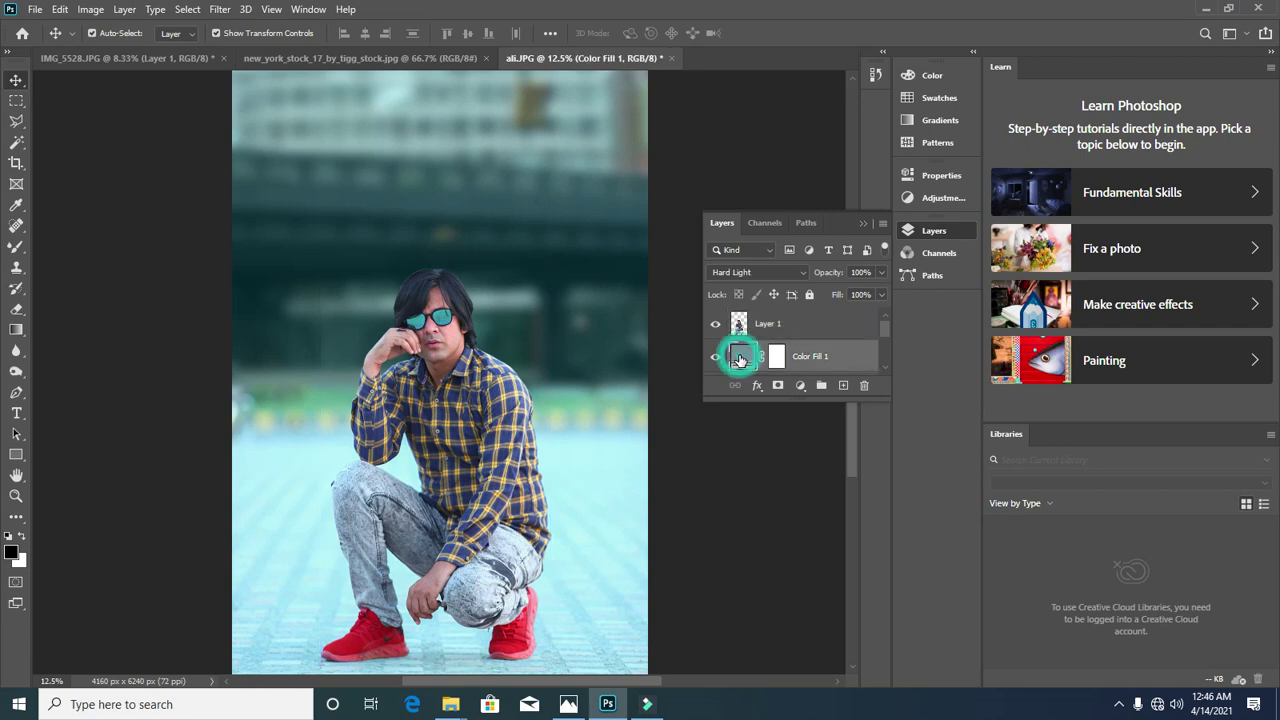
double_click(742, 358)
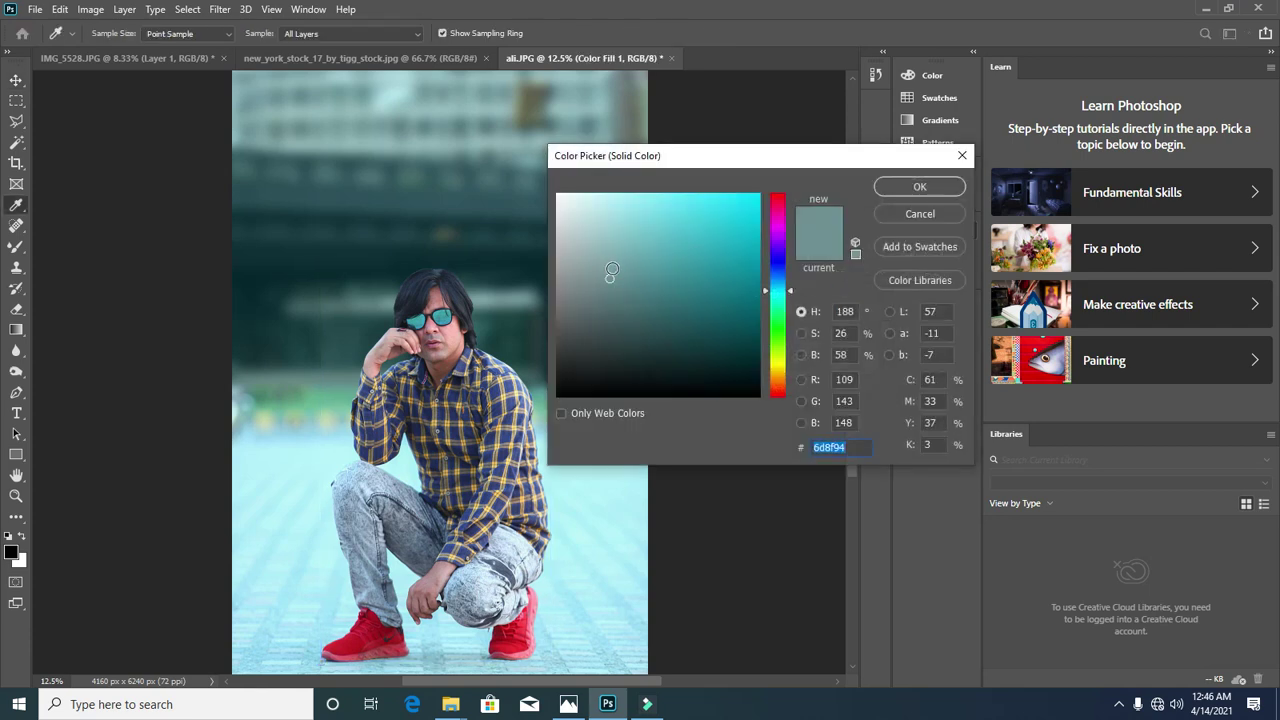
left_click(609, 270)
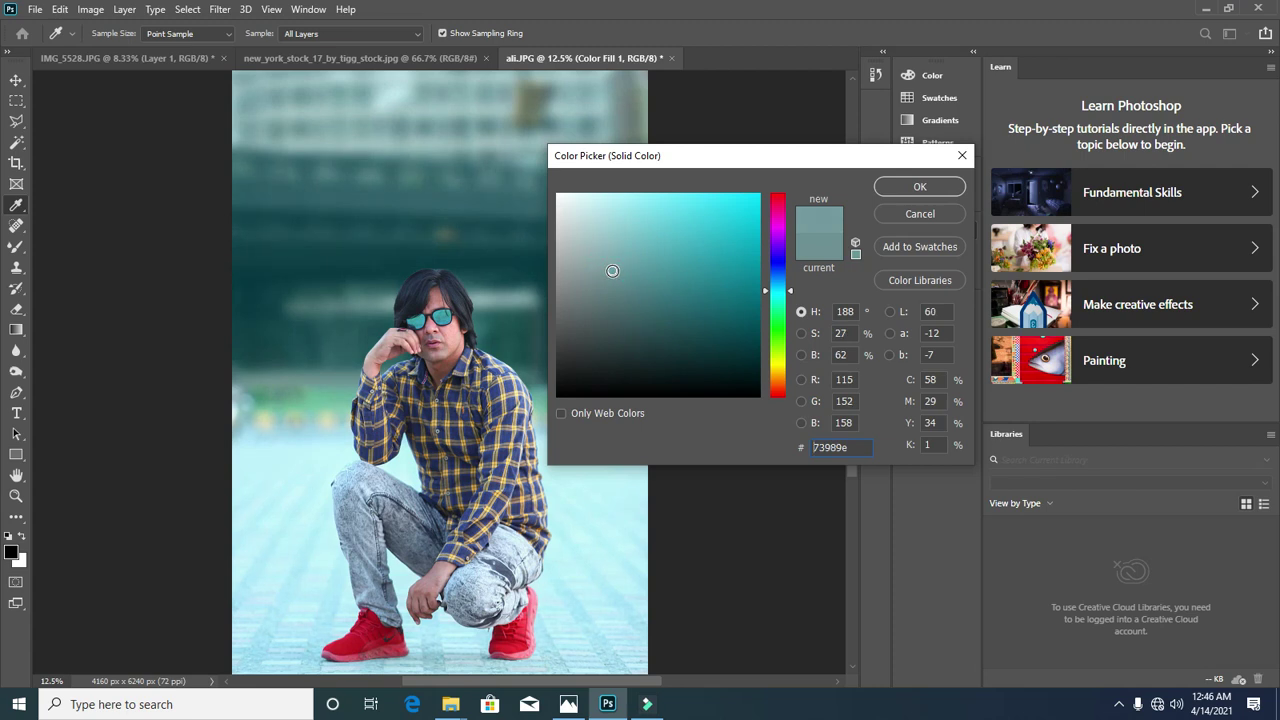
left_click(915, 190)
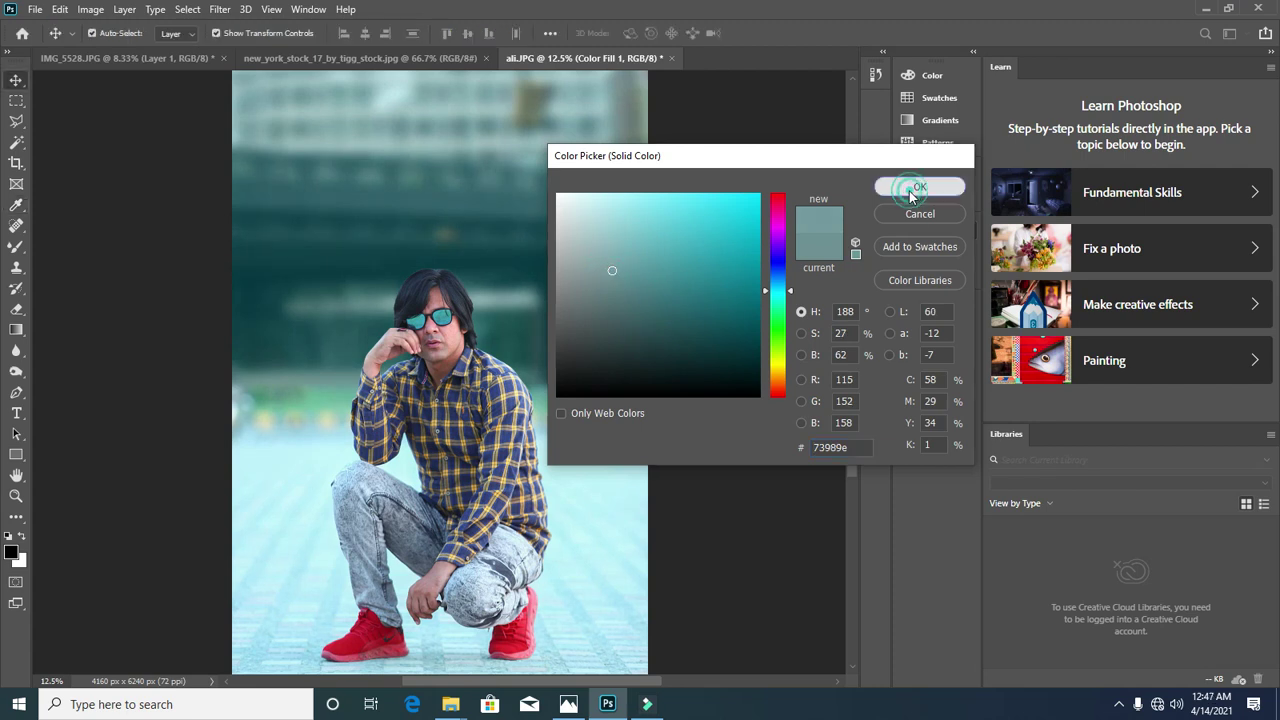
key("ctrl+minus")
key("ctrl+plus")
key("ctrl+plus")
key("ctrl+plus")
key("ctrl+plus")
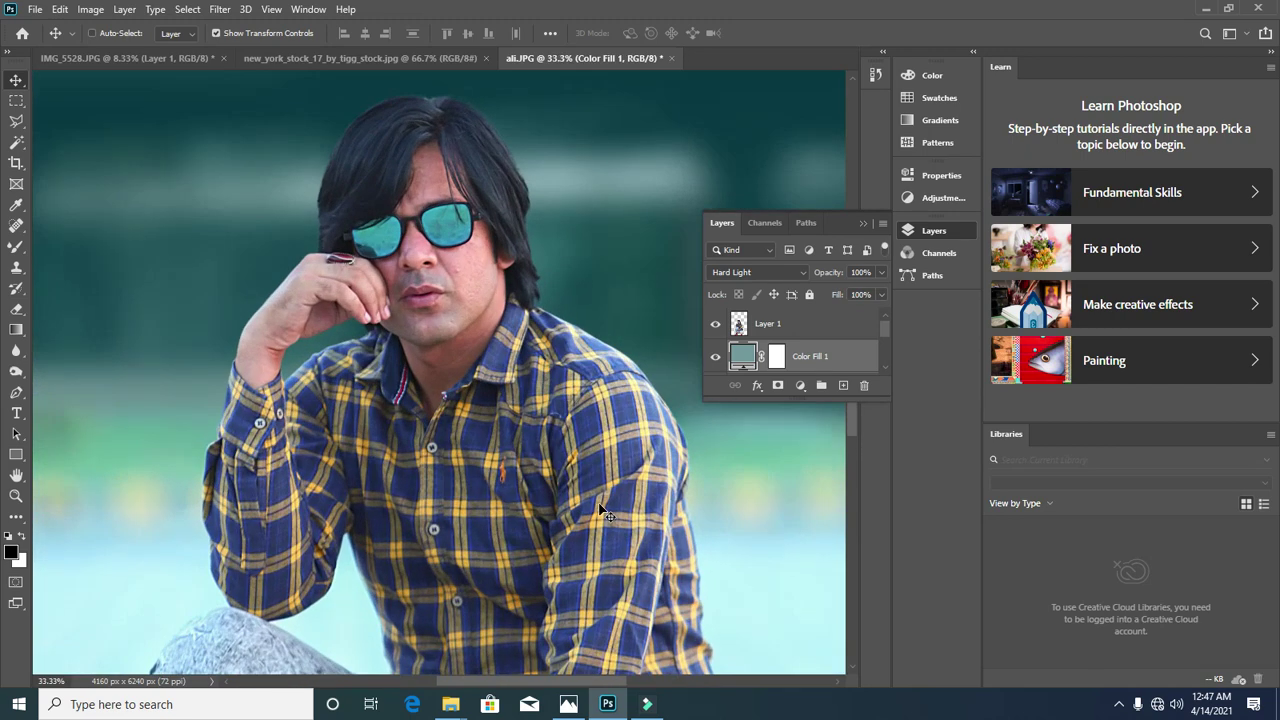
key("ctrl+minus")
key("ctrl+minus")
key("ctrl+minus")
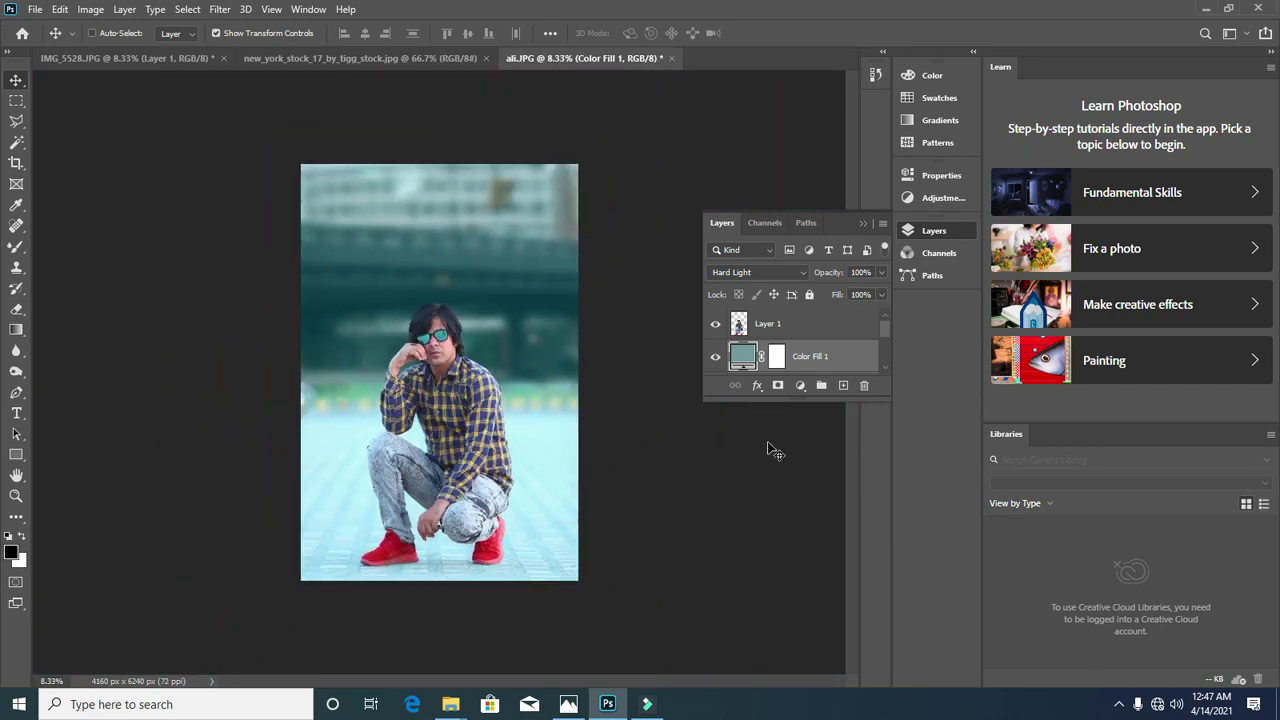
Step: Darken the cheek beside the mouth on Layer 1 with the Burn tool, using a size 50 brush, Midtones range and 50% exposure
left_click(820, 324)
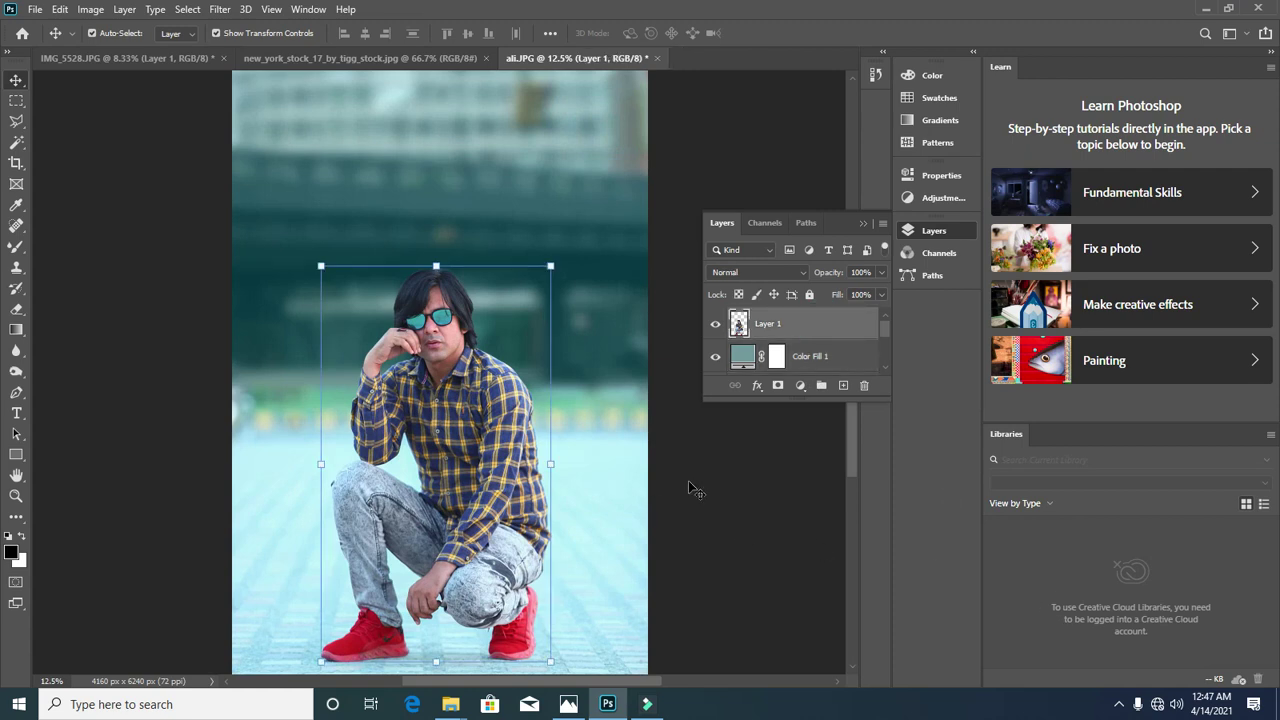
key("ctrl+plus")
key("ctrl+plus")
key("ctrl+plus")
key("ctrl+plus")
key("ctrl+plus")
key("ctrl+plus")
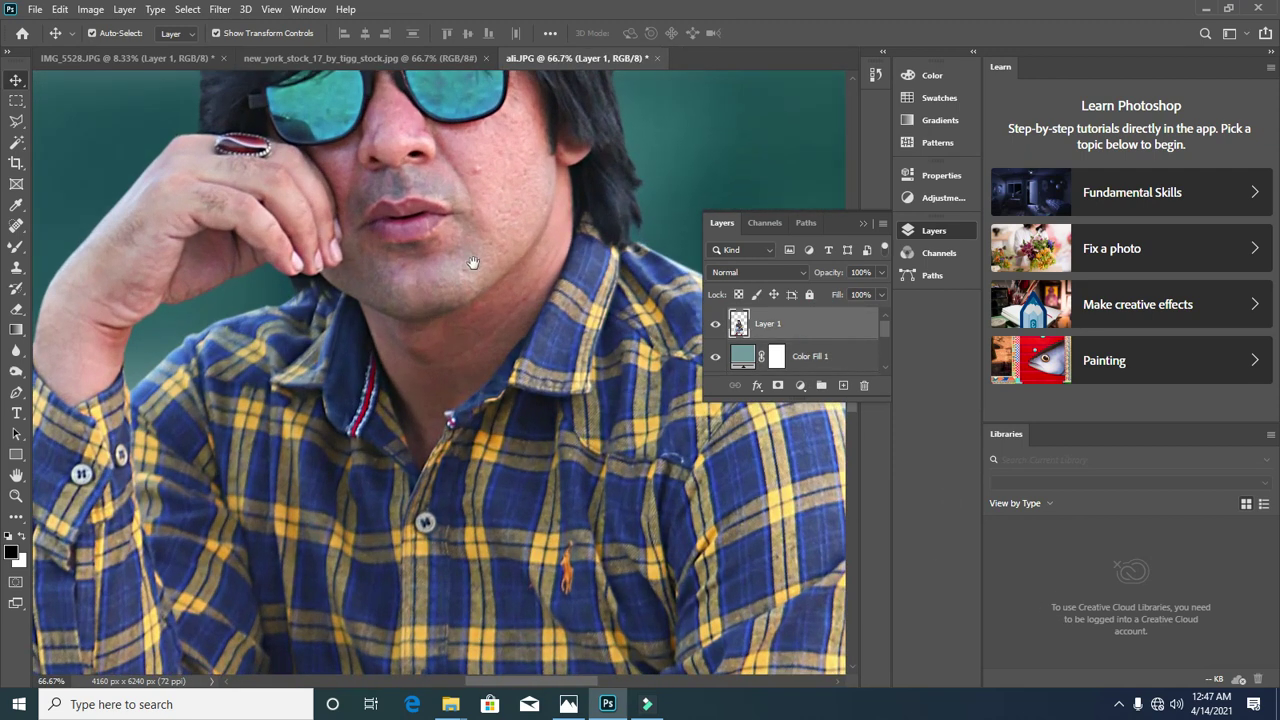
left_click_drag(473, 263, 489, 470)
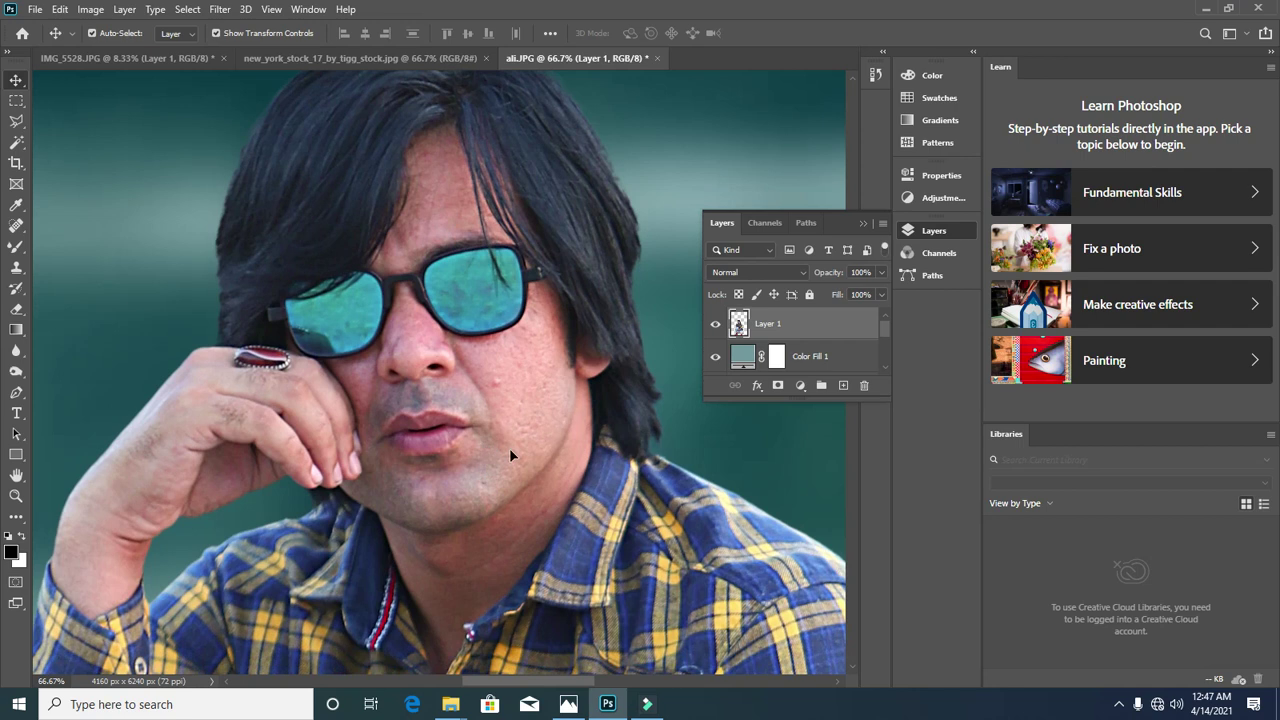
left_click_drag(16, 371, 87, 391)
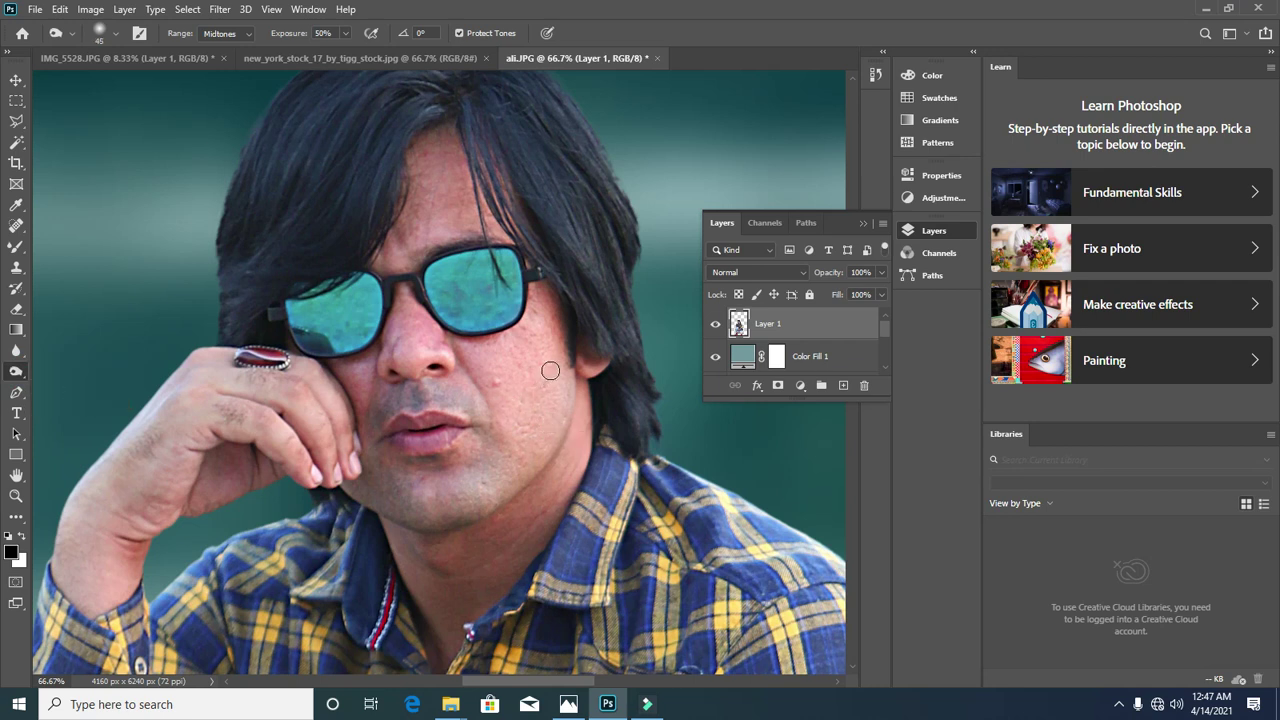
key("bracketright")
left_click_drag(548, 352, 498, 418)
left_click_drag(531, 377, 491, 427)
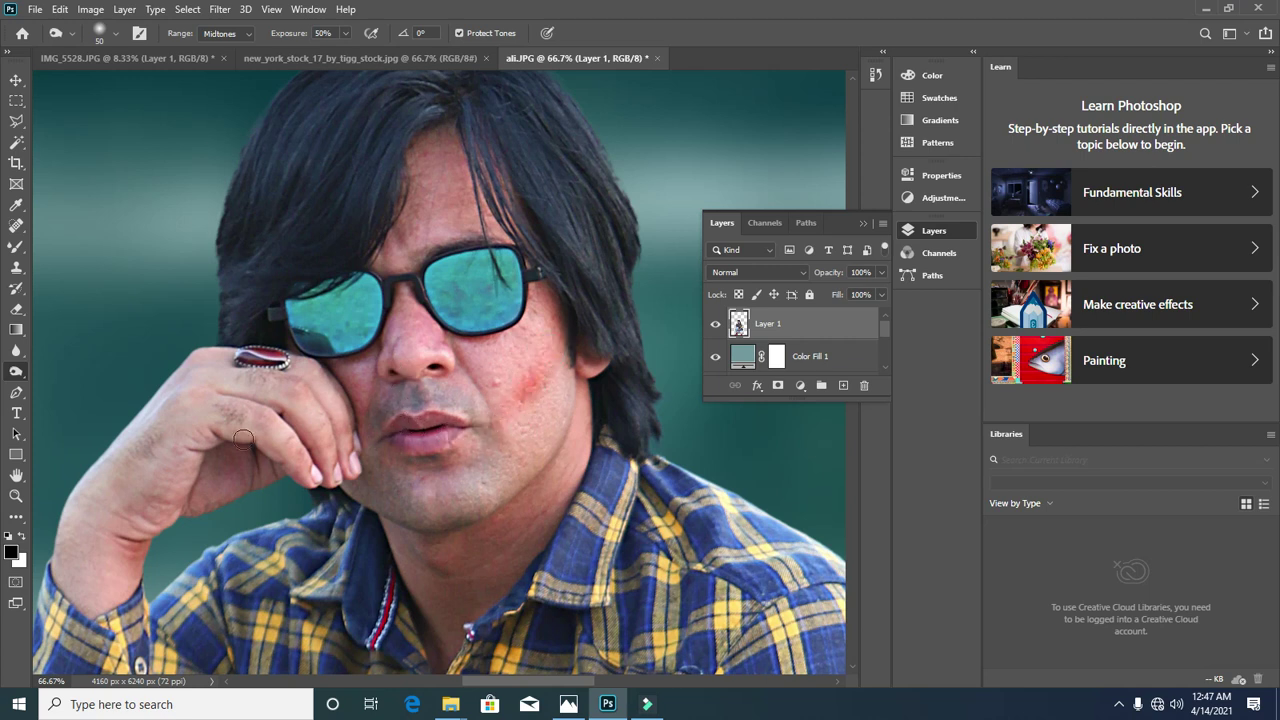
Step: Lighten the raised hand and wrist with the Dodge tool, using a brush size of 80, Midtones range and 50% exposure
right_click(15, 374)
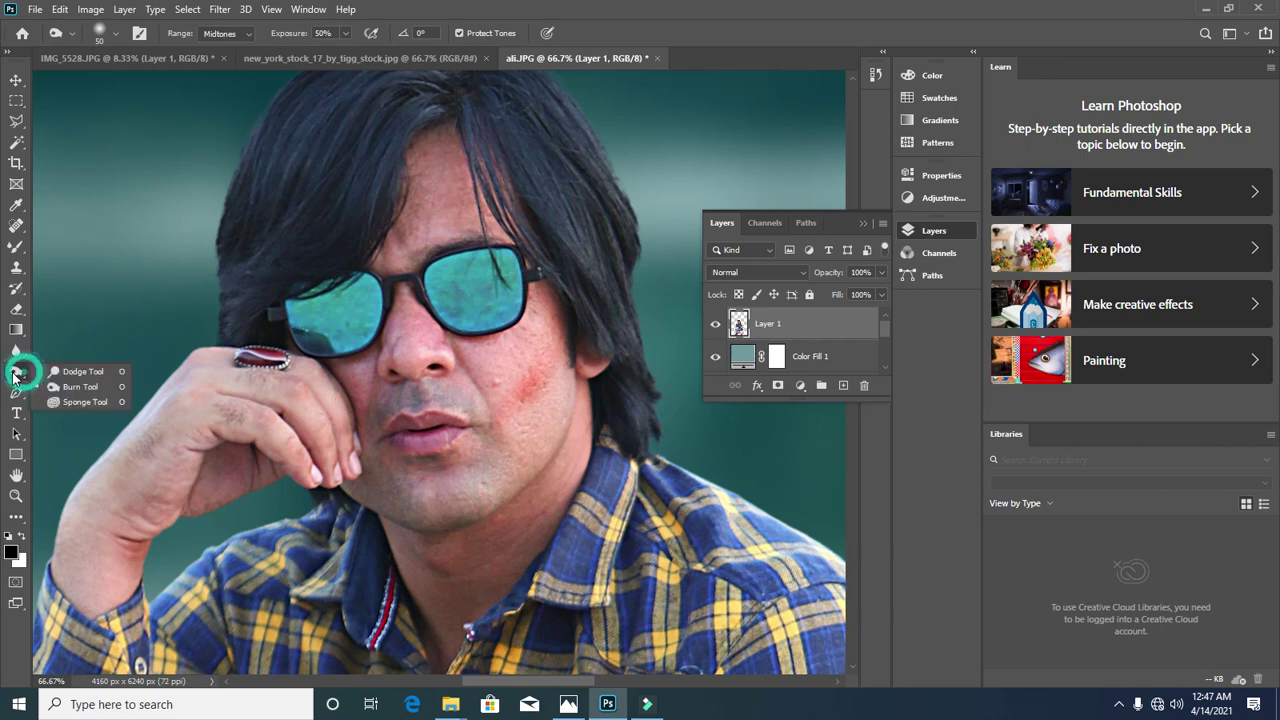
left_click(85, 372)
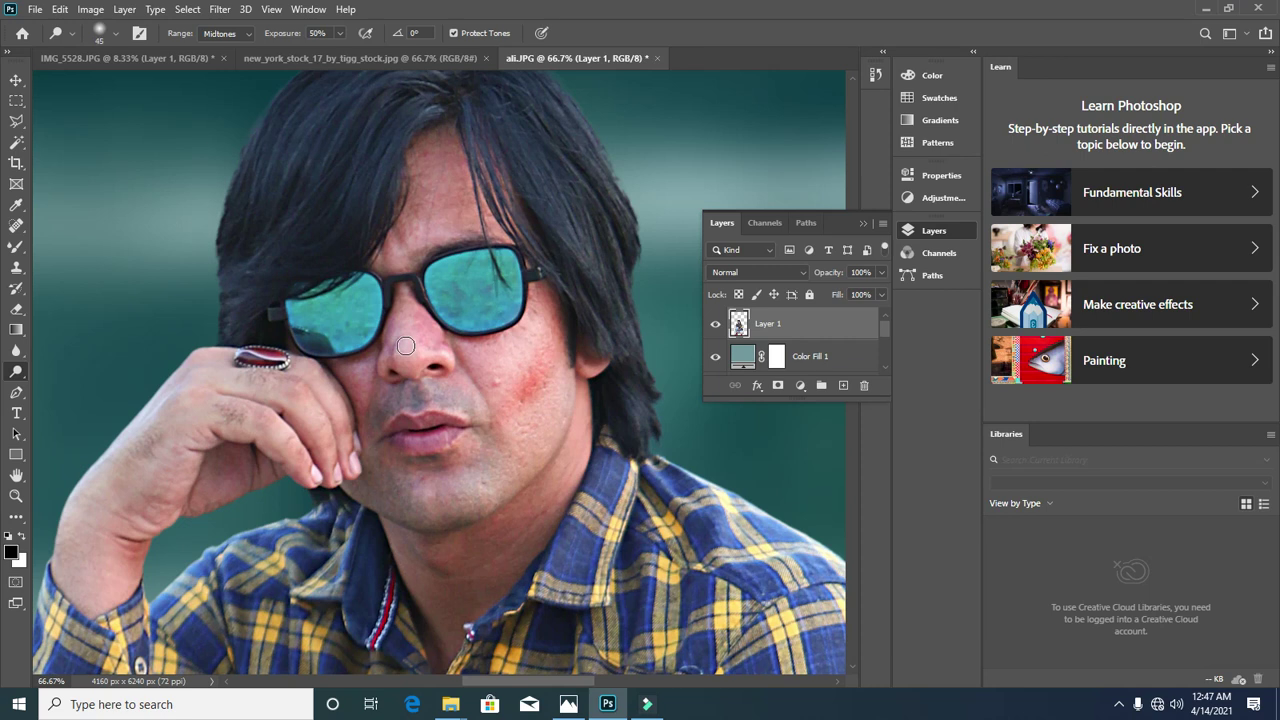
key("bracketright")
key("bracketright")
key("bracketright")
key("bracketright")
key("bracketright")
key("bracketleft")
key("bracketleft")
key("bracketleft")
key("bracketleft")
key("bracketright")
key("bracketright")
left_click_drag(206, 431, 297, 455)
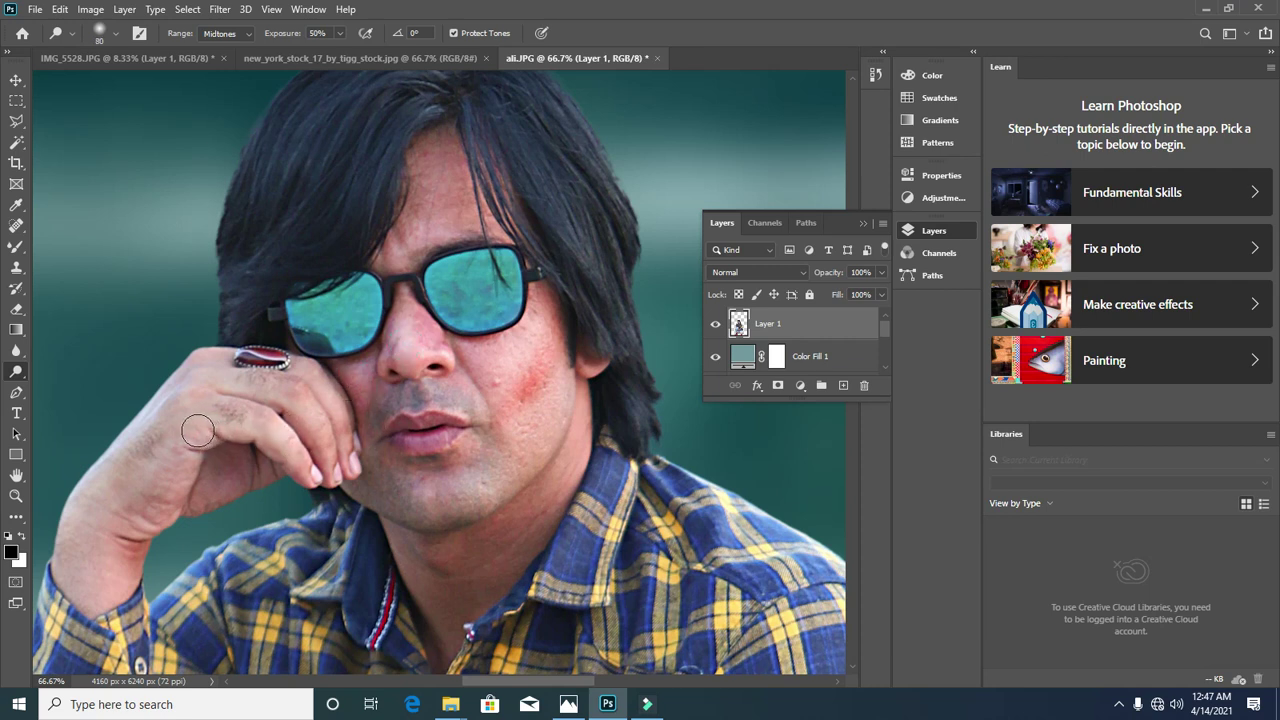
left_click_drag(196, 432, 128, 540)
mouse_move(141, 480)
left_mouse_down()
mouse_move(90, 556)
mouse_move(87, 608)
left_mouse_up()
left_click_drag(201, 487, 256, 454)
mouse_move(323, 424)
left_mouse_down()
mouse_move(269, 378)
mouse_move(305, 422)
mouse_move(272, 393)
mouse_move(187, 382)
mouse_move(194, 402)
mouse_move(143, 480)
mouse_move(166, 482)
mouse_move(177, 460)
mouse_move(120, 568)
left_mouse_up()
key("bracketleft")
key("bracketright")
mouse_move(126, 510)
left_mouse_down()
mouse_move(106, 584)
mouse_move(86, 575)
mouse_move(119, 479)
left_mouse_up()
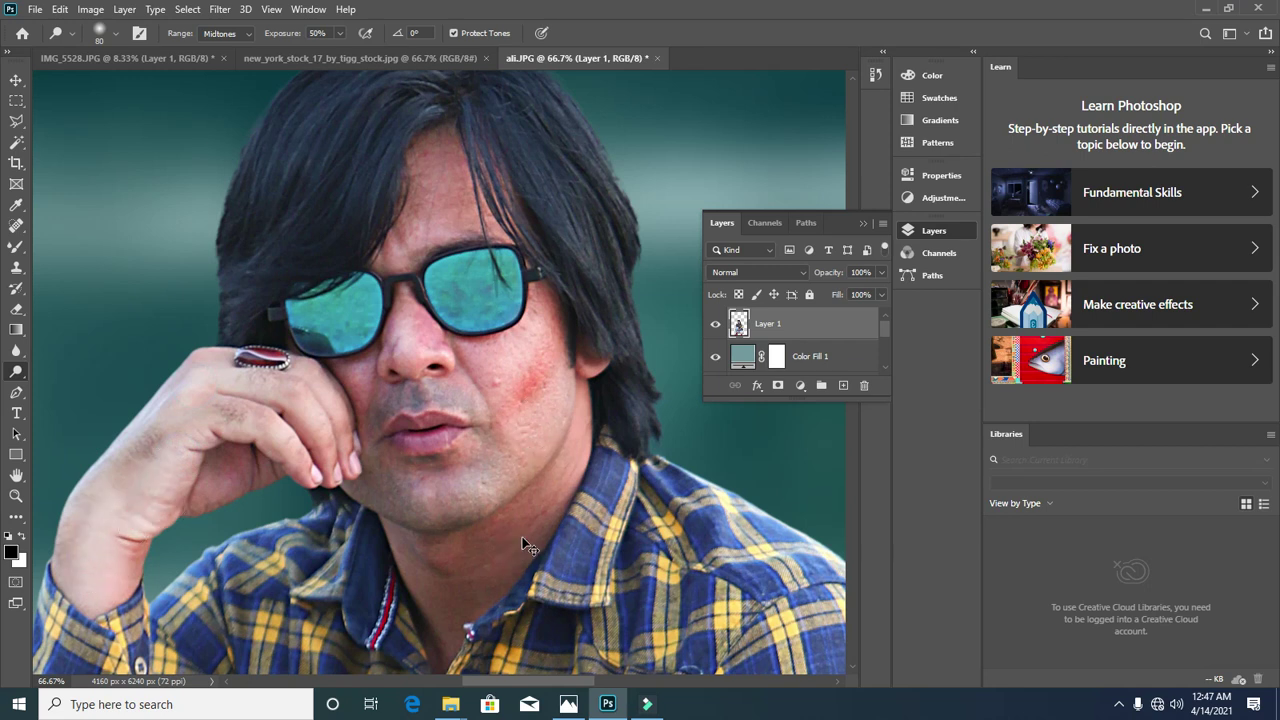
Step: Lighten the lower hand resting by the knee with the Dodge tool at brush size 125, and undo the last stroke
key("ctrl+minus")
key("ctrl+minus")
key("ctrl+minus")
left_click_drag(509, 590, 477, 281)
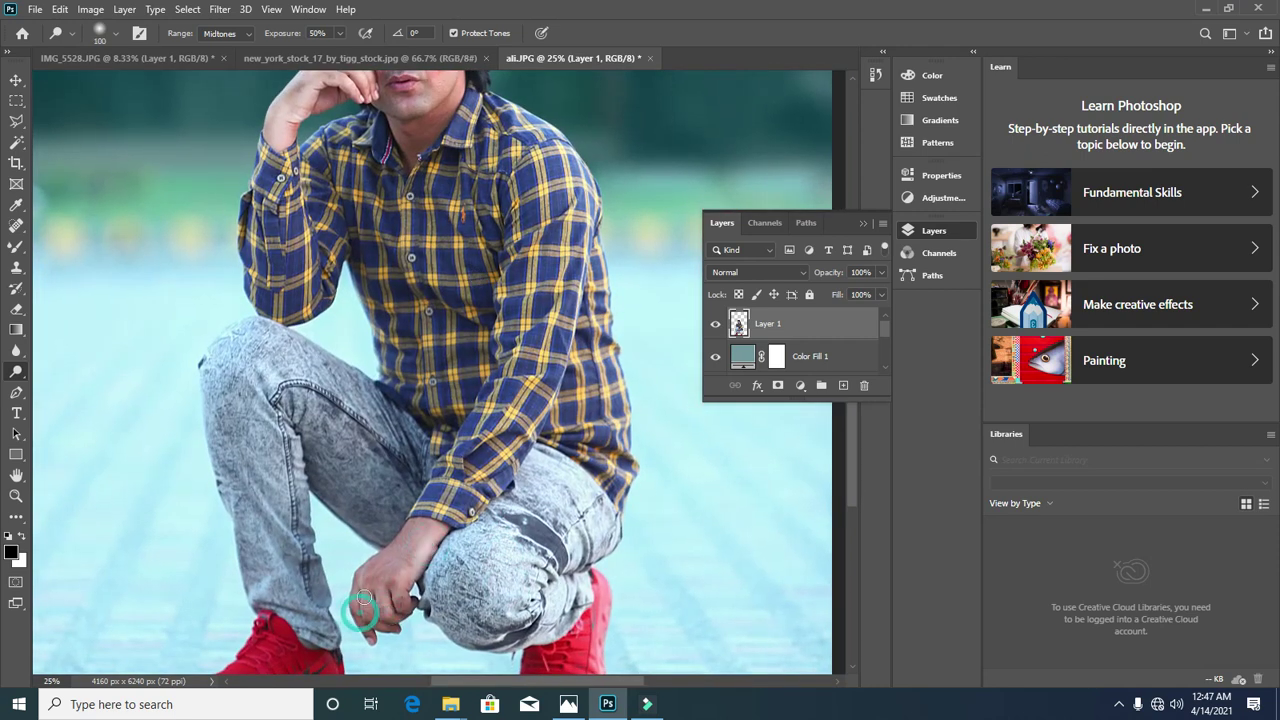
key("bracketright")
left_click_drag(392, 586, 385, 610)
left_click(402, 602)
mouse_move(417, 536)
left_mouse_down()
mouse_move(383, 608)
mouse_move(365, 613)
mouse_move(366, 591)
mouse_move(358, 612)
mouse_move(378, 573)
mouse_move(414, 571)
left_mouse_up()
key("ctrl+z")
Step: Dab the Dodge tool once over the skin just below the ring on the raised hand
scroll(416, 620, "down", 3)
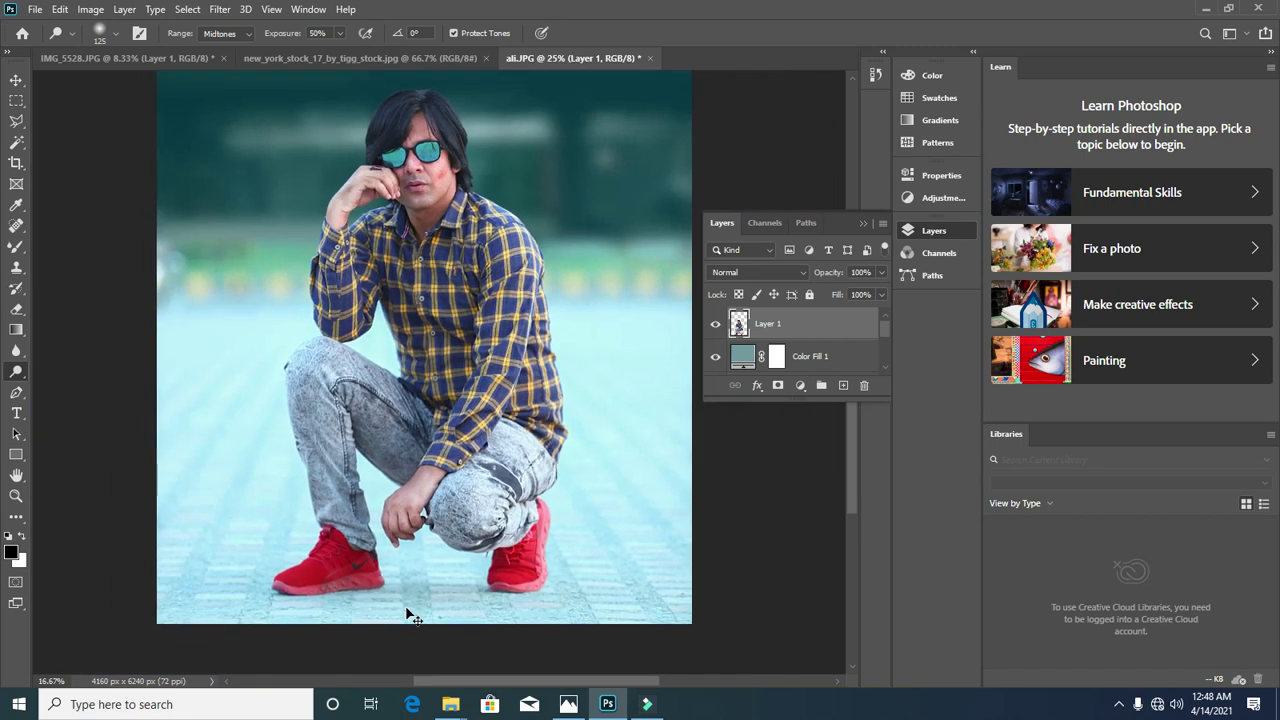
scroll(503, 594, "up", 2)
scroll(503, 594, "up", 3)
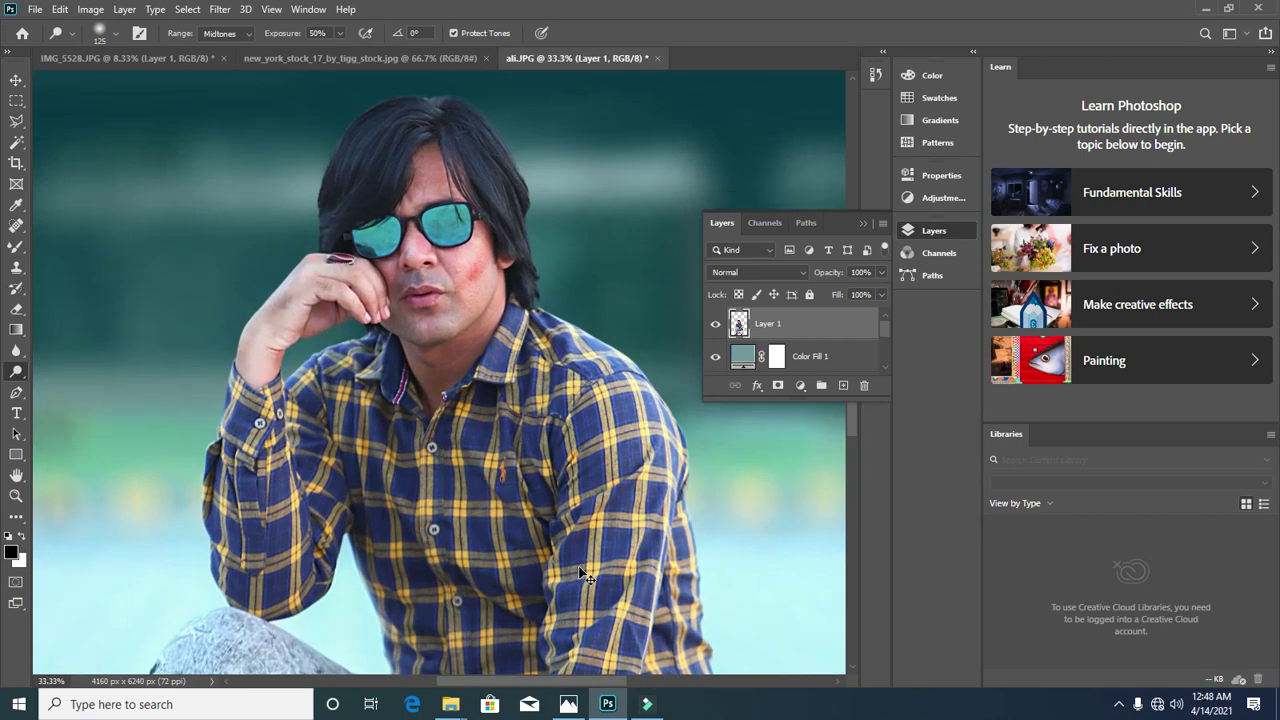
key("ctrl+plus")
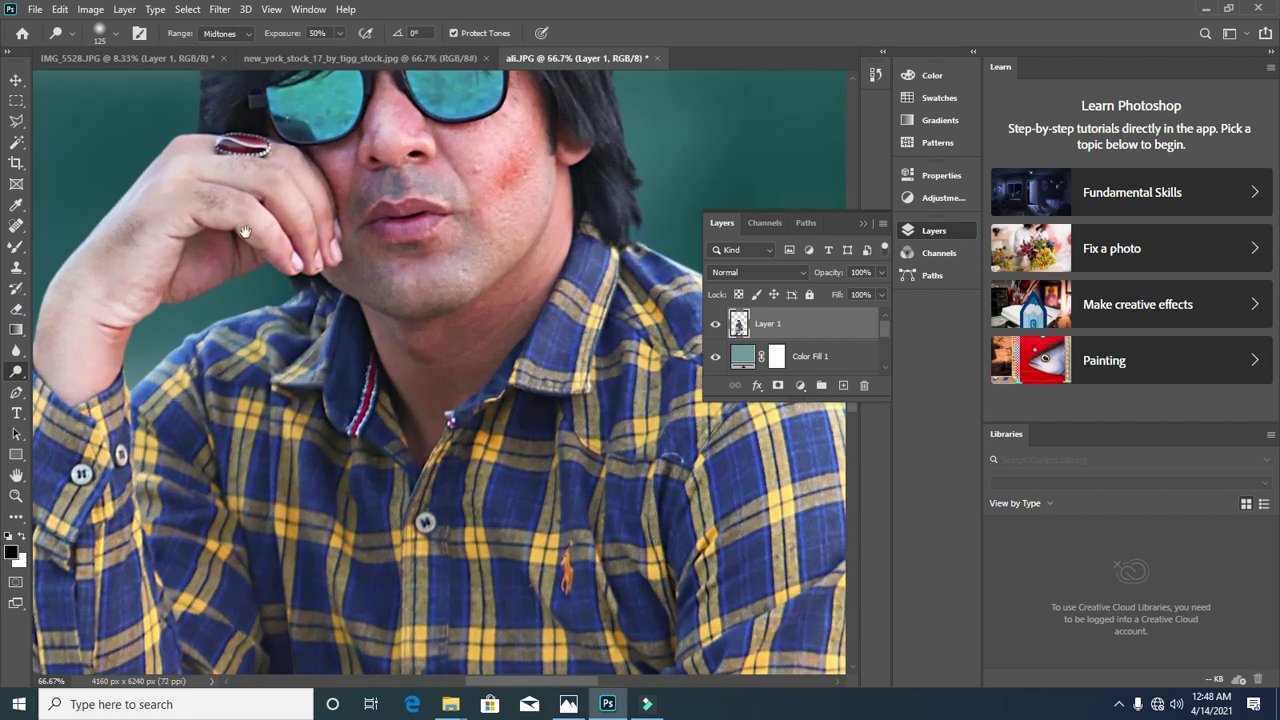
left_click_drag(387, 232, 390, 447)
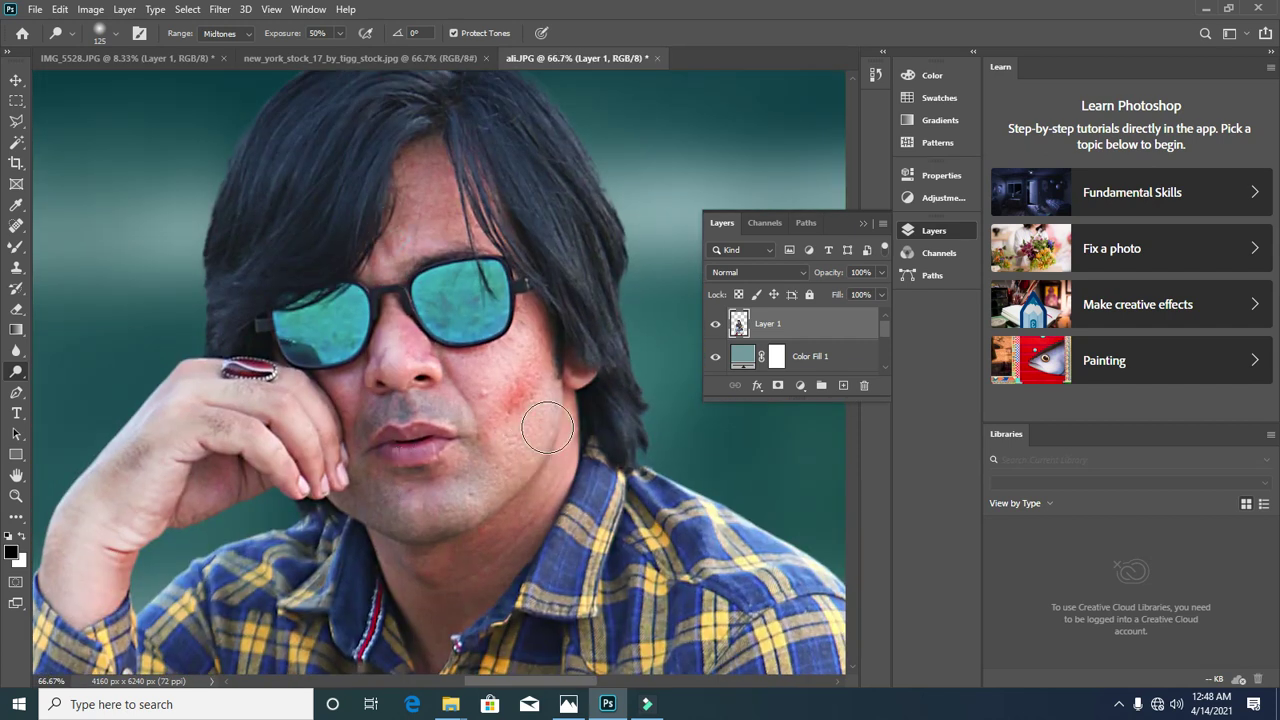
left_click(255, 386)
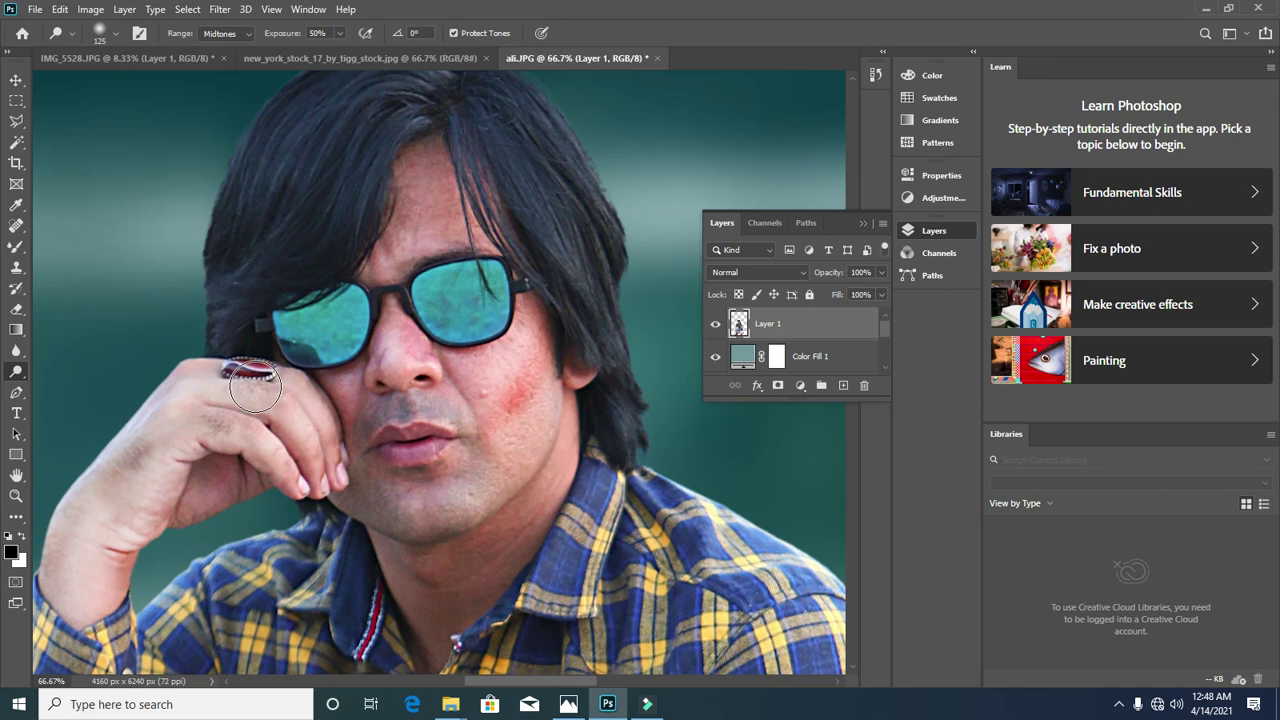
Step: Blend the reddened patch on the cheek with the Mixer Brush at size 70, keeping the Custom preset
key("b")
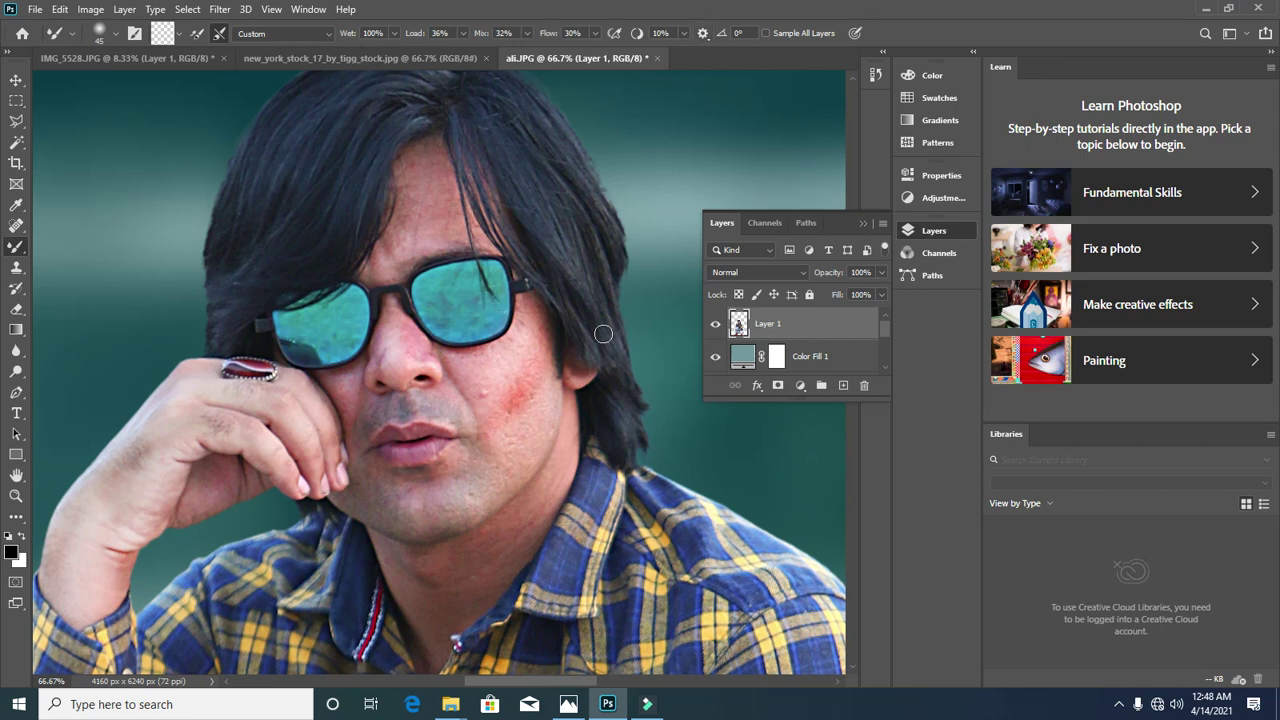
key("bracketright")
key("bracketright")
mouse_move(504, 427)
left_mouse_down()
mouse_move(530, 385)
mouse_move(503, 420)
mouse_move(533, 373)
mouse_move(503, 410)
mouse_move(536, 362)
mouse_move(503, 410)
mouse_move(535, 338)
mouse_move(522, 398)
mouse_move(487, 454)
mouse_move(527, 367)
mouse_move(507, 394)
left_mouse_up()
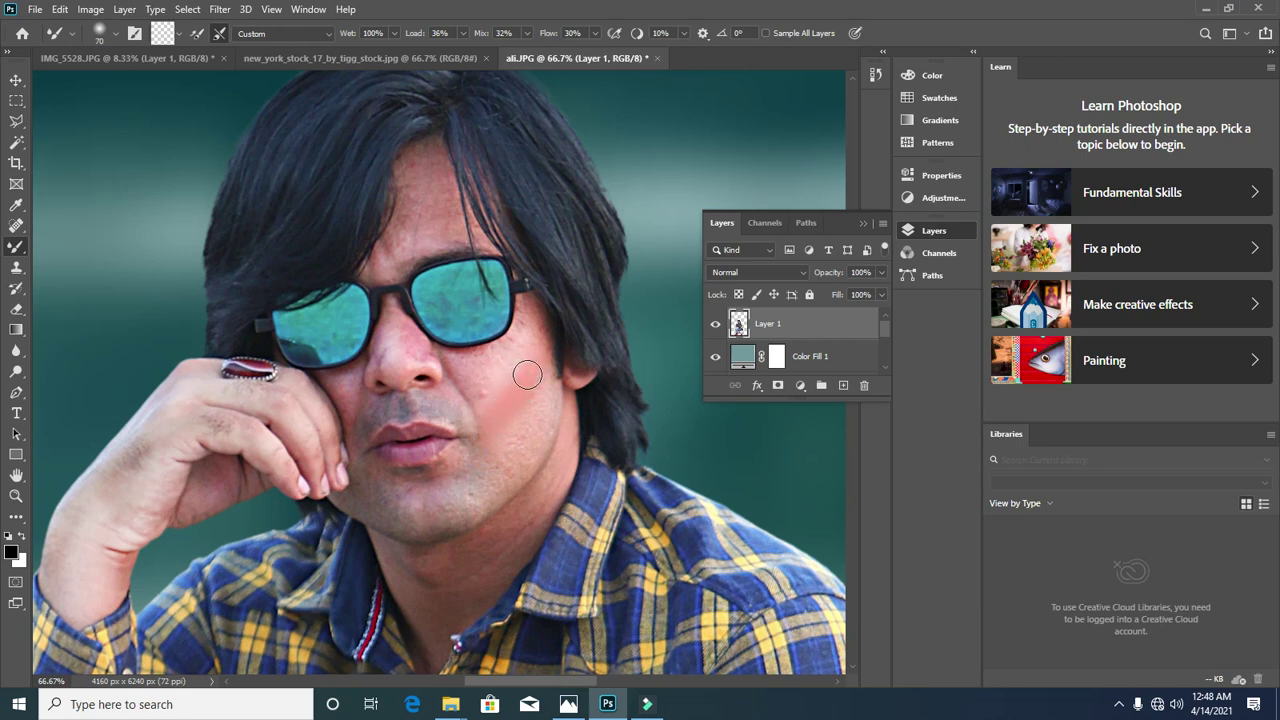
left_click_drag(536, 361, 531, 366)
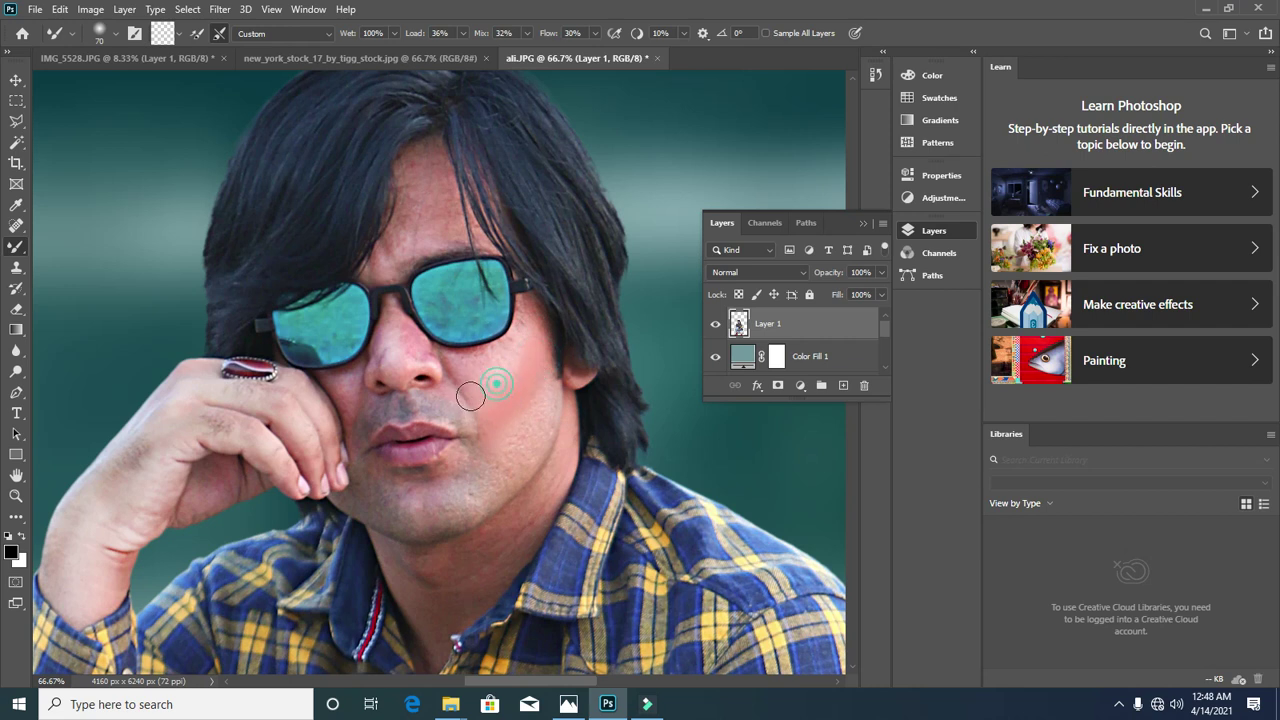
mouse_move(523, 345)
left_mouse_down()
mouse_move(463, 370)
mouse_move(513, 347)
mouse_move(504, 366)
mouse_move(516, 339)
mouse_move(466, 361)
mouse_move(519, 345)
left_mouse_up()
Step: Smooth the remaining cheek skin from below the sunglasses lens toward the mouth with the Mixer Brush, adjusting the brush size
key("bracketleft")
key("bracketleft")
key("bracketright")
key("bracketright")
key("bracketleft")
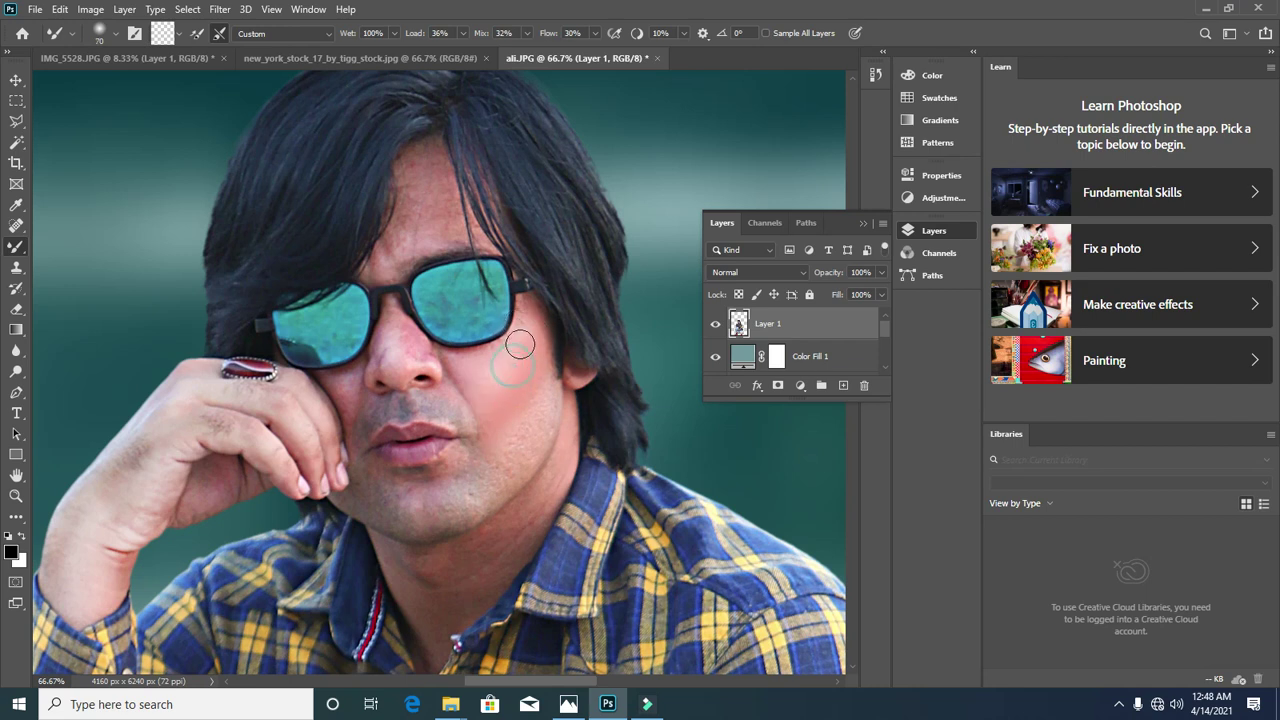
key("bracketleft")
key("bracketleft")
key("bracketright")
key("bracketright")
left_click_drag(487, 366, 486, 354)
key("bracketright")
left_click_drag(516, 370, 478, 397)
mouse_move(529, 345)
left_mouse_down()
mouse_move(498, 388)
mouse_move(526, 391)
mouse_move(502, 424)
left_mouse_up()
Step: Smooth the skin on the nose and forehead with the Mixer Brush, using smaller brush sizes around the nose
key("bracketleft")
mouse_move(382, 366)
left_mouse_down()
mouse_move(385, 329)
mouse_move(381, 371)
mouse_move(387, 321)
mouse_move(382, 371)
mouse_move(416, 360)
mouse_move(401, 317)
mouse_move(406, 362)
mouse_move(397, 353)
mouse_move(391, 303)
mouse_move(390, 348)
mouse_move(391, 302)
mouse_move(397, 345)
left_mouse_up()
key("bracketleft")
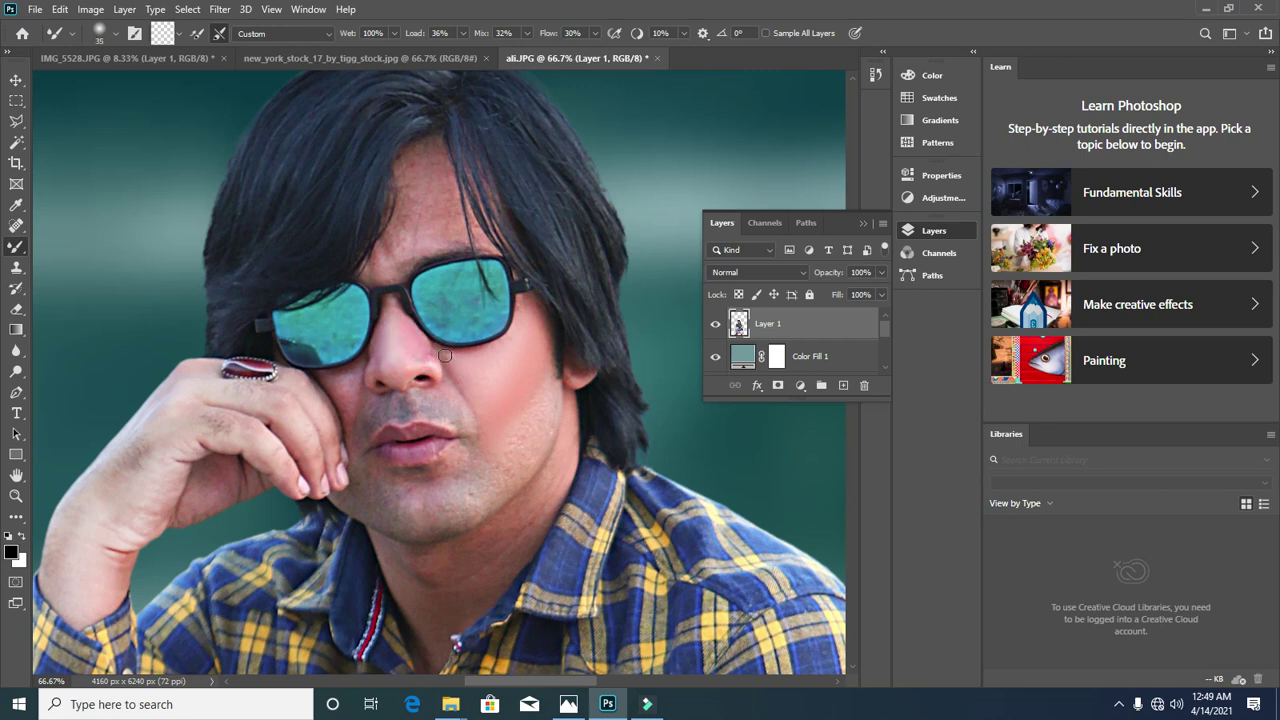
left_click(373, 365)
key("bracketright")
Step: Smooth the skin along the jaw edge and down the neck to the shirt collar with the Mixer Brush
key("bracketright")
left_click_drag(442, 222, 403, 248)
left_click(337, 382)
key("bracketleft")
key("bracketleft")
left_click(432, 352)
Step: Smooth the chin, lower jaw and the skin beside the mouth with the Mixer Brush at size 80
key("bracketright")
key("bracketright")
key("bracketright")
key("bracketright")
key("bracketleft")
mouse_move(527, 510)
left_mouse_down()
mouse_move(486, 556)
mouse_move(526, 504)
left_mouse_up()
mouse_move(485, 552)
left_mouse_down()
mouse_move(430, 576)
mouse_move(410, 564)
mouse_move(423, 597)
mouse_move(485, 563)
mouse_move(468, 583)
mouse_move(516, 523)
mouse_move(459, 551)
mouse_move(512, 524)
mouse_move(543, 479)
mouse_move(520, 524)
mouse_move(550, 491)
mouse_move(496, 566)
mouse_move(510, 554)
mouse_move(461, 598)
mouse_move(496, 569)
mouse_move(420, 606)
left_mouse_up()
key("bracketleft")
left_click(417, 594)
Step: Smooth the skin where the fingers meet the face and on the raised hand with the Mixer Brush
key("bracketright")
left_click(391, 503)
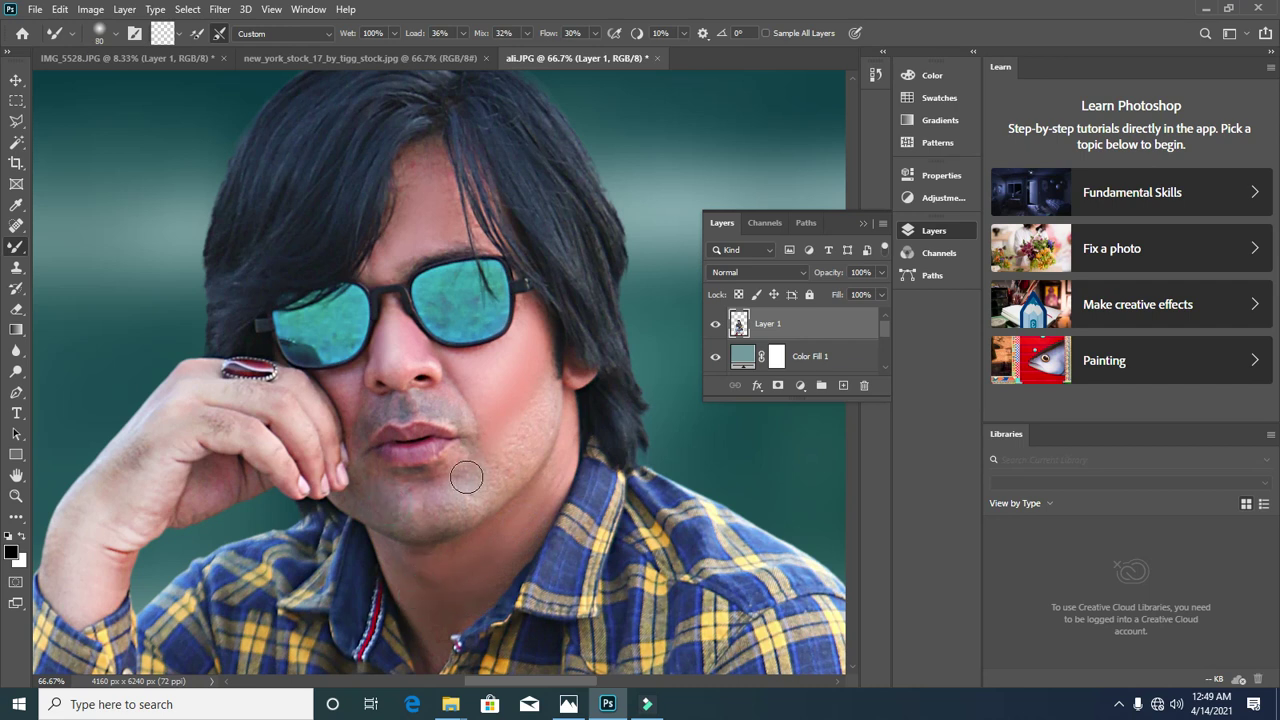
left_click(497, 471)
left_click(452, 507)
left_click(423, 491)
left_click(363, 420)
key("bracketleft")
left_click(350, 378)
key("bracketright")
left_click(345, 409)
key("bracketright")
key("bracketright")
left_click(254, 455)
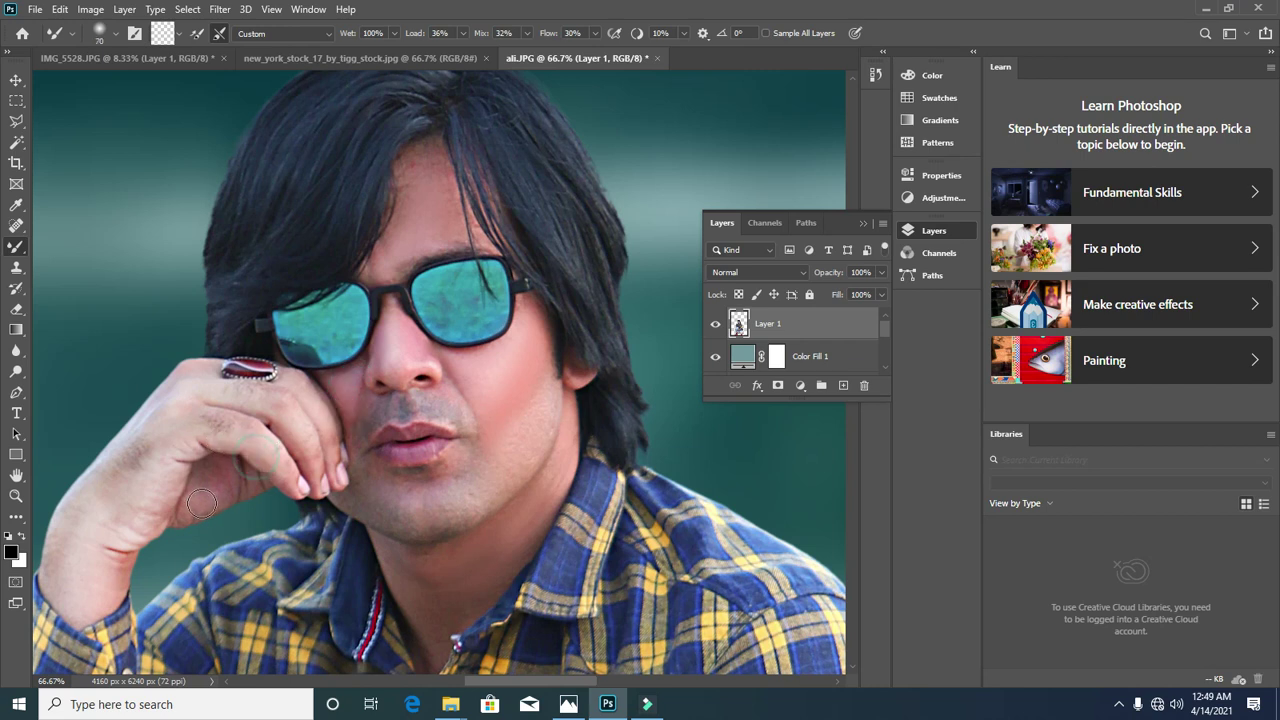
key("bracketright")
key("bracketleft")
key("bracketleft")
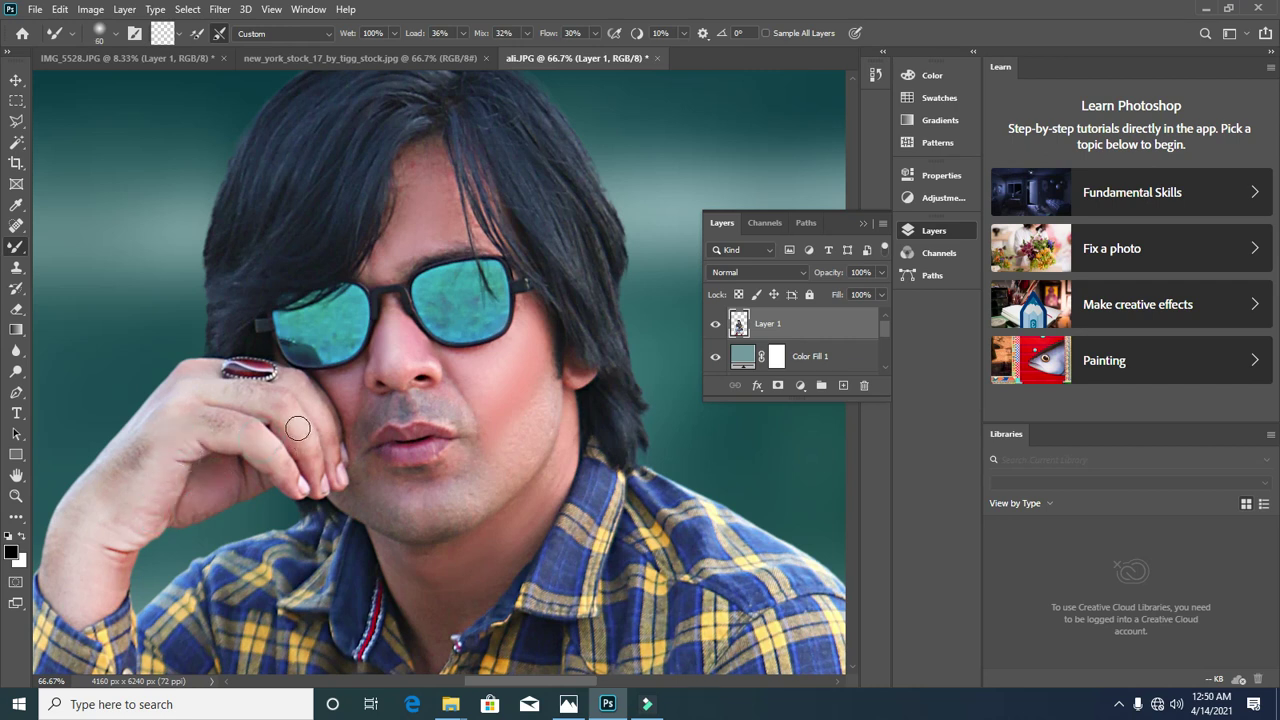
key("bracketright")
key("bracketright")
Step: Smooth the skin of the lower hand and wrist by the knee with the Mixer Brush
key("ctrl+minus")
key("ctrl+minus")
key("ctrl+minus")
key("ctrl+minus")
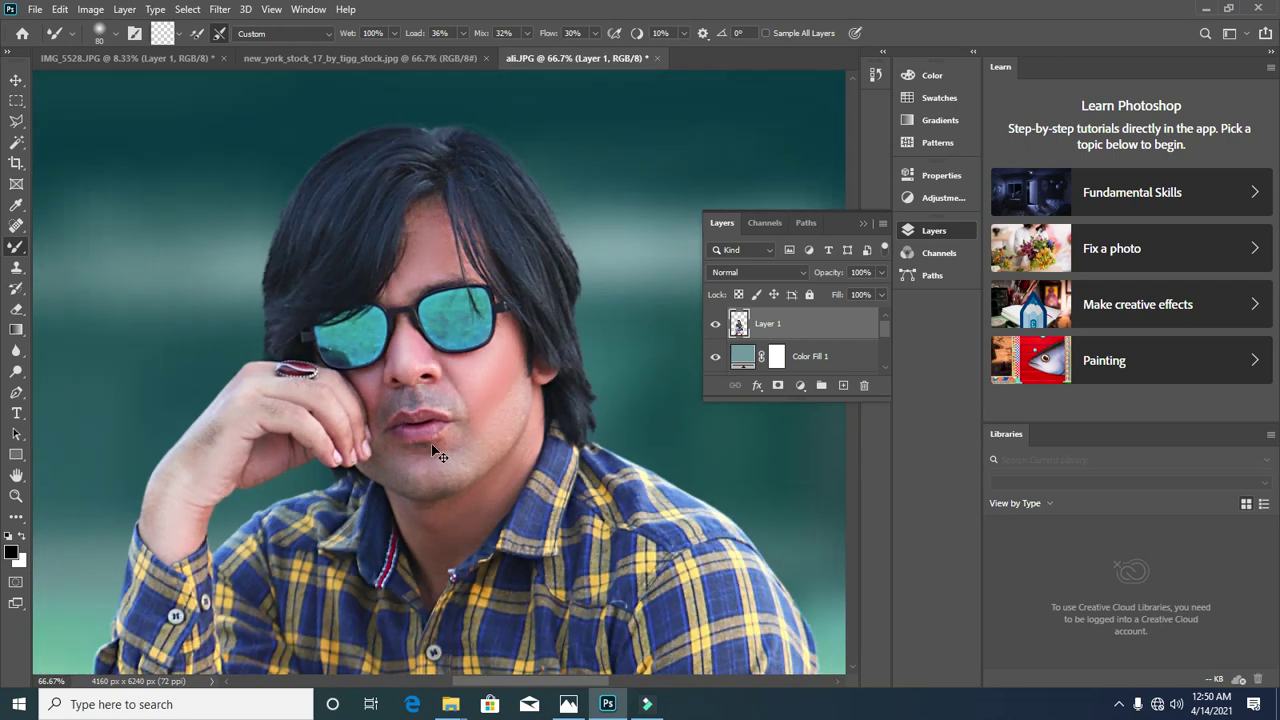
key("ctrl+minus")
key("ctrl+plus")
key("ctrl+plus")
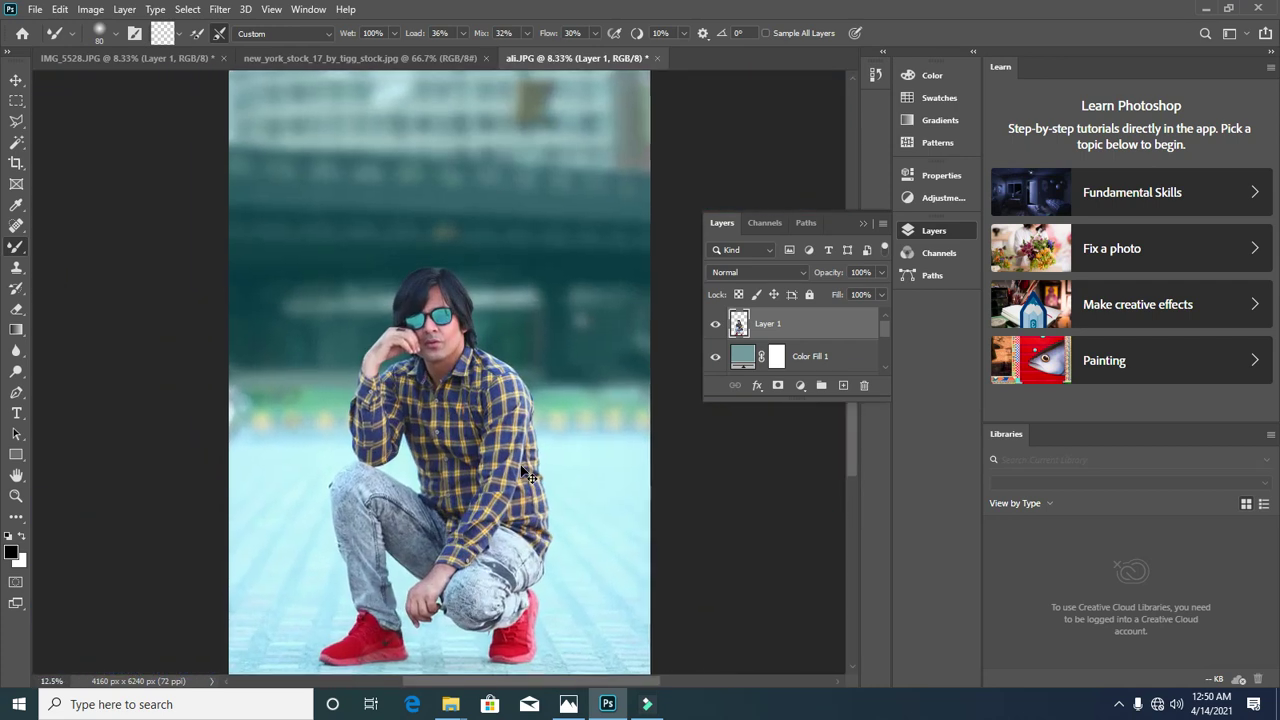
left_click_drag(430, 556, 415, 390)
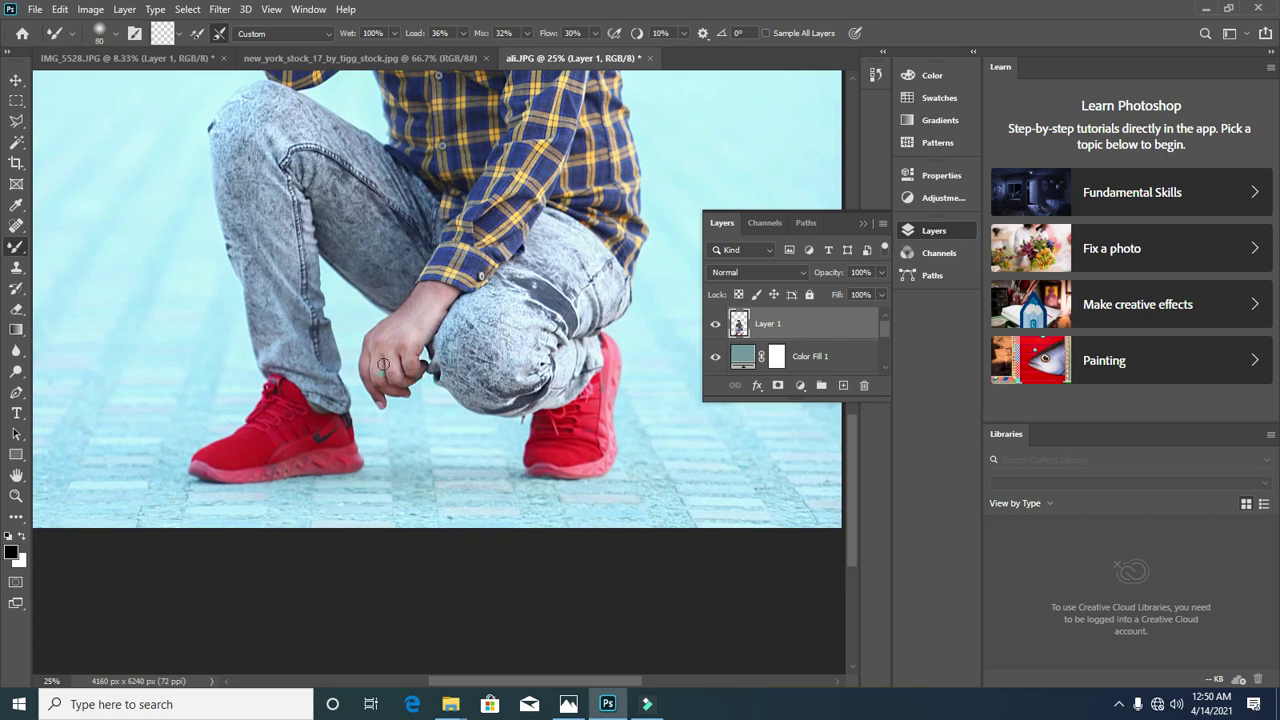
key("bracketright")
mouse_move(422, 338)
left_mouse_down()
mouse_move(440, 301)
mouse_move(405, 367)
mouse_move(414, 347)
mouse_move(379, 346)
left_mouse_up()
key("bracketleft")
left_click_drag(438, 311, 422, 335)
key("ctrl+minus")
key("ctrl+minus")
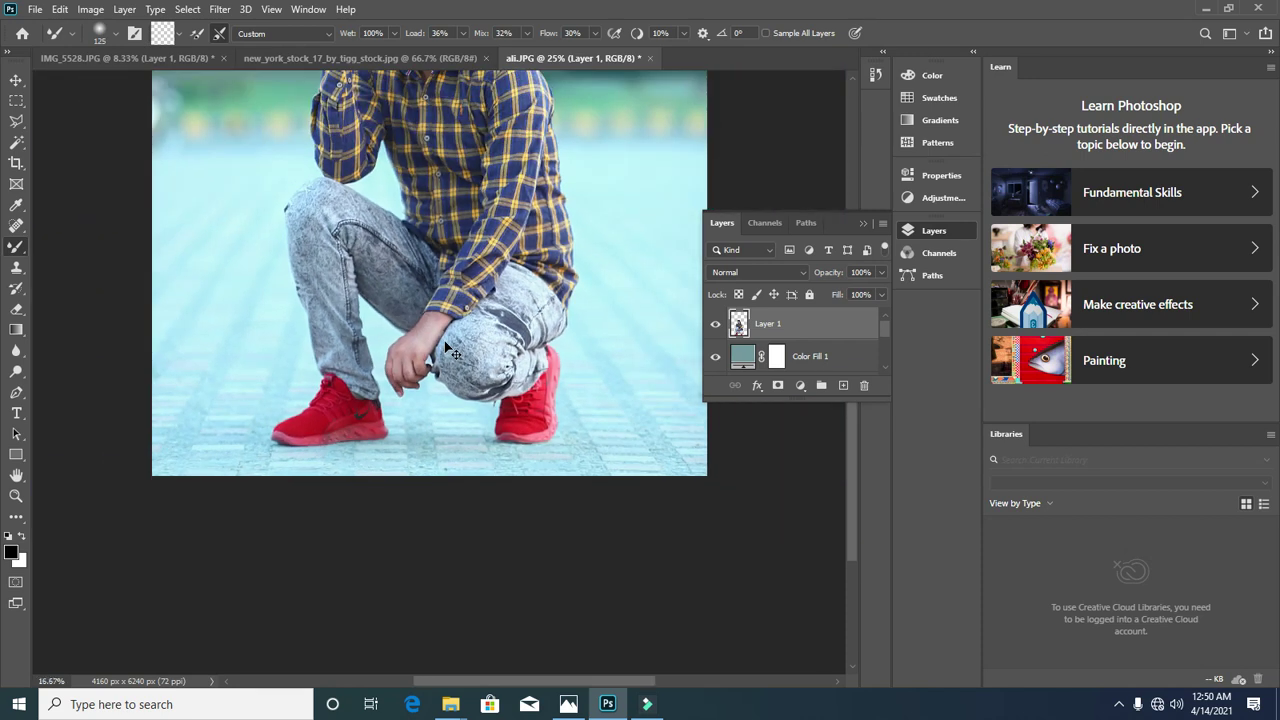
Step: Select the man's face, hair, neck and raised hand with the Quick Selection tool
key("ctrl+plus")
key("ctrl+plus")
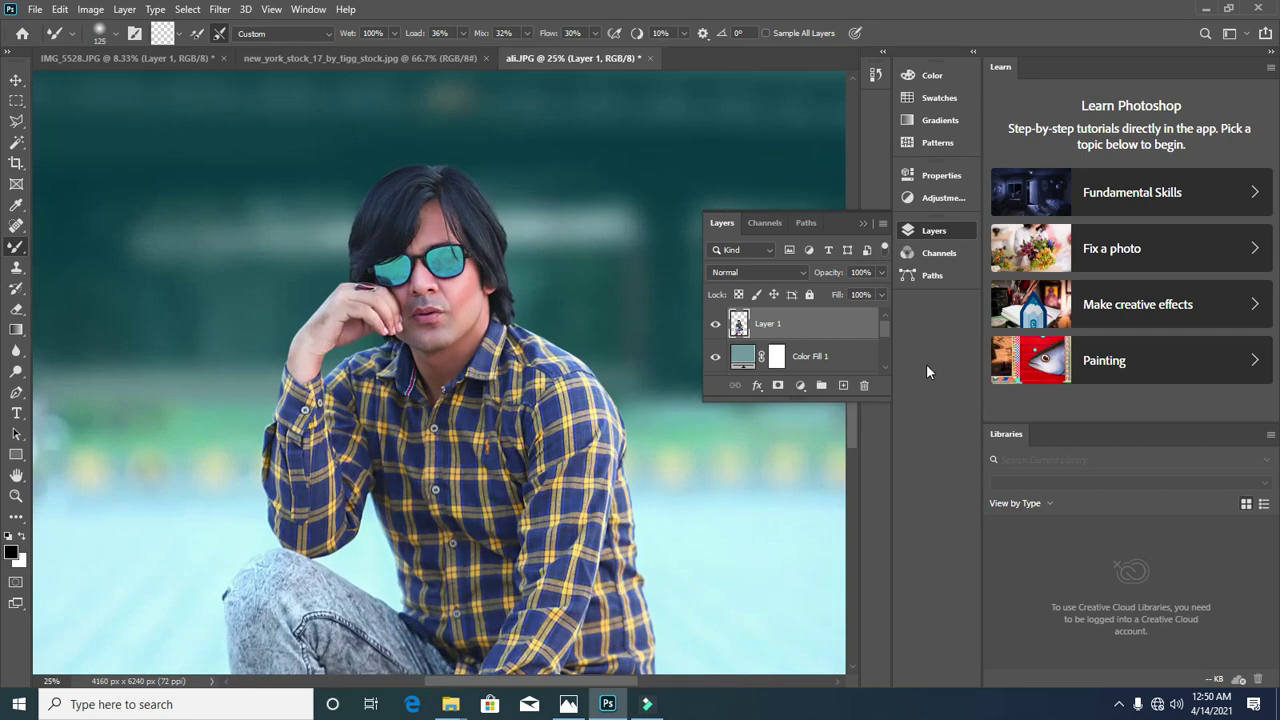
right_click(19, 143)
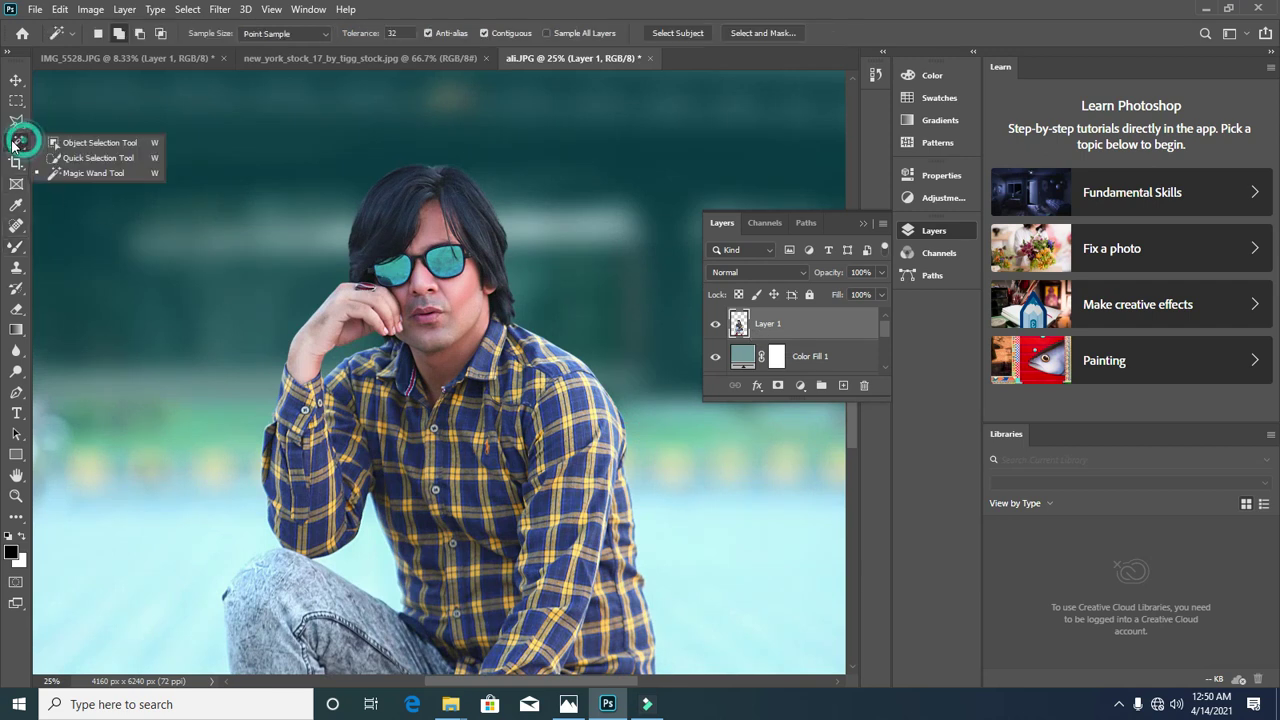
left_click(66, 160)
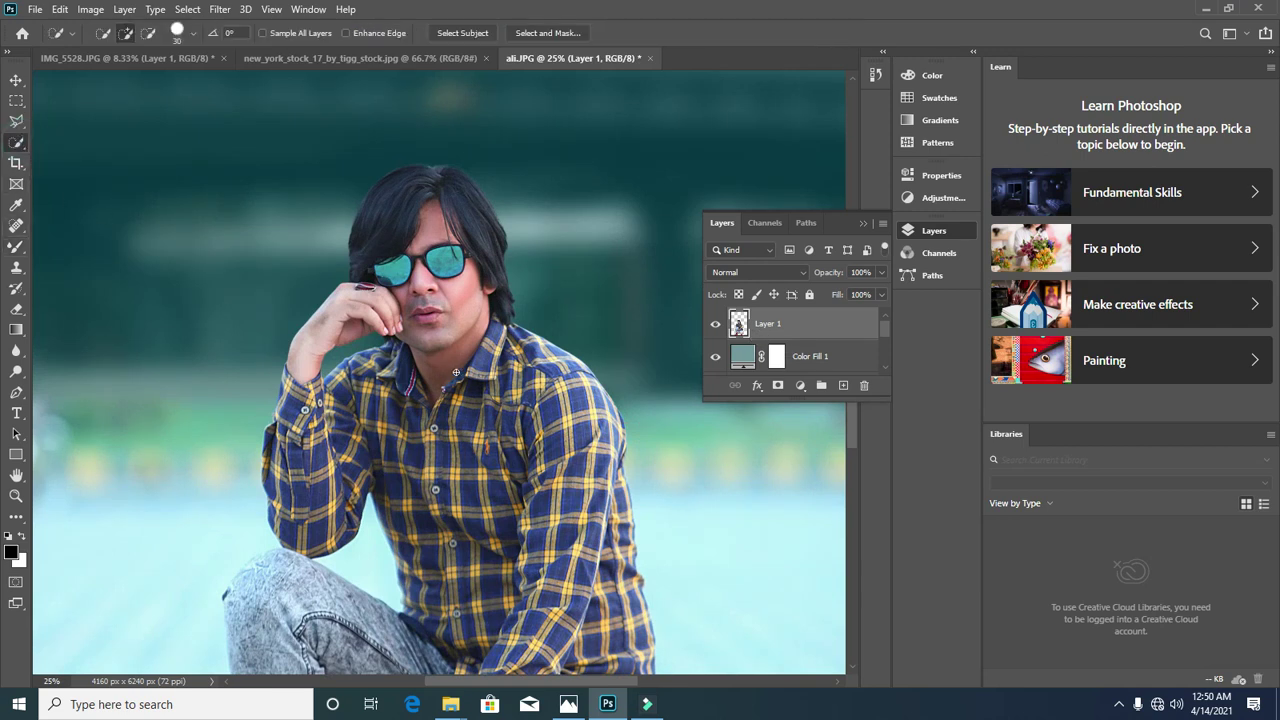
mouse_move(431, 399)
left_mouse_down()
mouse_move(425, 262)
mouse_move(455, 250)
mouse_move(372, 297)
mouse_move(470, 200)
mouse_move(490, 355)
mouse_move(483, 381)
mouse_move(487, 352)
mouse_move(457, 380)
left_mouse_up()
left_click(424, 416, "alt")
key("alt")
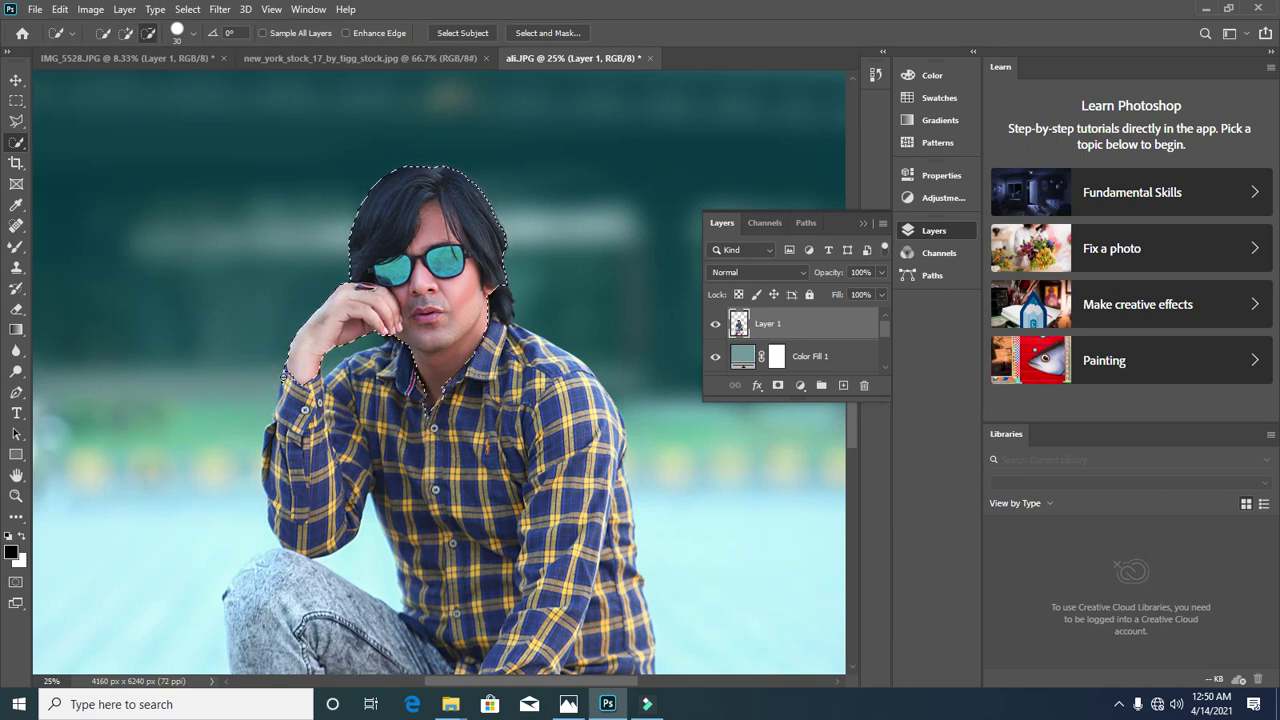
Step: Add the lower hand by the knee to the selection and feather it with a 1.8-pixel radius
left_click_drag(489, 522, 438, 267)
mouse_move(350, 597)
left_mouse_down()
mouse_move(372, 558)
mouse_move(350, 600)
left_mouse_up()
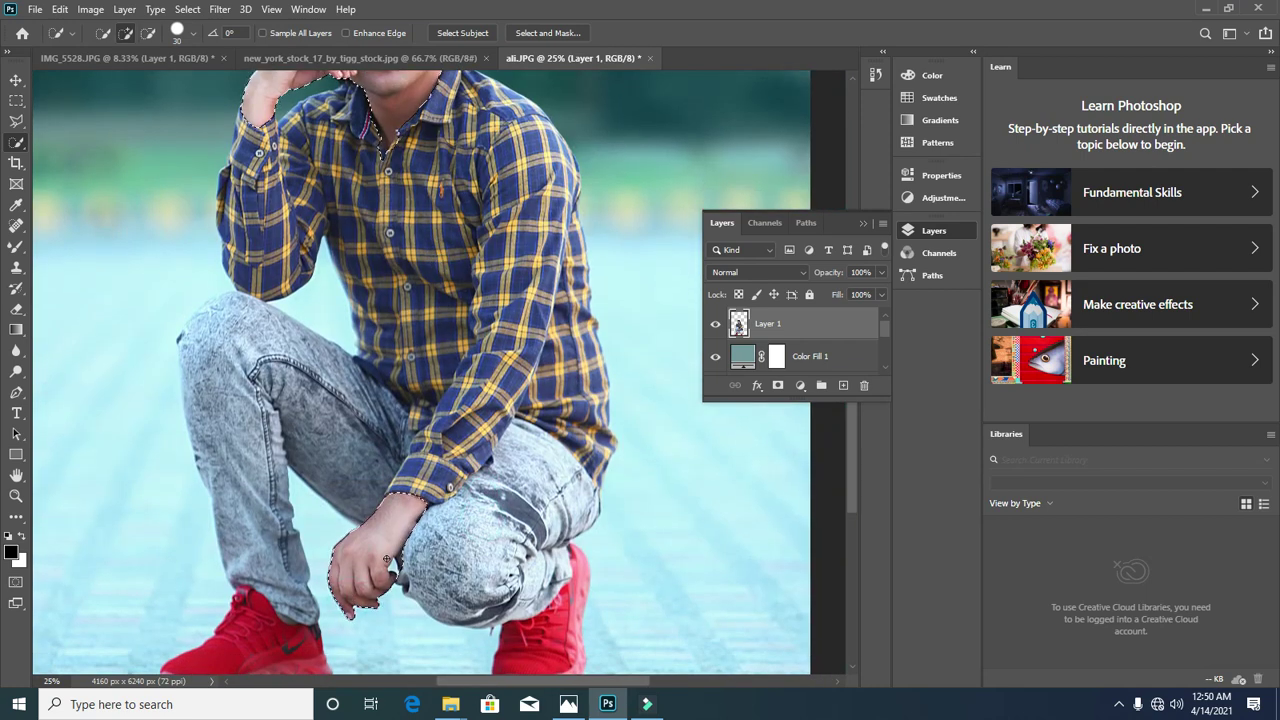
key("alt")
scroll(410, 565, "up", 5)
key("shift+F6")
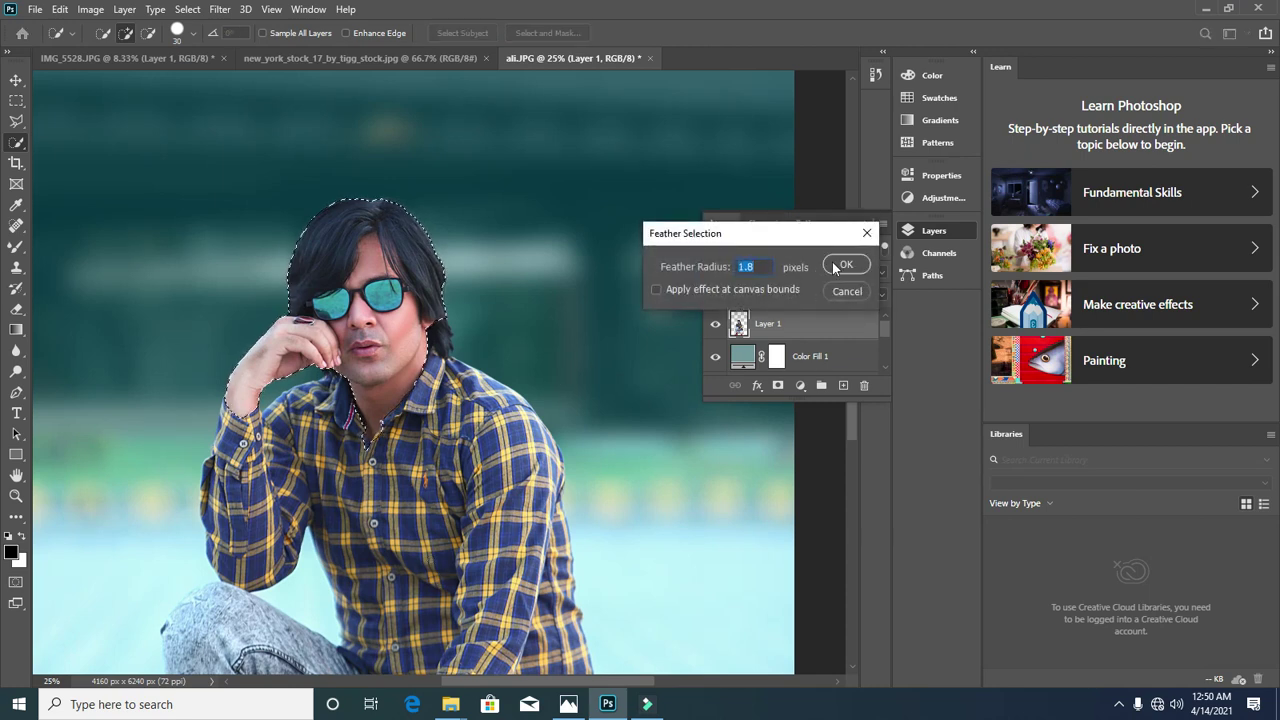
left_click(843, 265)
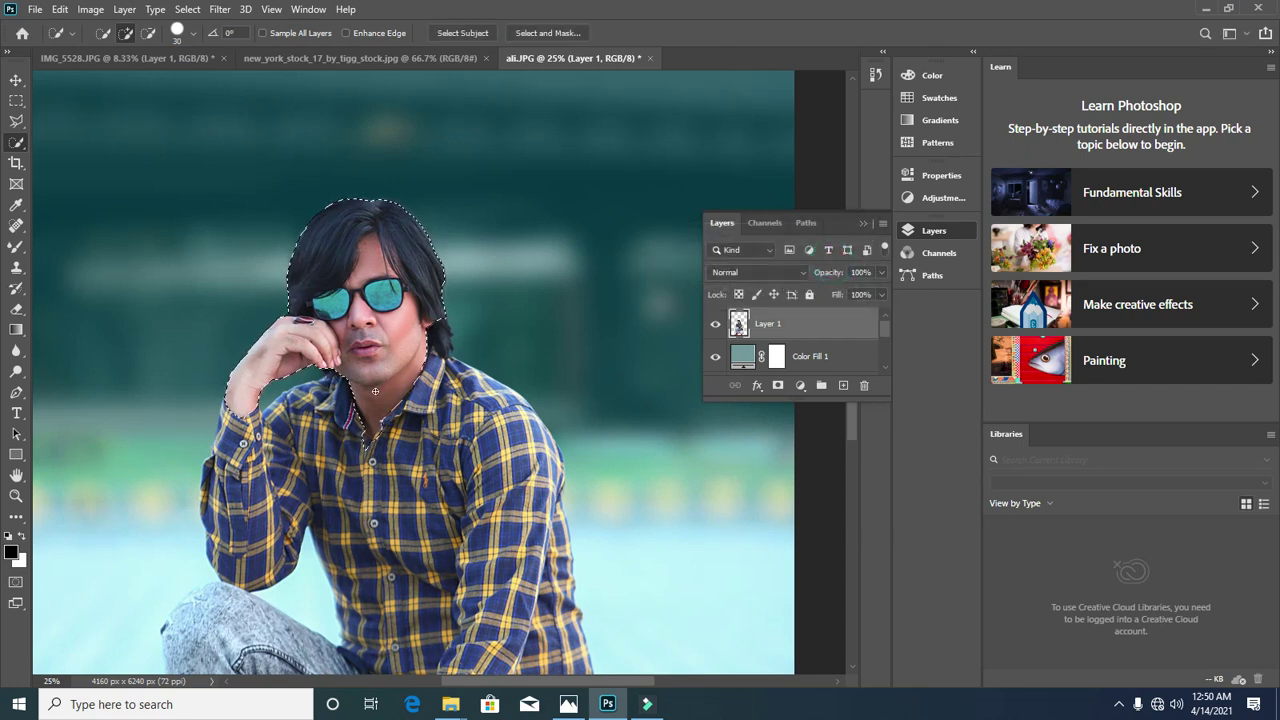
Step: Smooth the selected skin with the Imagenomic Portraiture 3 filter using the DEFAULT preset on the same layer
left_click(217, 9)
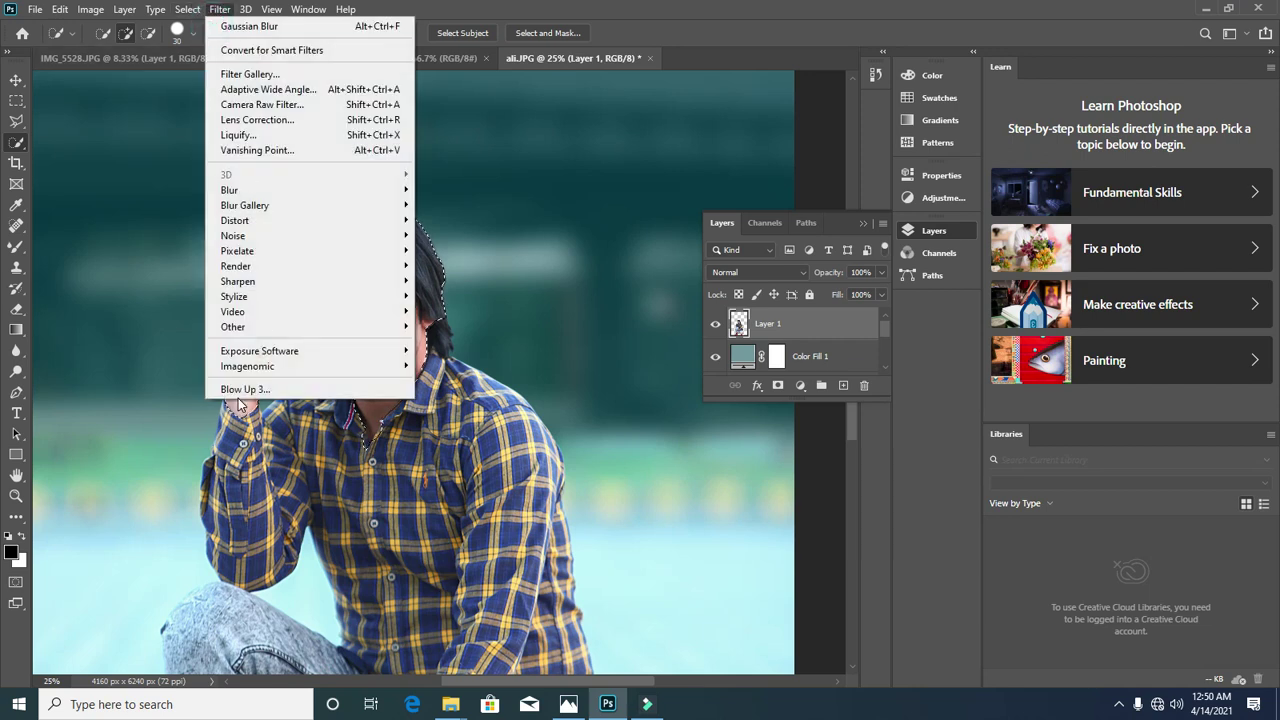
mouse_move(243, 369)
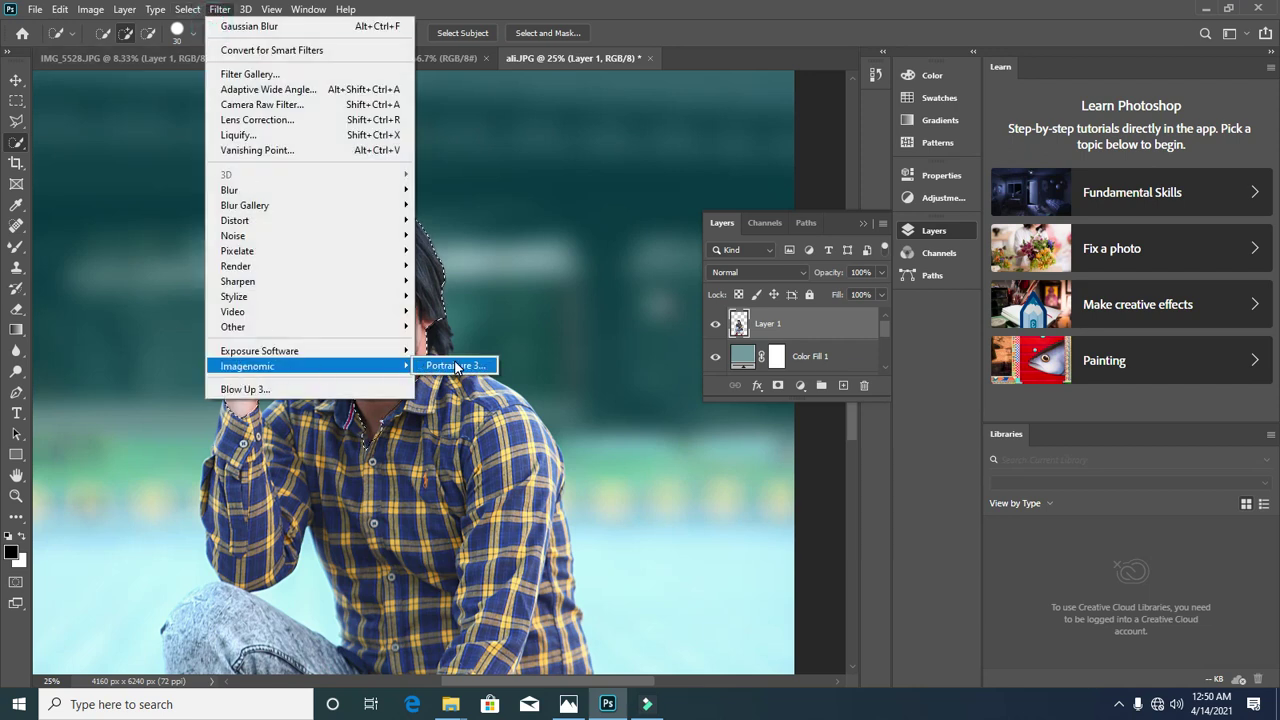
left_click(455, 366)
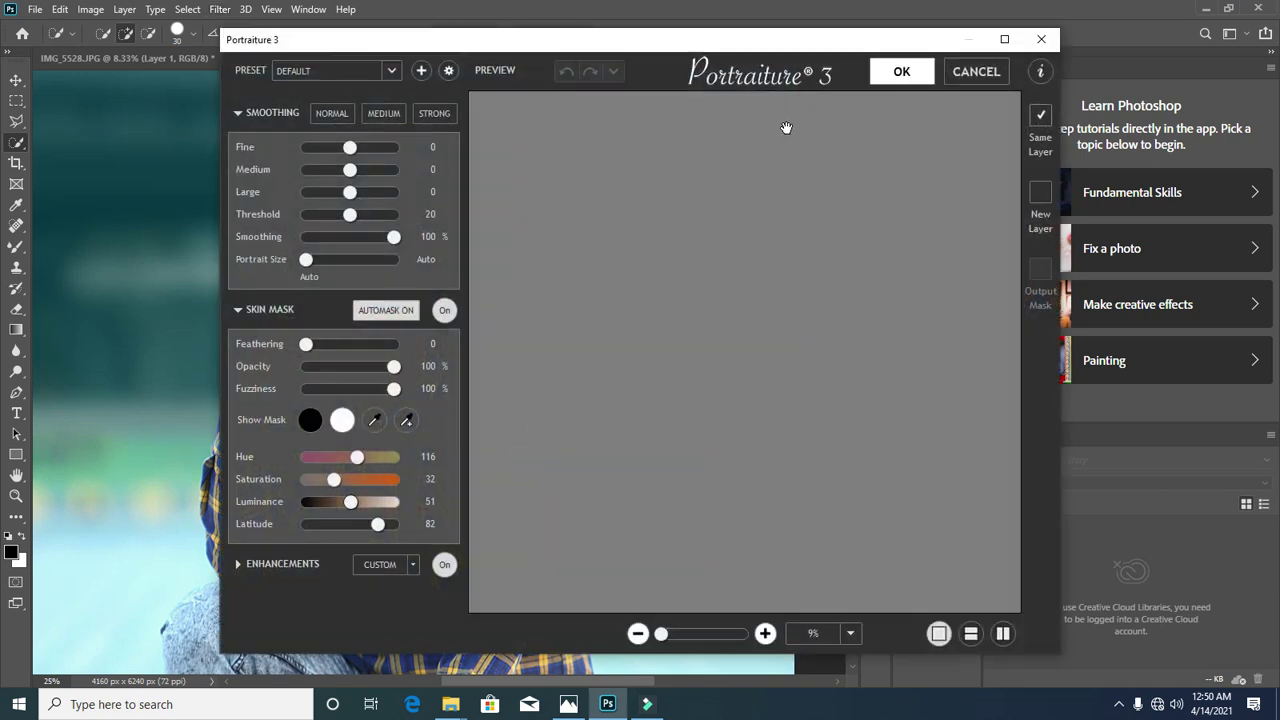
left_click(901, 71)
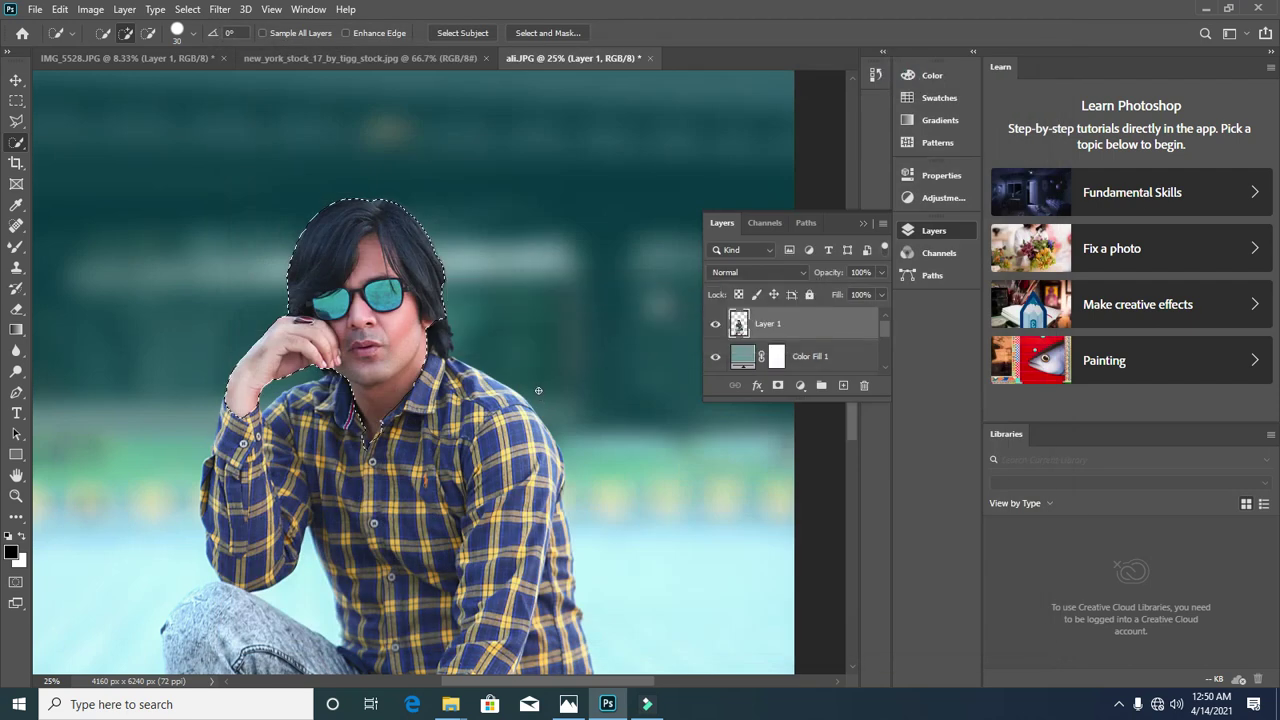
scroll(432, 433, "up", 3)
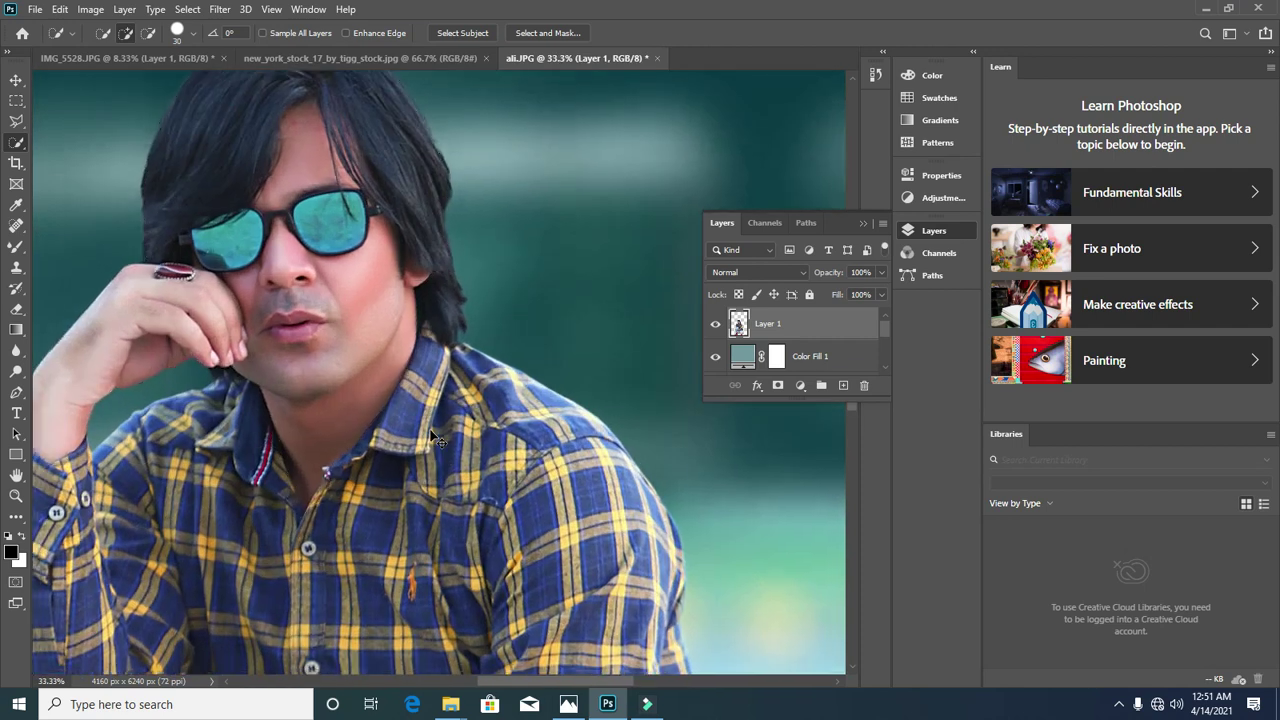
scroll(432, 433, "down", 2)
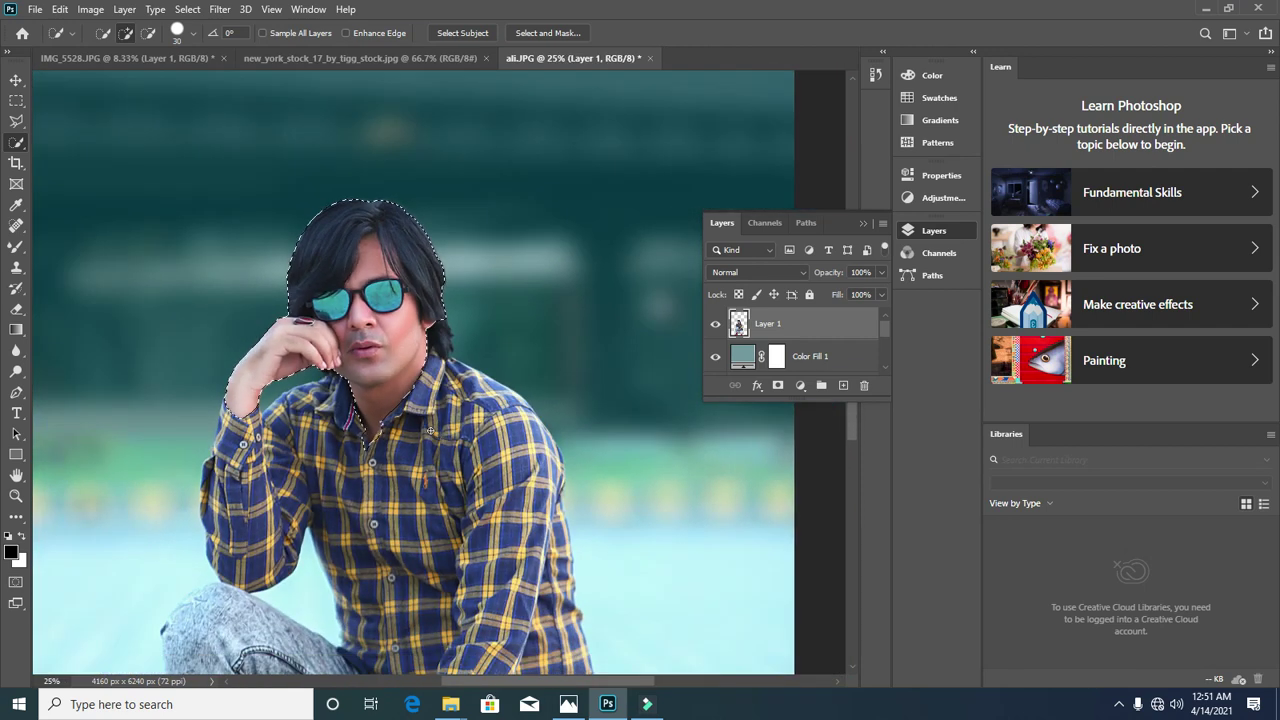
Step: Brighten the selected skin with Curves, placing an RGB midpoint at input 130 and output 142
key("ctrl+m")
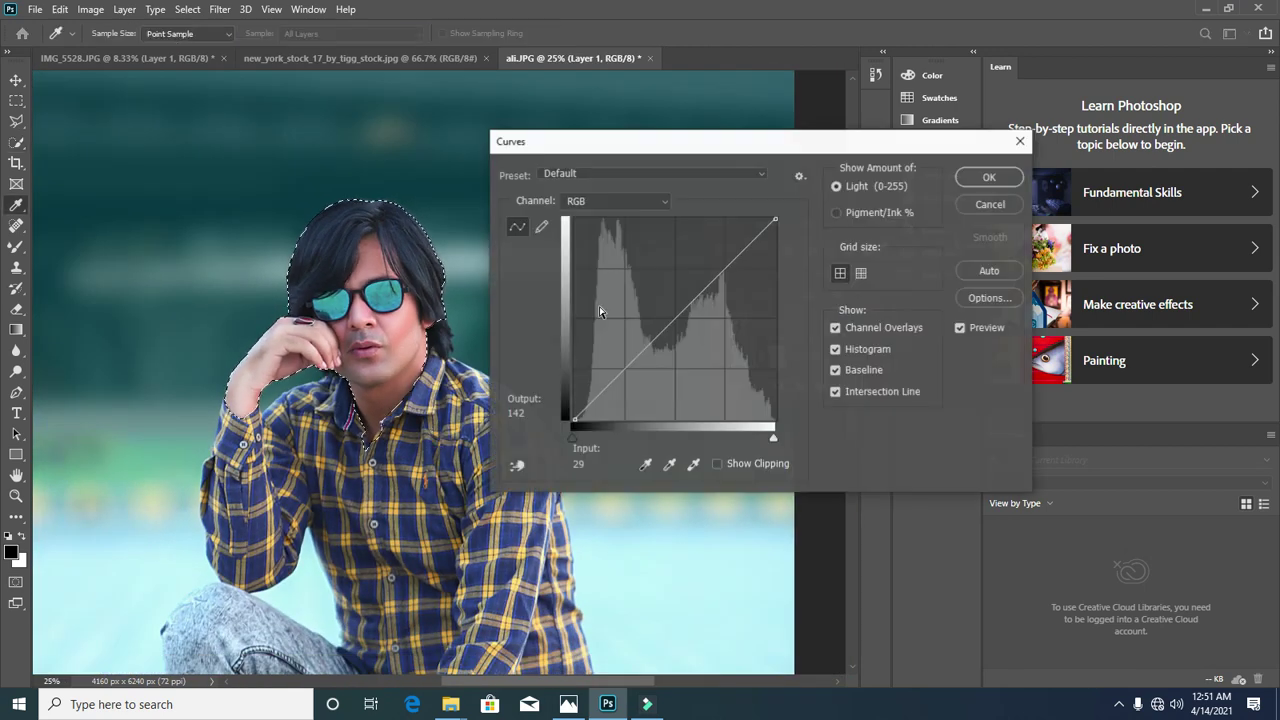
left_click(678, 308)
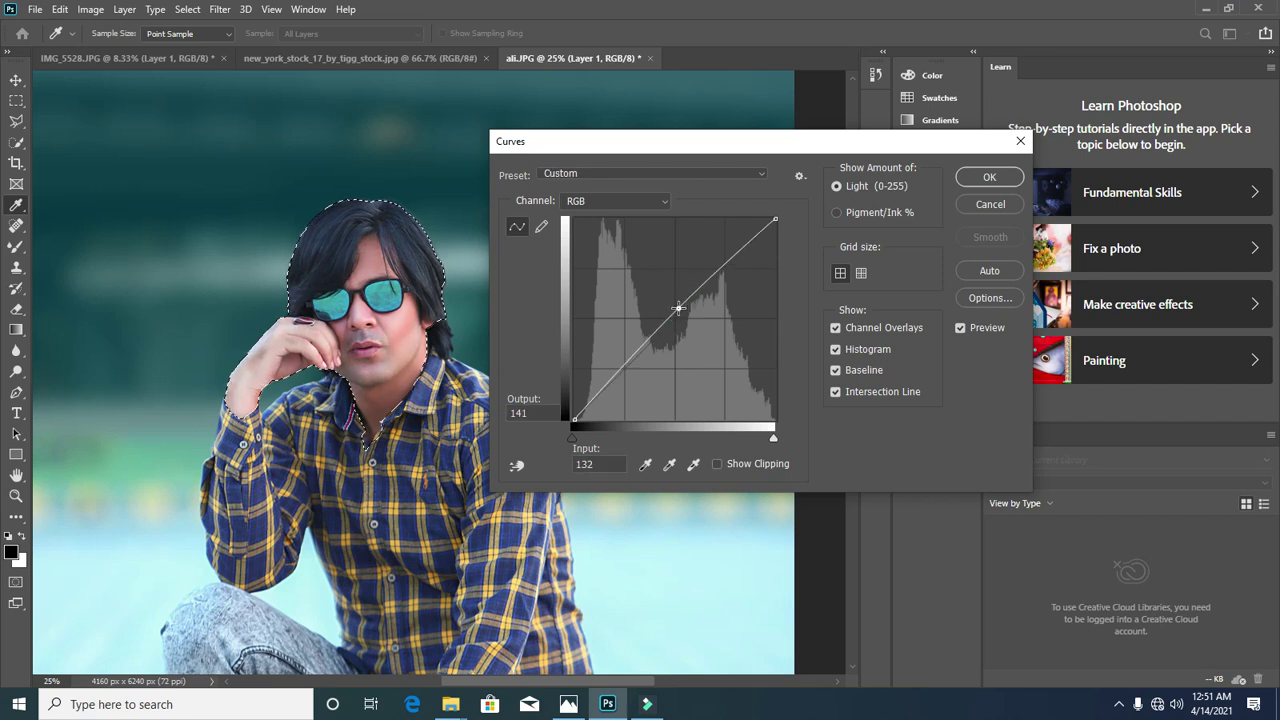
left_click_drag(678, 308, 676, 307)
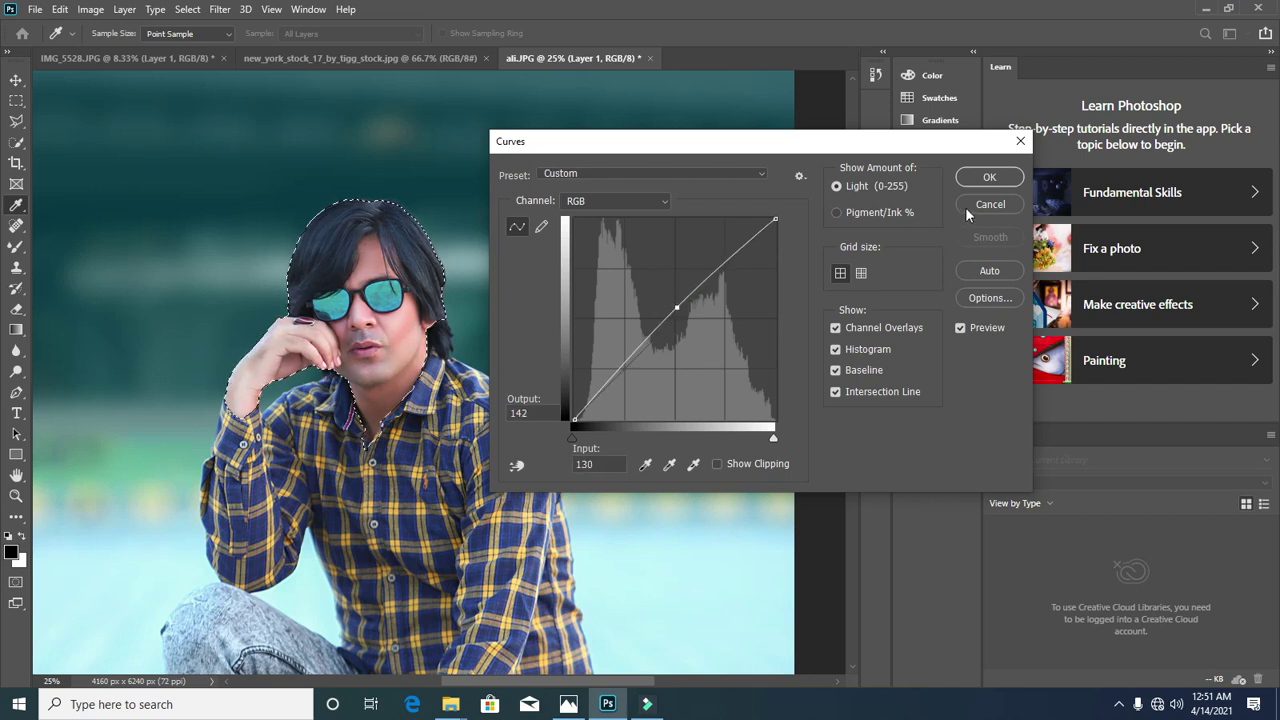
left_click(988, 177)
Step: Adjust the Levels of the selected skin, setting the midtones to 1.05 and the white input level to 244
key("ctrl+l")
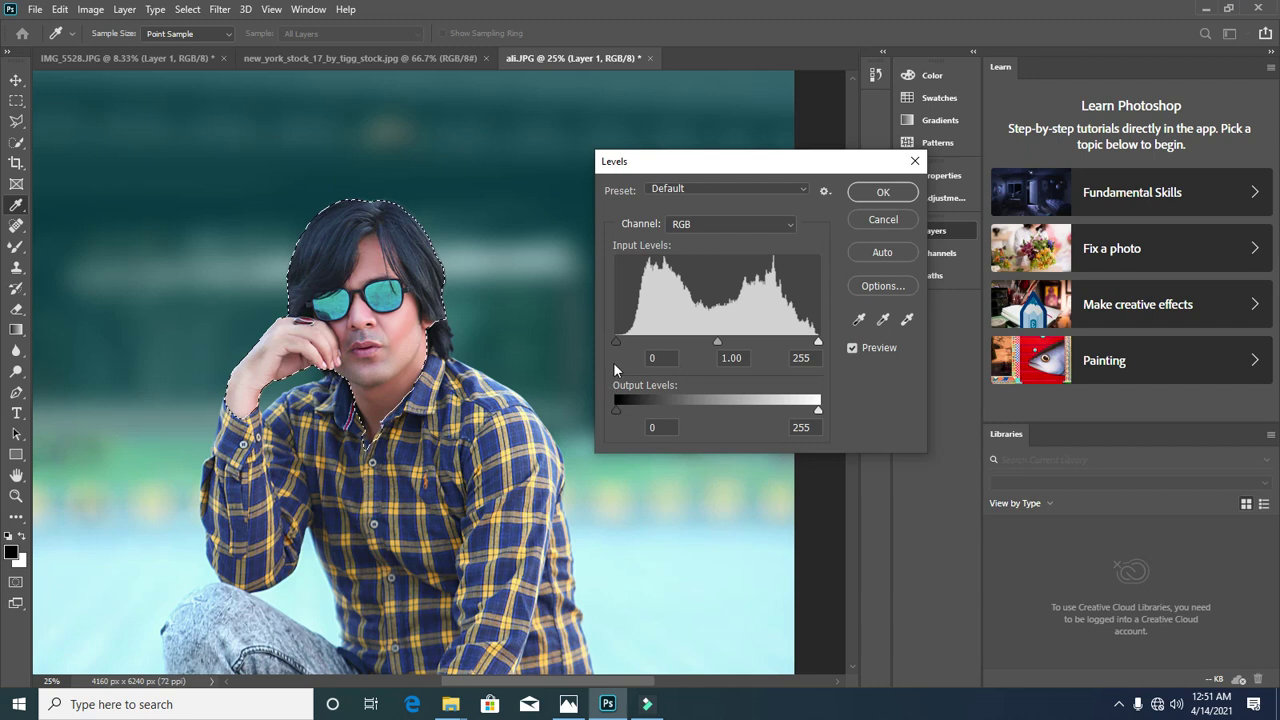
left_click_drag(813, 342, 812, 343)
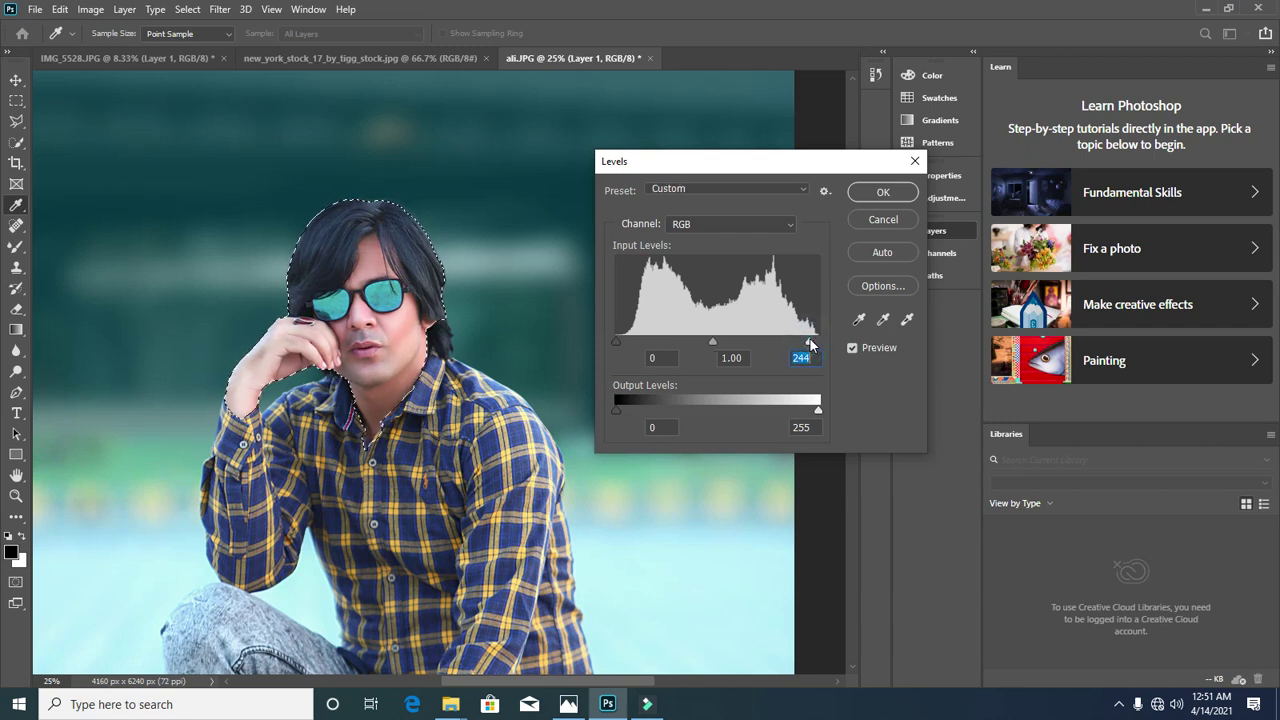
left_click(710, 342)
left_click(883, 191)
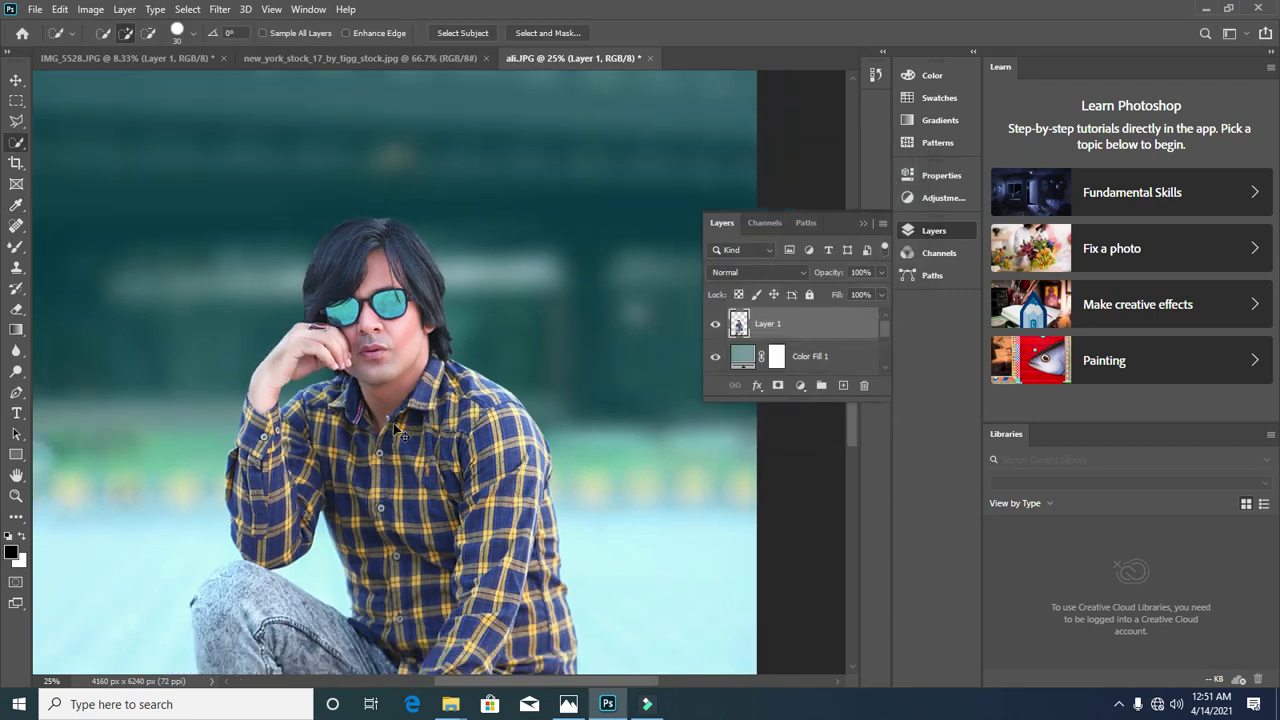
Step: Examine the brightened face and hands both close up and from farther out
key("ctrl+minus")
key("ctrl+minus")
key("ctrl+minus")
key("ctrl+minus")
key("ctrl+plus")
key("ctrl+plus")
key("ctrl+plus")
key("ctrl+plus")
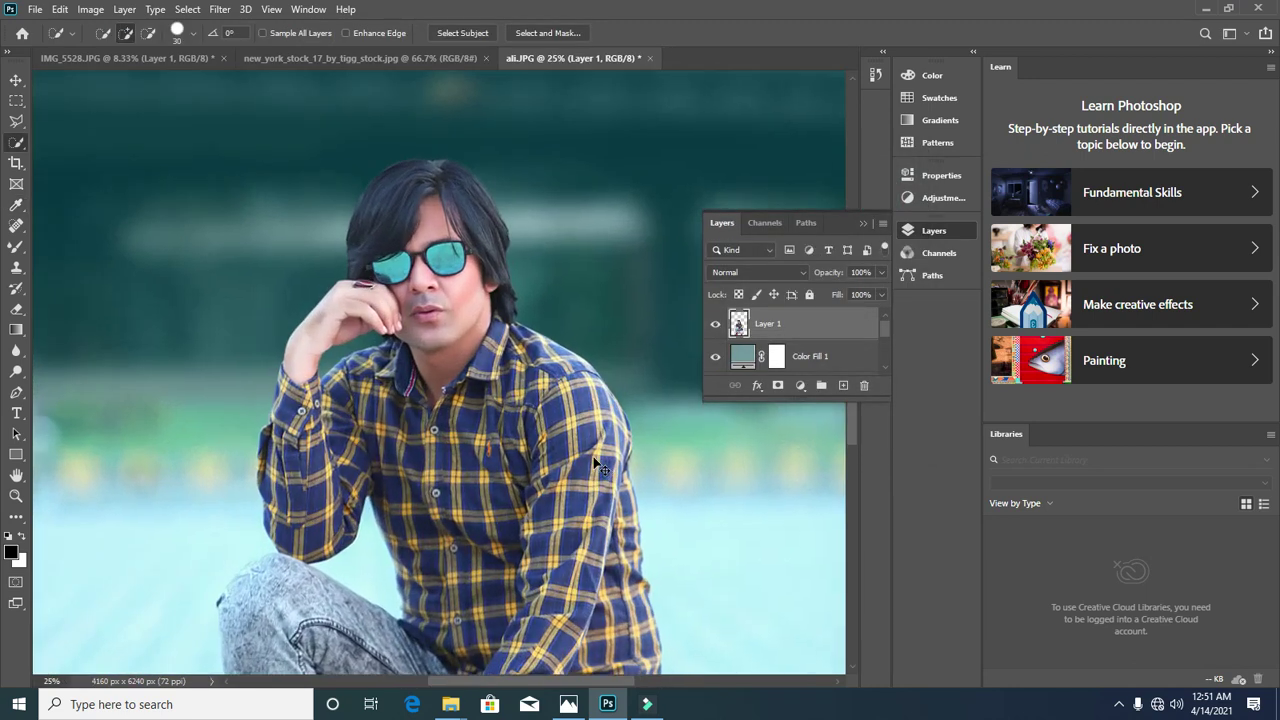
scroll(596, 463, "up", 2)
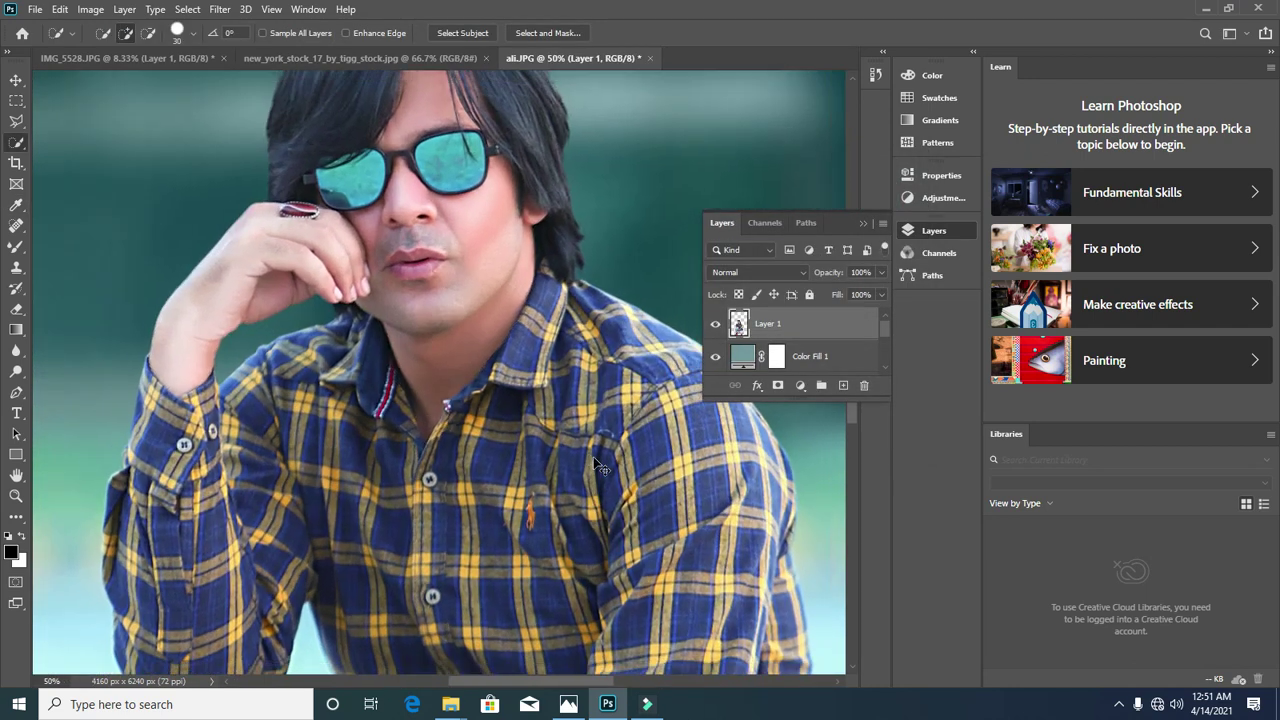
scroll(594, 459, "down", 3)
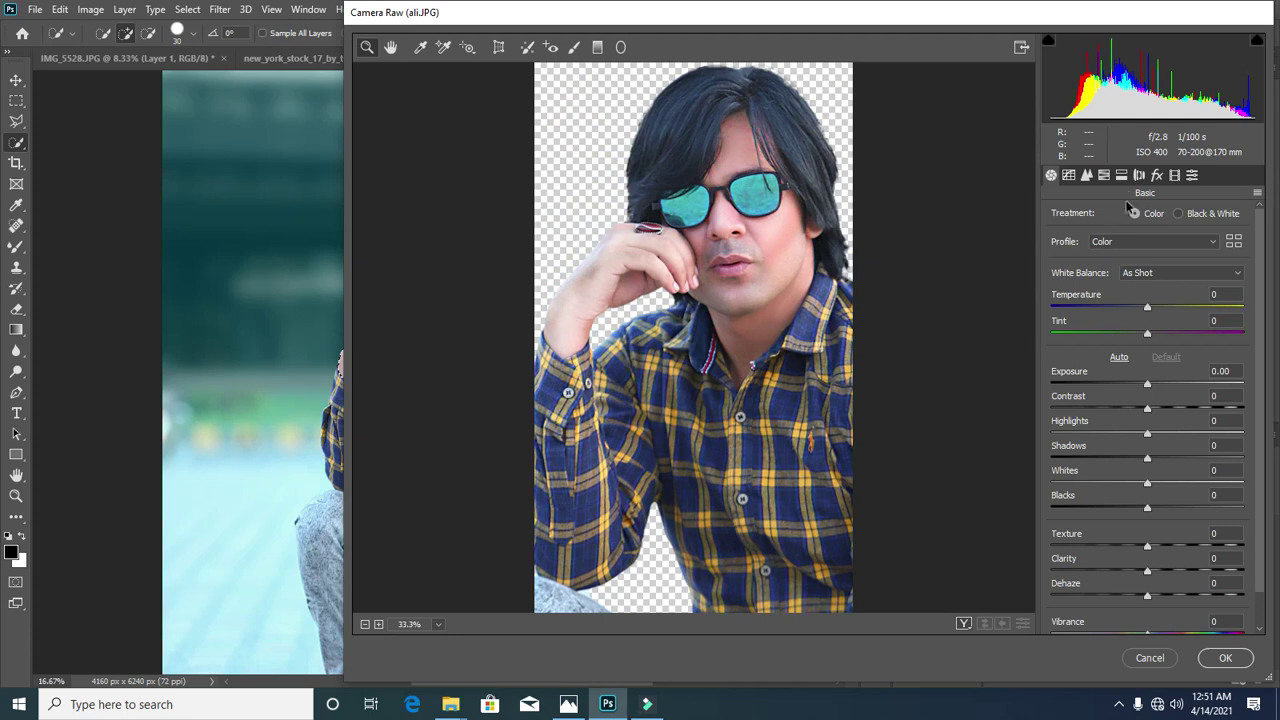
Step: Lower the Oranges saturation slightly and set the Oranges luminance to +13 in Camera Raw's HSL Adjustments
left_click(1104, 176)
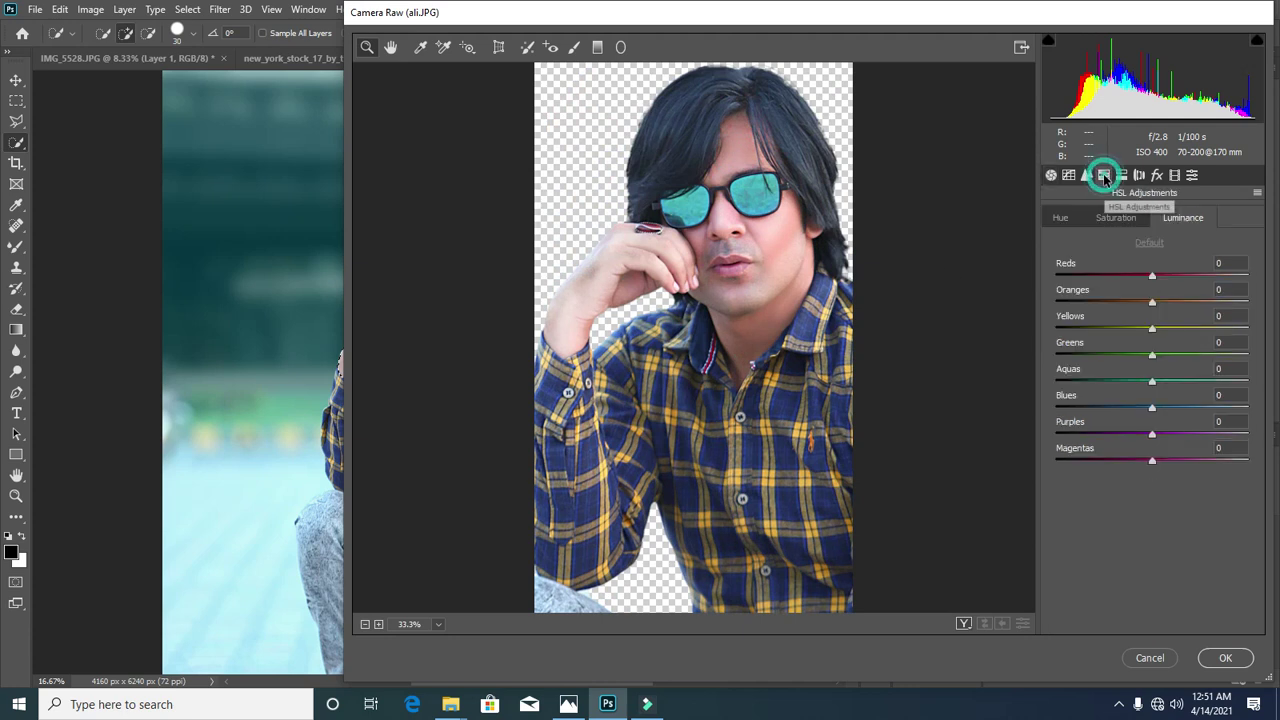
left_click(1124, 221)
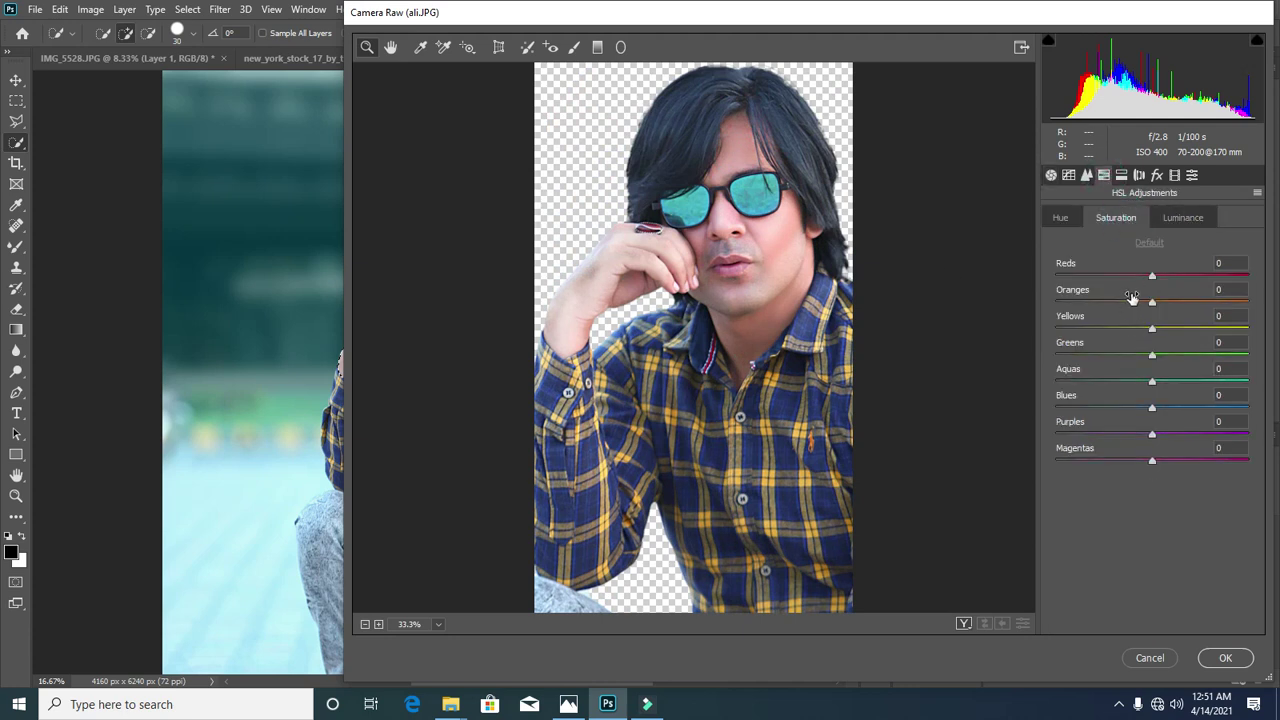
left_click(1137, 302)
left_click(1183, 224)
left_click(1168, 302)
left_click(1164, 302)
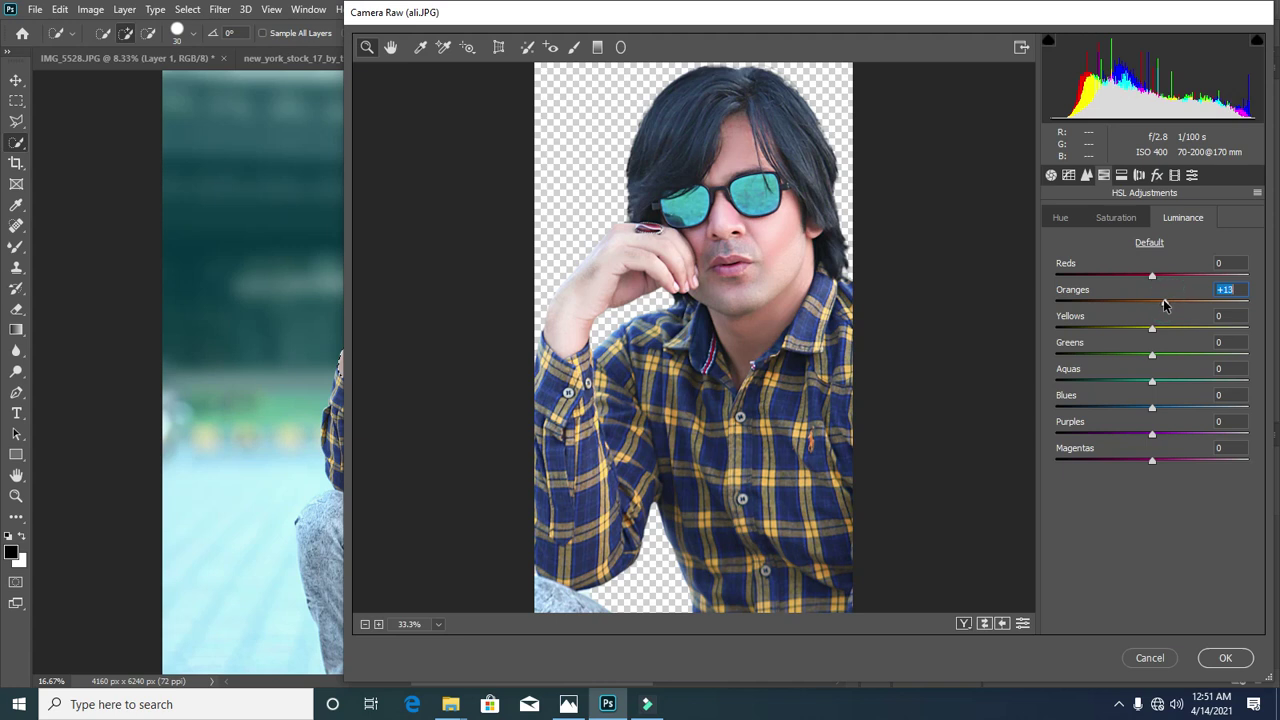
left_click(1224, 658)
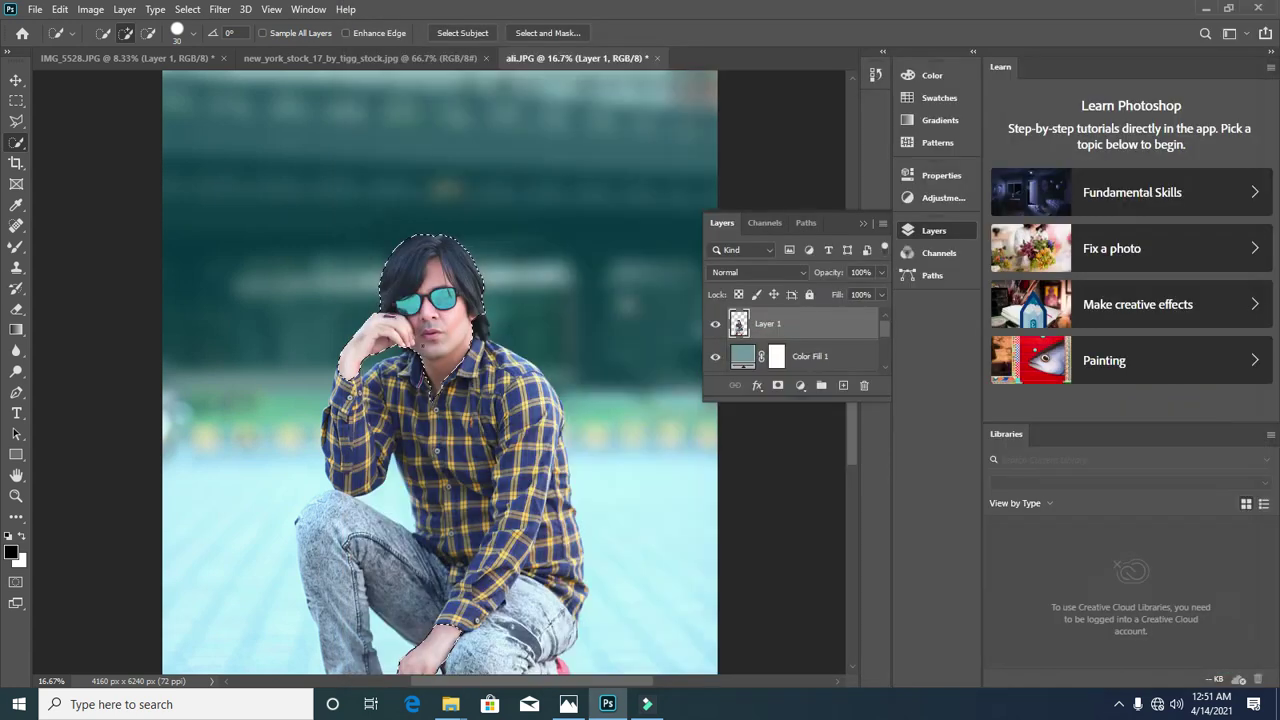
Step: Remove the selection around the head and hands
key("ctrl+minus")
key("ctrl+plus")
key("ctrl+plus")
key("ctrl+plus")
key("ctrl+plus")
scroll(521, 389, "down", 3)
key("ctrl+d")
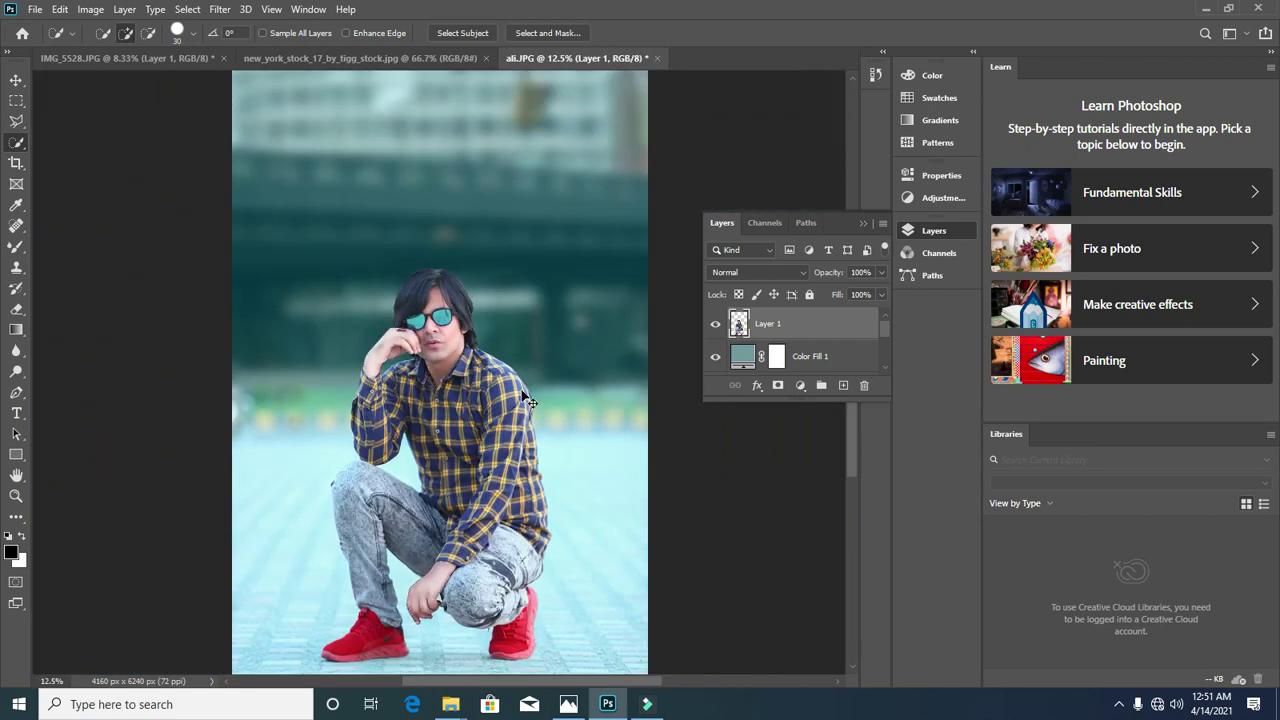
Step: Examine the retouched skin close up and compare it with the whole composition
scroll(521, 395, "down", 1)
scroll(521, 395, "up", 3)
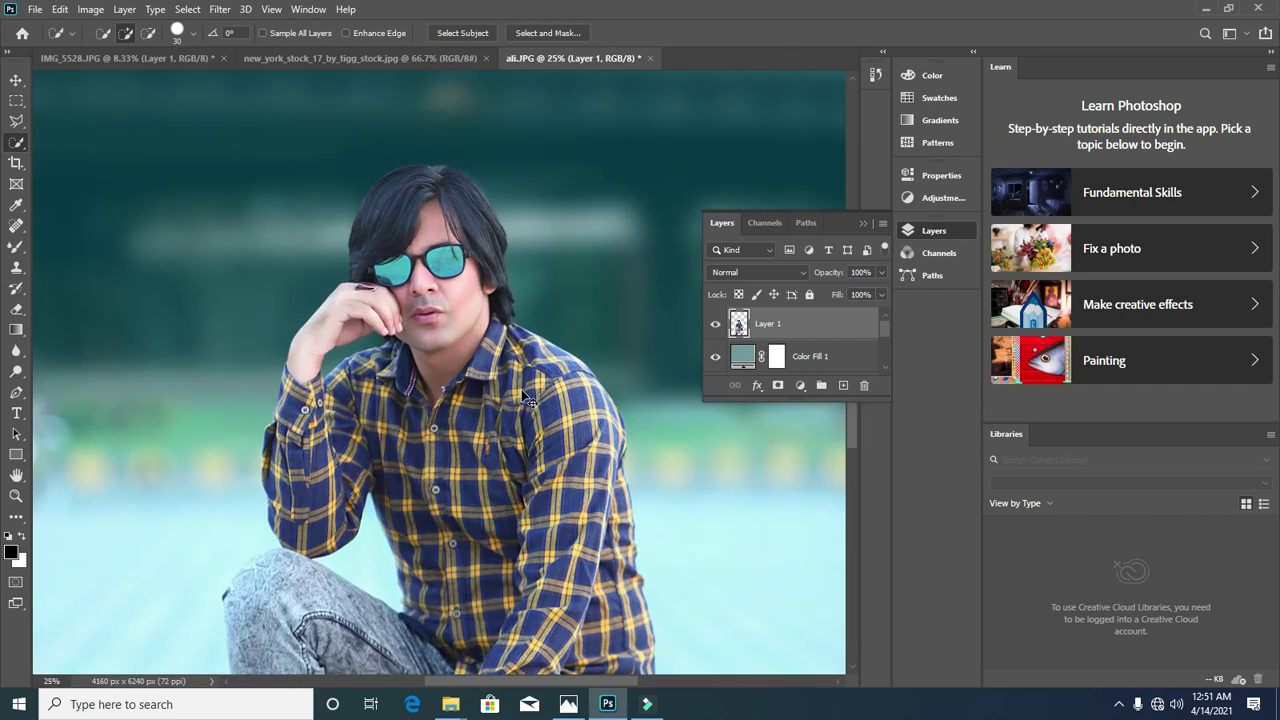
scroll(521, 395, "up", 1)
scroll(521, 395, "up", 1)
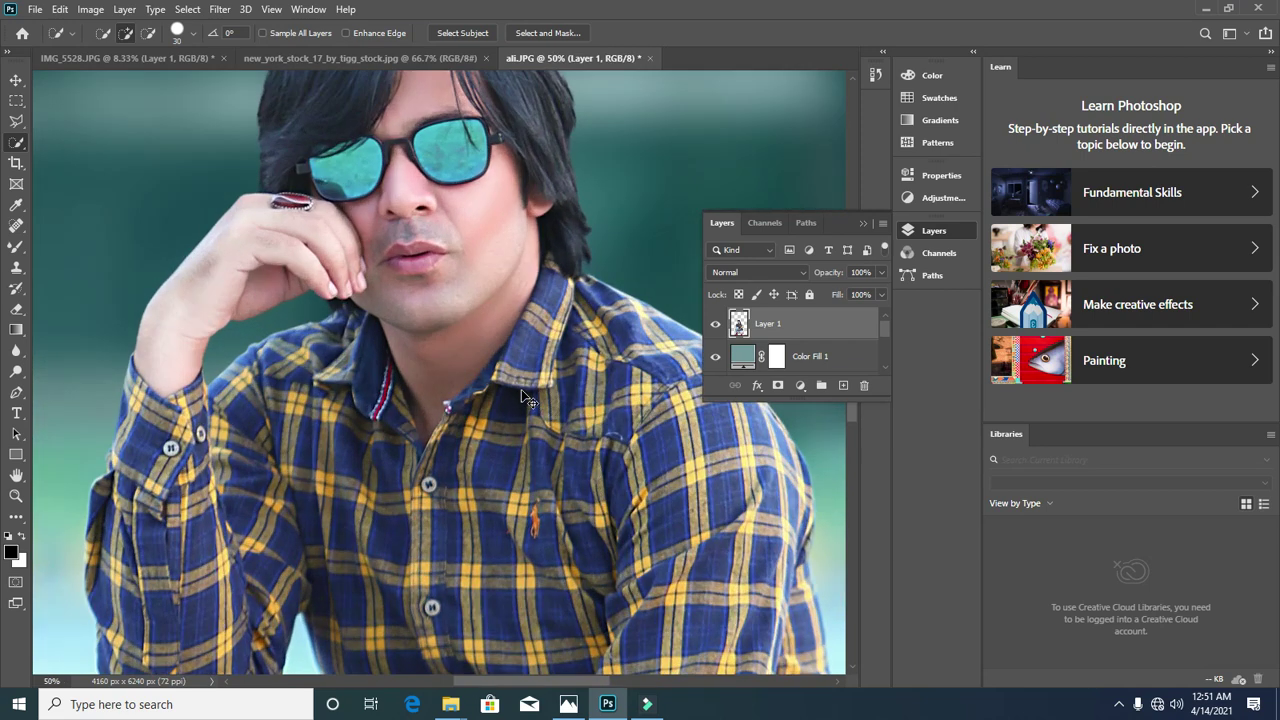
scroll(521, 389, "down", 5)
scroll(628, 370, "up", 1)
scroll(741, 374, "down", 1)
scroll(742, 374, "up", 1)
Step: Merge all visible layers into the background and duplicate the result onto a new layer
mouse_move(885, 324)
left_mouse_down()
mouse_move(881, 366)
mouse_move(884, 326)
left_mouse_up()
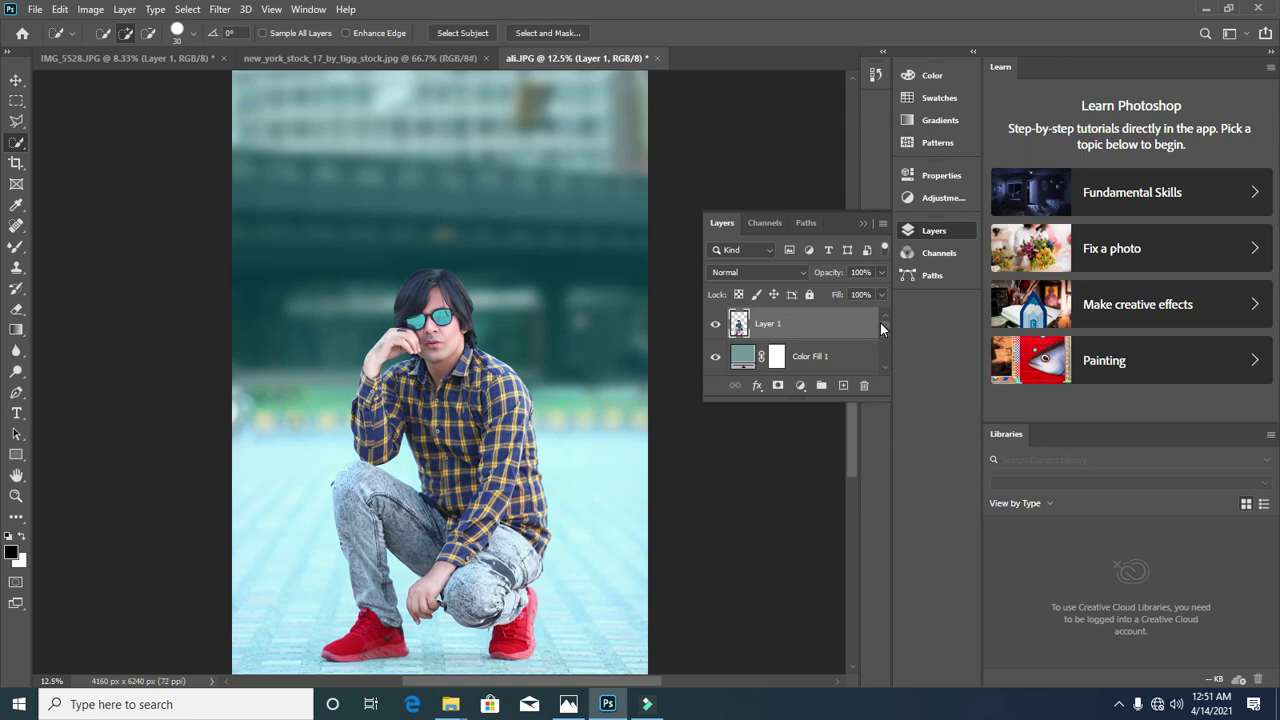
key("ctrl+shift+e")
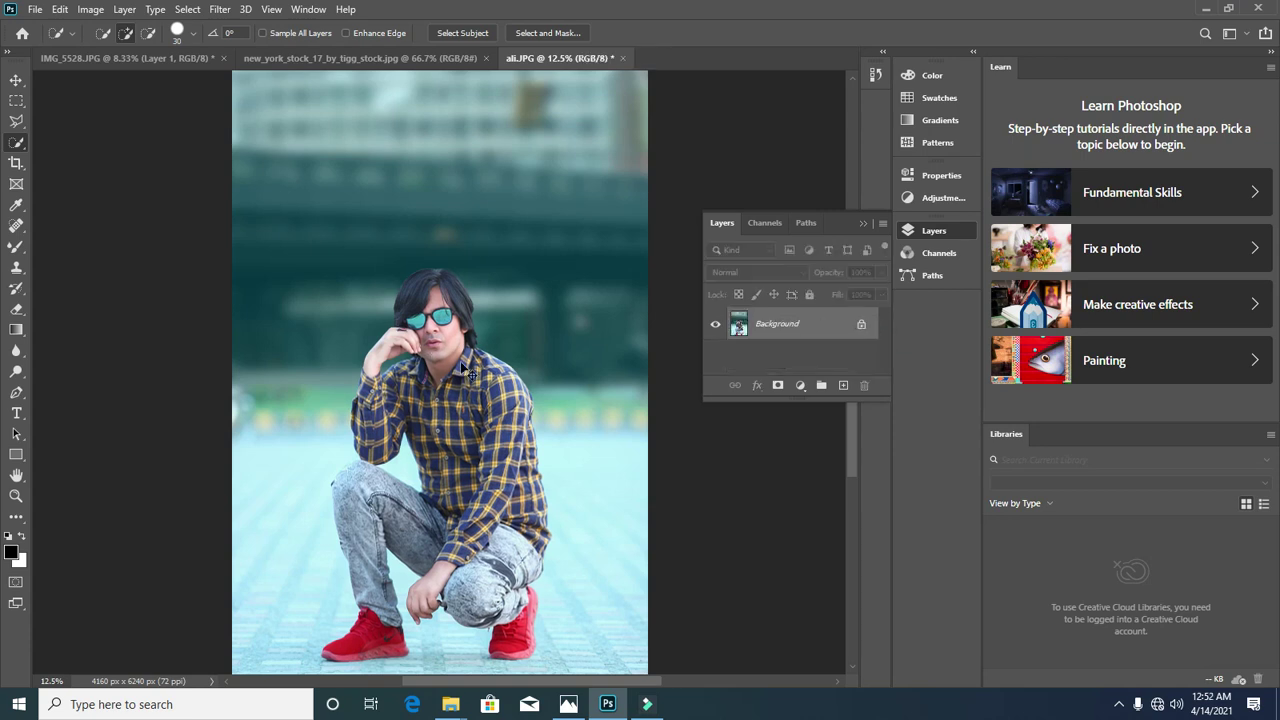
key("ctrl+plus")
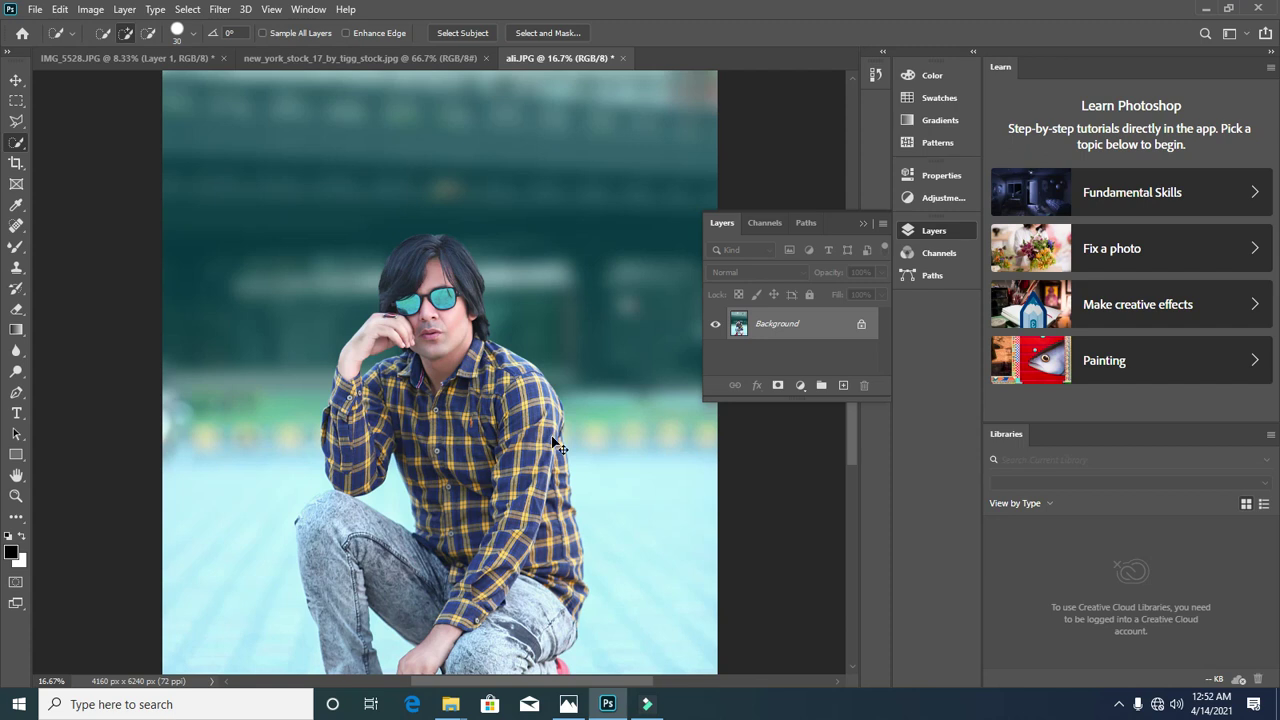
key("ctrl+j")
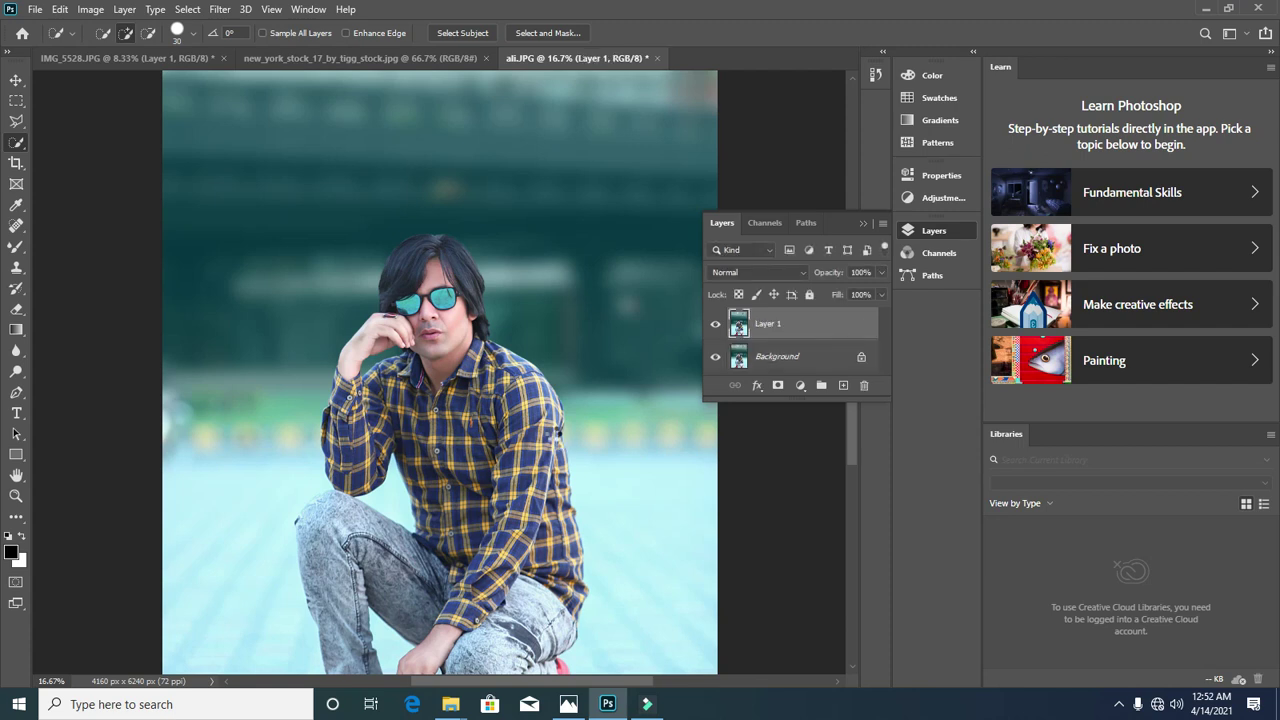
Step: Preview the user color-grading presets on Layer 1 in Camera Raw, working through the list to the Brown presets and beyond
key("ctrl+shift+a")
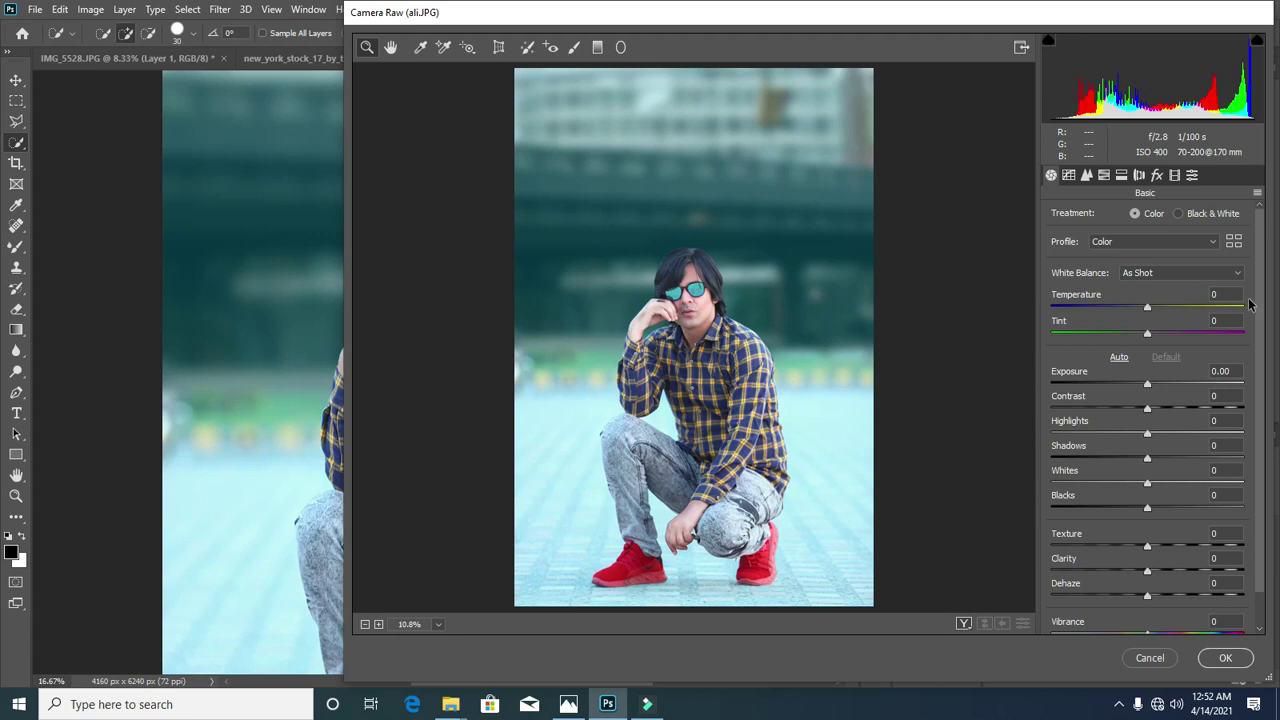
left_click(1192, 175)
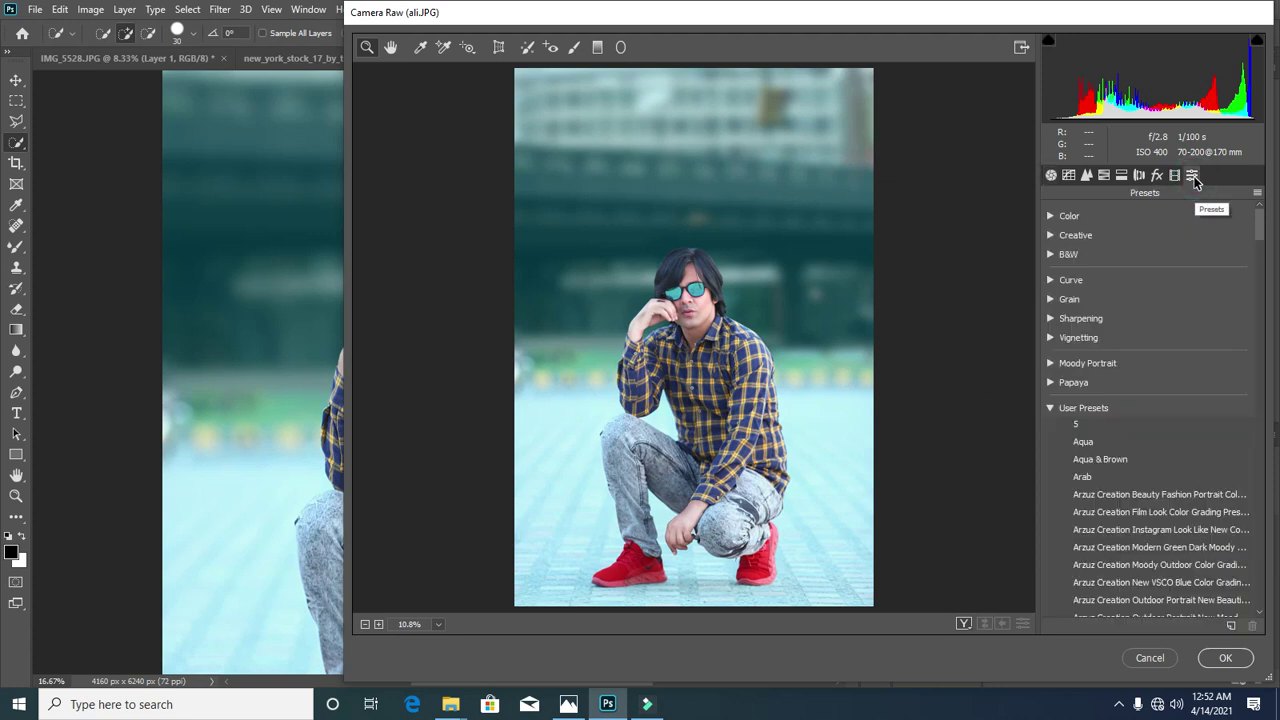
left_click(1177, 494)
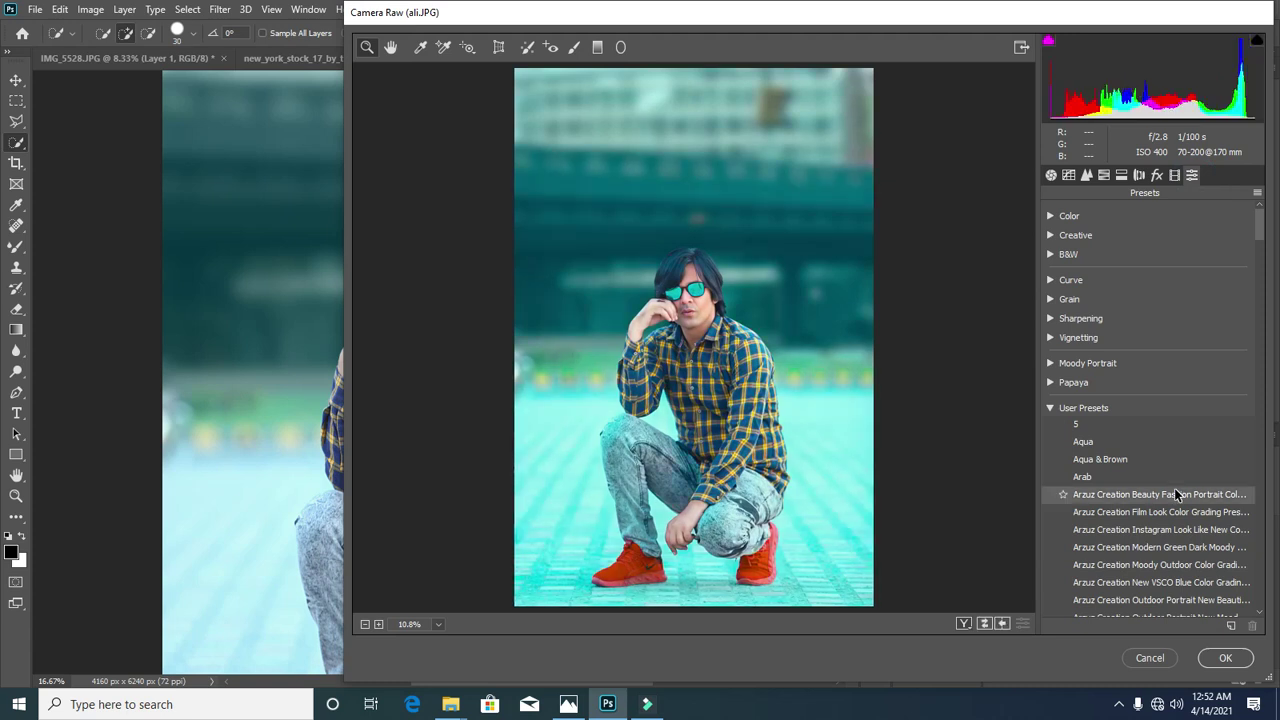
left_click(1162, 512)
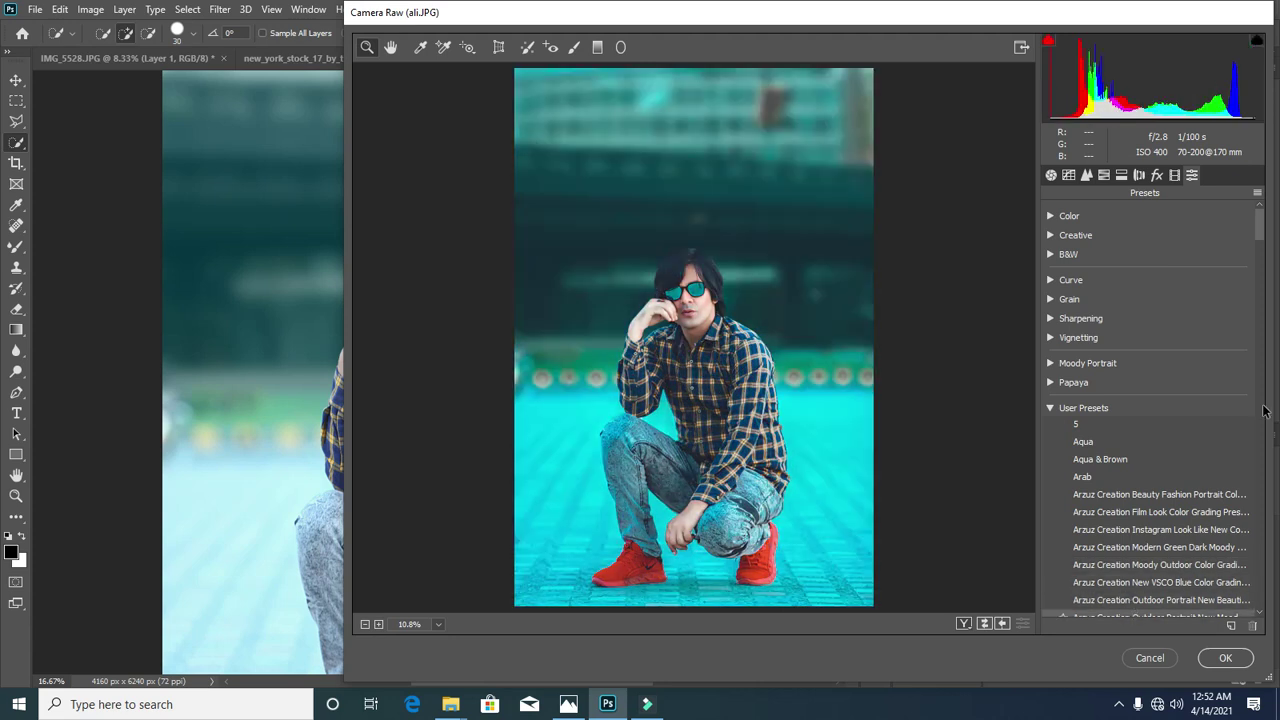
left_click_drag(1259, 236, 1259, 260)
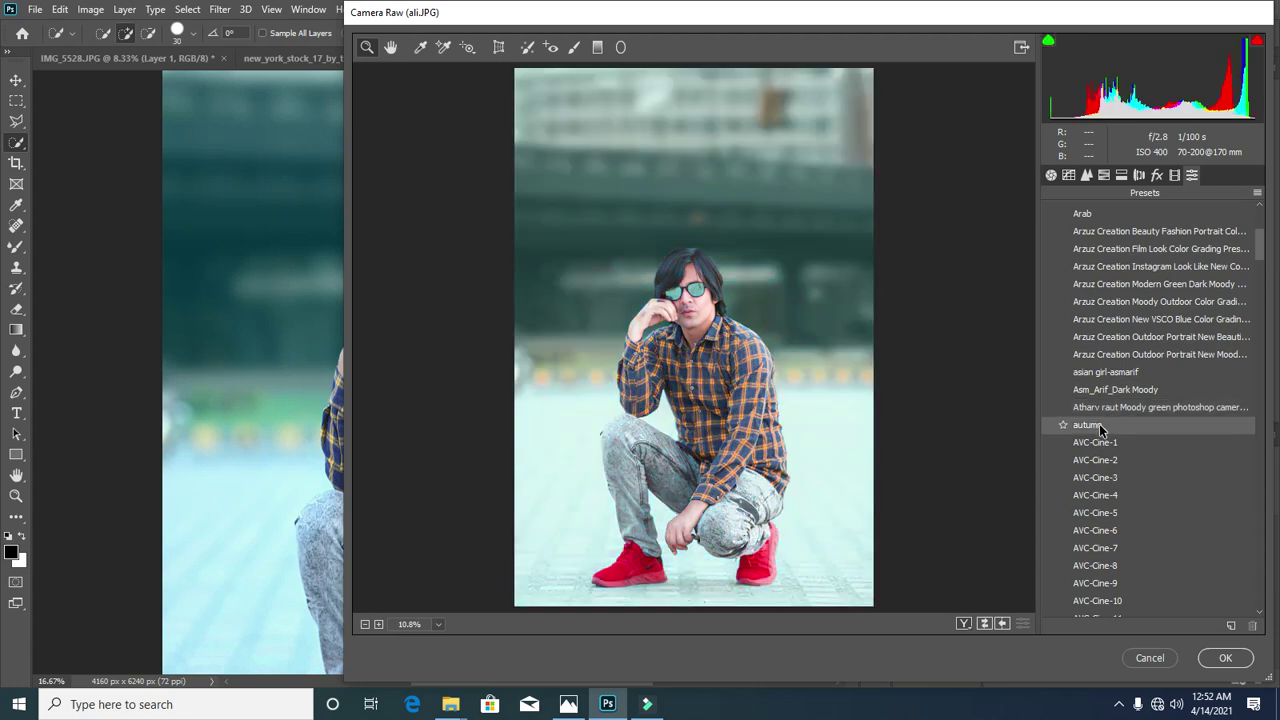
left_click_drag(1255, 244, 1259, 276)
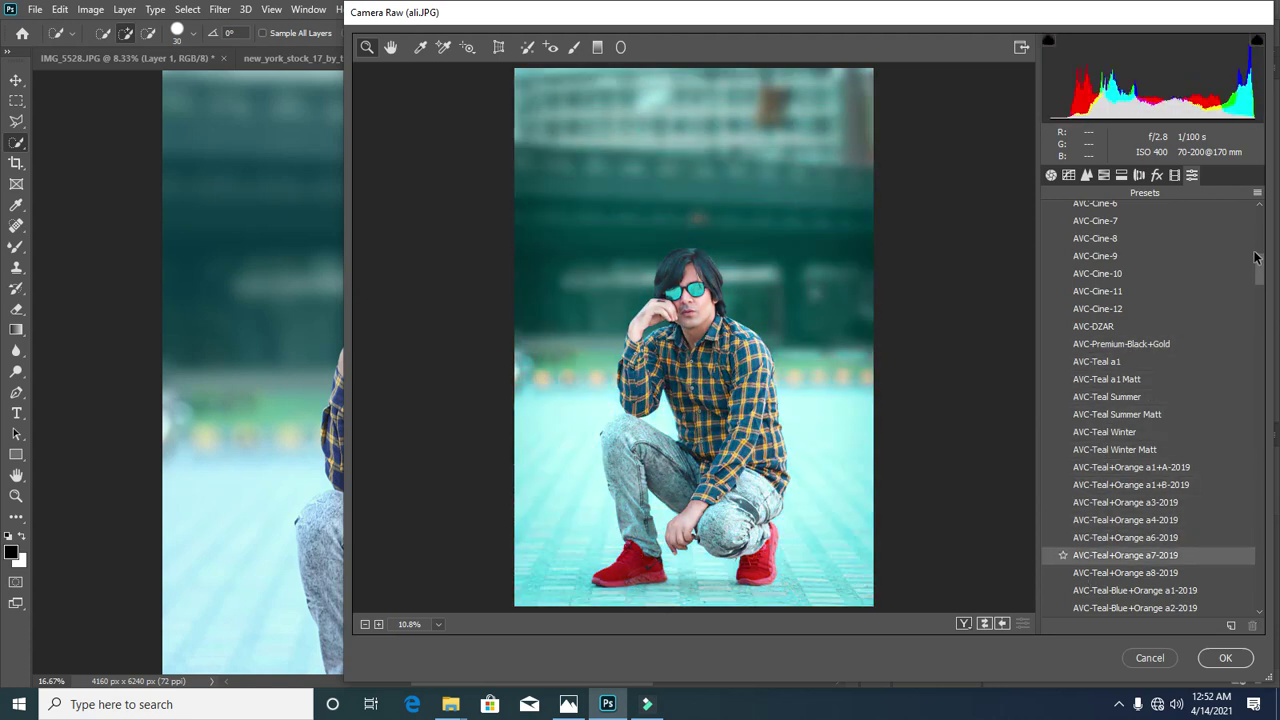
left_click_drag(1263, 272, 1266, 310)
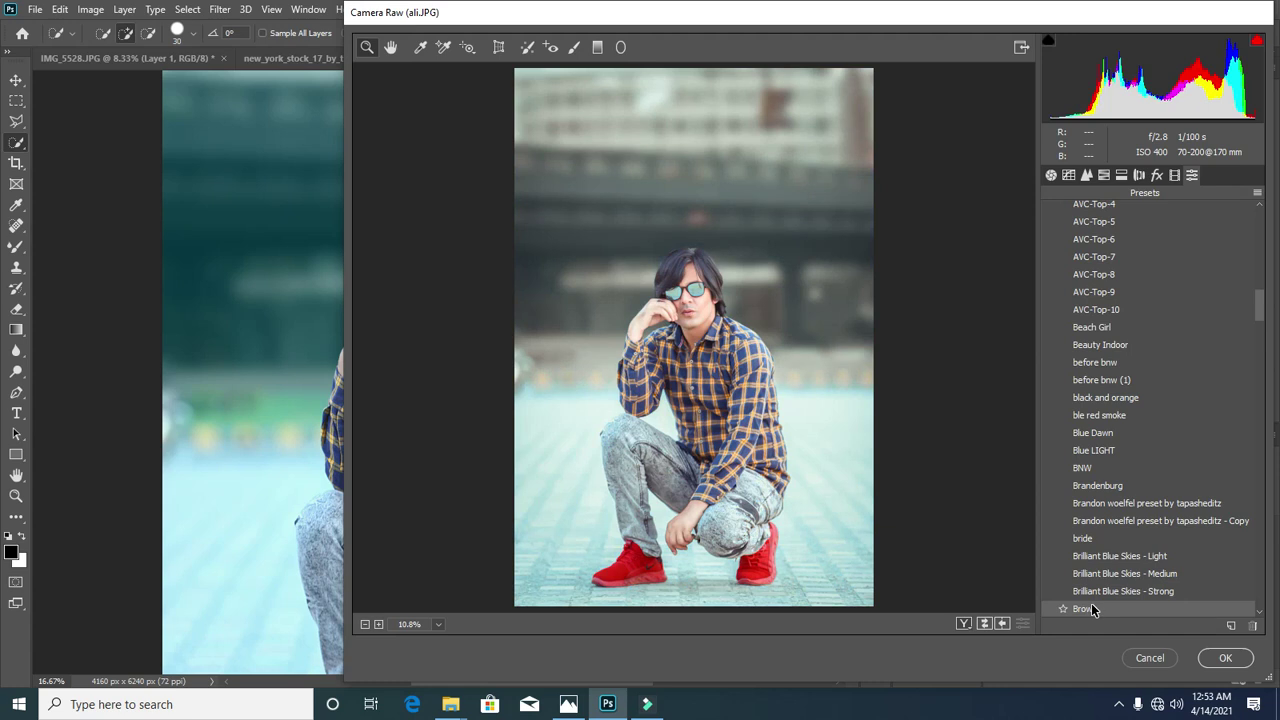
scroll(1261, 306, "down", 6)
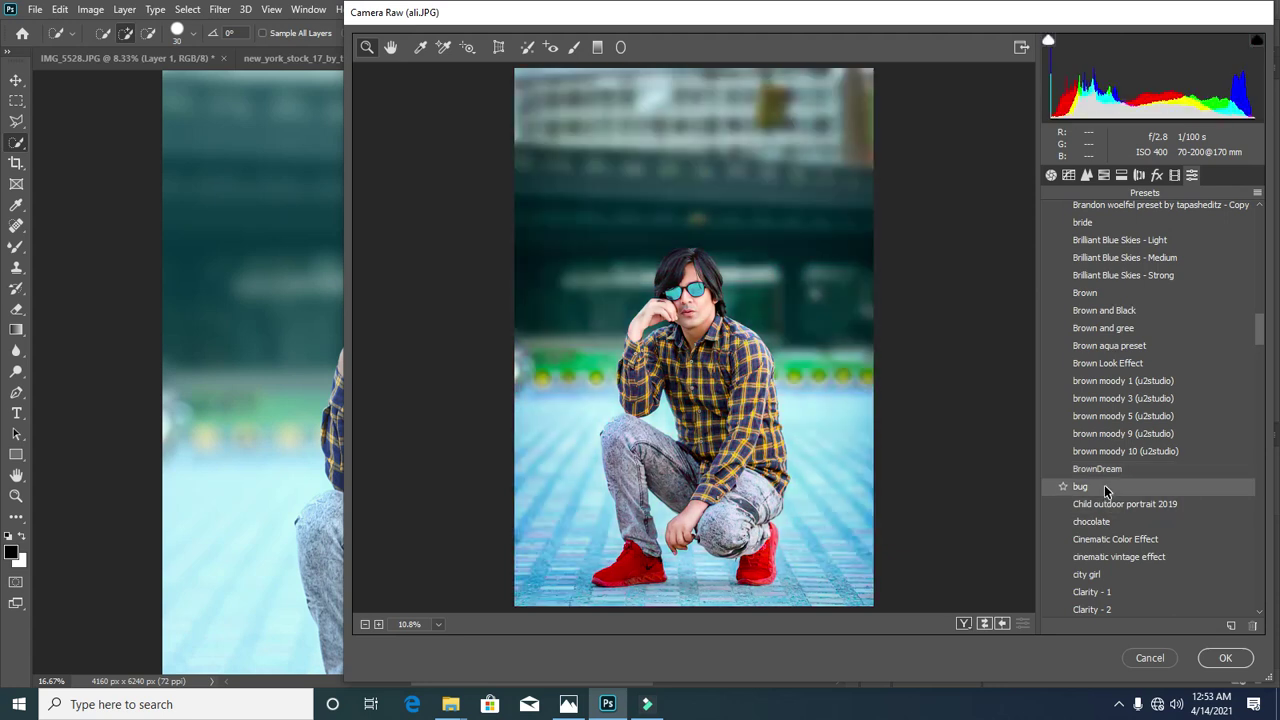
Step: Check the "bug" preset on the face up close and apply it to Layer 1 in Camera Raw
key("ctrl+plus")
key("ctrl+plus")
key("ctrl+plus")
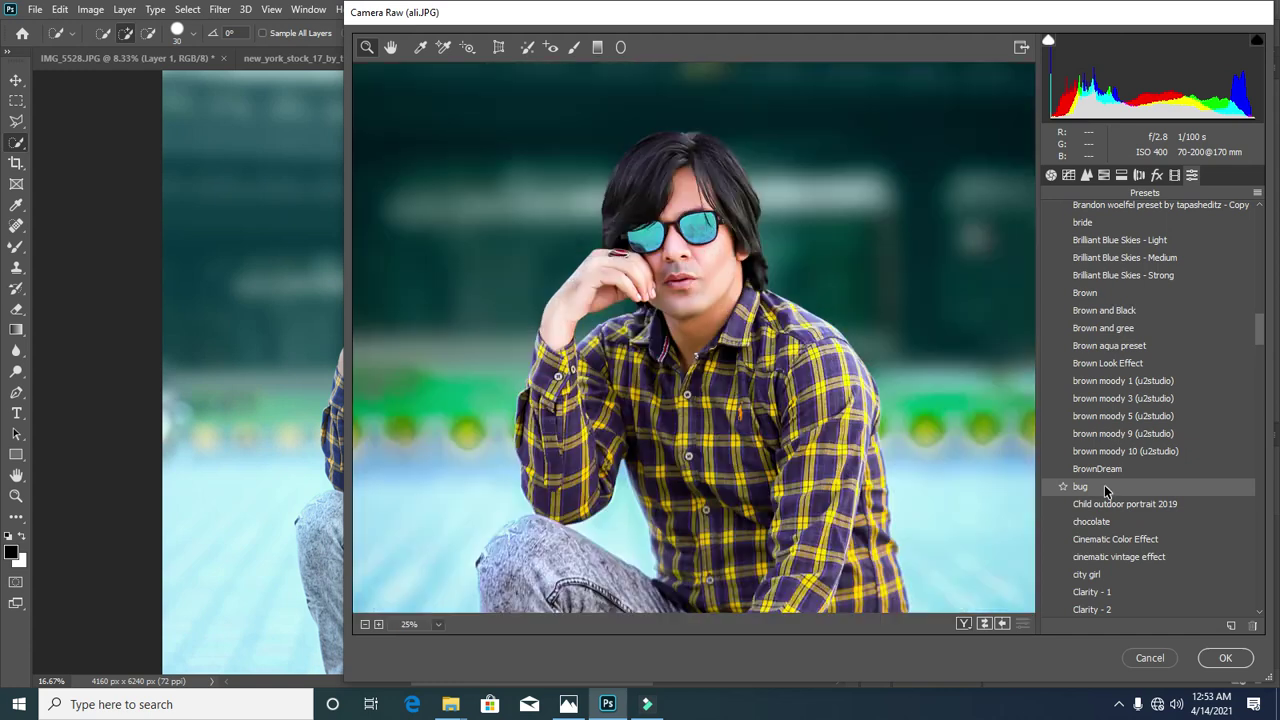
key("ctrl+minus")
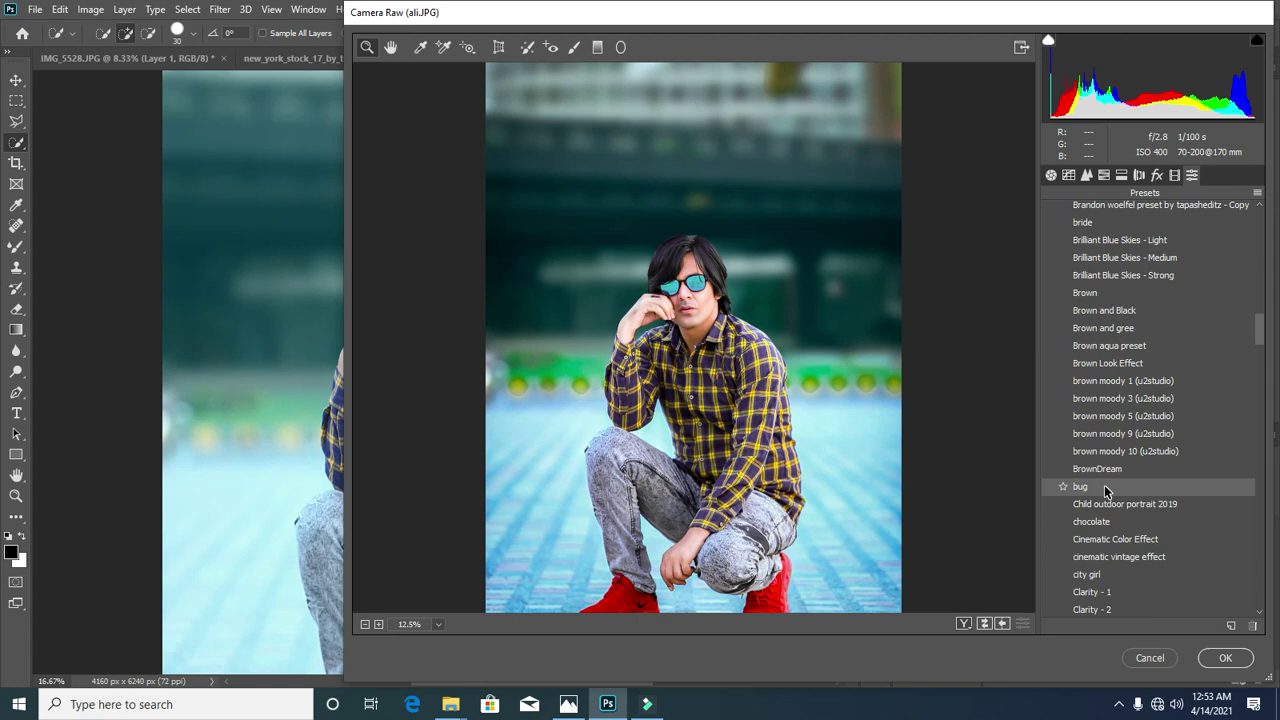
left_click(1105, 488)
left_click(1225, 657)
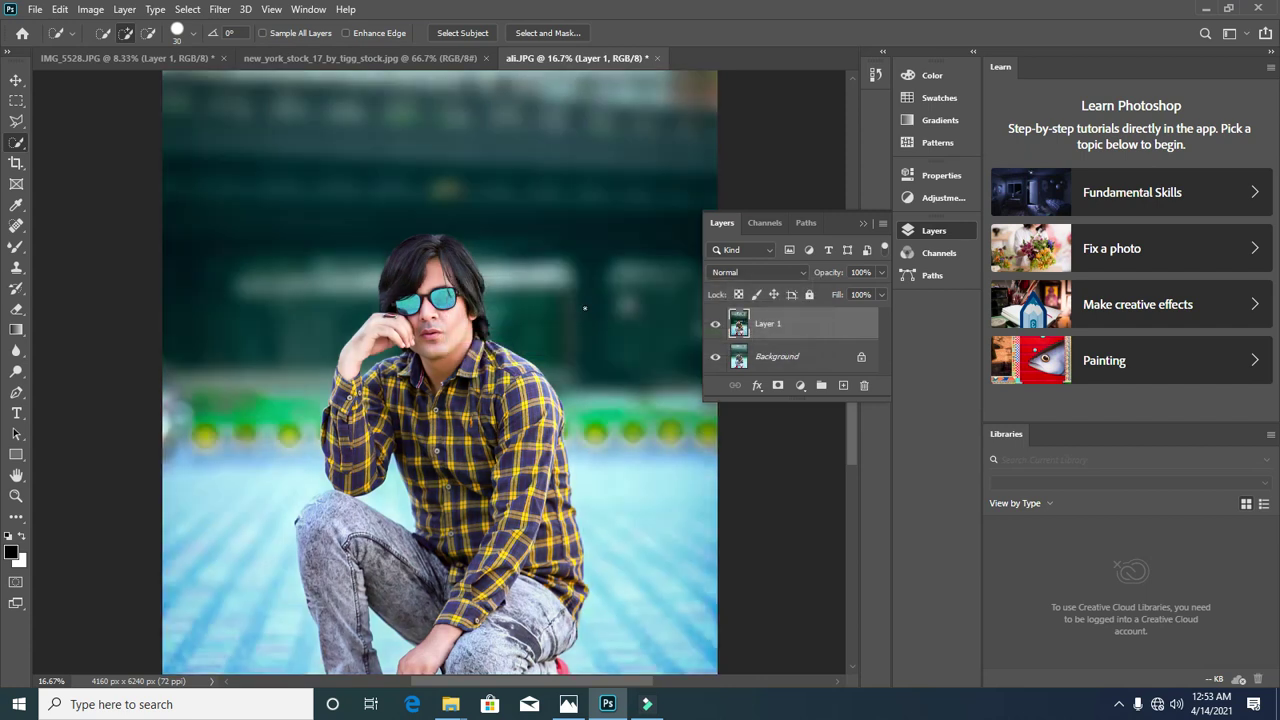
Step: Reduce the opacity of the preset-graded Layer 1 to 45%
key("ctrl+minus")
key("ctrl+minus")
key("ctrl+plus")
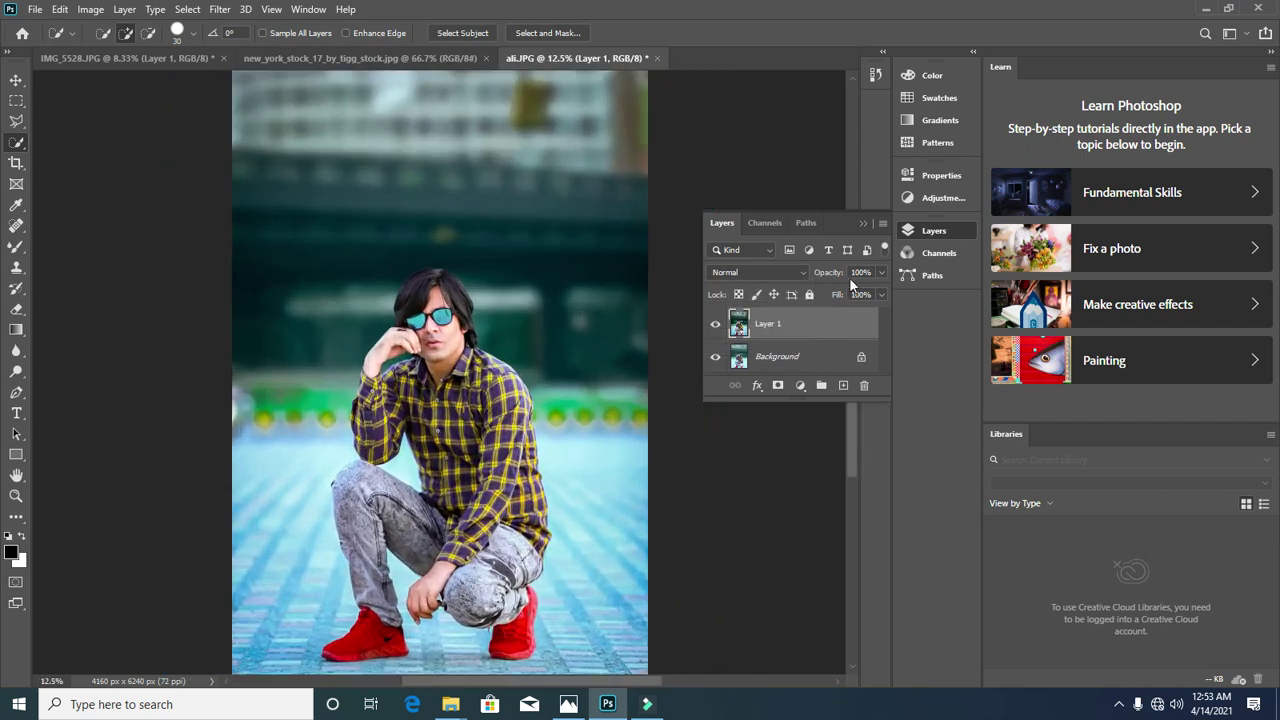
key("ctrl+minus")
left_click(881, 272)
left_click(855, 291)
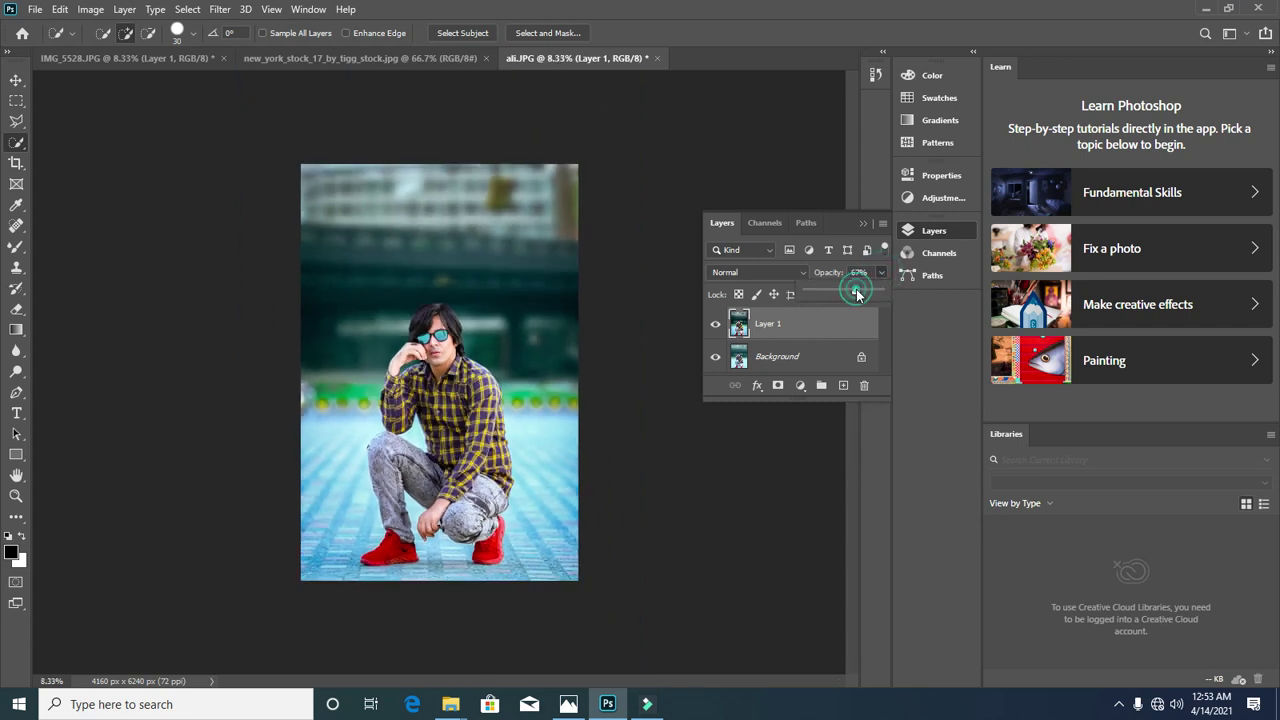
left_click(854, 291)
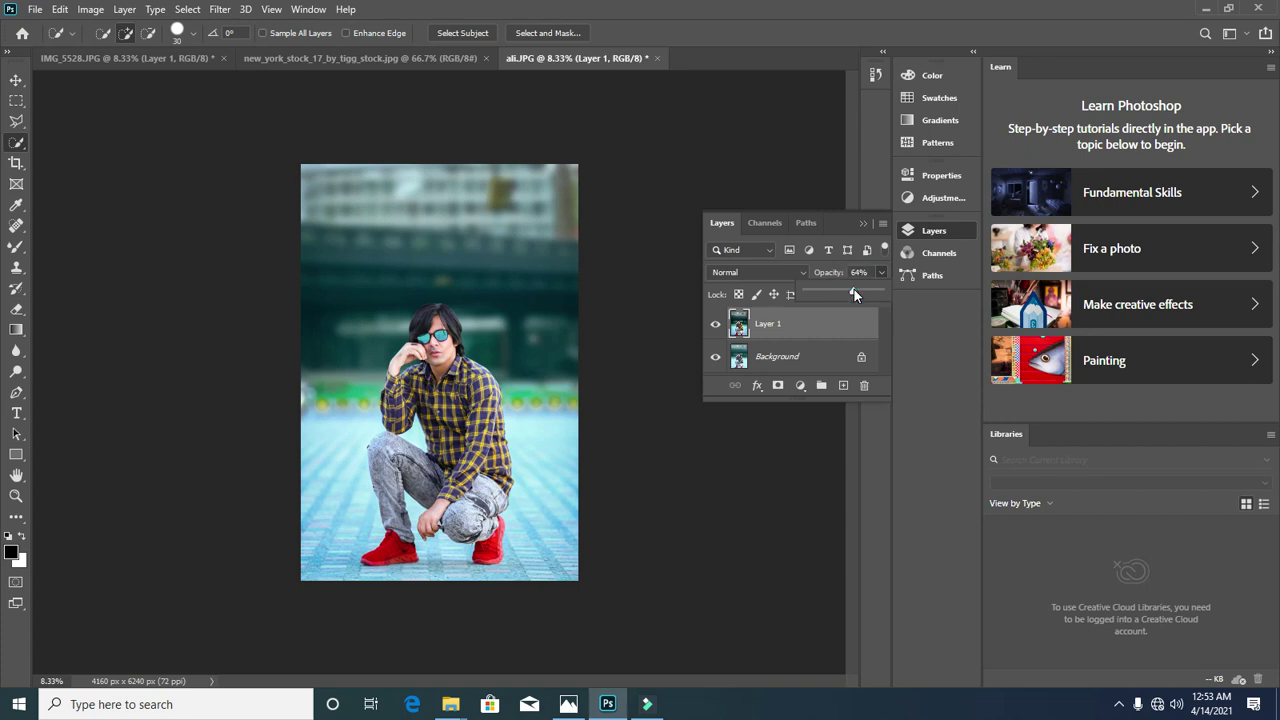
left_click(854, 290)
left_click_drag(846, 295, 840, 295)
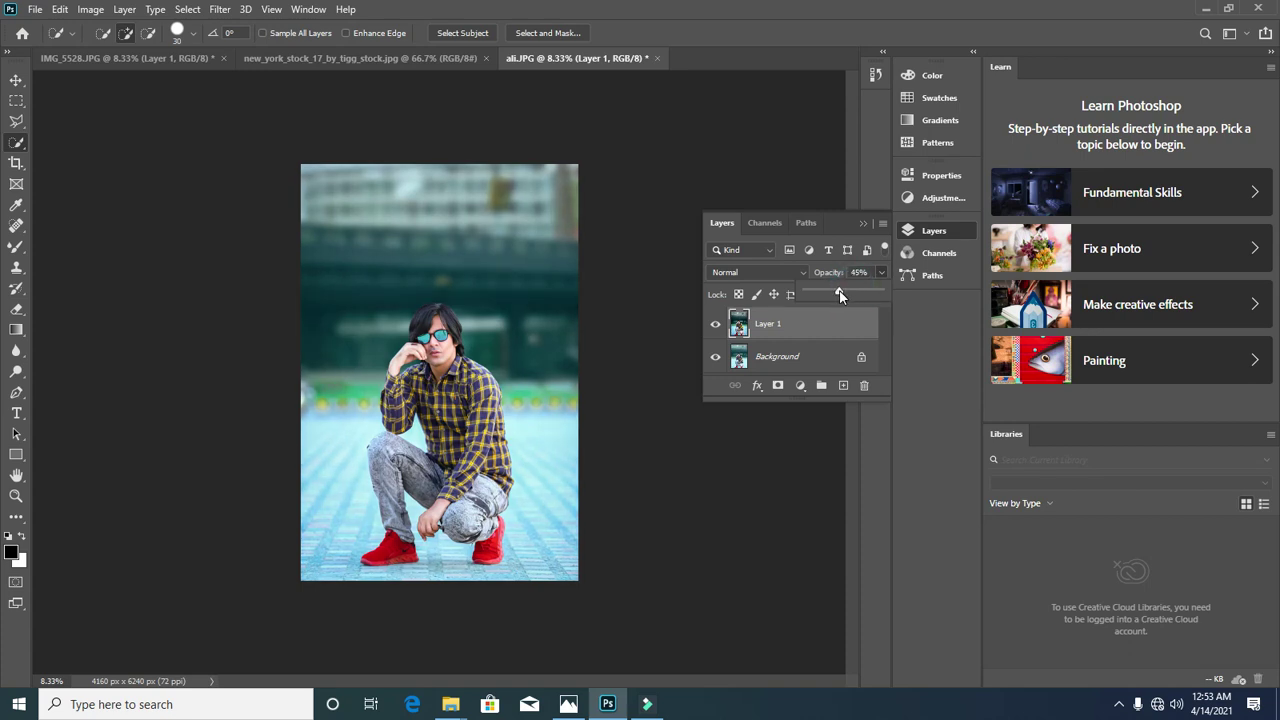
Step: Check the blended grade up close, merge Layer 1 down into the background, and duplicate the result onto a new layer
key("ctrl+plus")
key("ctrl+plus")
key("ctrl+plus")
key("ctrl+plus")
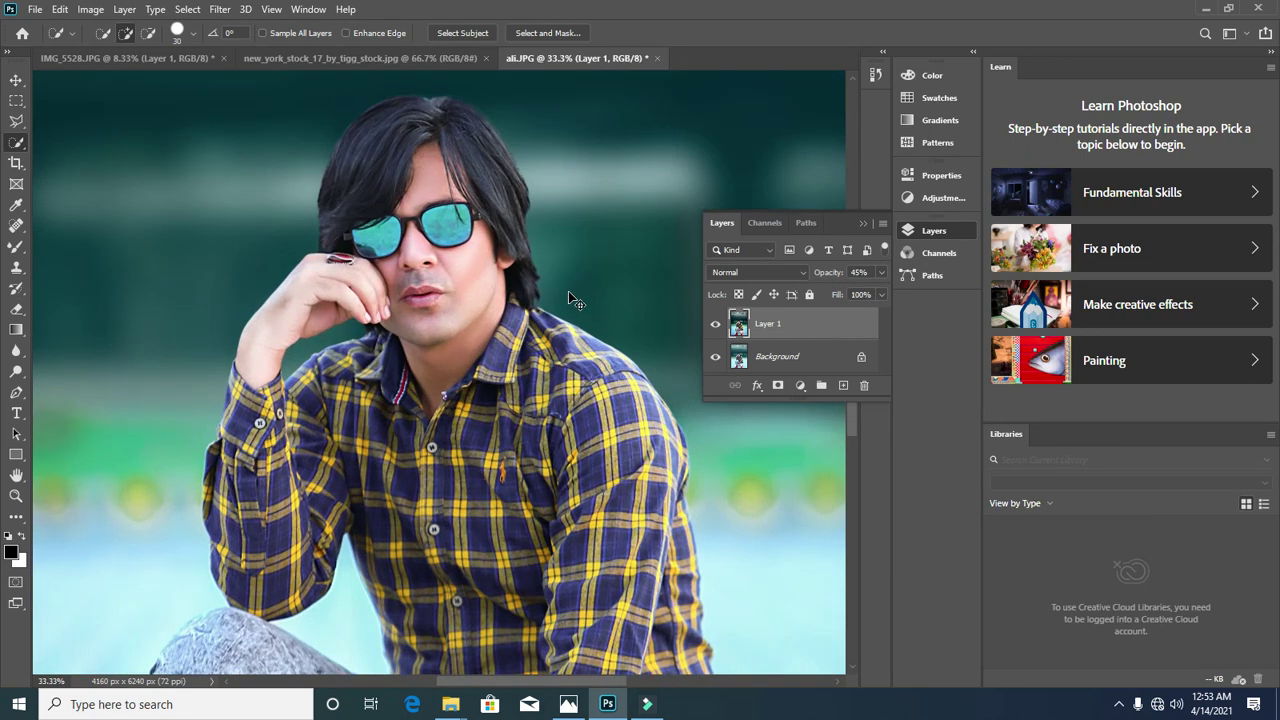
key("ctrl+minus")
key("ctrl+minus")
key("ctrl+minus")
key("ctrl+minus")
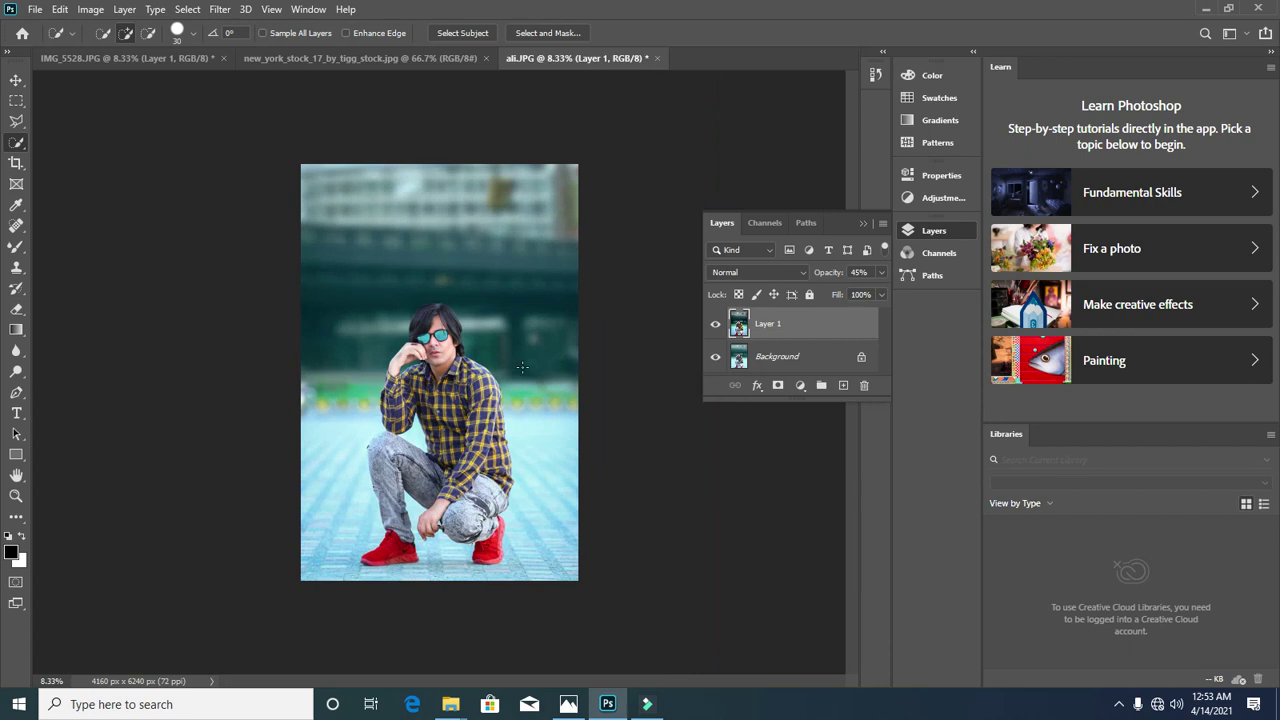
key("ctrl+e")
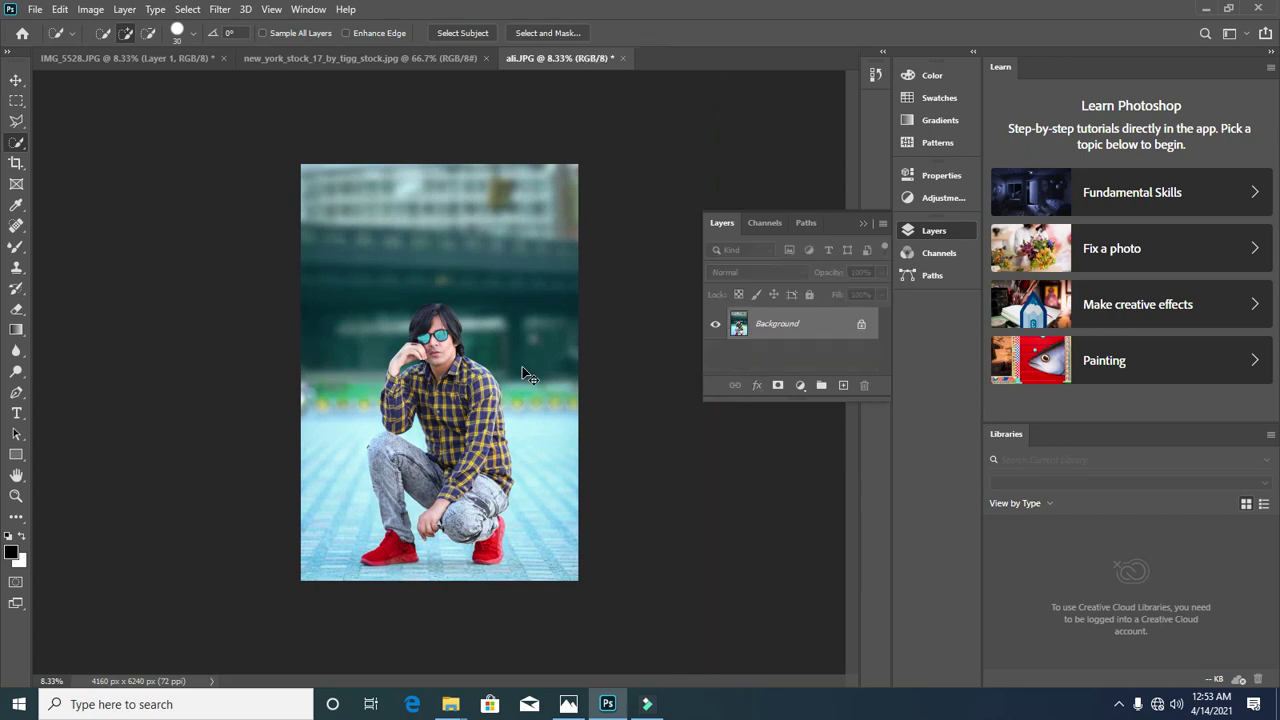
key("ctrl+j")
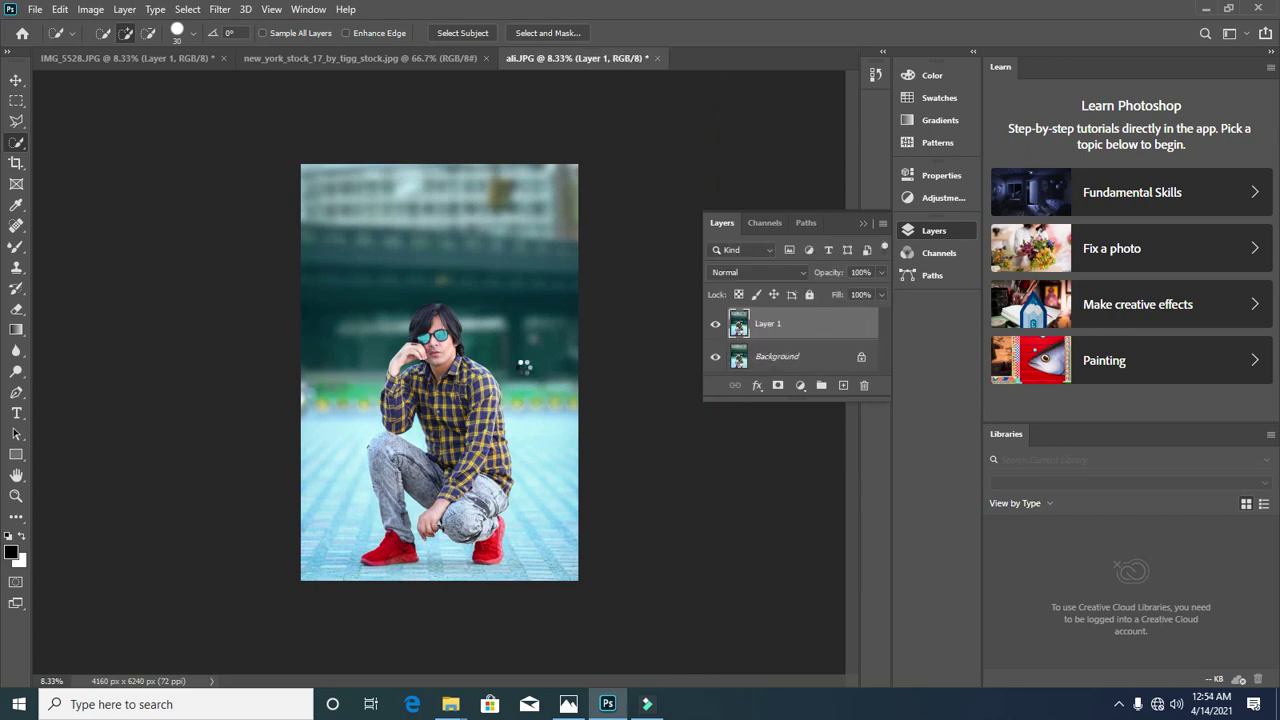
Step: Apply the Heavy vignetting preset to the new layer copy in Camera Raw
key("shift+ctrl+a")
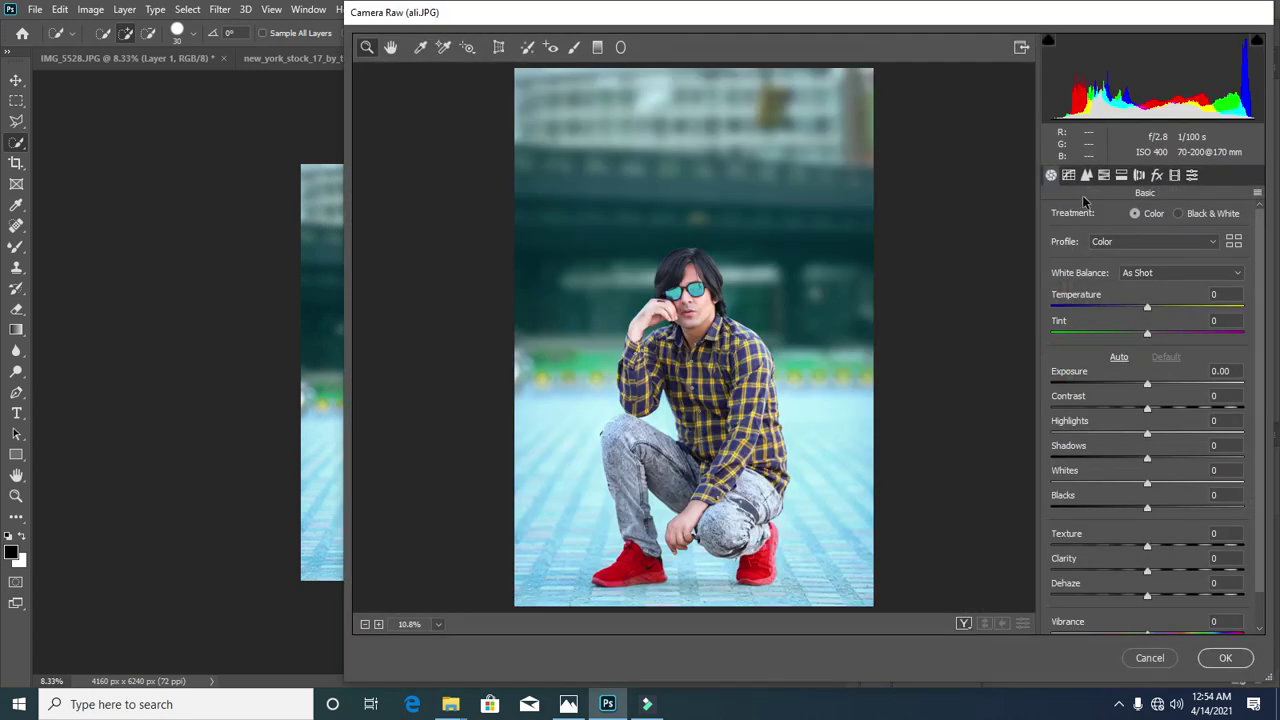
left_click(1192, 175)
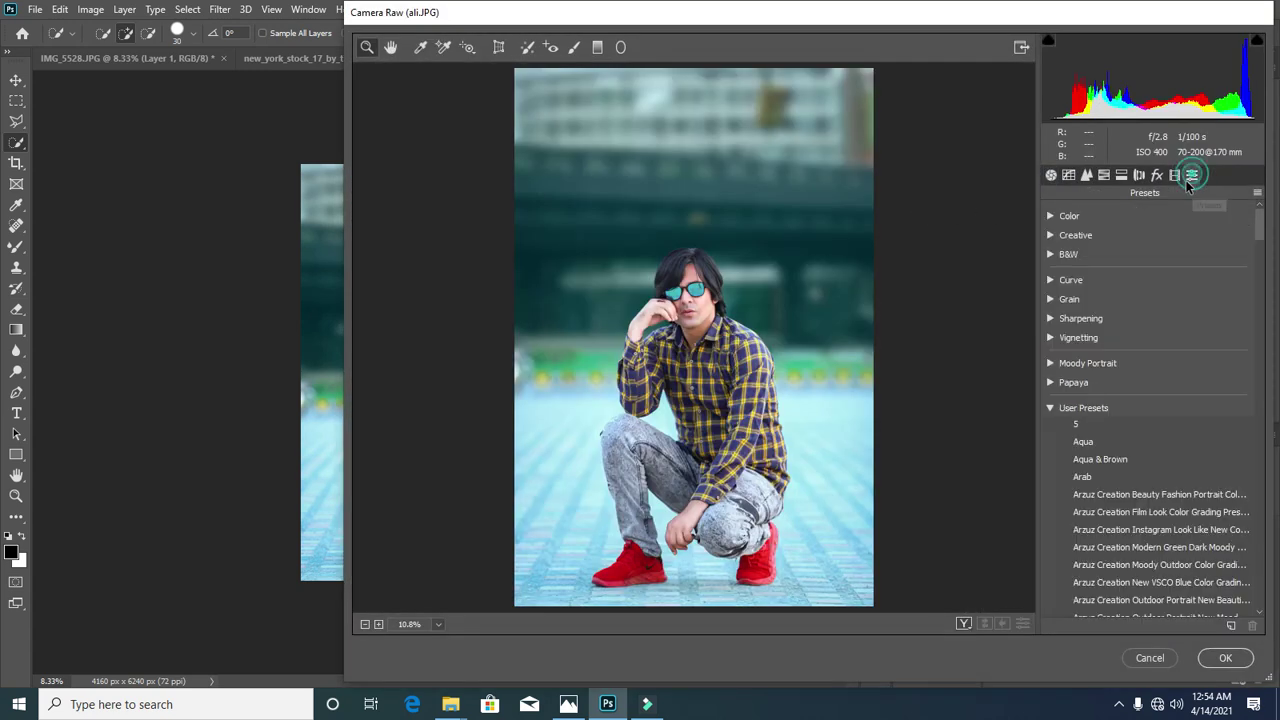
left_click(1085, 366)
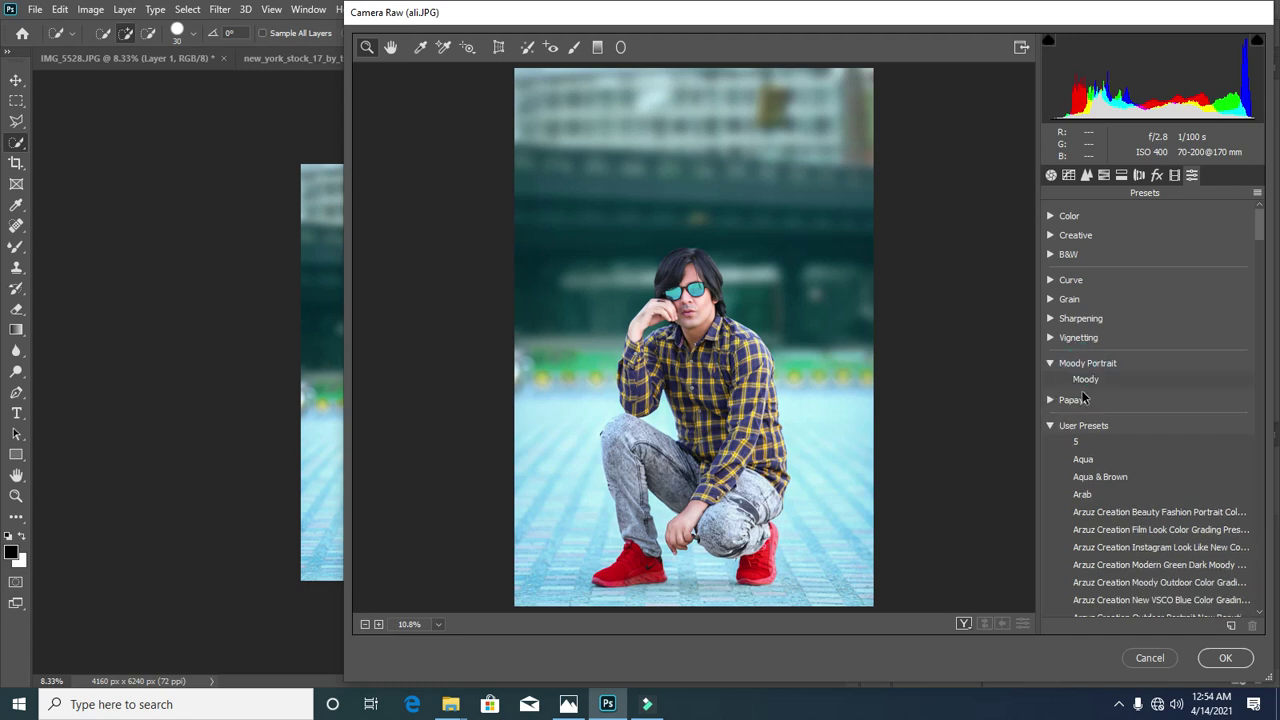
left_click(1077, 399)
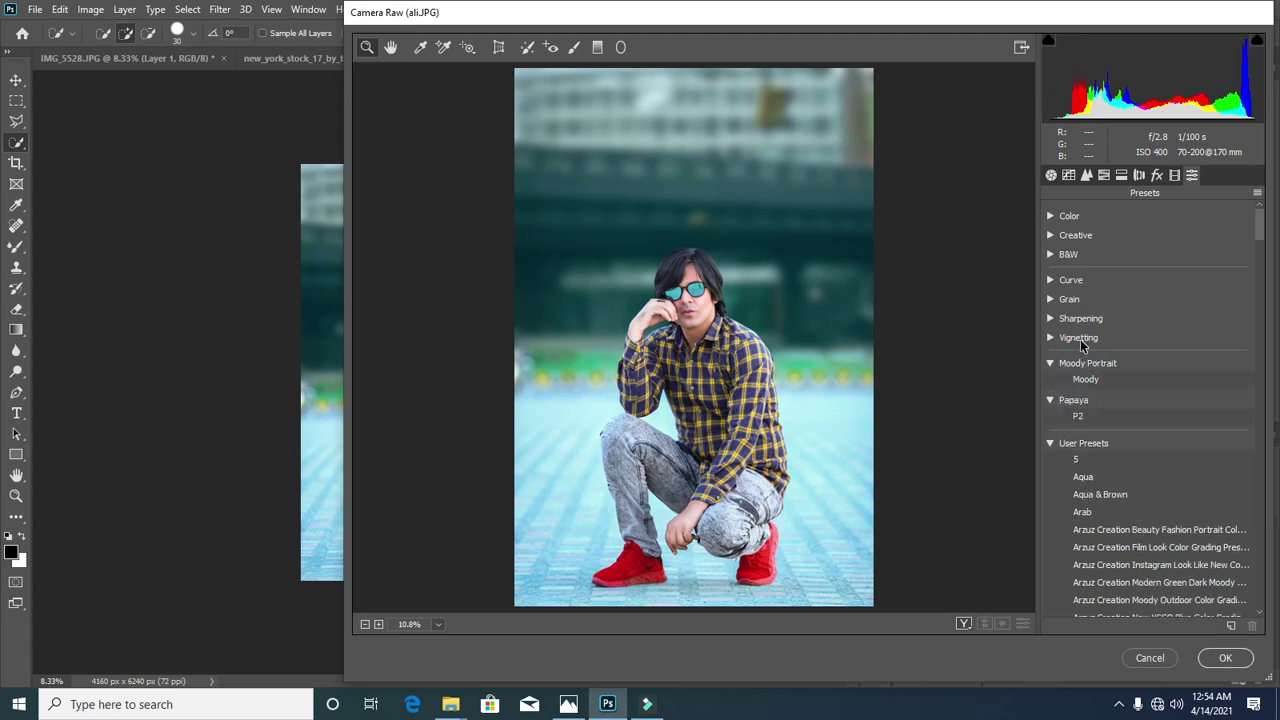
left_click(1080, 337)
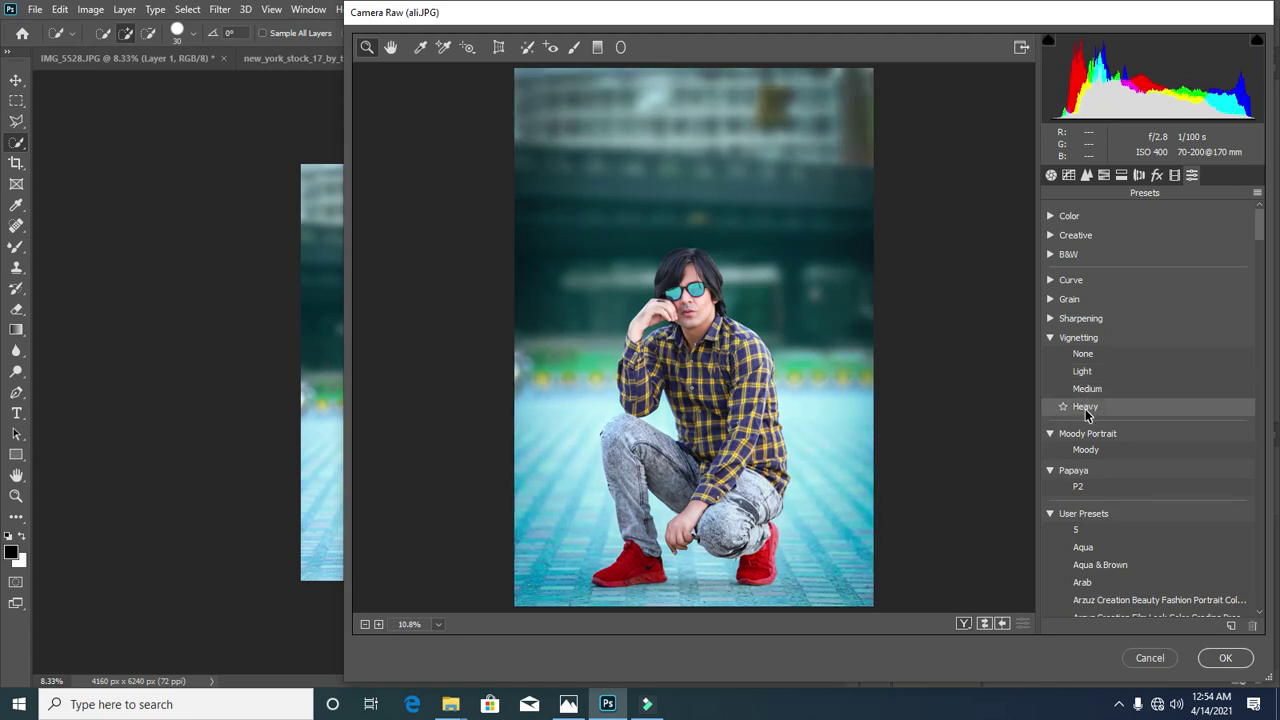
left_click(1086, 408)
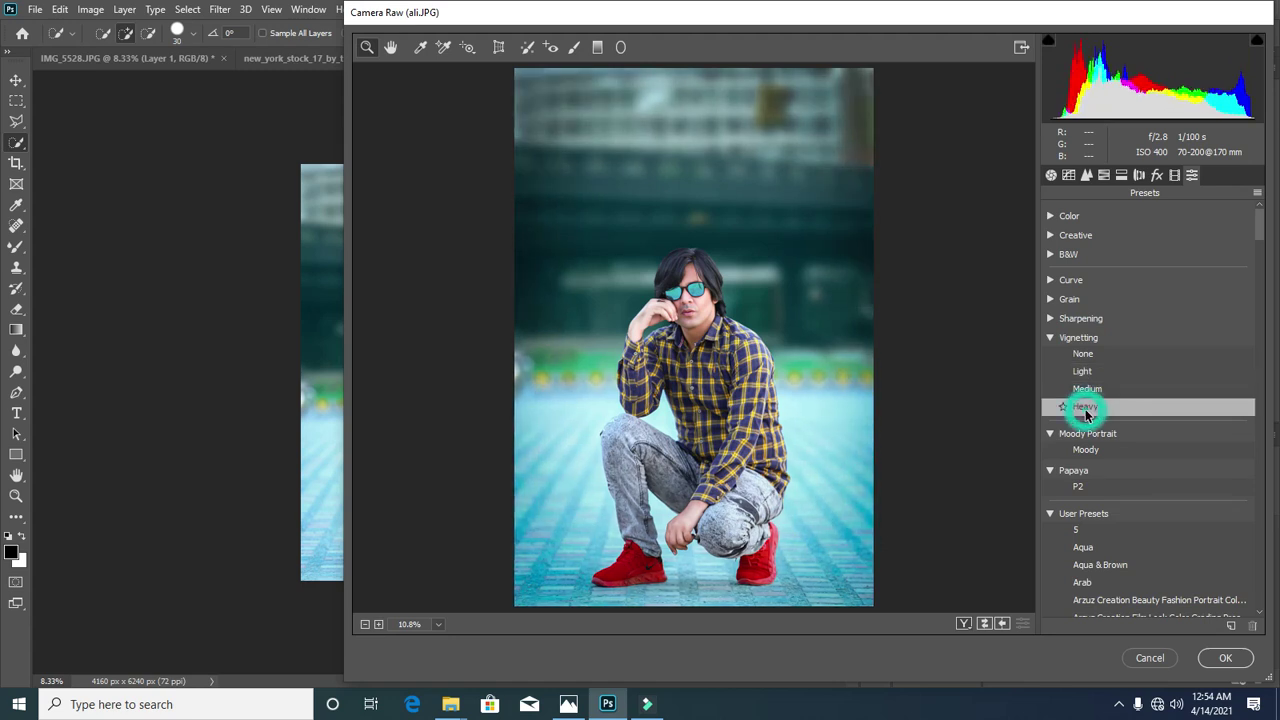
Step: In Camera Raw's Calibration, set Blue Primary hue to -13 and Green Primary hue to -21, and raise Red Primary hue slightly
left_click(1175, 176)
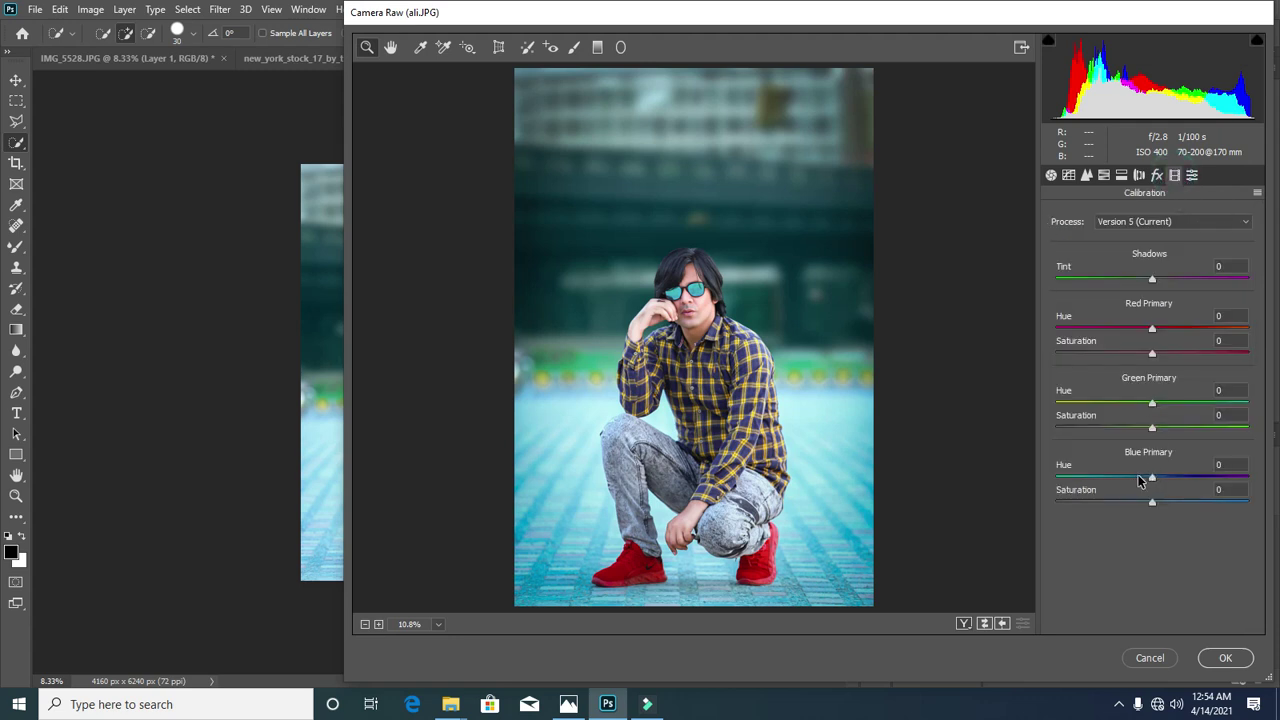
left_click(1139, 478)
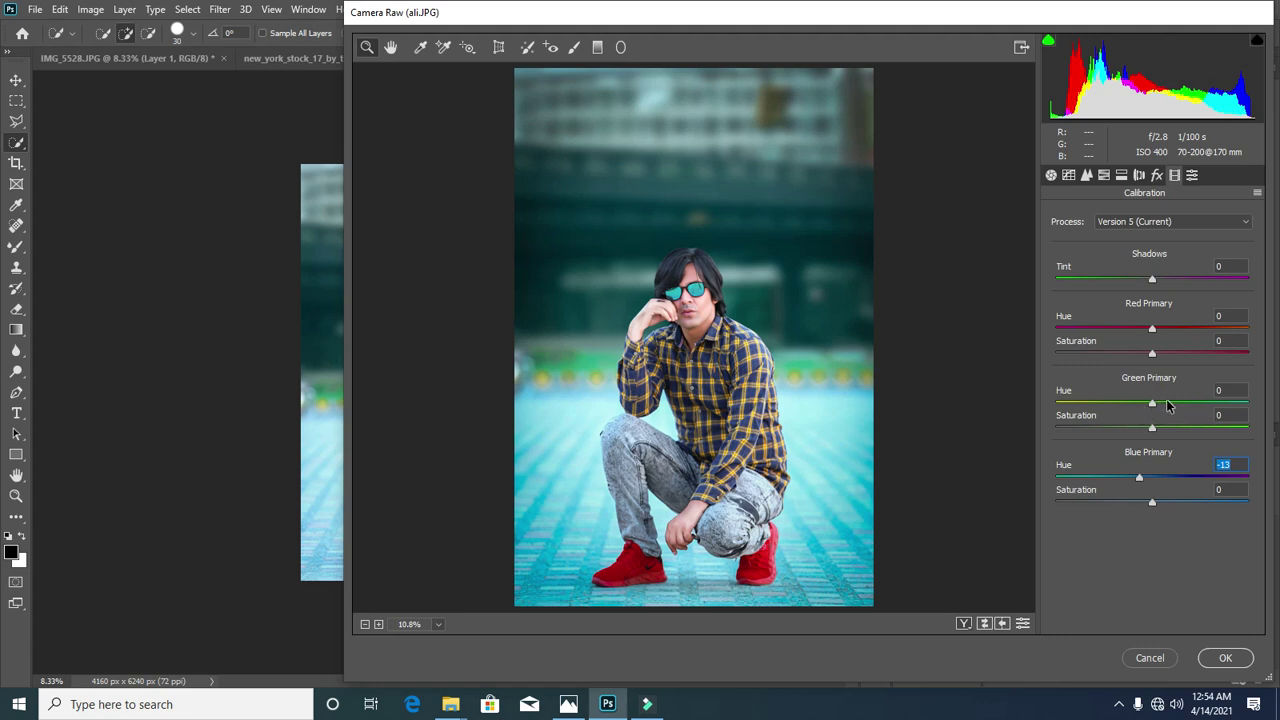
left_click_drag(1167, 403, 1133, 422)
left_click_drag(1163, 330, 1167, 333)
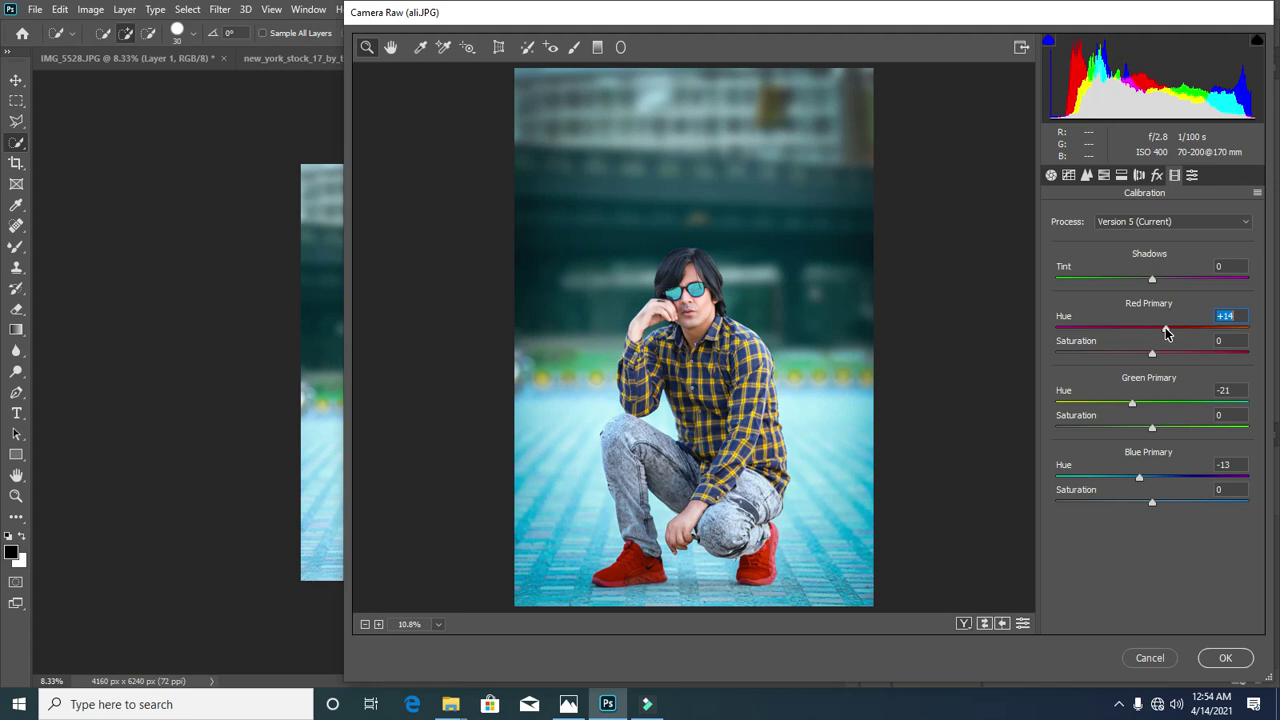
left_click_drag(1167, 333, 1163, 334)
Step: Lower the Highlights to -61 in Camera Raw's Basic adjustments
left_click(1051, 175)
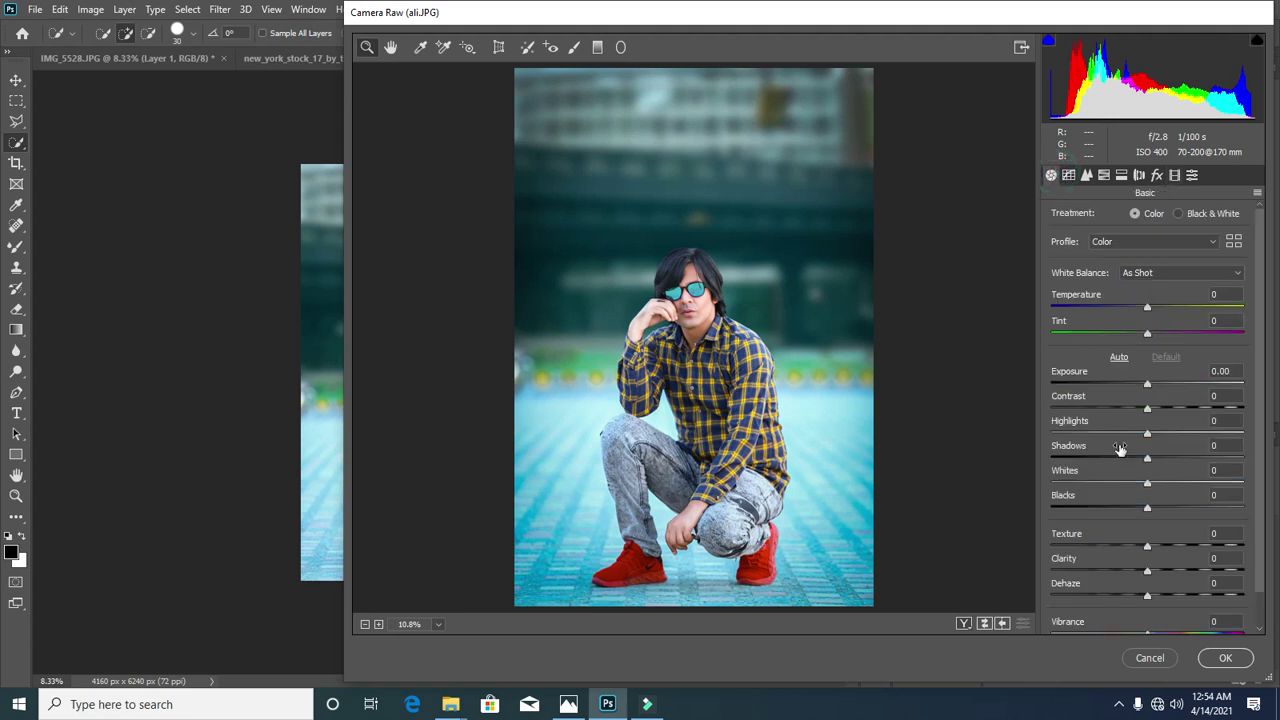
left_click_drag(1146, 434, 1088, 440)
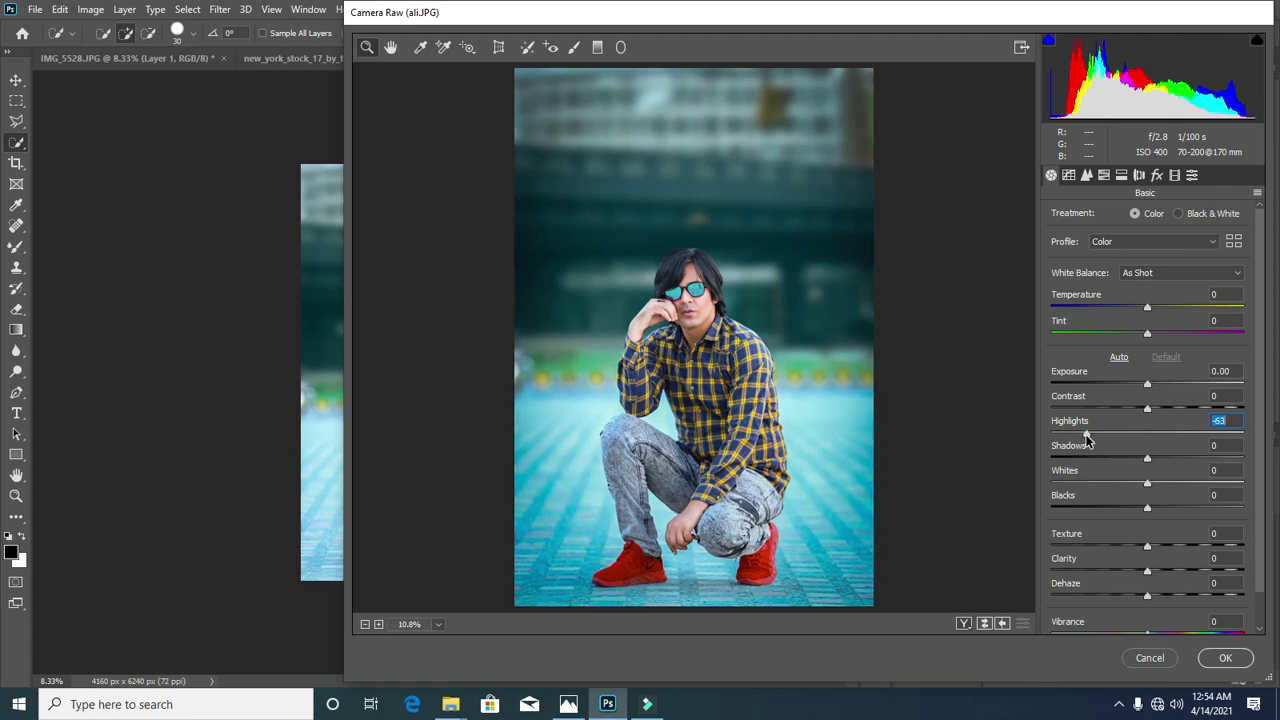
left_click_drag(1088, 440, 1091, 438)
Step: Set Texture to +9, Clarity to +7 and Dehaze to +7, and apply the Camera Raw grade to Layer 1
left_click_drag(1147, 546, 1155, 598)
left_click(1149, 597)
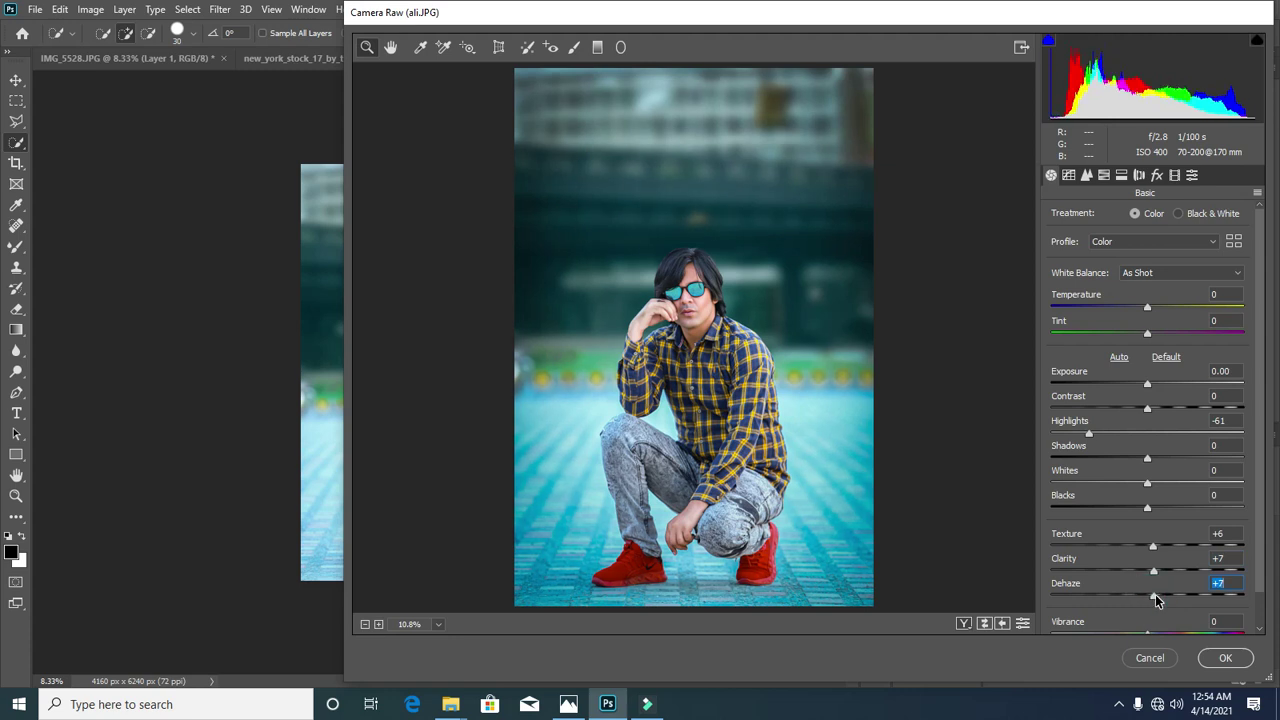
left_click_drag(1154, 546, 1158, 549)
left_click(1205, 652)
left_click(1204, 654)
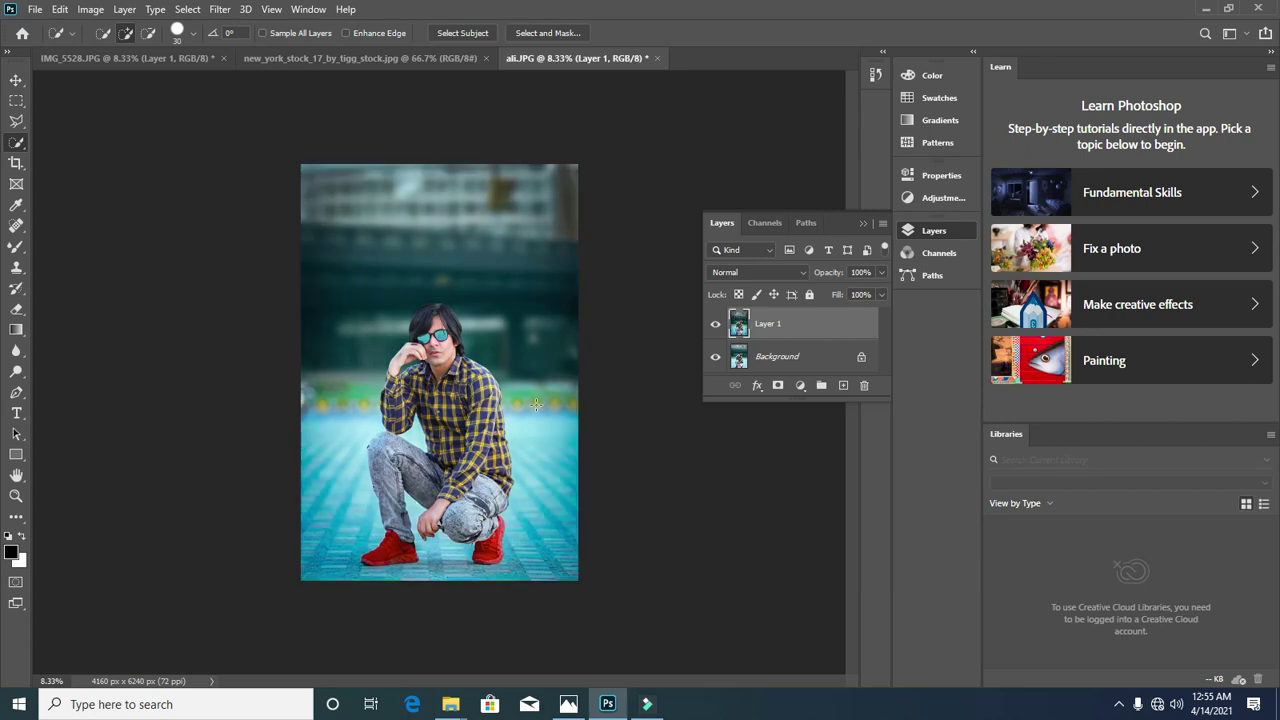
Step: Examine the man's graded face, hand and shirt close up
key("ctrl+plus")
key("ctrl+plus")
key("ctrl+plus")
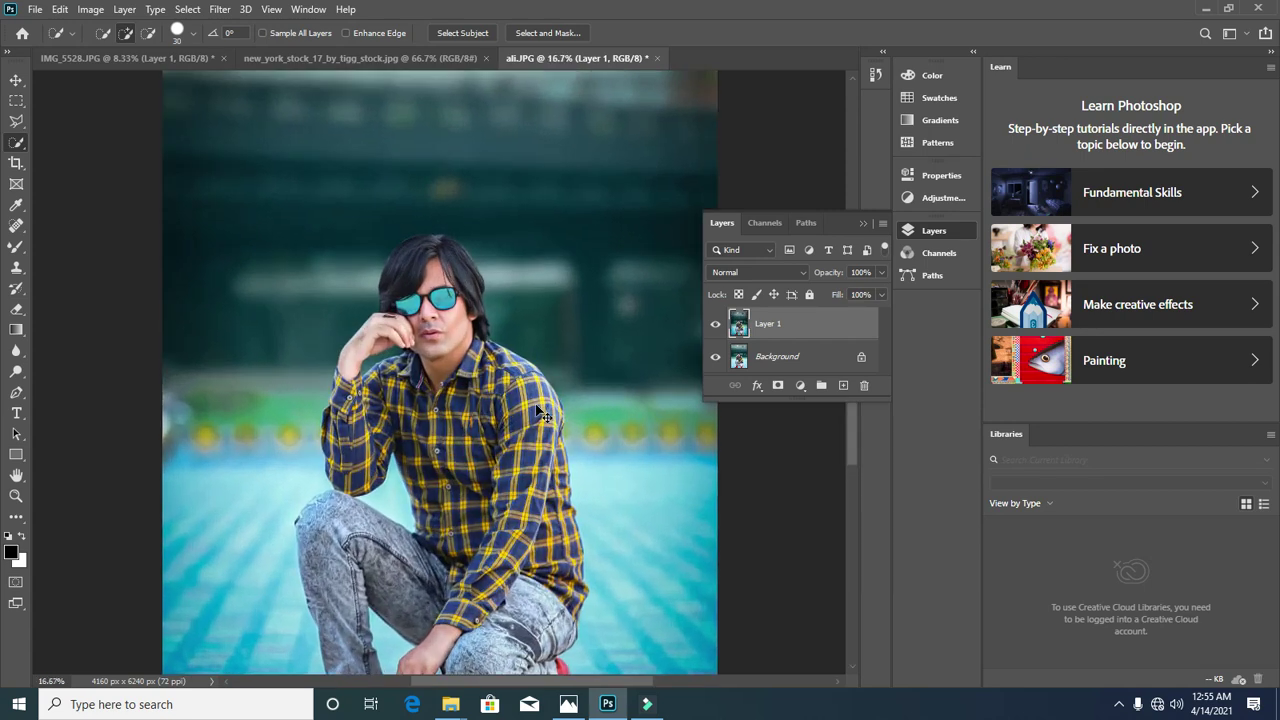
key("ctrl+plus")
key("ctrl+plus")
key("ctrl+plus")
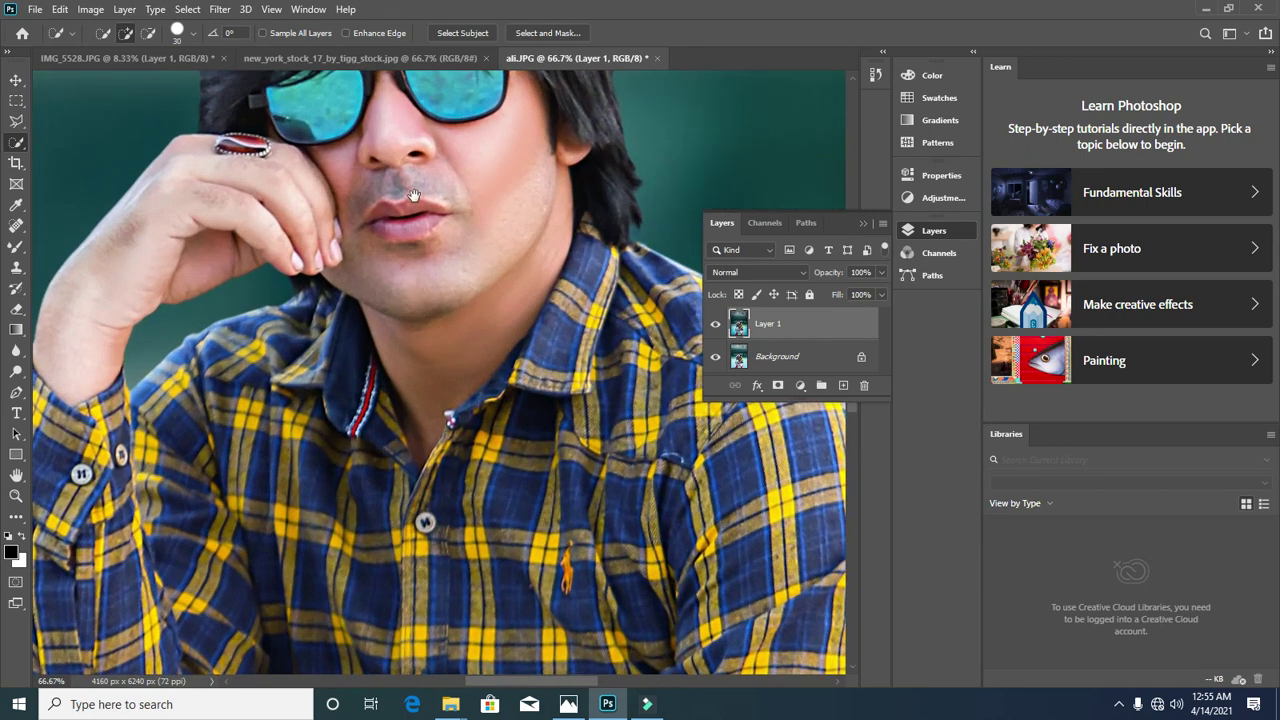
Step: Outline the man's lips with the Lasso tool and feather the selection by 1.5 pixels
left_click_drag(414, 196, 435, 434)
key("ctrl+plus")
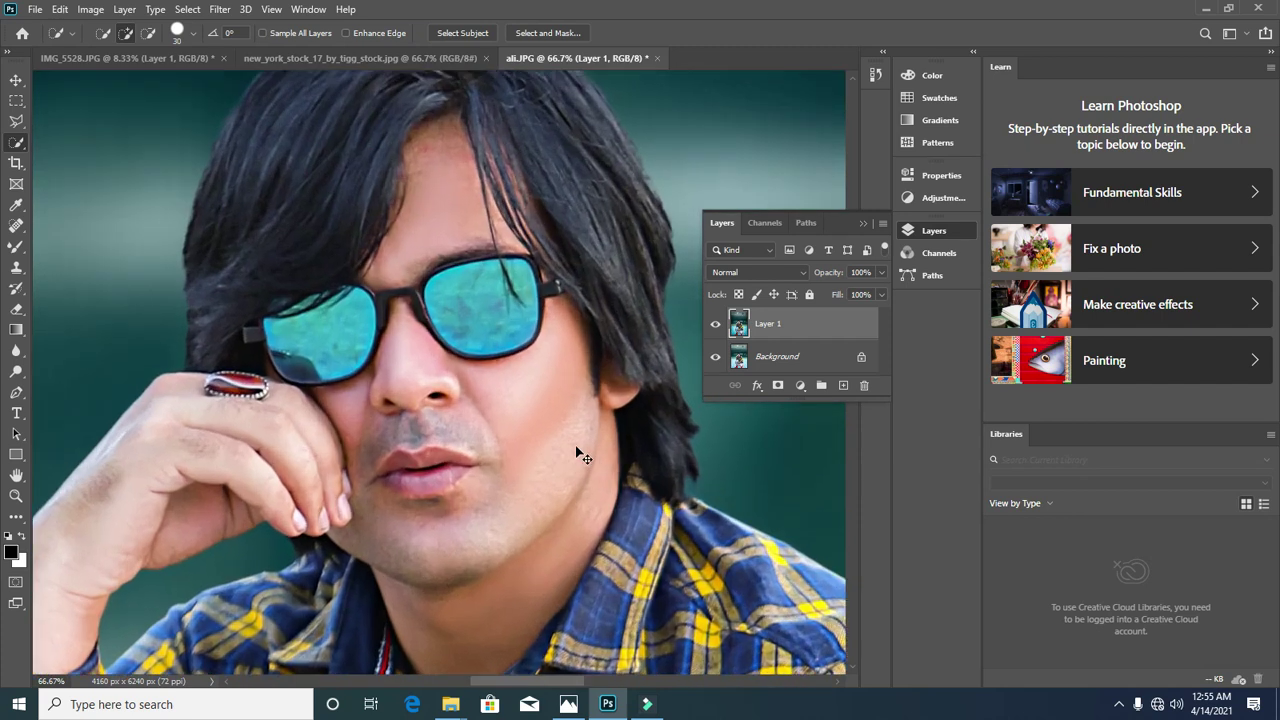
key("ctrl+minus")
left_click_drag(16, 122, 66, 125)
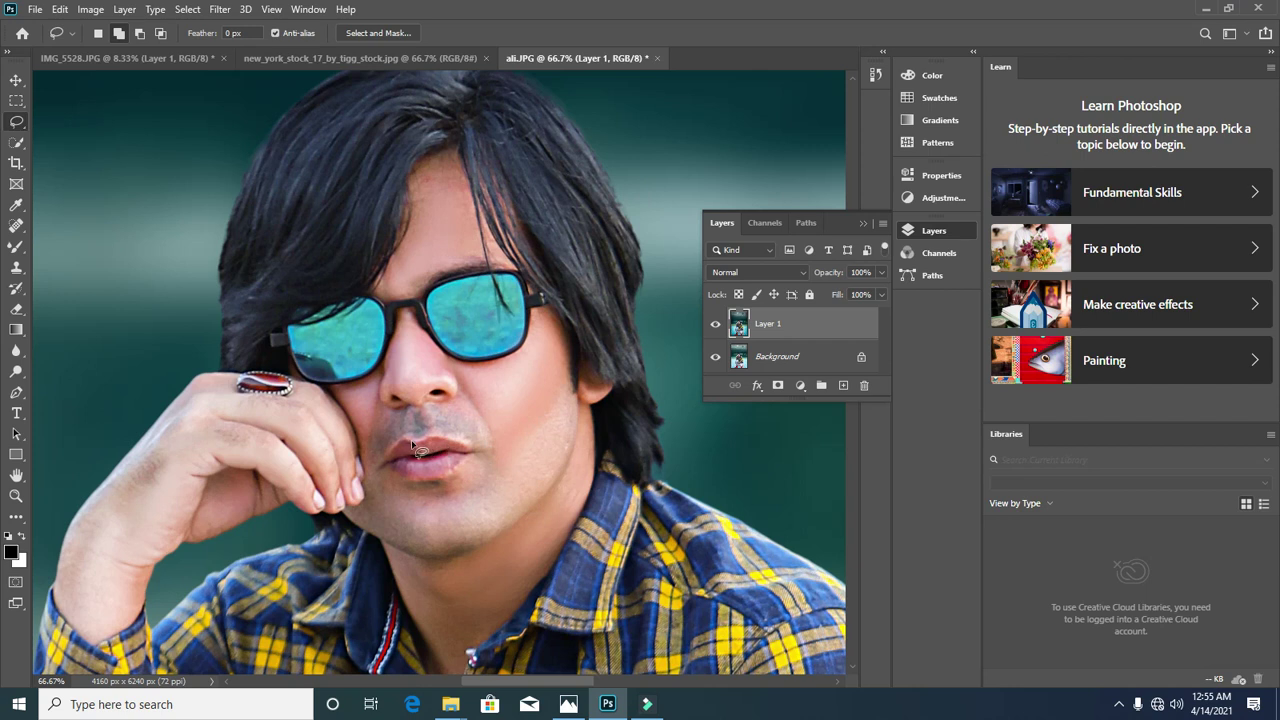
mouse_move(410, 443)
left_mouse_down()
mouse_move(472, 453)
mouse_move(460, 474)
mouse_move(417, 482)
left_mouse_up()
left_click_drag(412, 448, 413, 447)
key("shift+F6")
type("1.5")
left_click(850, 264)
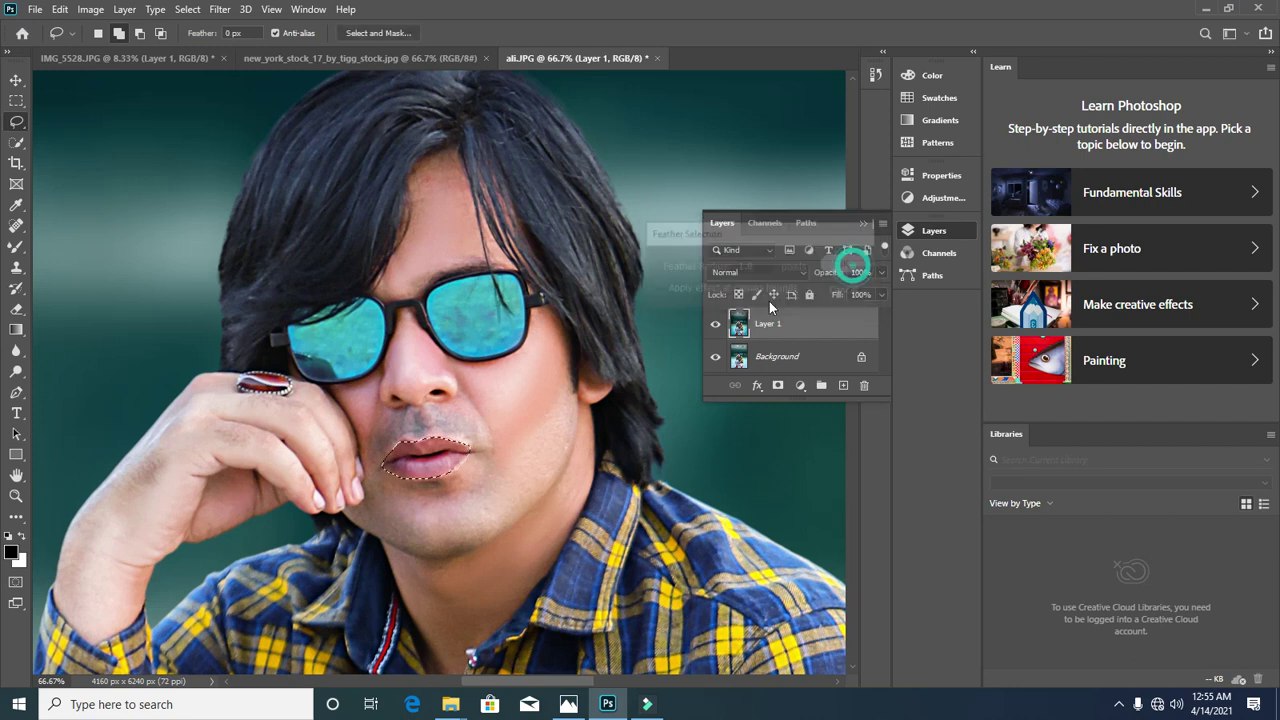
Step: Tint the selected lips with Hue/Saturation at hue -1 and saturation +11, then clear the selection
key("ctrl+u")
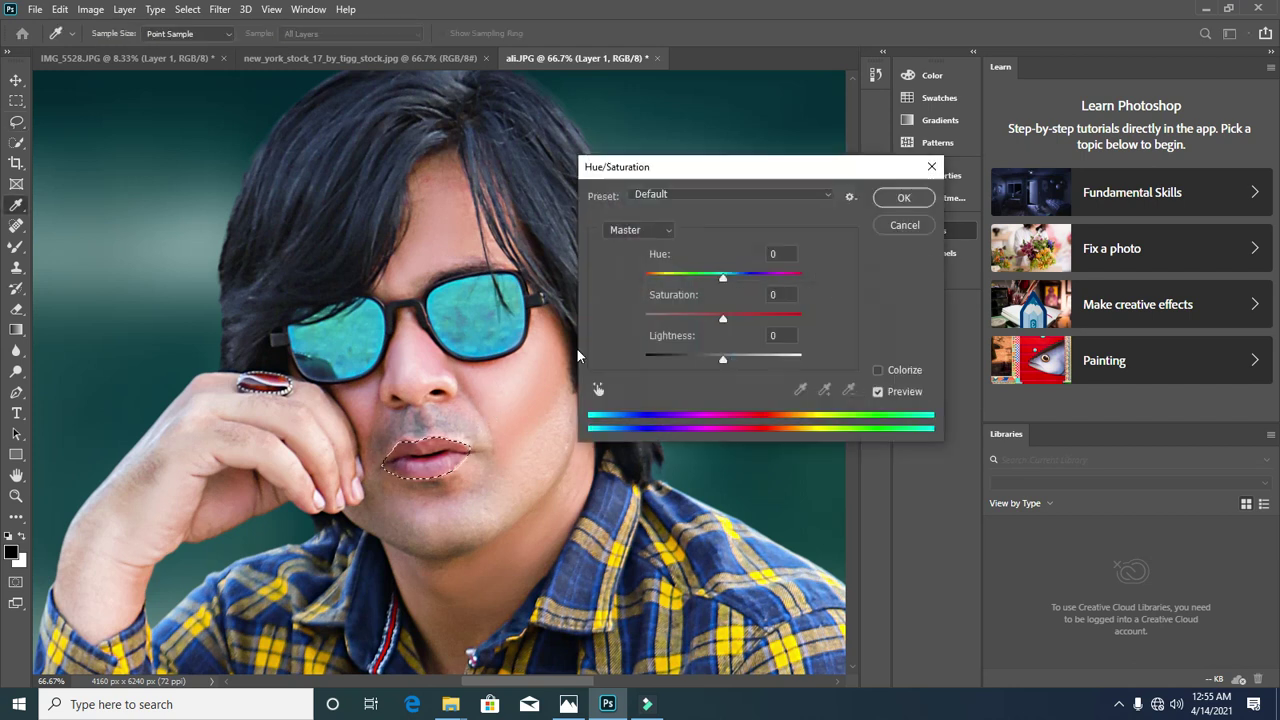
left_click(731, 318)
mouse_move(721, 274)
left_mouse_down()
mouse_move(711, 277)
mouse_move(731, 277)
mouse_move(720, 280)
left_mouse_up()
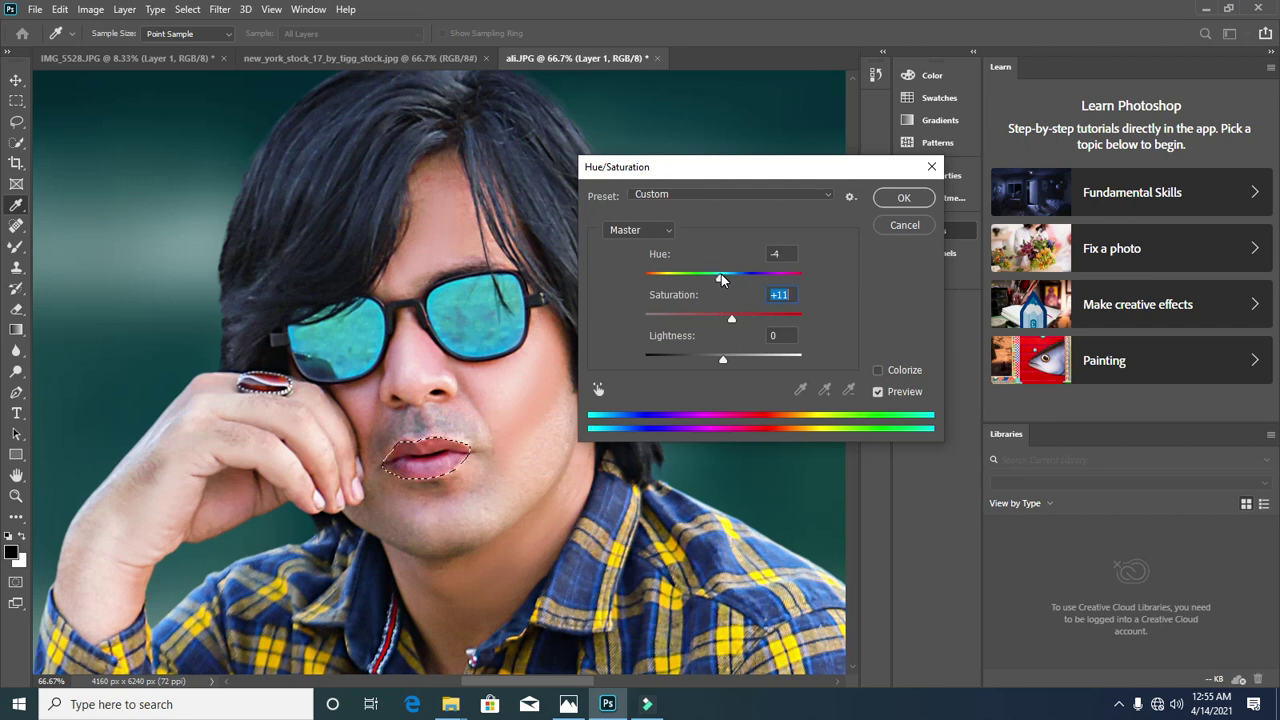
left_click(903, 197)
key("ctrl+d")
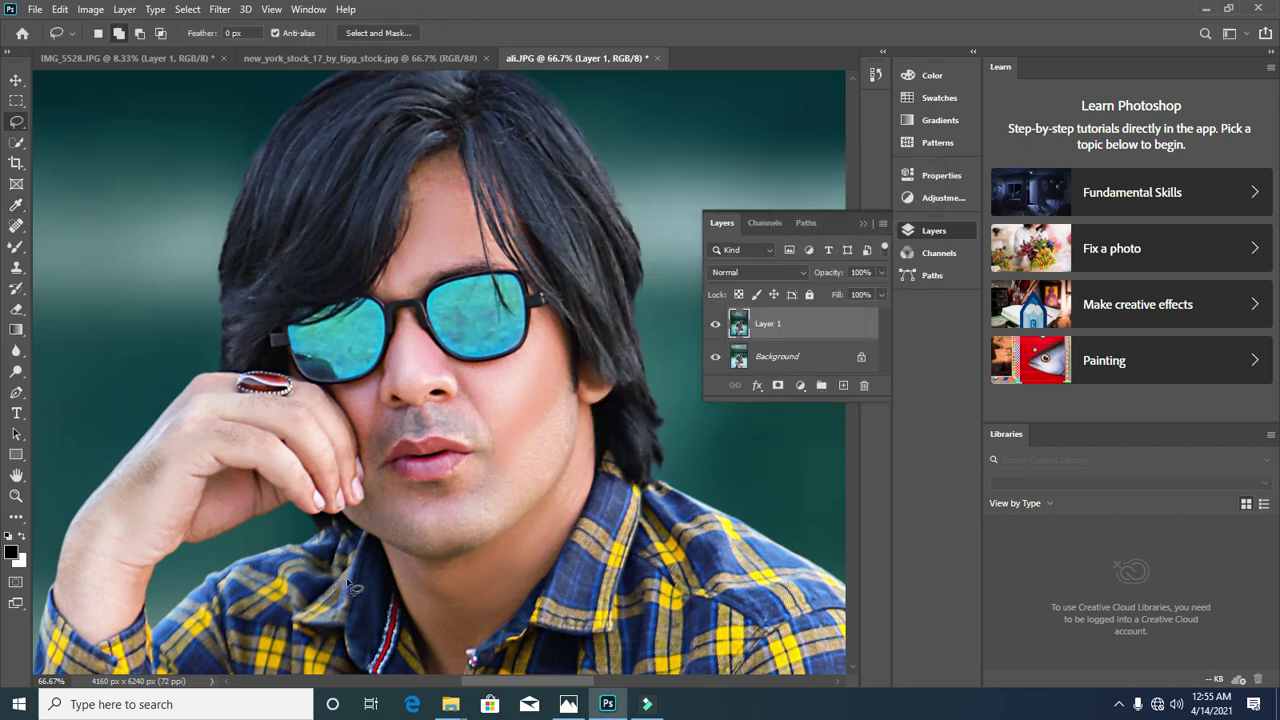
Step: Examine the recolored lips against the whole composite and again close up
key("ctrl+minus")
key("ctrl+minus")
key("ctrl+minus")
key("ctrl+minus")
key("ctrl+minus")
key("ctrl+minus")
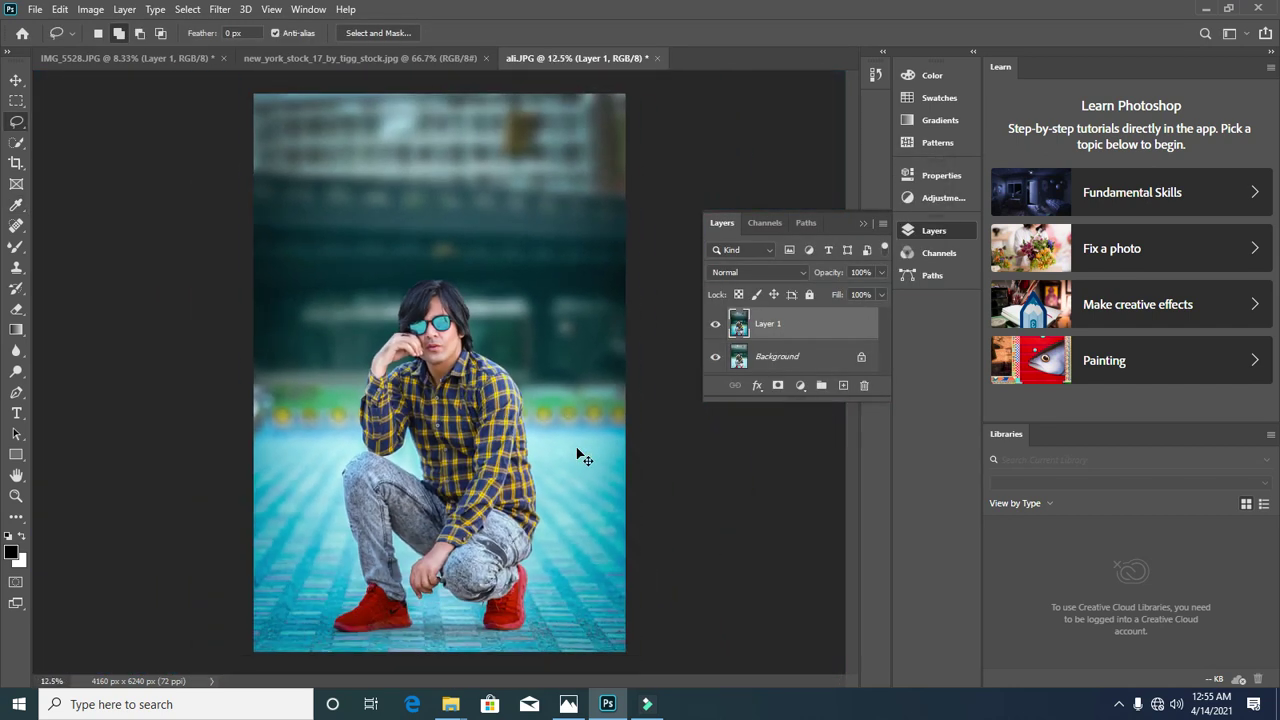
key("ctrl+plus")
key("ctrl+plus")
key("ctrl+plus")
key("ctrl+plus")
key("ctrl+plus")
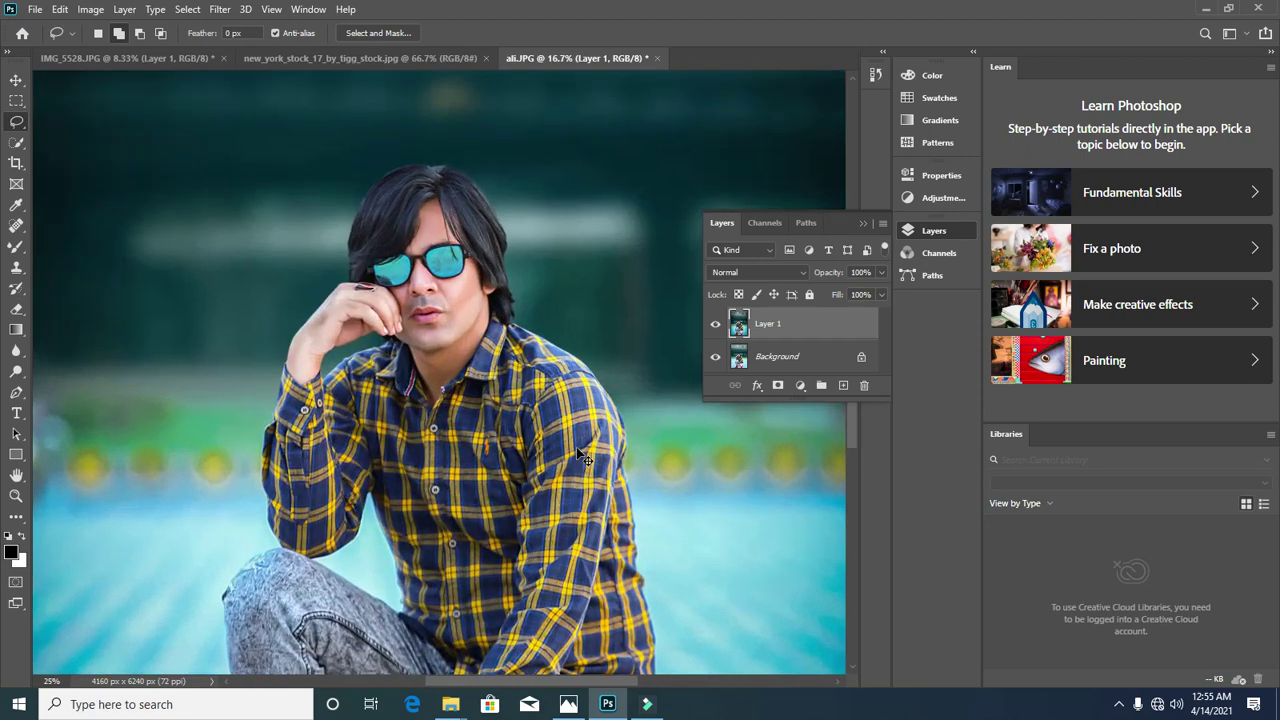
scroll(576, 447, "up", 2)
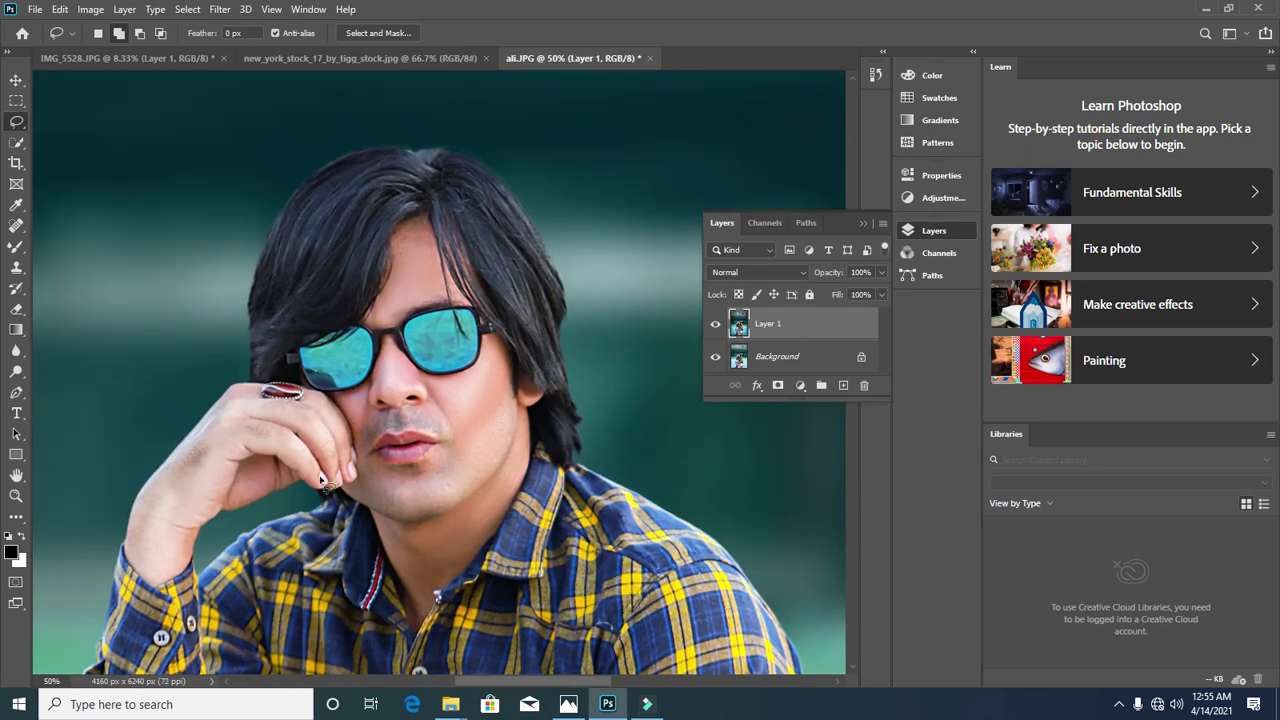
Step: Select both sunglasses lenses with the Quick Selection tool, undoing the last stray addition
left_click(16, 143)
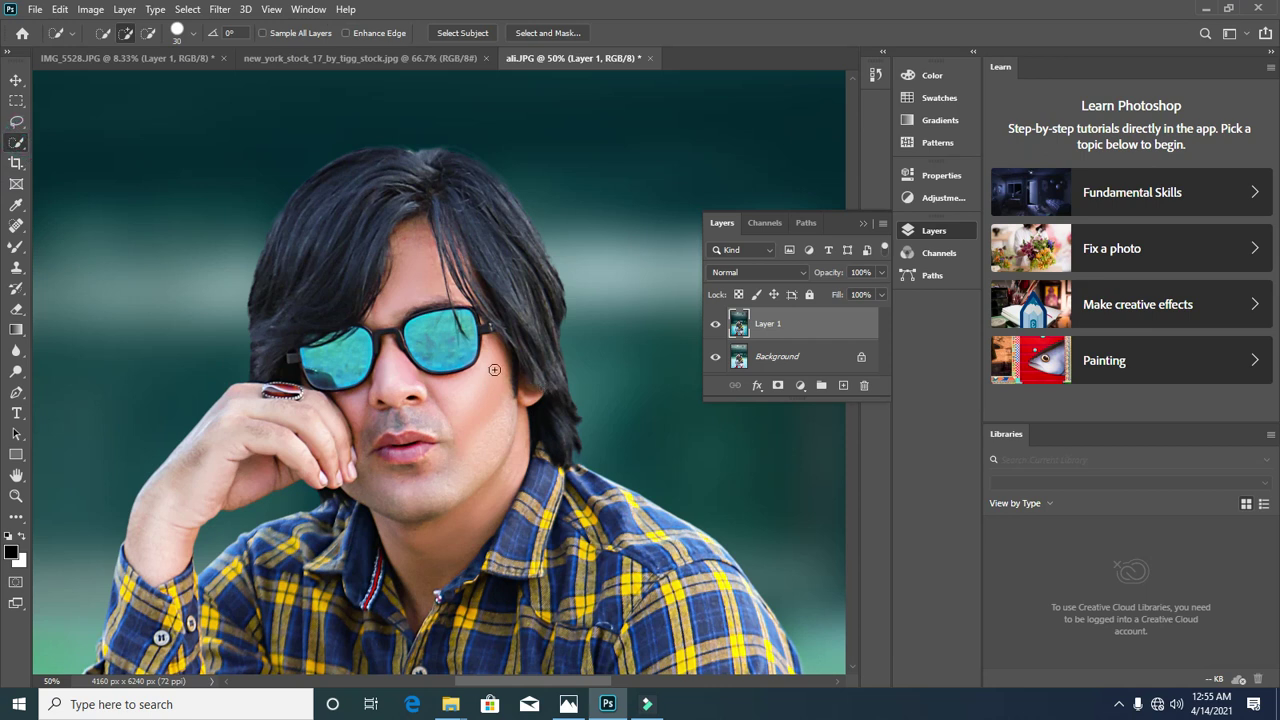
mouse_move(436, 340)
left_mouse_down()
mouse_move(367, 368)
mouse_move(335, 358)
mouse_move(345, 363)
mouse_move(316, 374)
left_mouse_up()
left_click(315, 347)
left_click(333, 338)
left_click(313, 342)
left_click(349, 335)
key("ctrl+z")
Step: Refine the selection edge with the Lasso around the lens nearest the raised hand, including its hair-covered upper rim
key("ctrl+plus")
key("ctrl+plus")
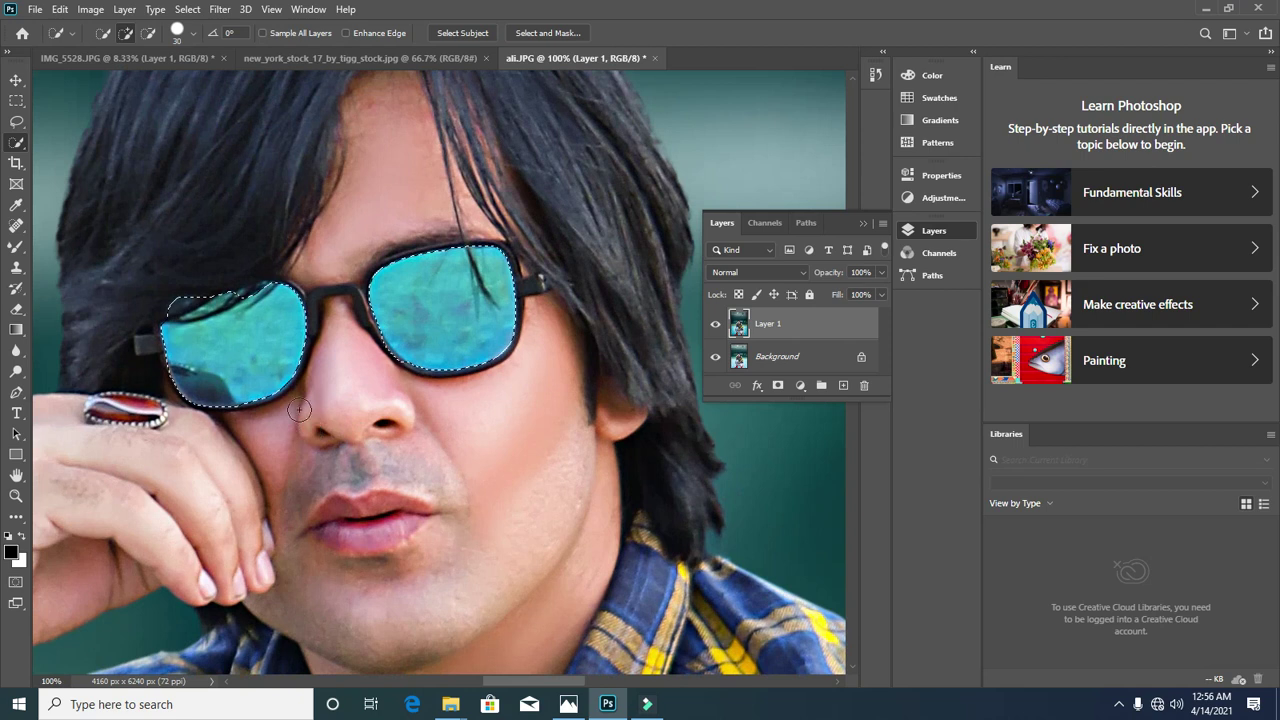
key("ctrl+plus")
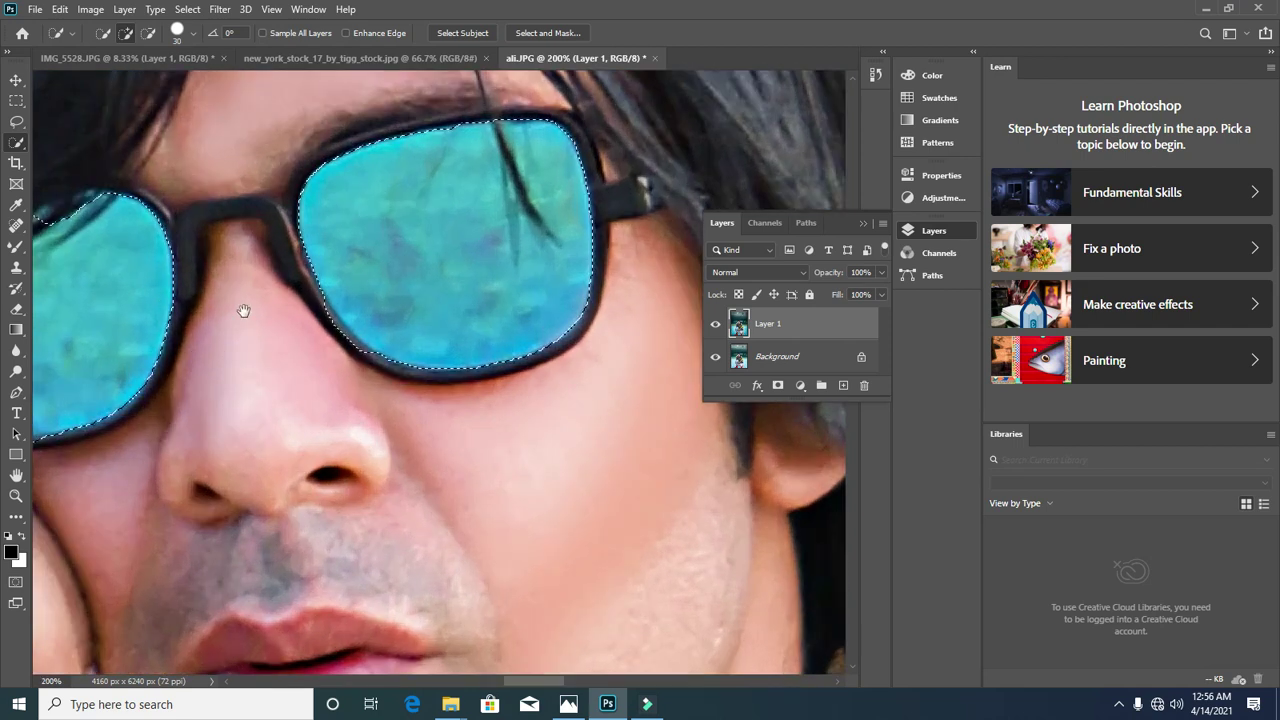
left_click_drag(126, 292, 314, 307)
key("l")
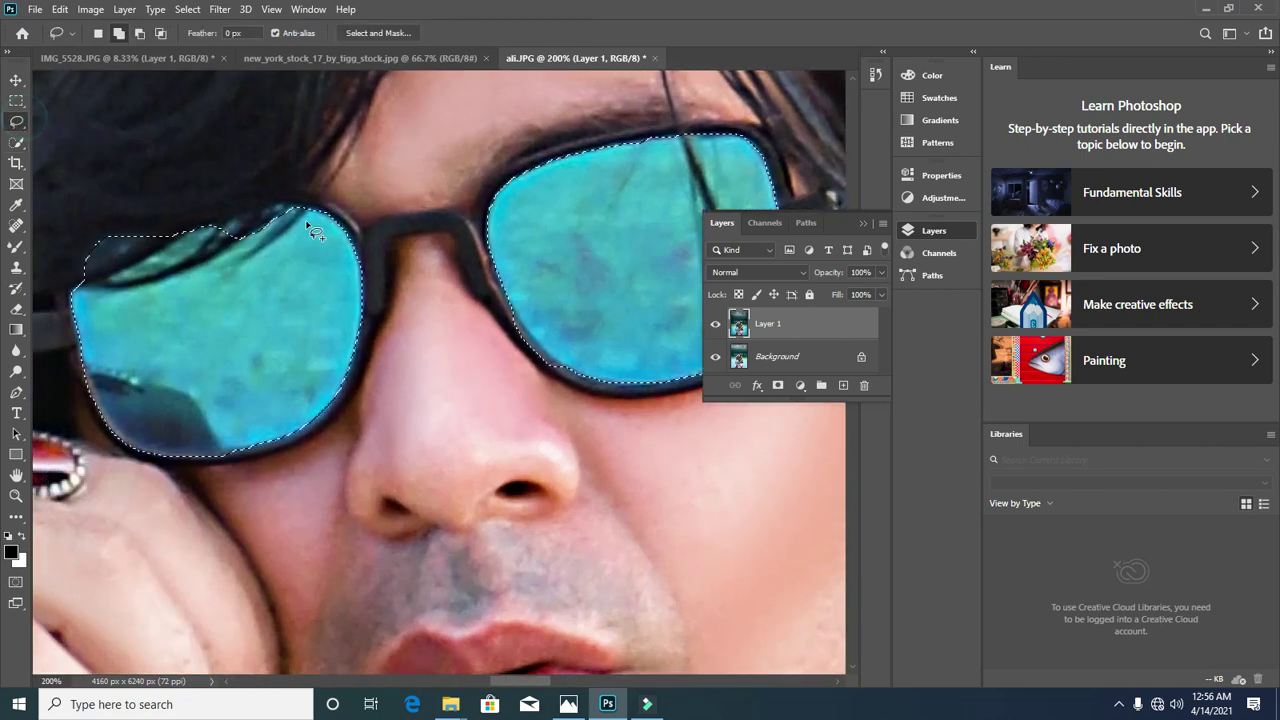
mouse_move(308, 220)
left_mouse_down()
mouse_move(335, 215)
mouse_move(280, 206)
mouse_move(218, 225)
mouse_move(246, 263)
mouse_move(289, 251)
mouse_move(303, 218)
mouse_move(328, 220)
mouse_move(300, 204)
mouse_move(240, 214)
mouse_move(188, 238)
mouse_move(185, 270)
left_mouse_up()
left_click_drag(186, 226, 86, 257)
left_click_drag(265, 318, 262, 318)
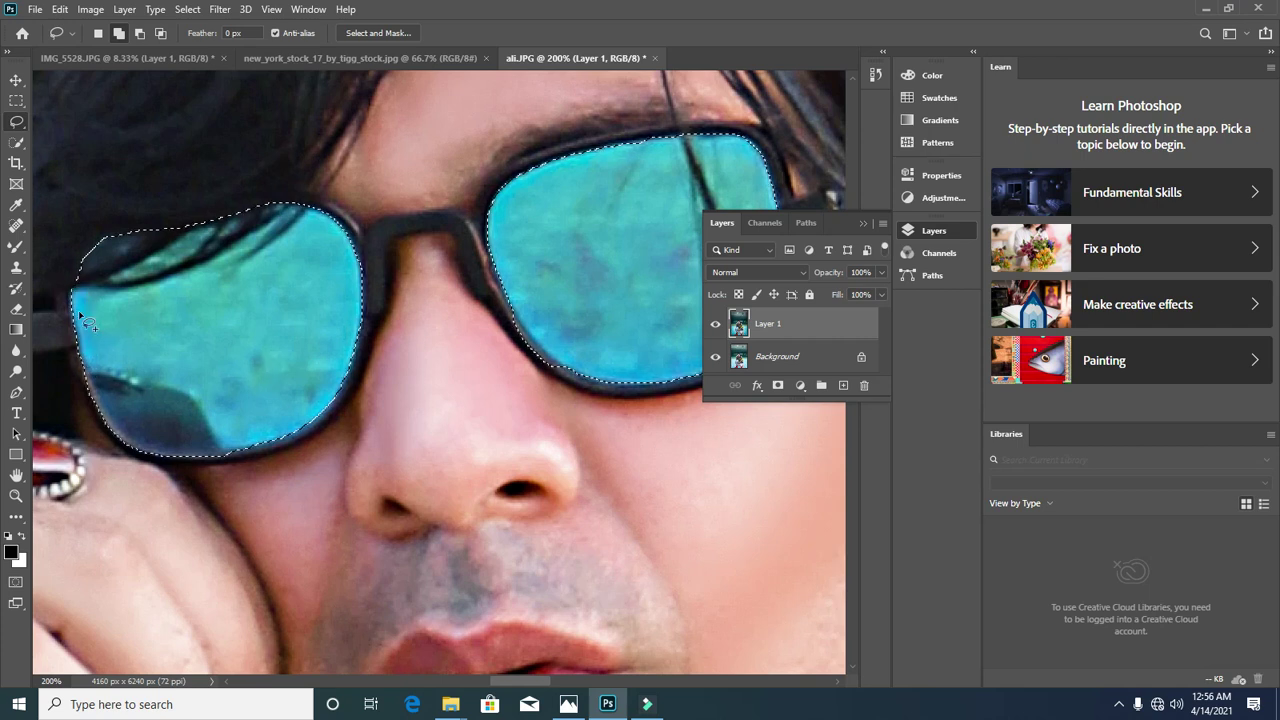
left_click_drag(71, 288, 72, 307)
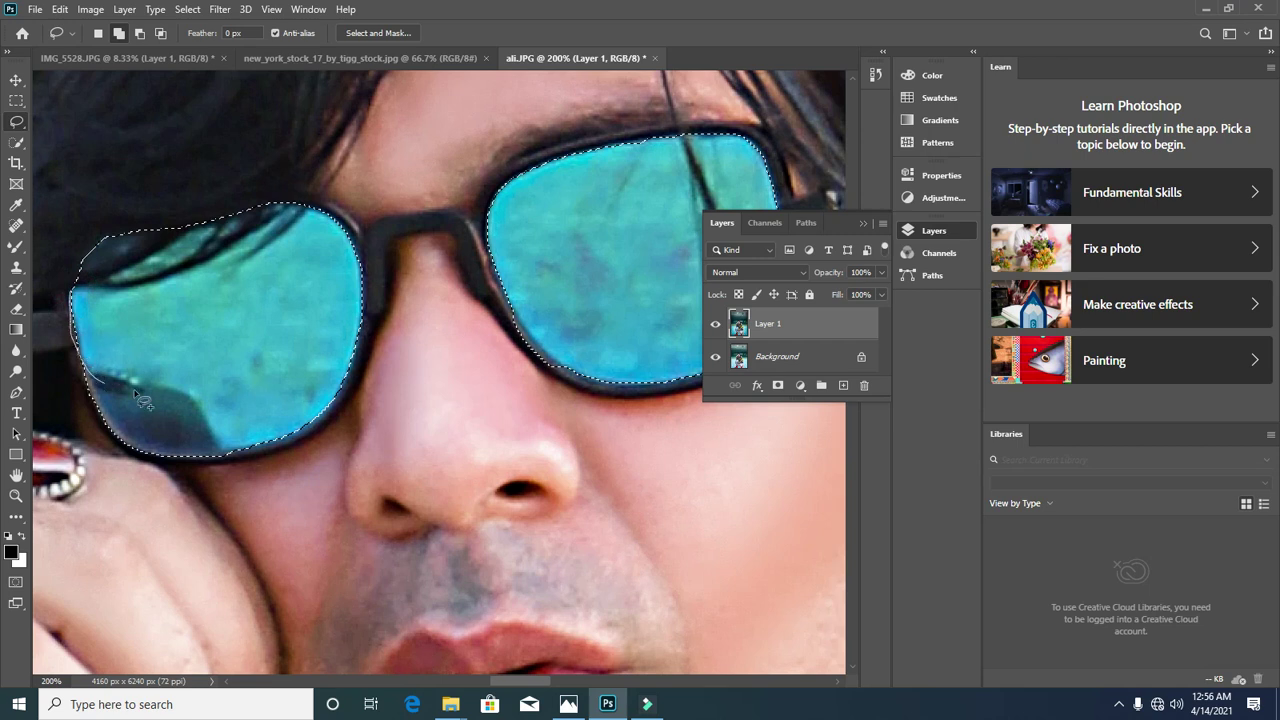
mouse_move(355, 370)
left_mouse_down()
mouse_move(332, 420)
mouse_move(302, 444)
mouse_move(227, 462)
left_mouse_up()
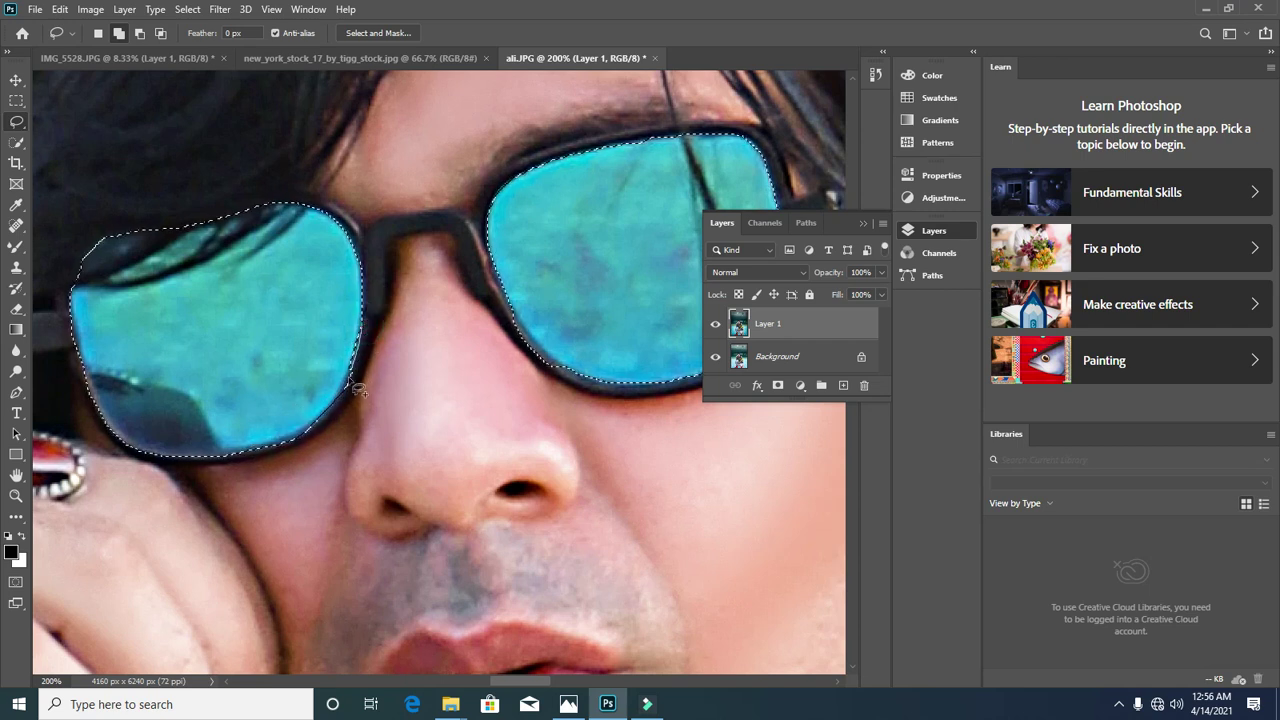
key("ctrl+d")
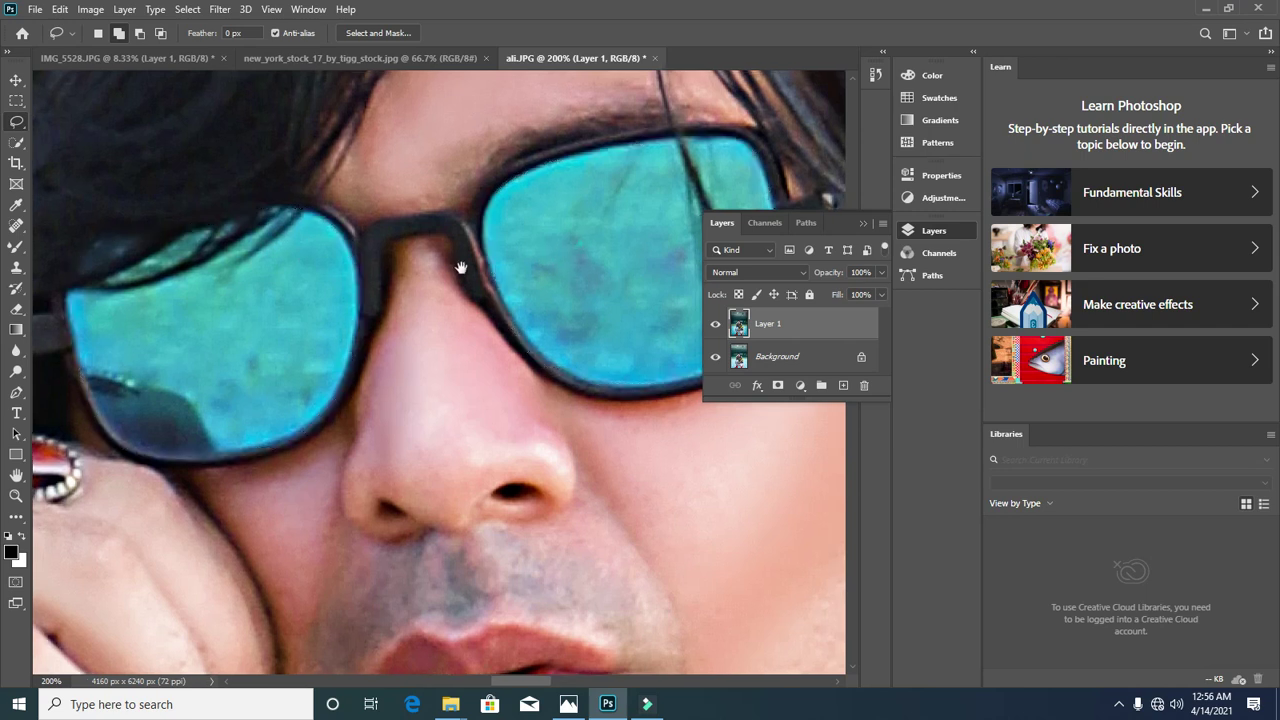
Step: Clean up the selection edge around the other lens with the Lasso and feather the selection of both lenses
left_click_drag(461, 268, 154, 295)
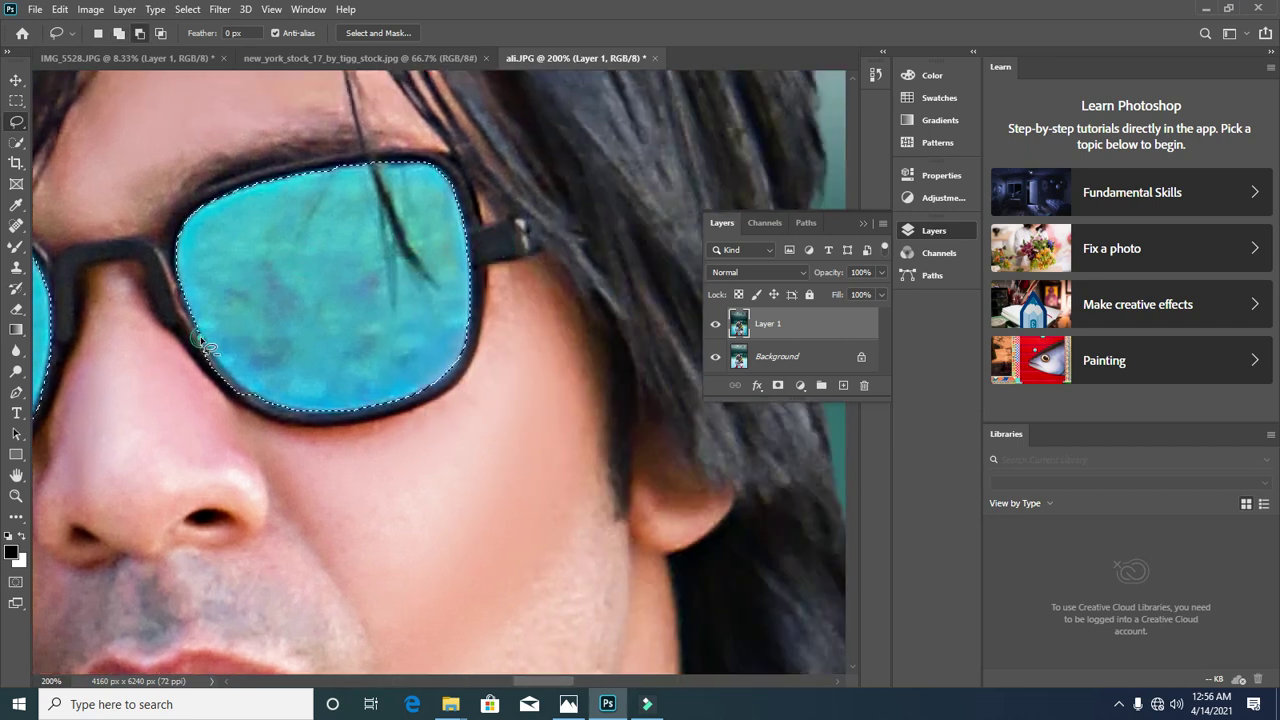
mouse_move(240, 391)
left_mouse_down()
mouse_move(264, 415)
mouse_move(156, 328)
mouse_move(190, 330)
left_mouse_up()
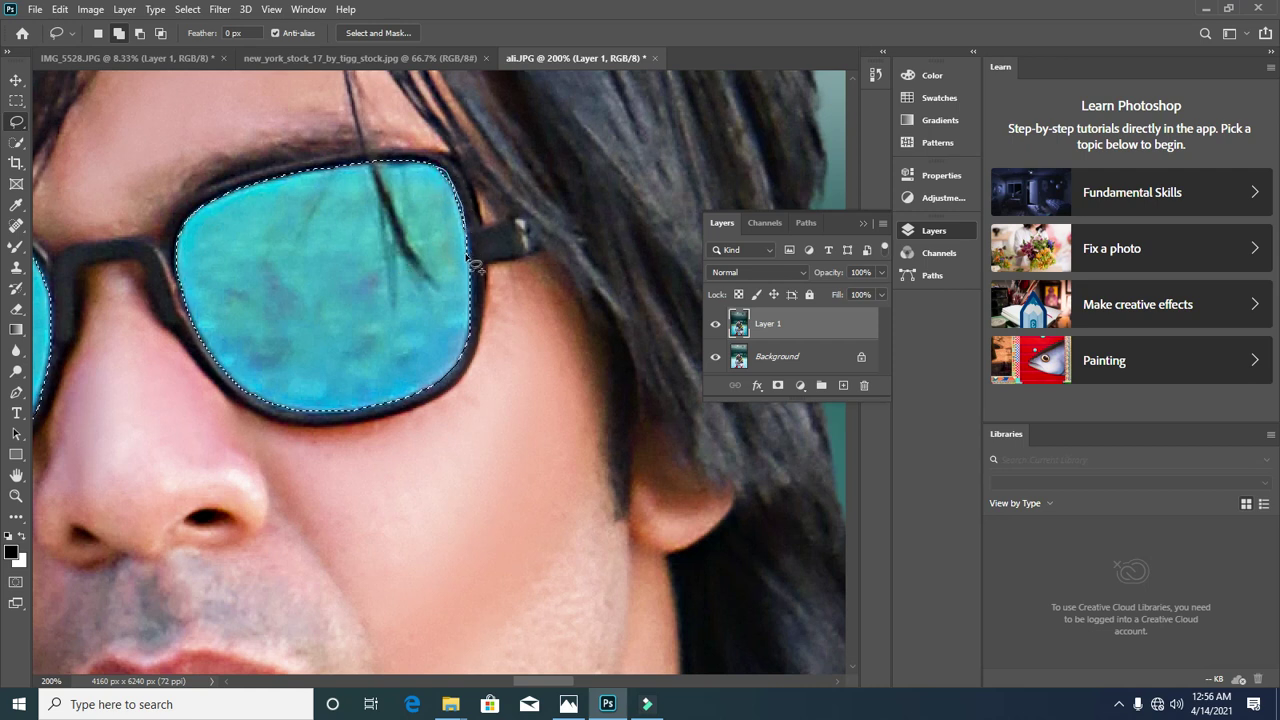
key("ctrl+minus")
key("ctrl+minus")
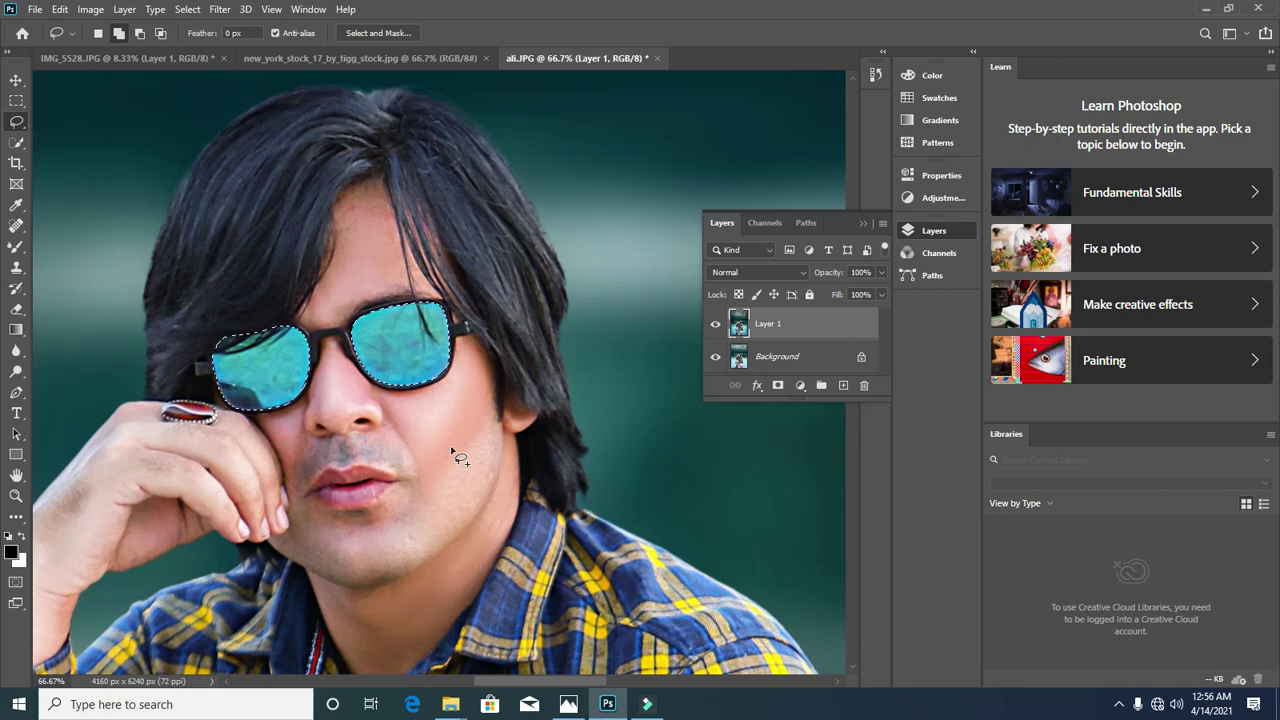
key("shift+F6")
left_click(838, 267)
Step: Recolor the selected lenses red with Hue/Saturation, using hue -180 and saturation +6
key("ctrl+u")
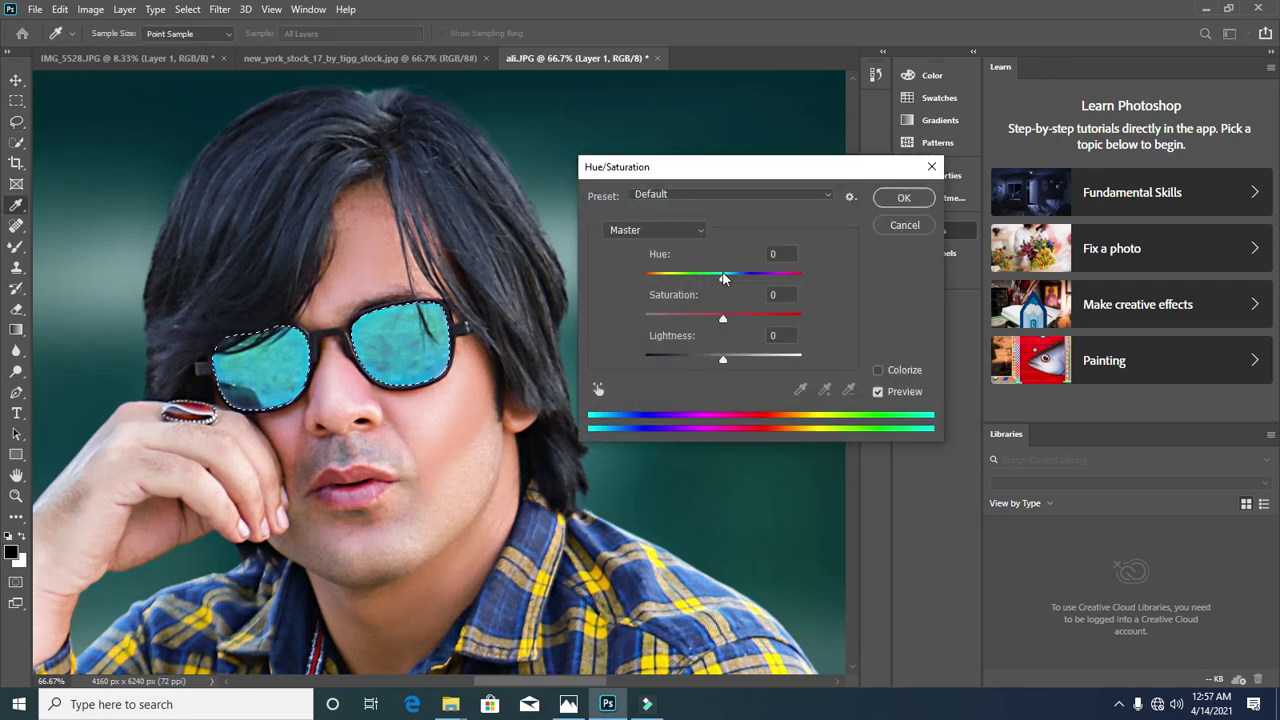
left_click_drag(723, 277, 634, 284)
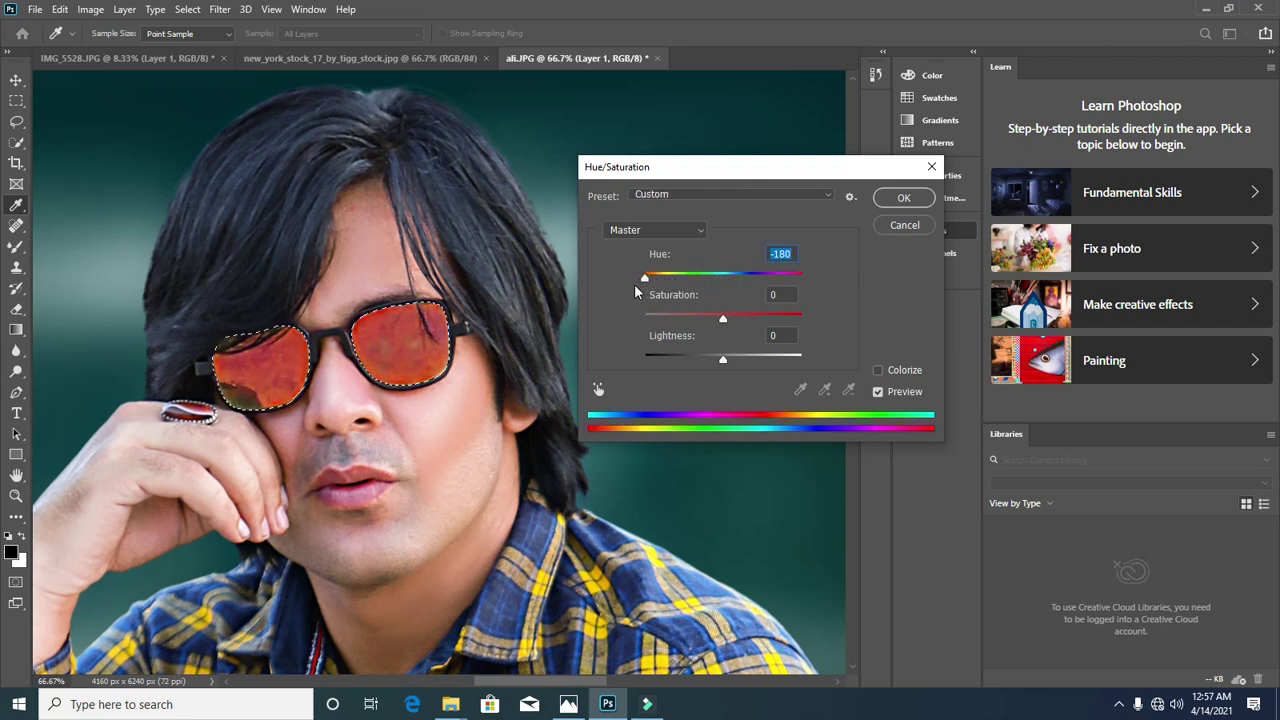
key("ctrl+minus")
key("ctrl+minus")
key("ctrl+minus")
key("ctrl+minus")
key("ctrl+minus")
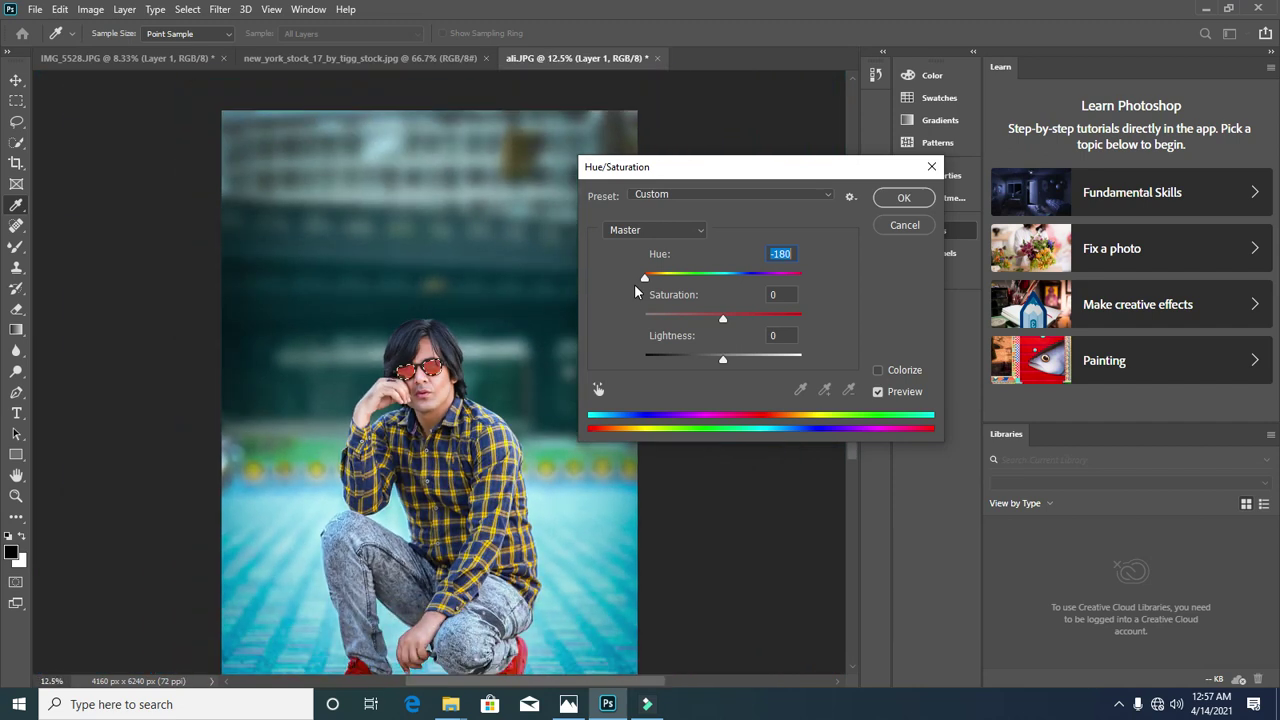
key("ctrl+plus")
key("ctrl+plus")
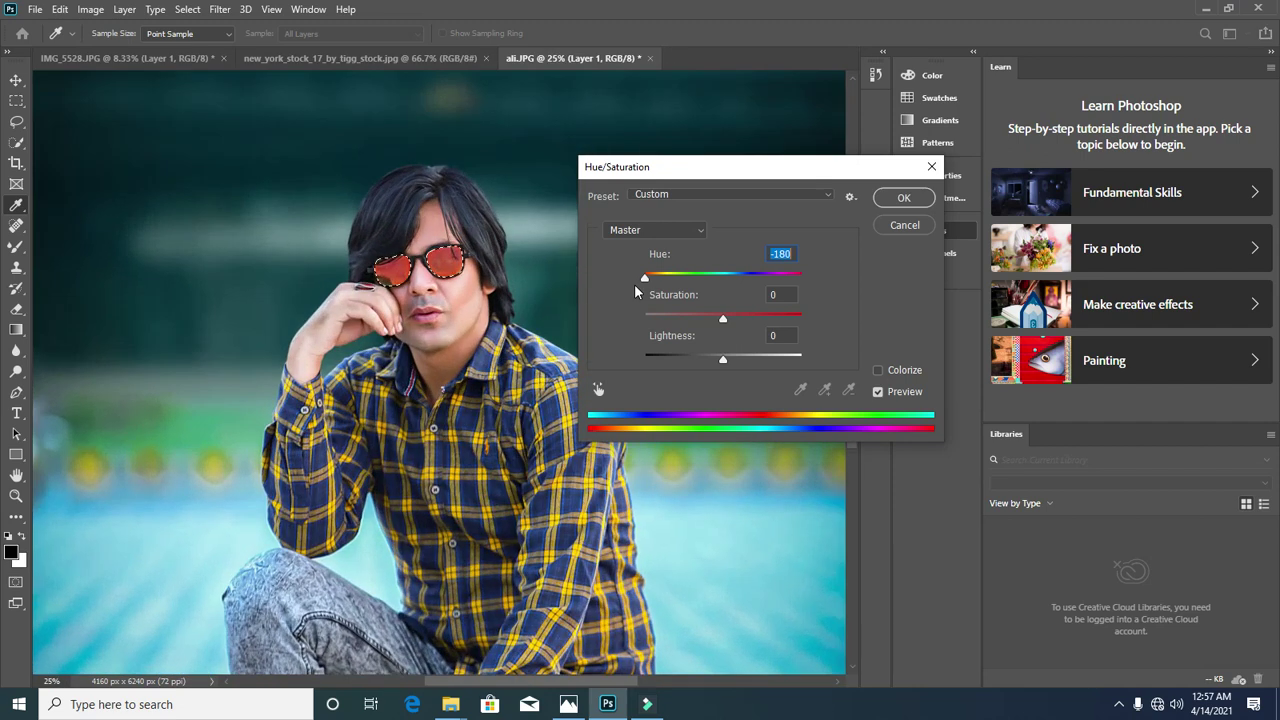
left_click_drag(452, 402, 406, 295)
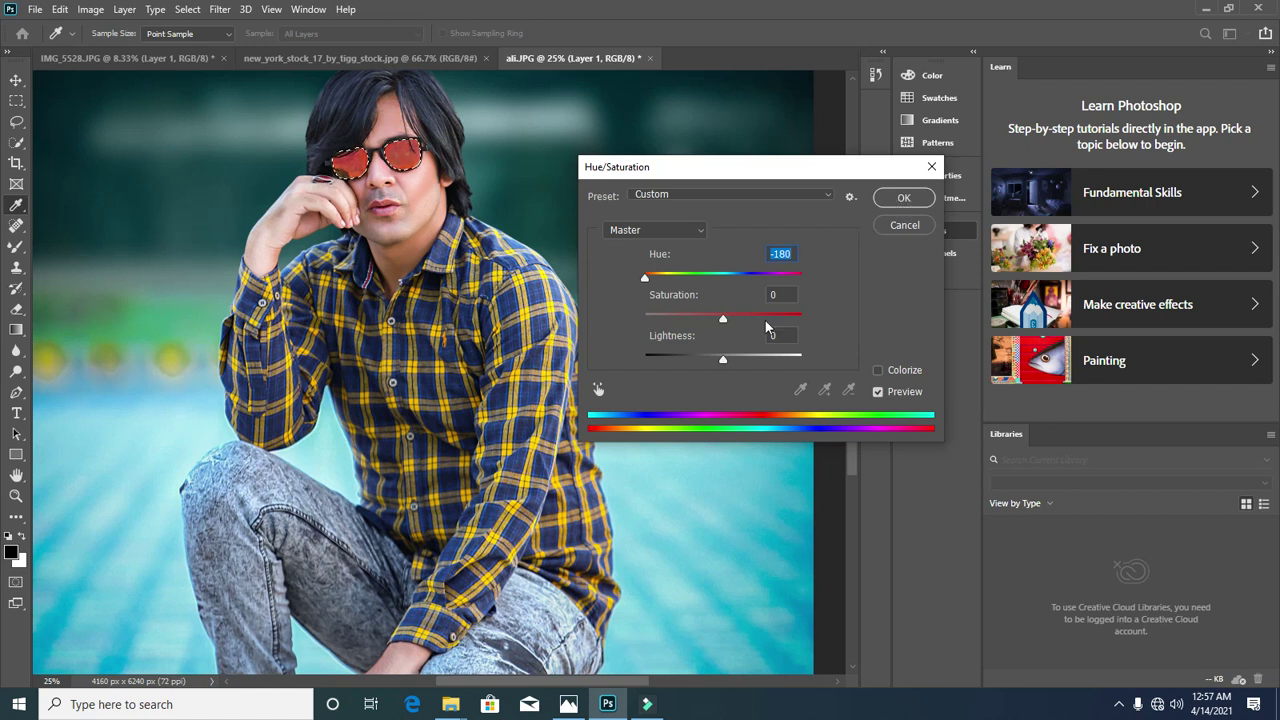
left_click(729, 318)
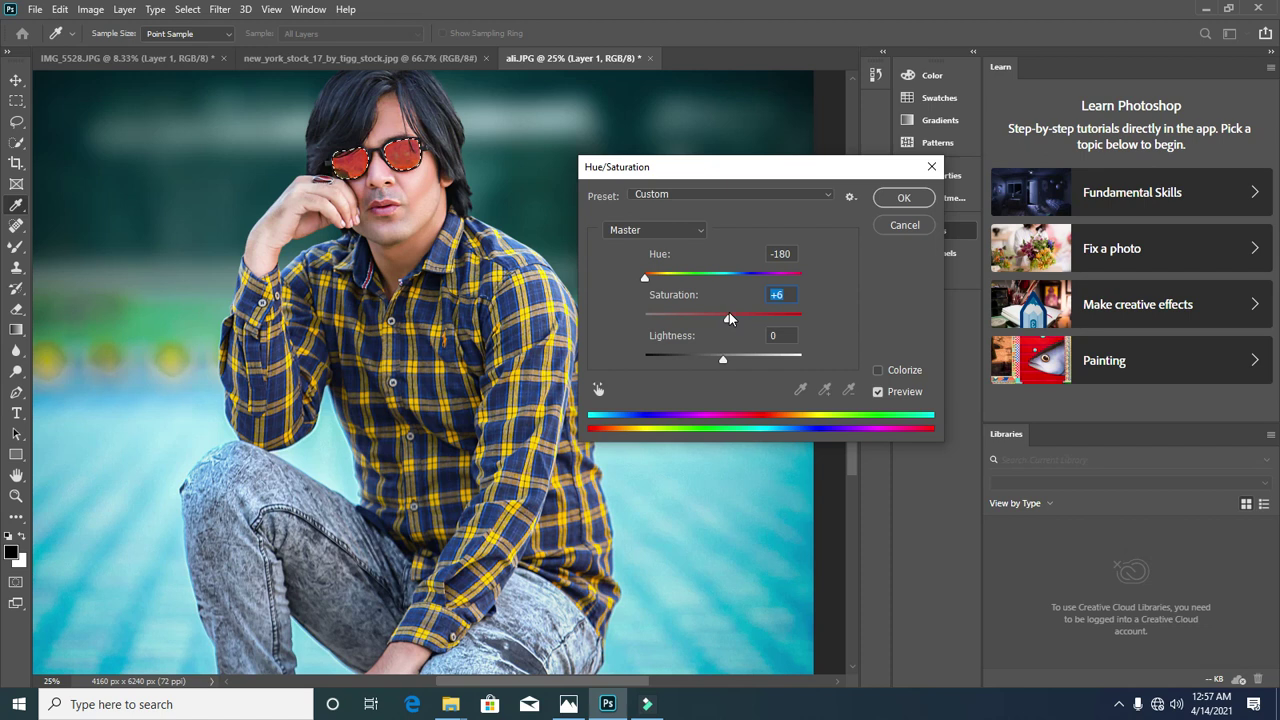
left_click(906, 199)
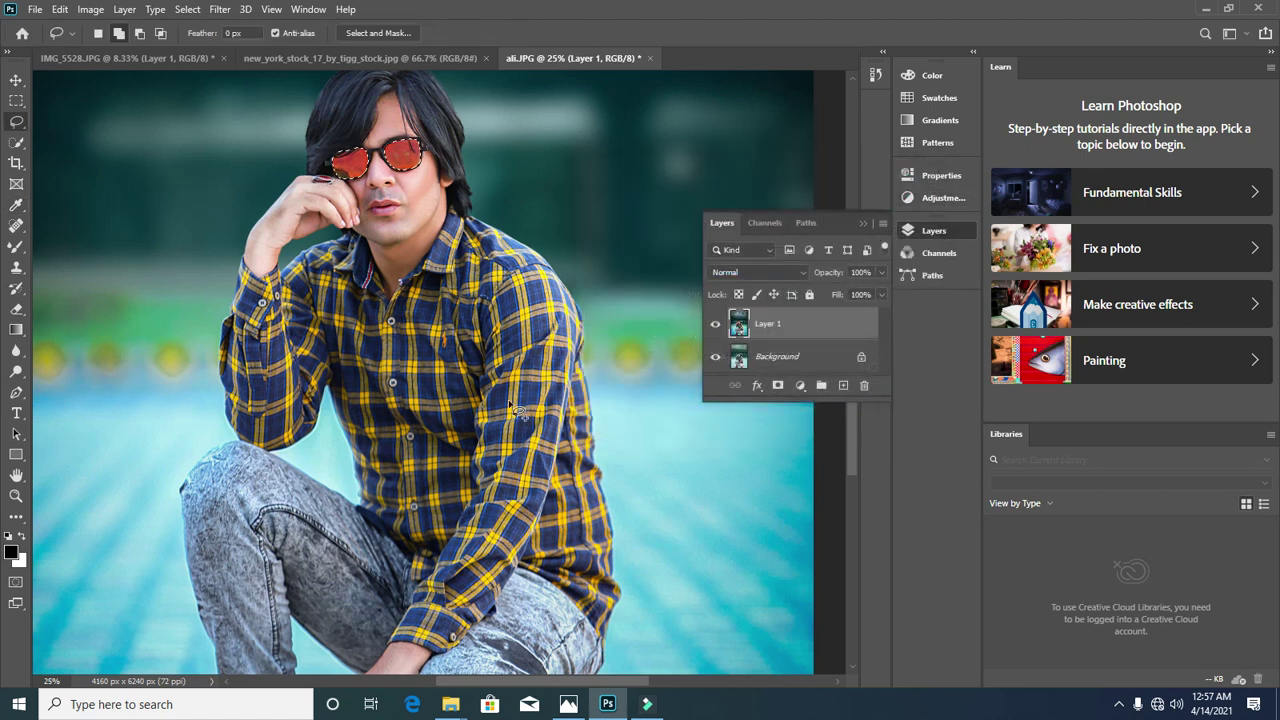
Step: Merge Layer 1 down into the Background and save ali.JPG
scroll(462, 447, "down", 5)
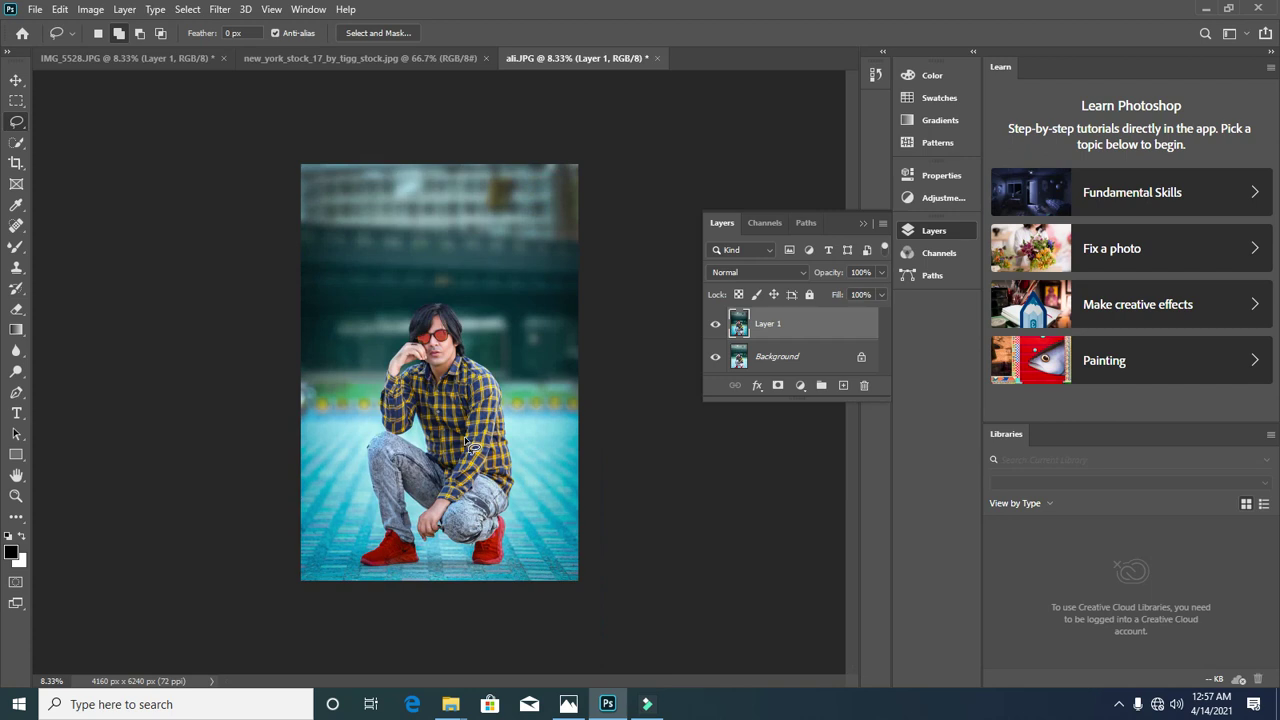
scroll(466, 444, "up", 5)
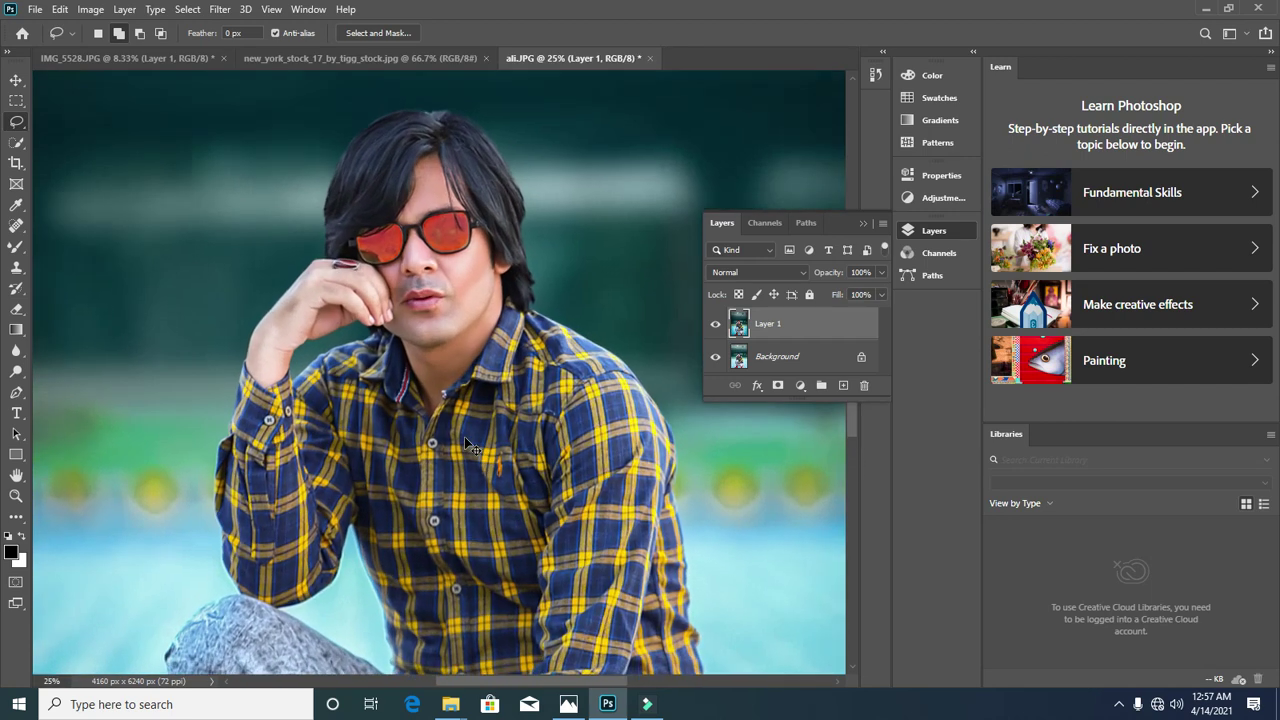
scroll(466, 444, "up", 1)
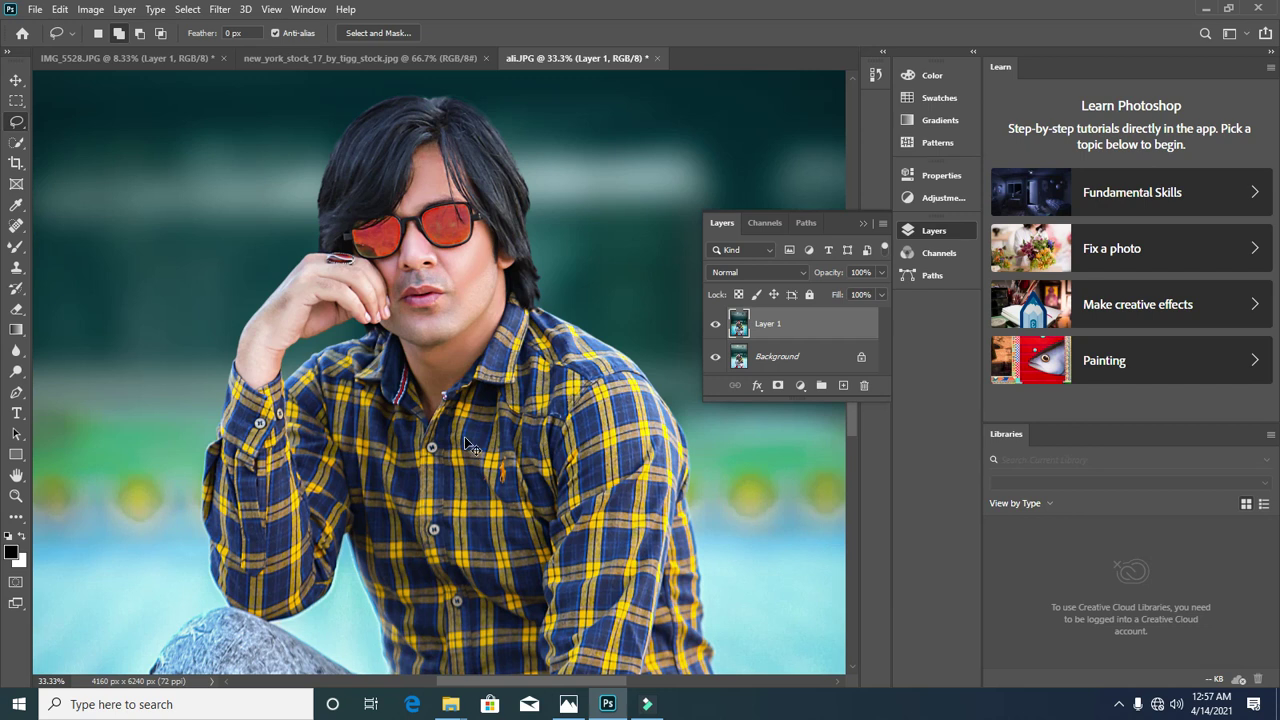
scroll(466, 444, "down", 4)
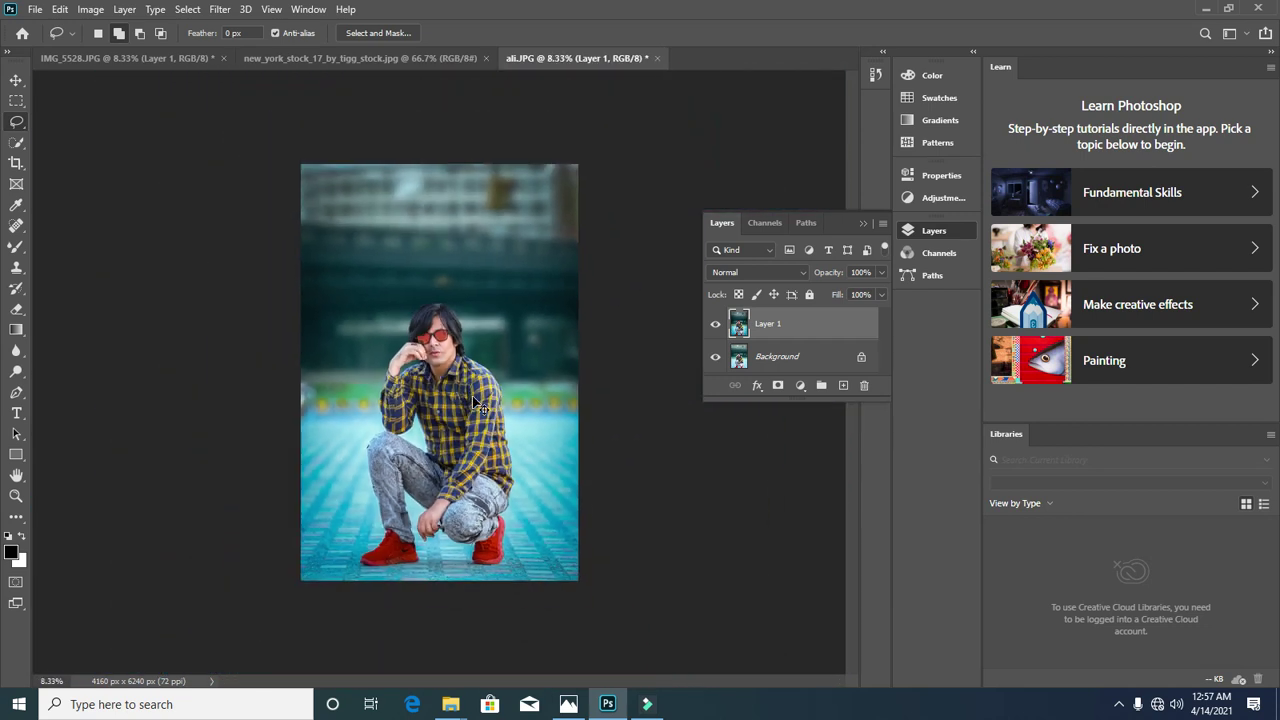
key("ctrl+e")
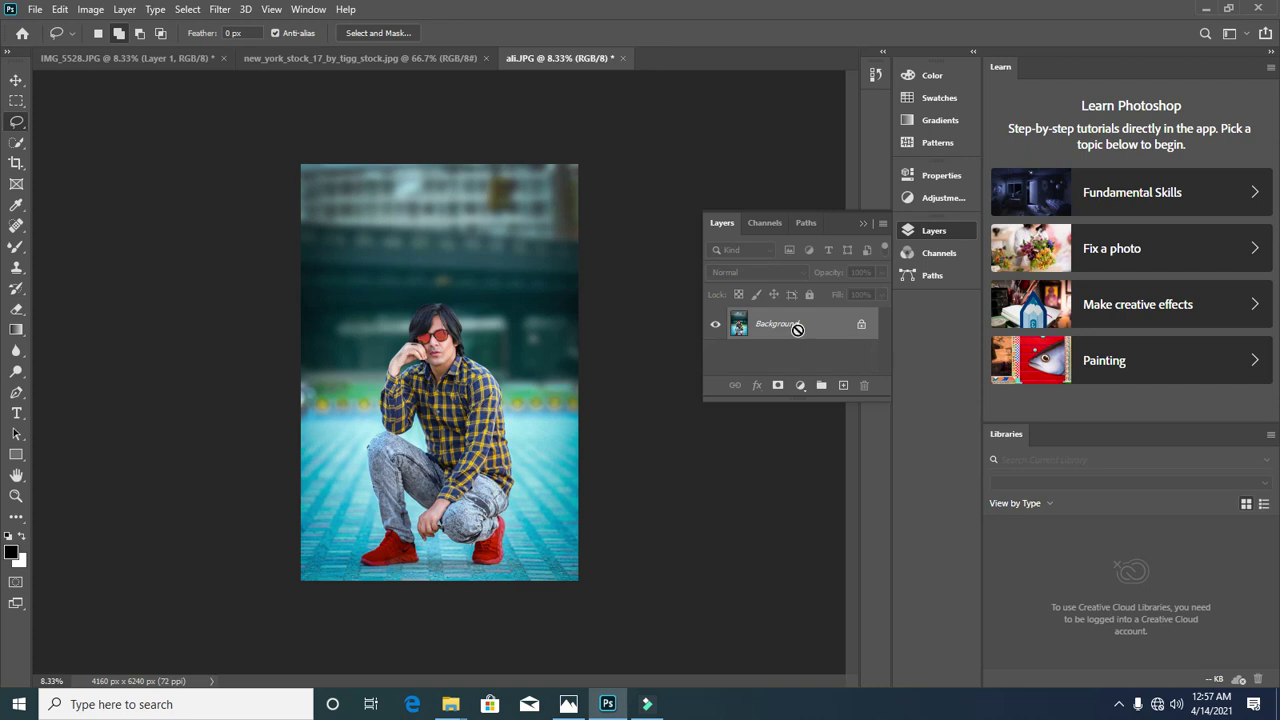
key("ctrl+s")
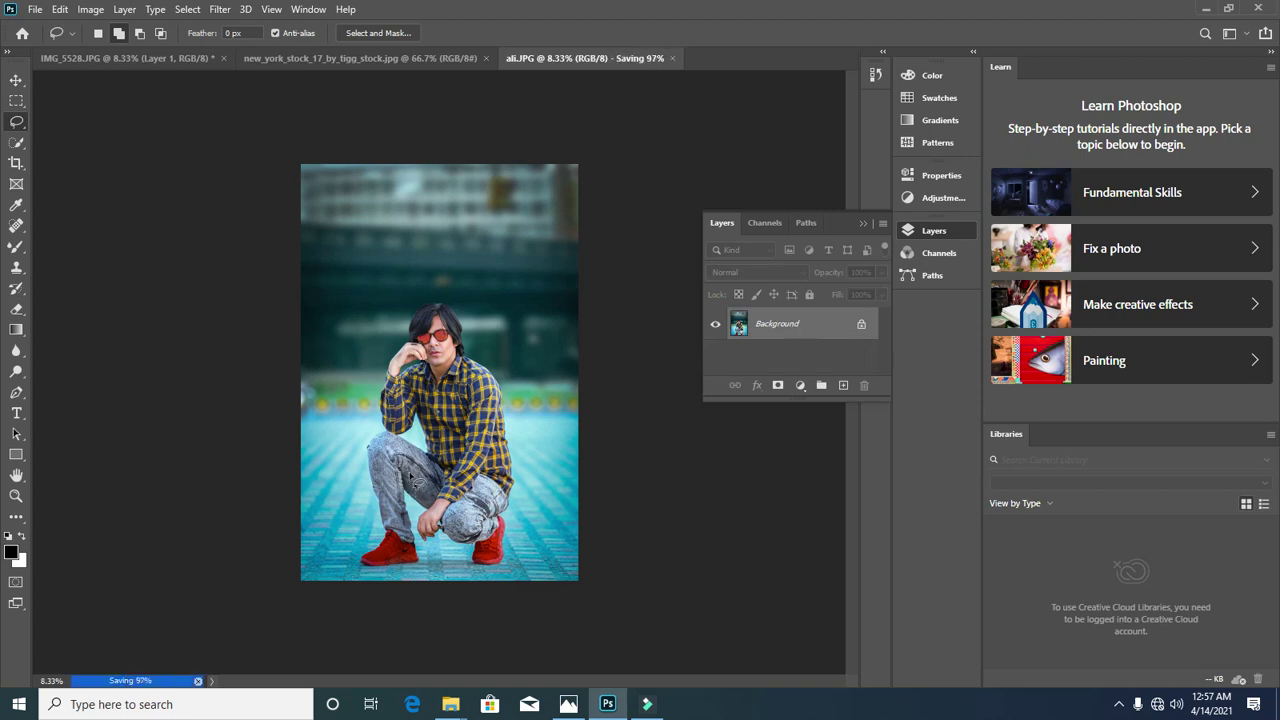
Step: Duplicate the merged Background layer
scroll(448, 476, "up", 1)
scroll(453, 476, "up", 1)
scroll(485, 470, "down", 1)
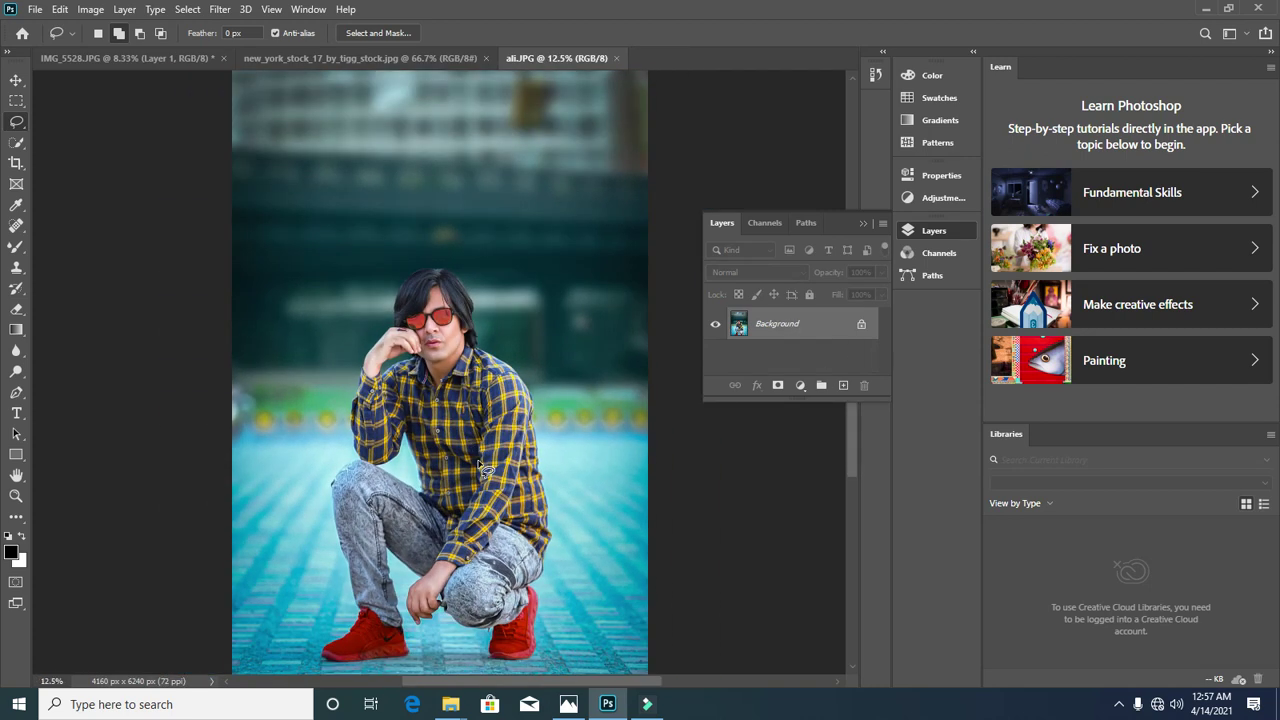
key("ctrl+j")
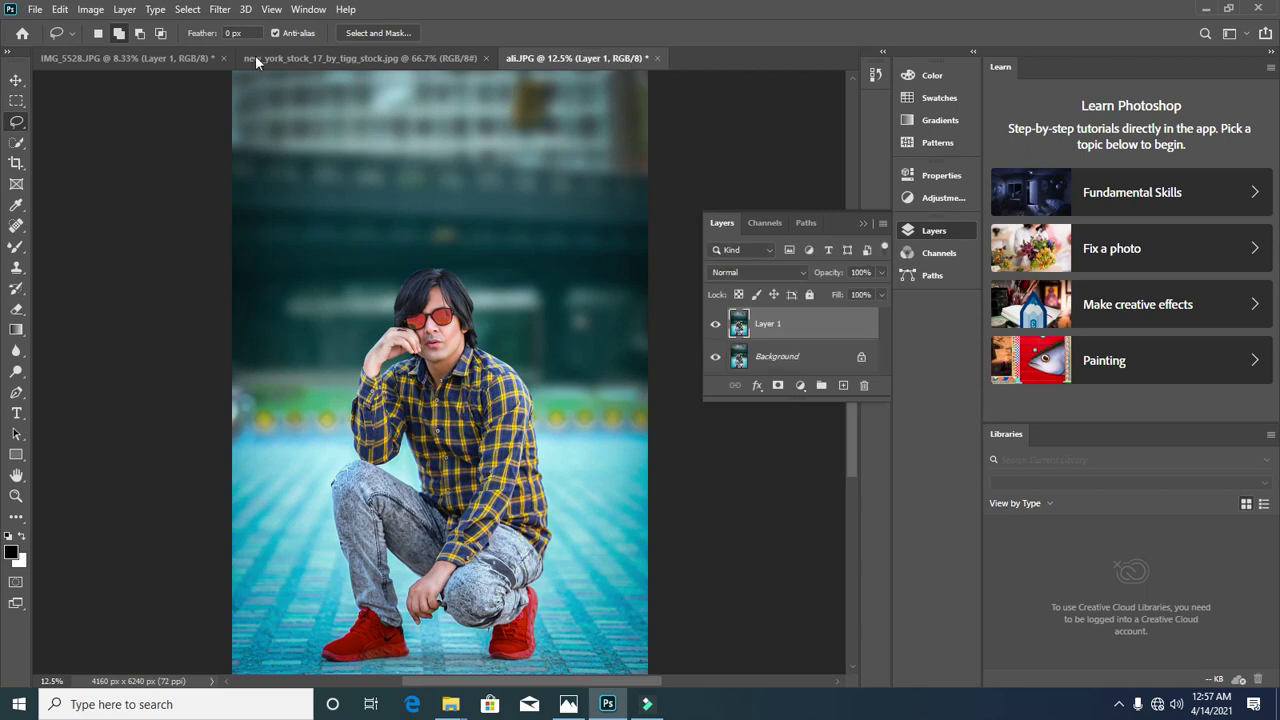
Step: Open Layer 1 in the Exposure X5 filter and expand the Cinema preset category
left_click(229, 14)
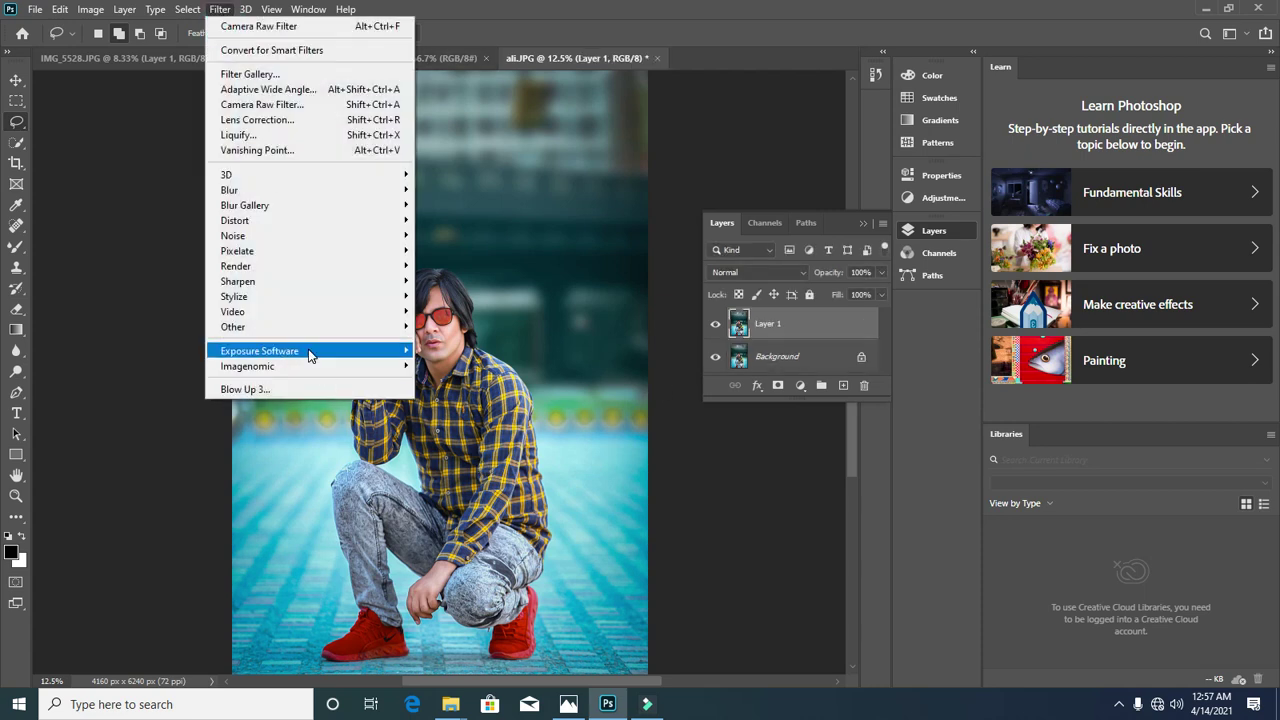
mouse_move(310, 355)
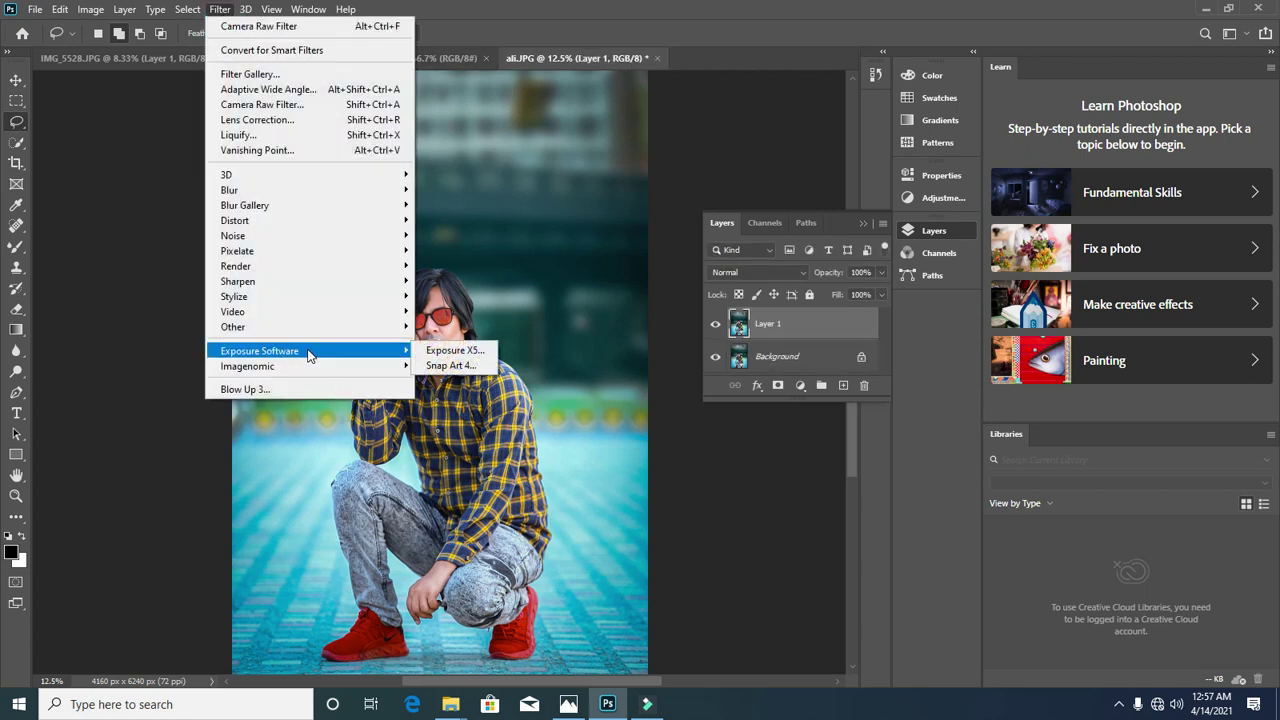
left_click(461, 352)
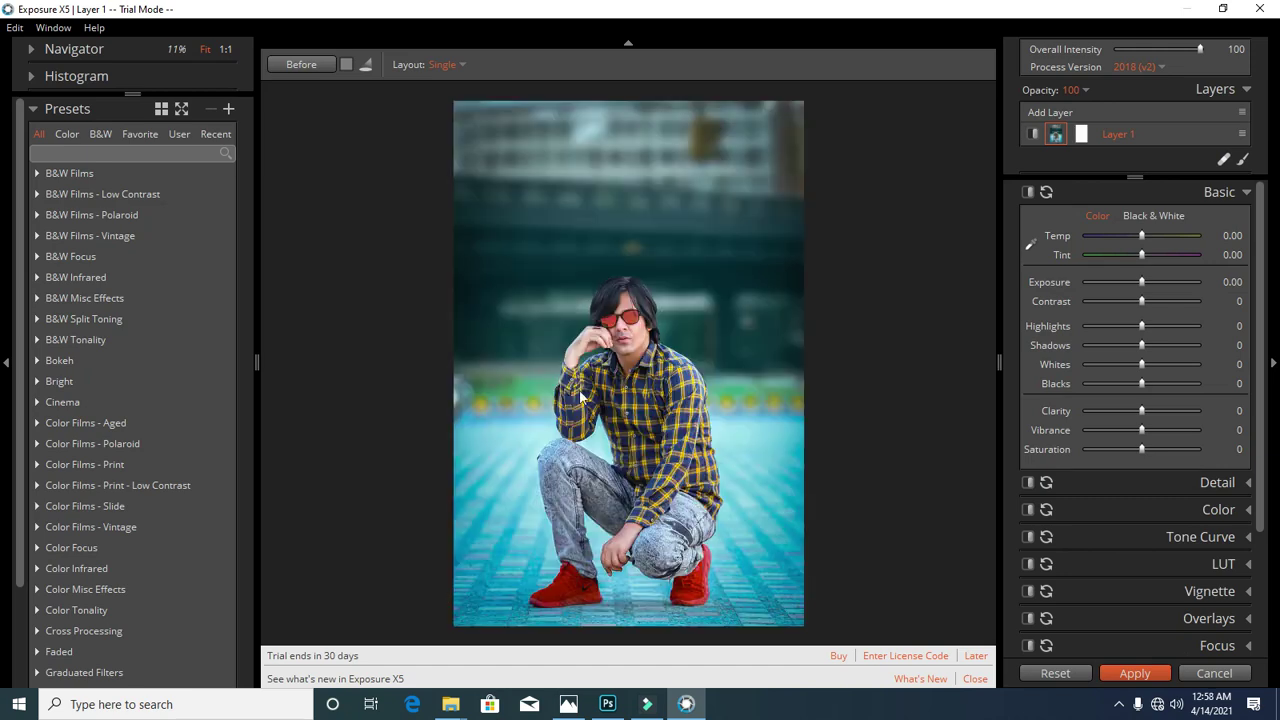
left_click(83, 403)
Step: Try the Bleach Bypass - Blown Highlights preset on the photo
left_click(208, 515)
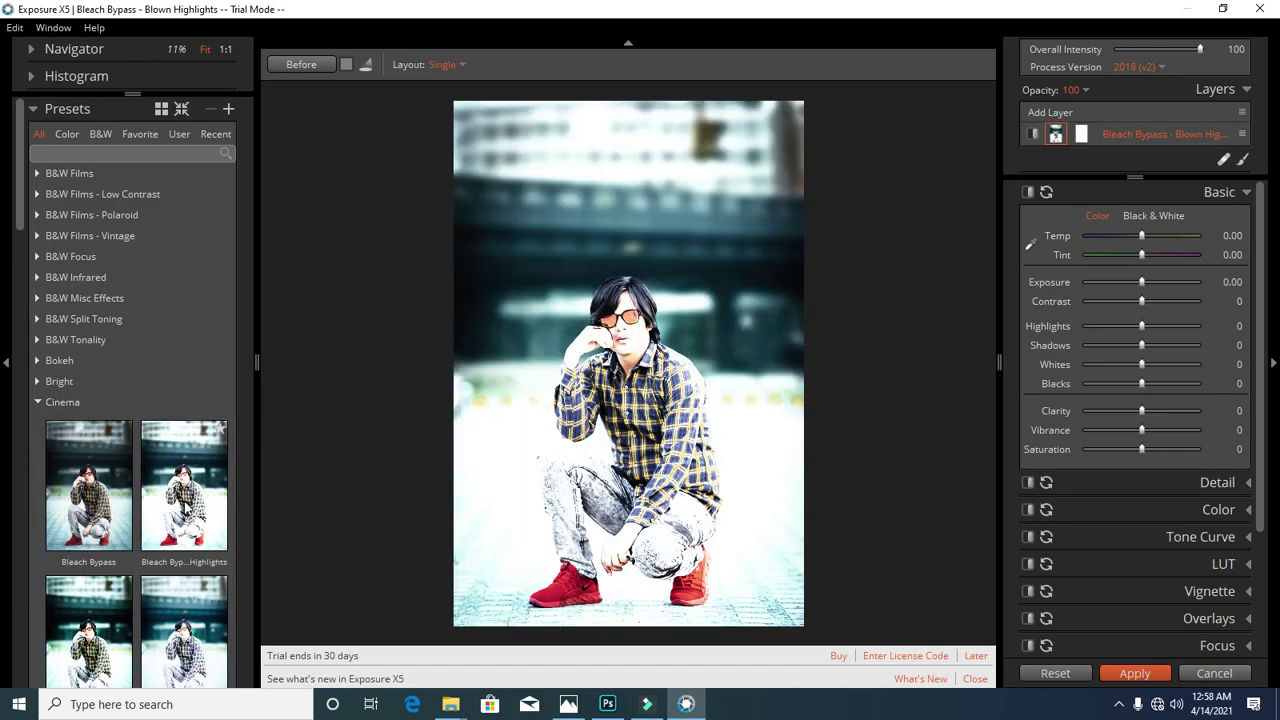
scroll(184, 509, "down", 1)
key("ctrl+z")
Step: Apply the Technicolor Process 2 (2-Strip) cinema preset to the photo
left_click_drag(16, 232, 18, 357)
left_click(204, 356)
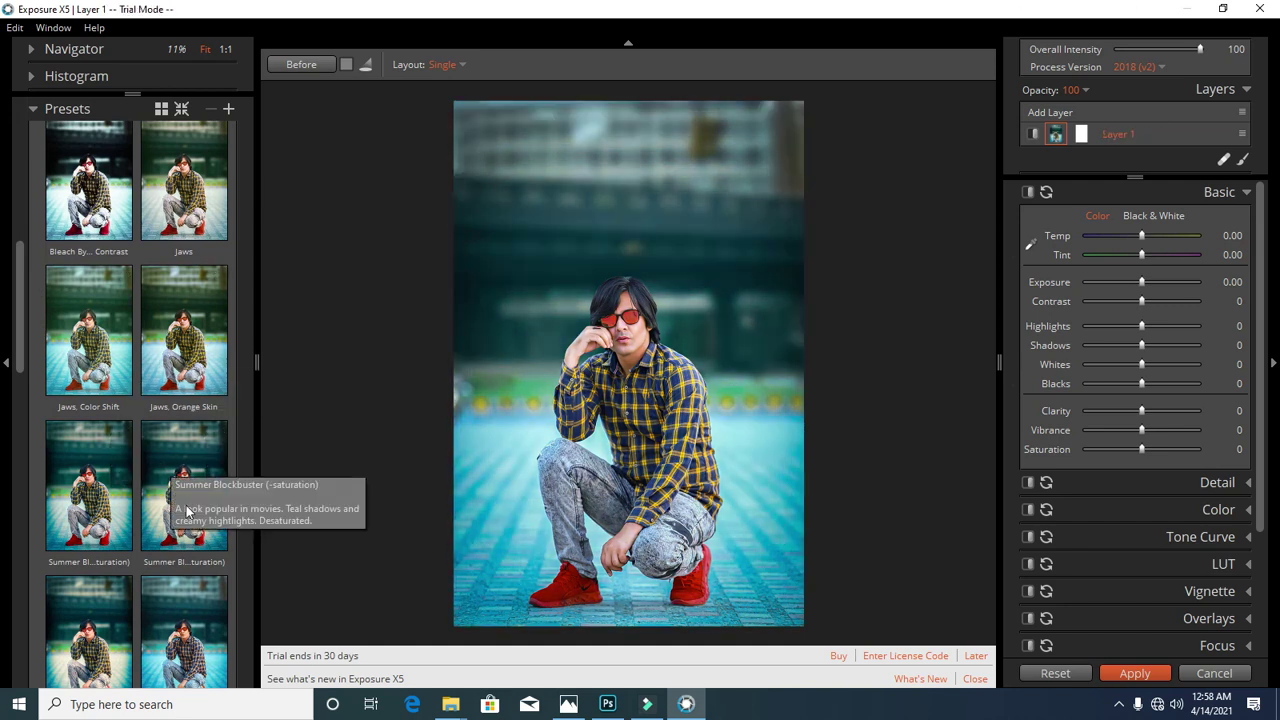
left_click(186, 606)
left_click_drag(20, 302, 50, 393)
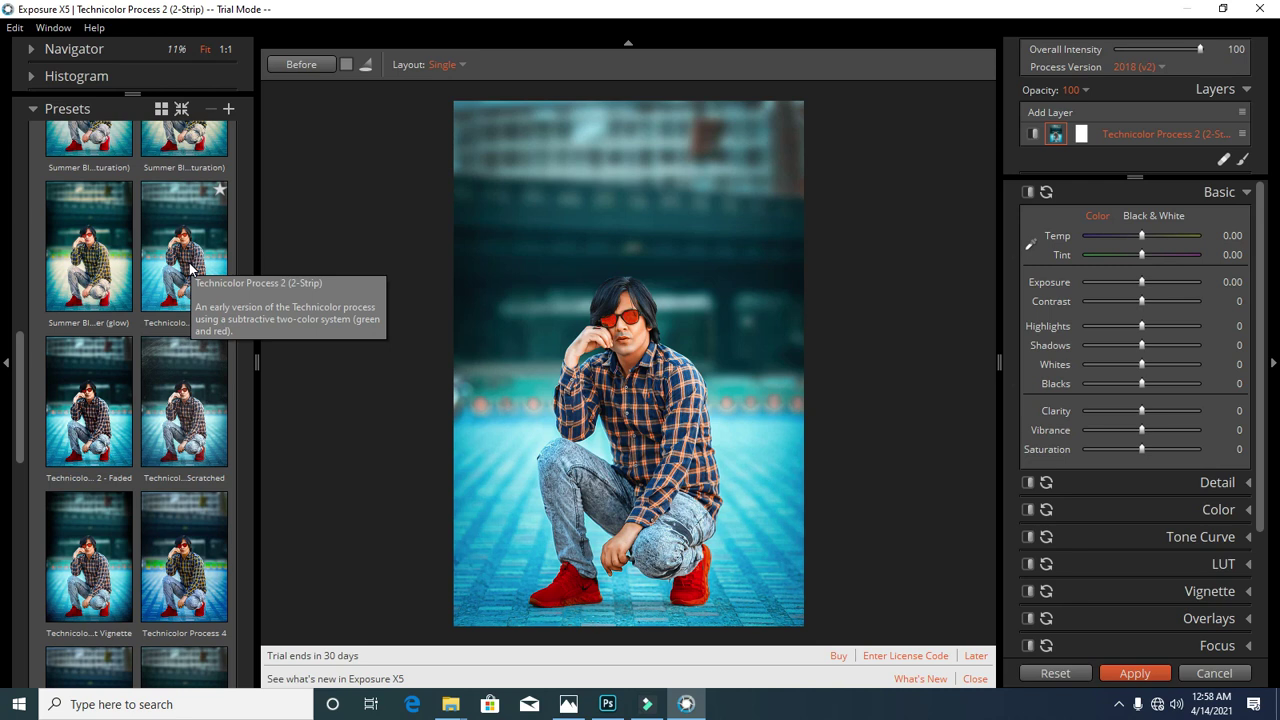
left_click(190, 268)
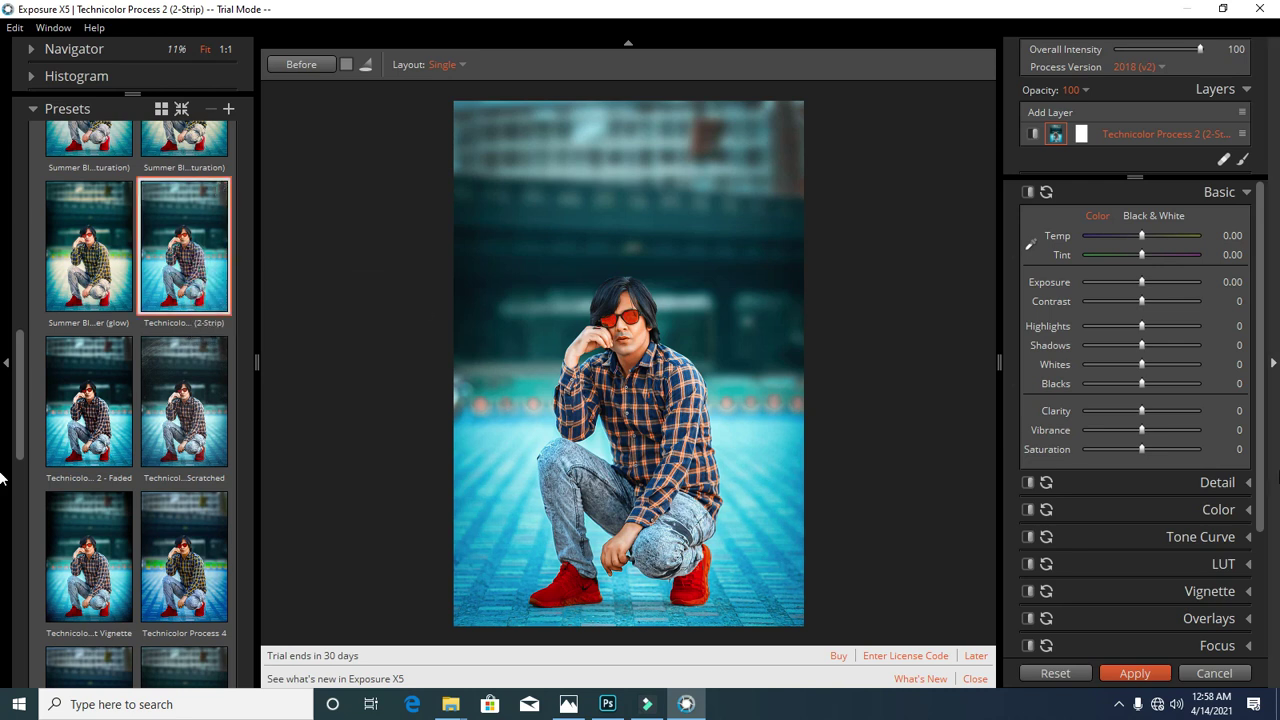
Step: Enable the Light Effect in the Overlays settings and open its library of light effects
left_click_drag(1261, 459, 1261, 499)
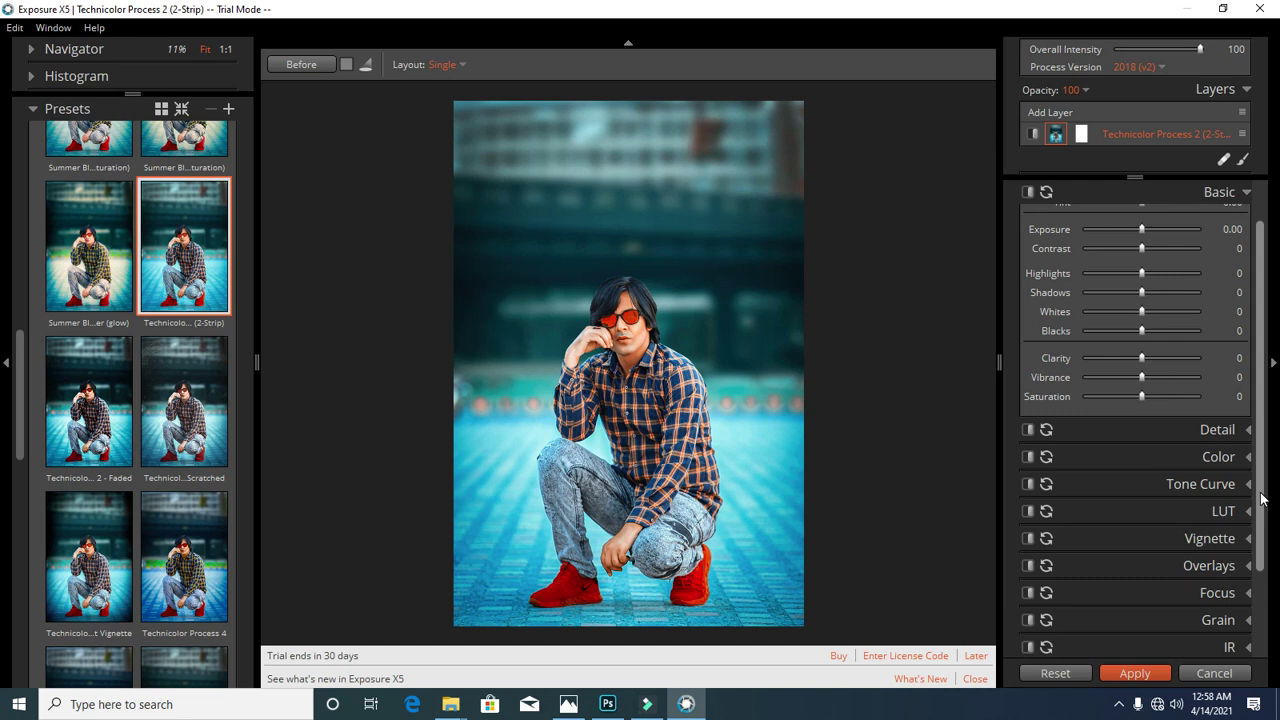
left_click(1165, 564)
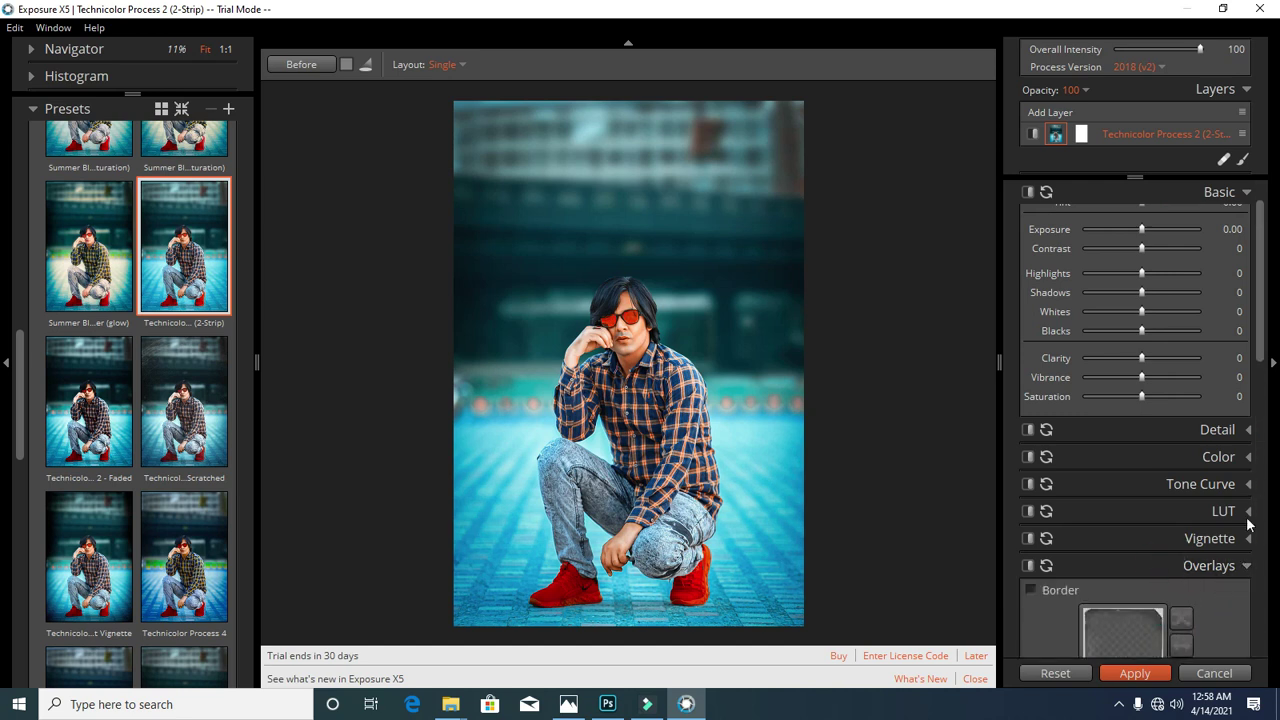
left_click_drag(1259, 340, 1265, 476)
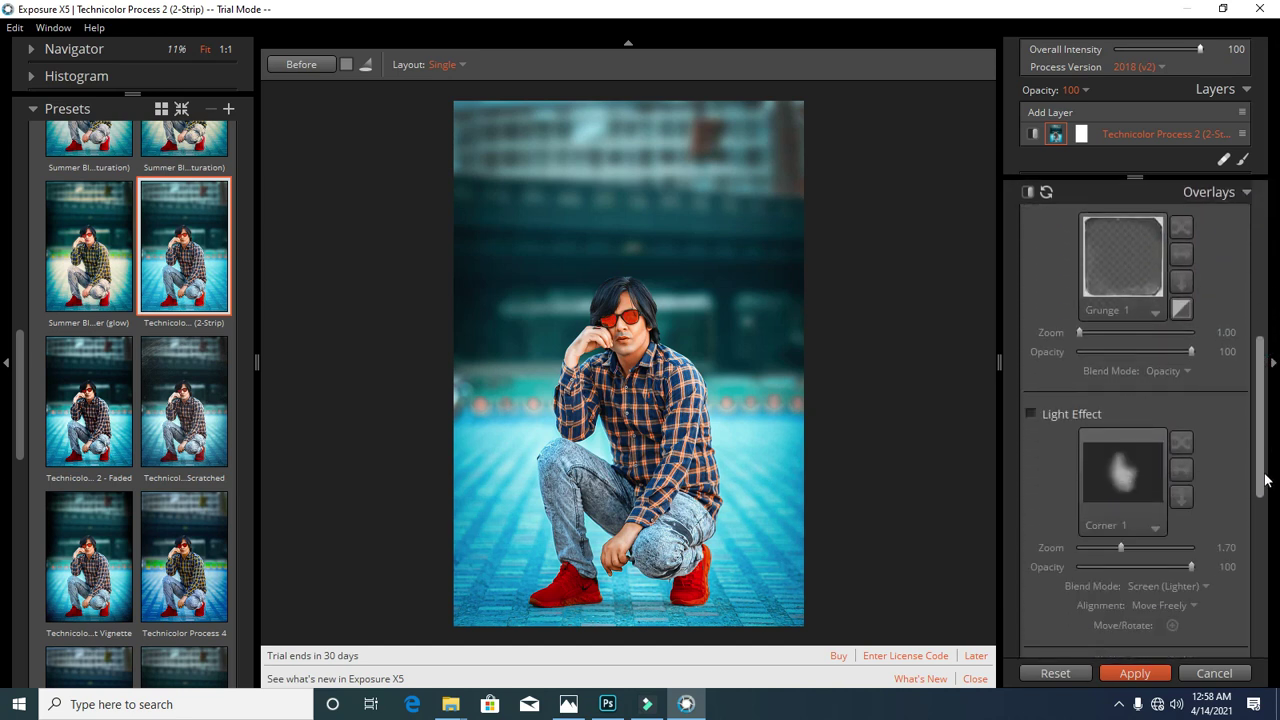
left_click(1030, 414)
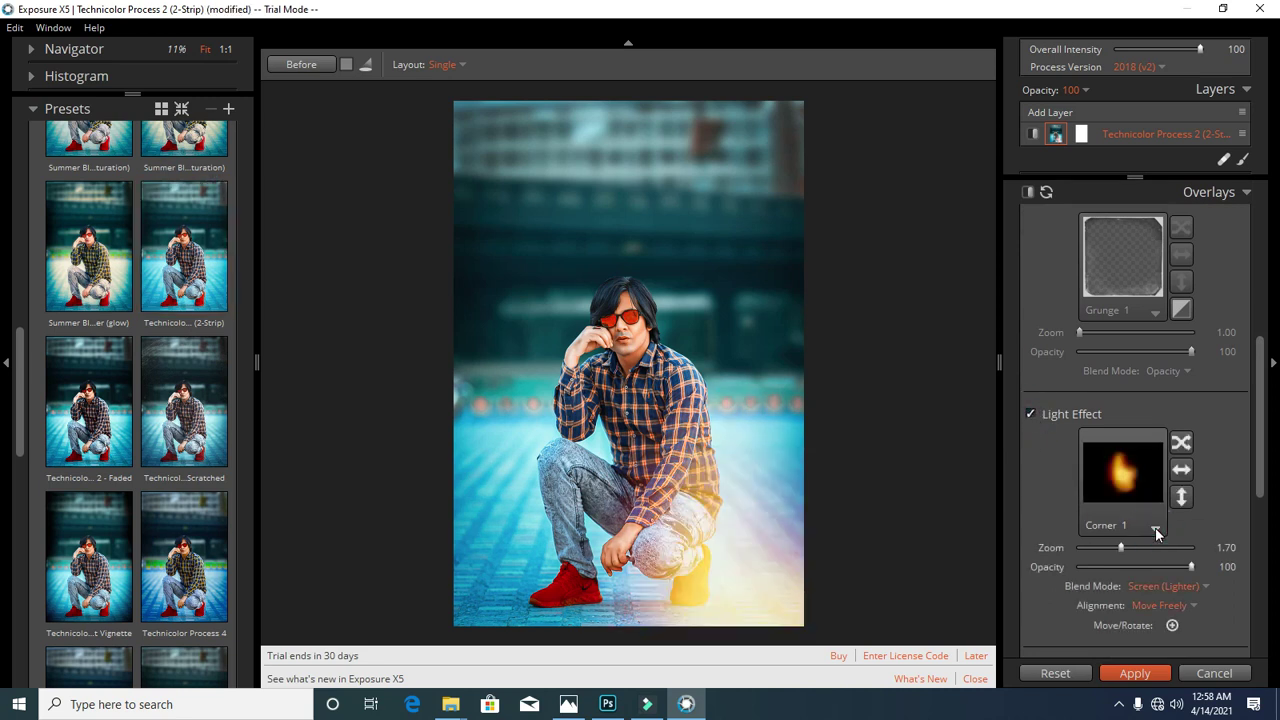
left_click(1155, 528)
Step: Try several light effects on the photo, including Cloudy Smoke, Blue Haze, Center Light Source, Corner 4, Corner 5 and Corner 8
left_click(883, 283)
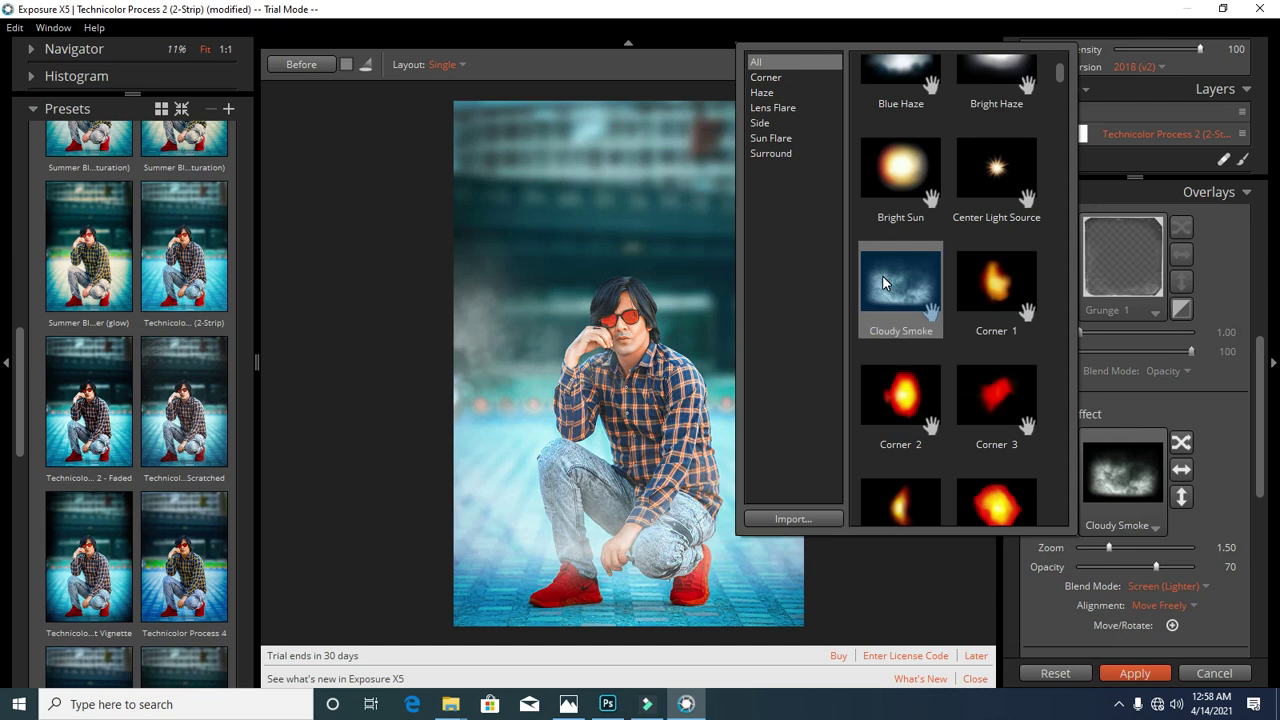
left_click(889, 166)
left_click(900, 66)
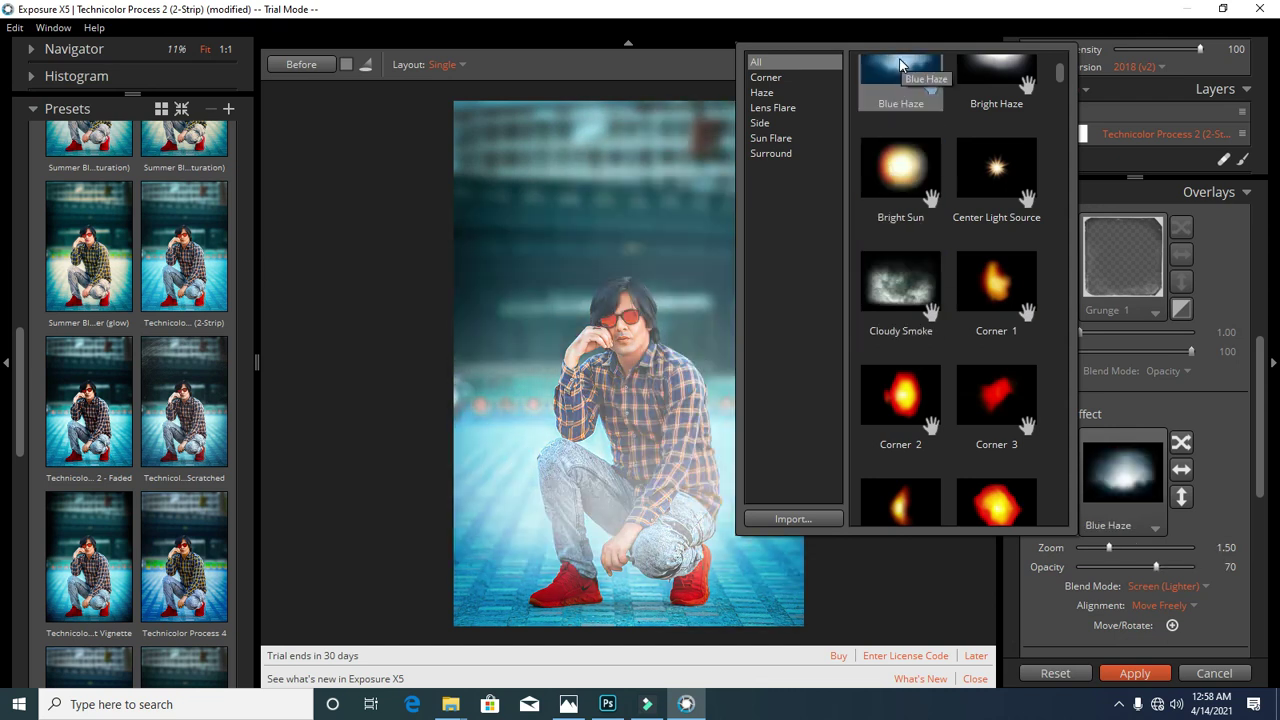
left_click(992, 78)
left_click(996, 168)
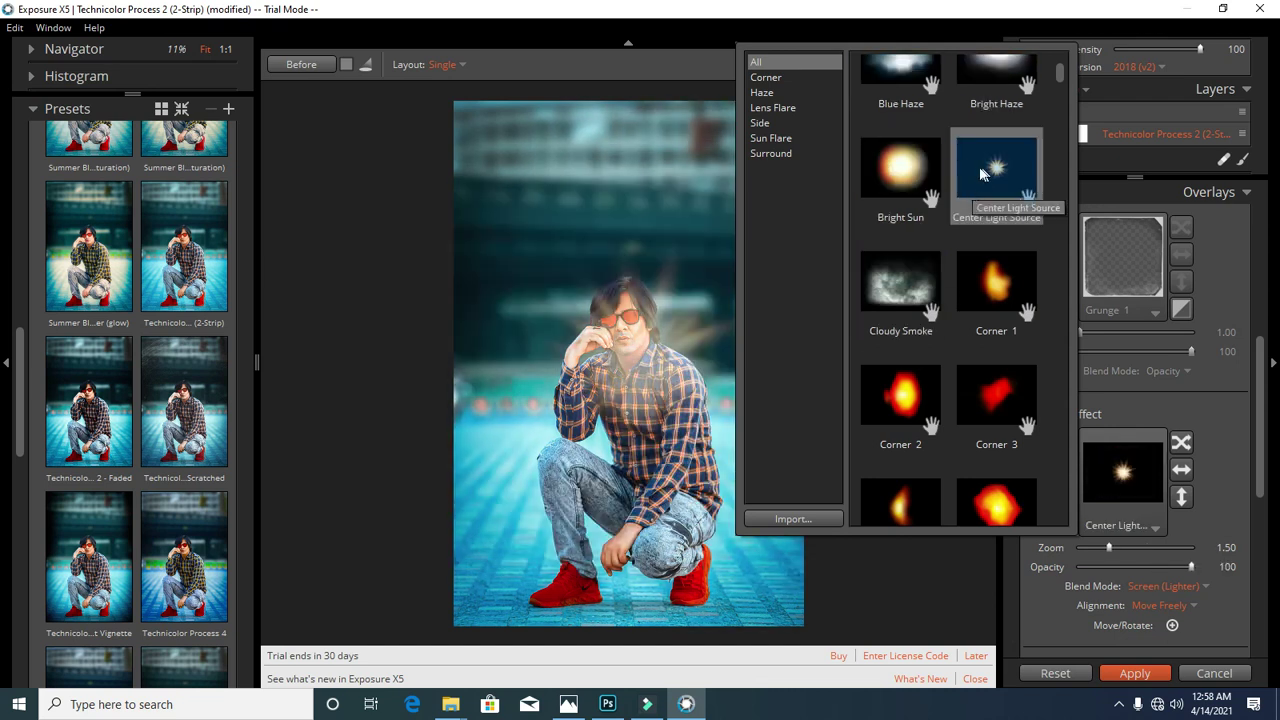
left_click(915, 162)
left_click(910, 80)
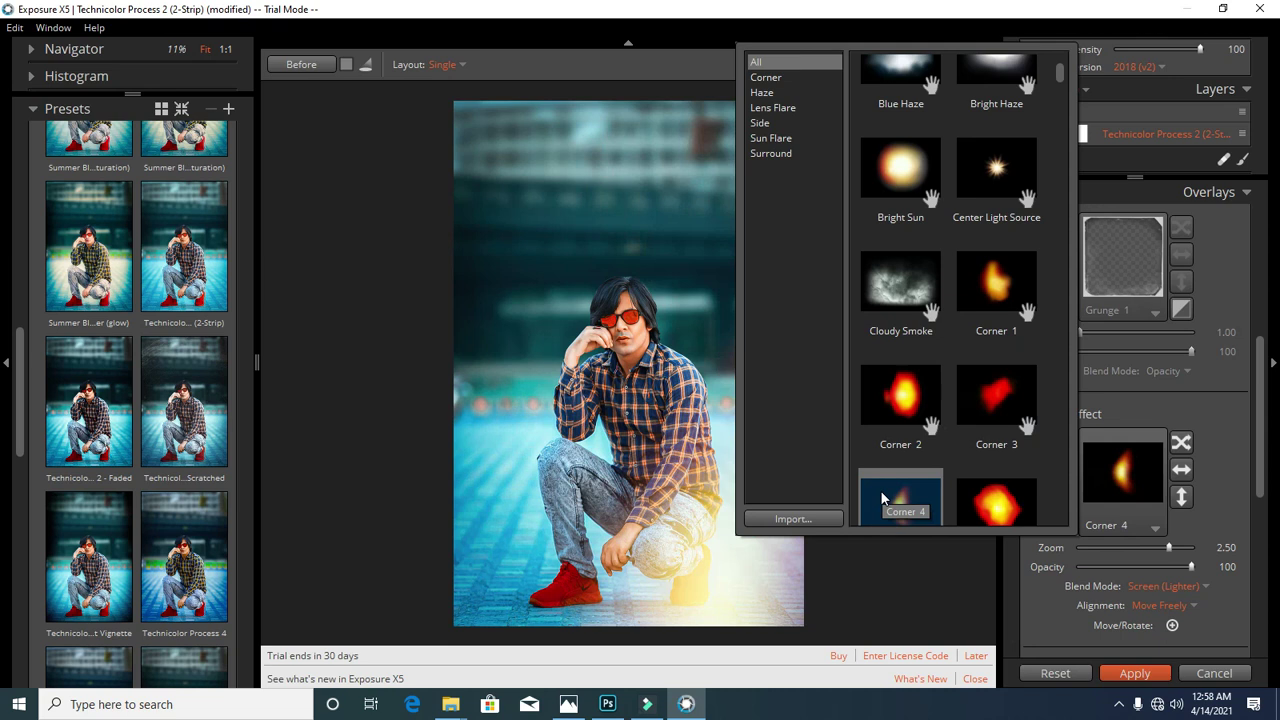
left_click(996, 395)
scroll(1058, 80, "down", 5)
left_click(918, 120)
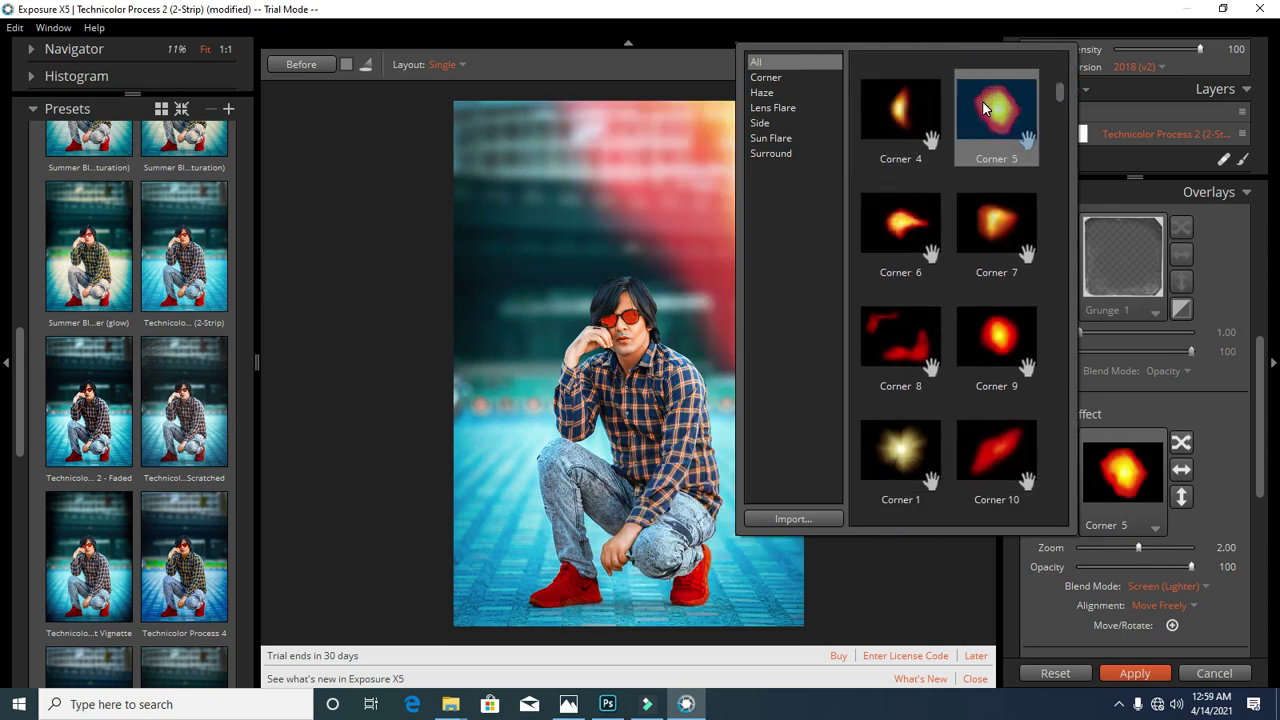
left_click(914, 232)
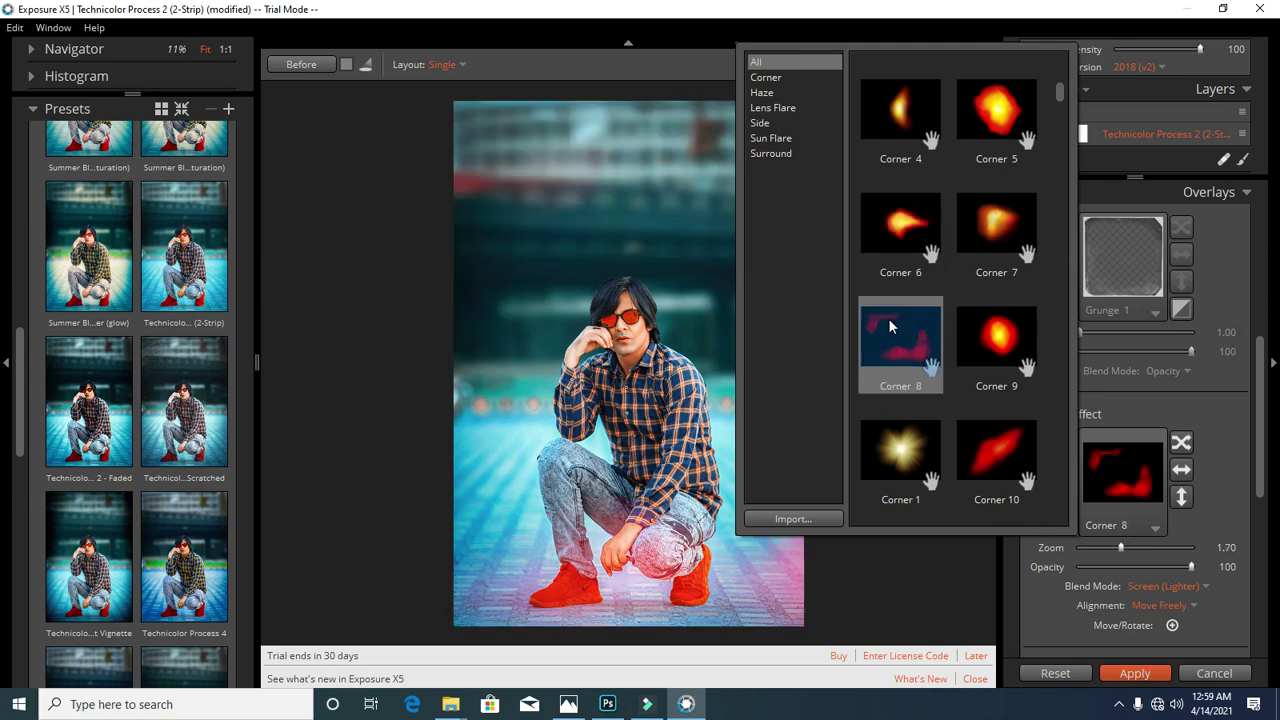
Step: Choose the pale yellow starburst Corner 1 light effect and move its center just inside the photo's upper-left corner
left_click(889, 441)
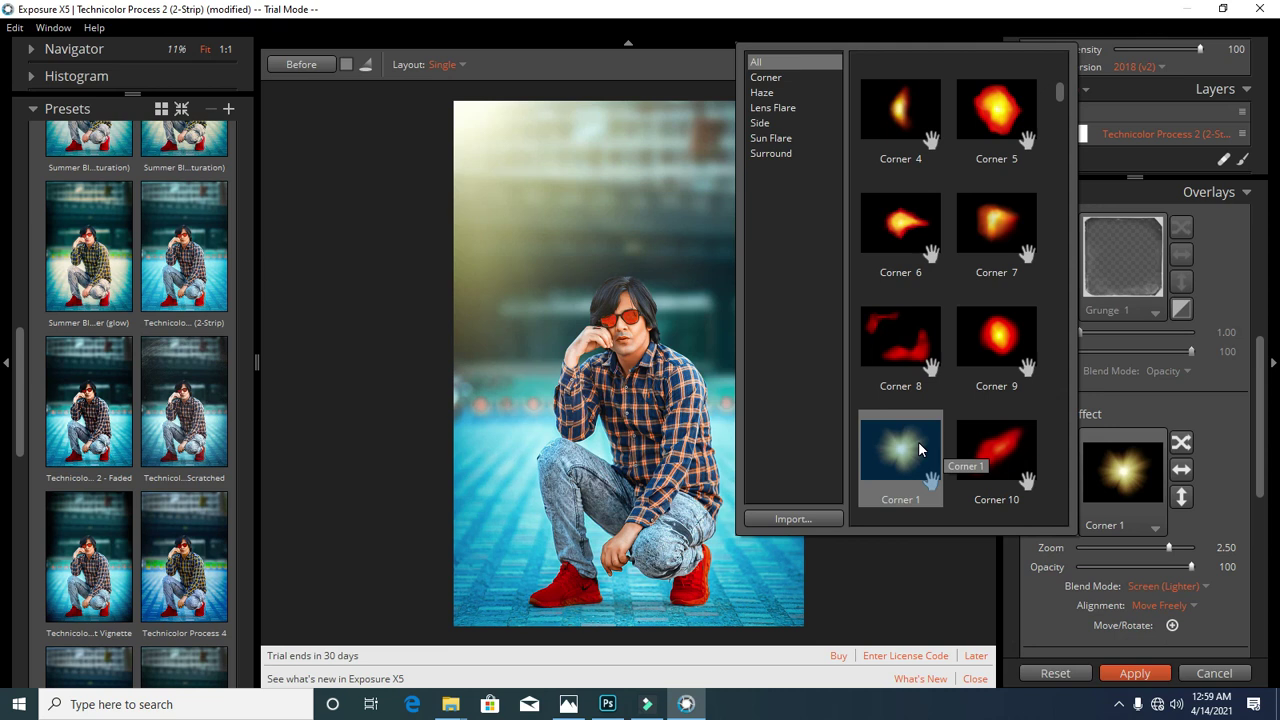
left_click(918, 443)
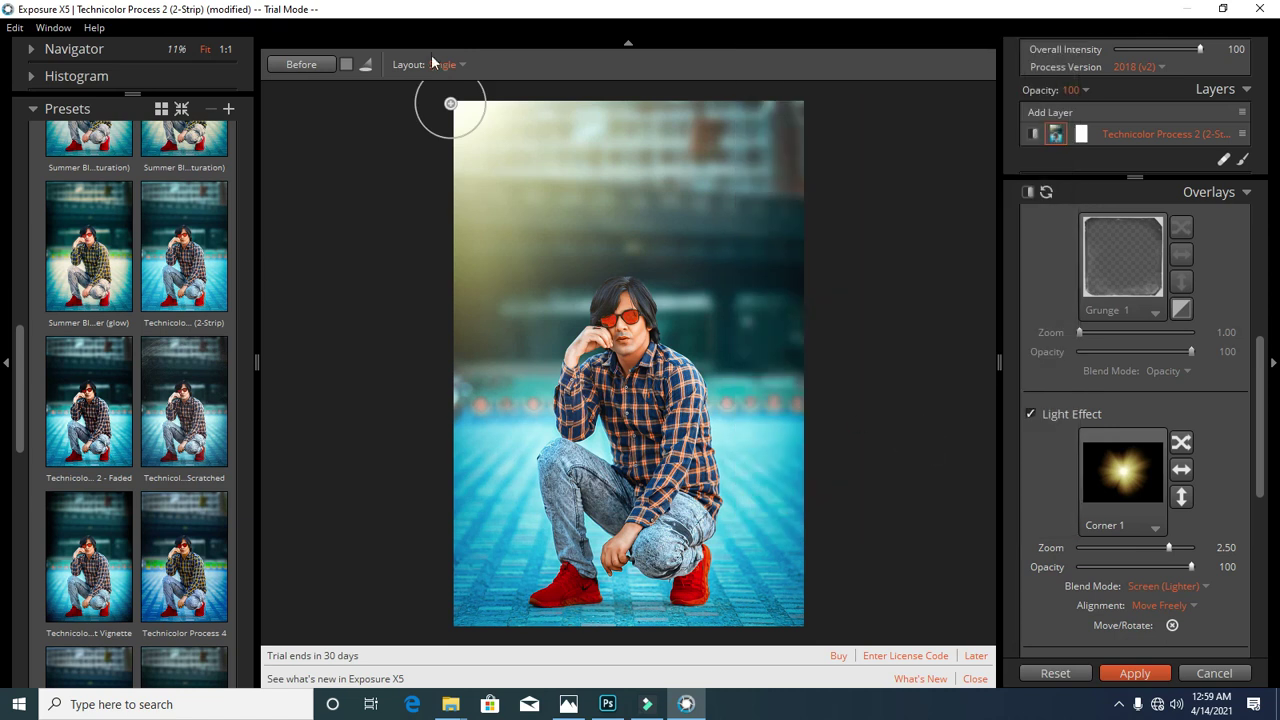
left_click_drag(467, 116, 506, 163)
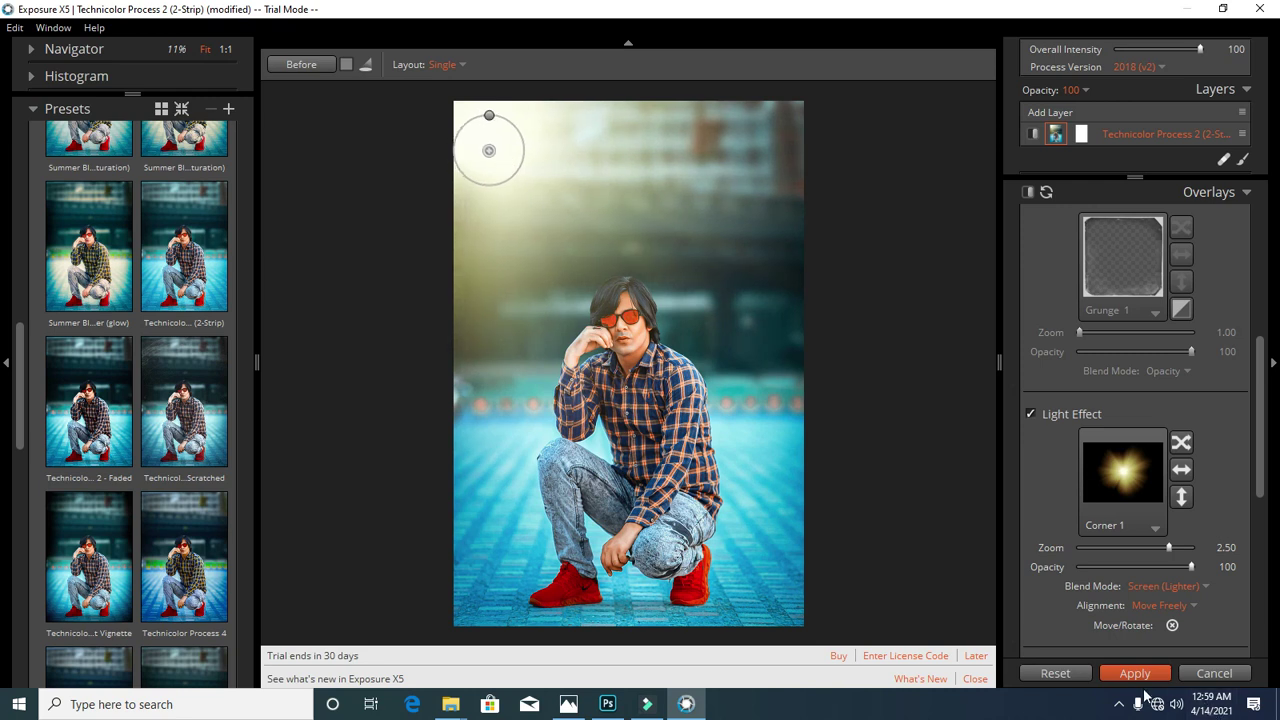
Step: Set the overall grain strength to 0 and apply the Exposure X5 filter
scroll(1155, 593, "down", 5)
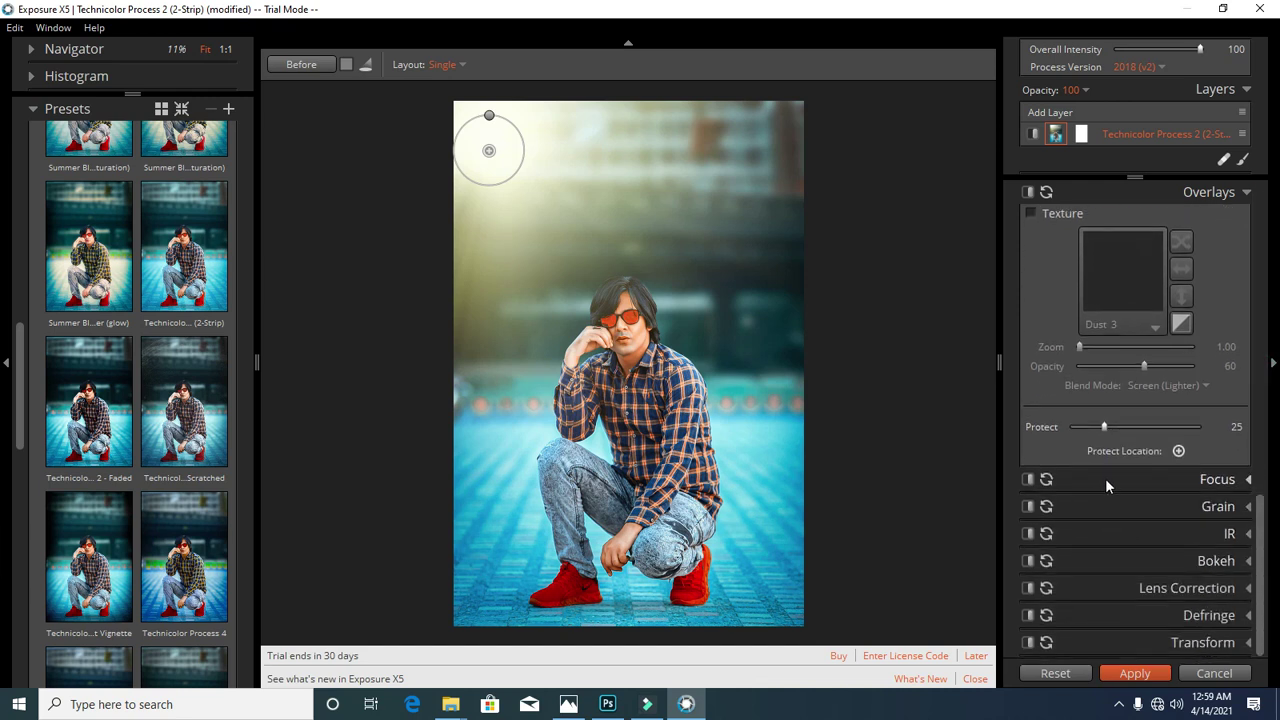
left_click(1119, 503)
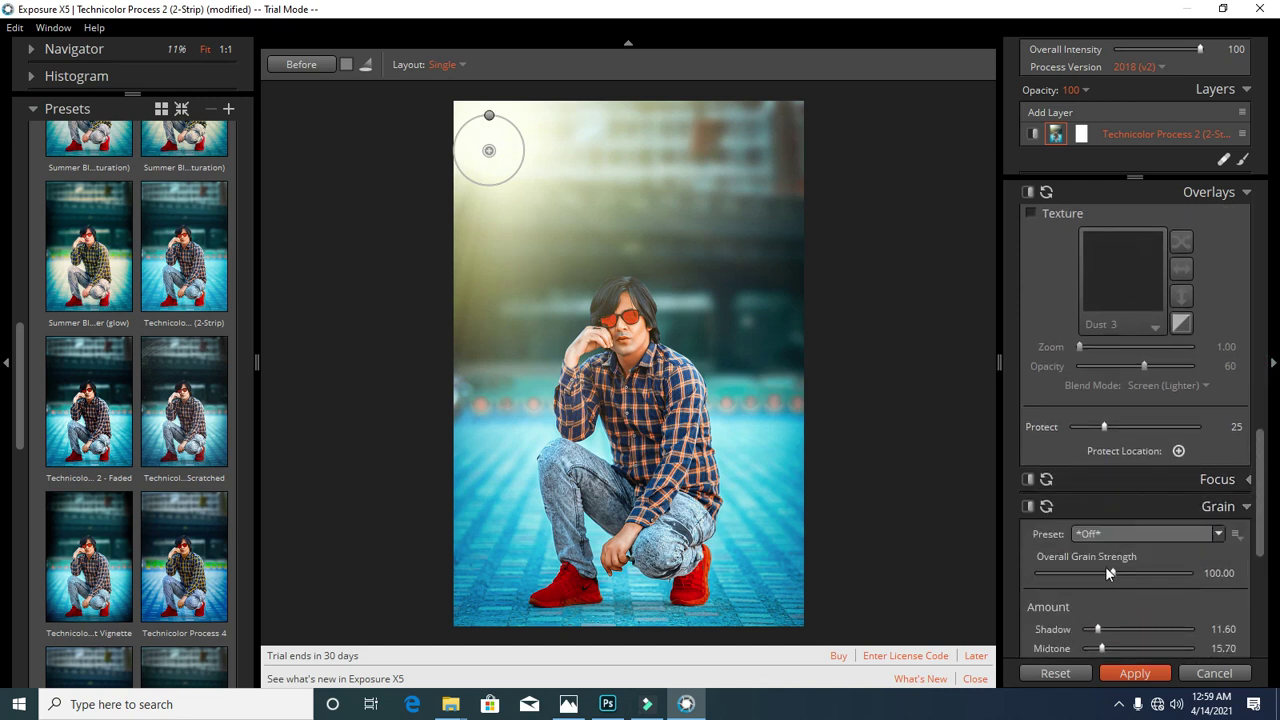
left_click_drag(1105, 572, 1026, 579)
left_click(1126, 675)
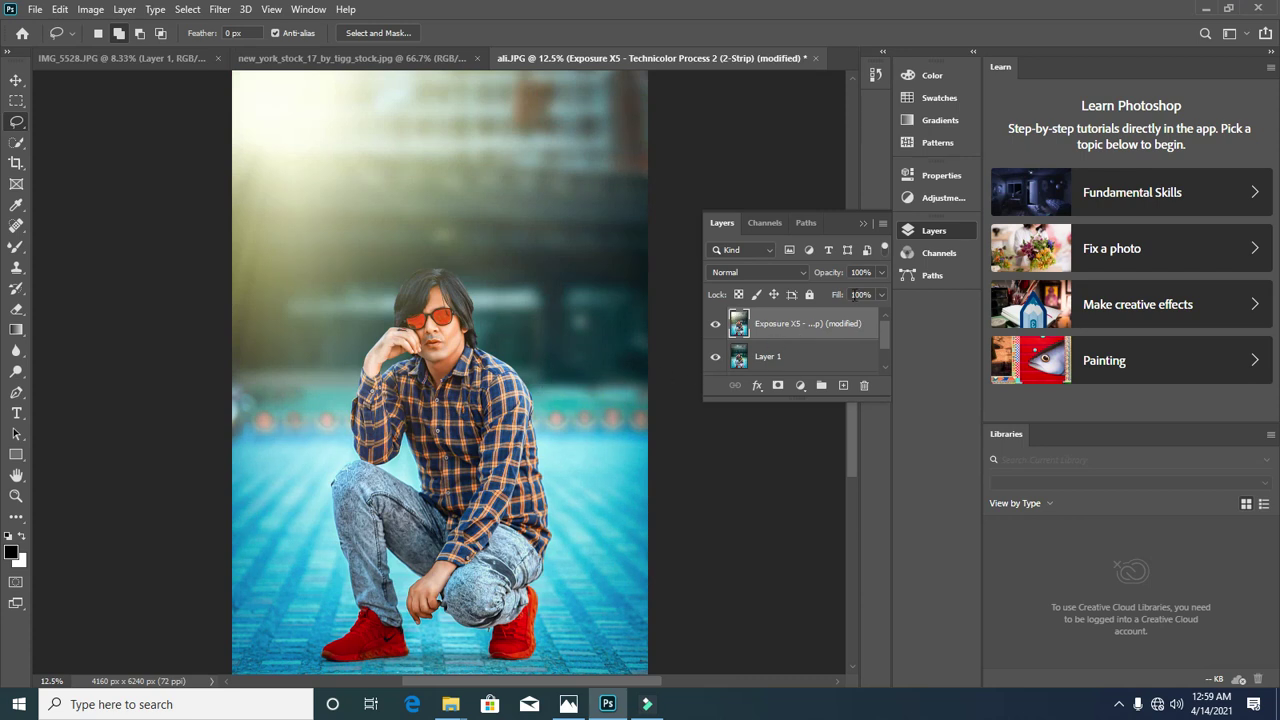
Step: Set the Exposure X5 layer's opacity to 30%
left_click(882, 274)
left_click(844, 290)
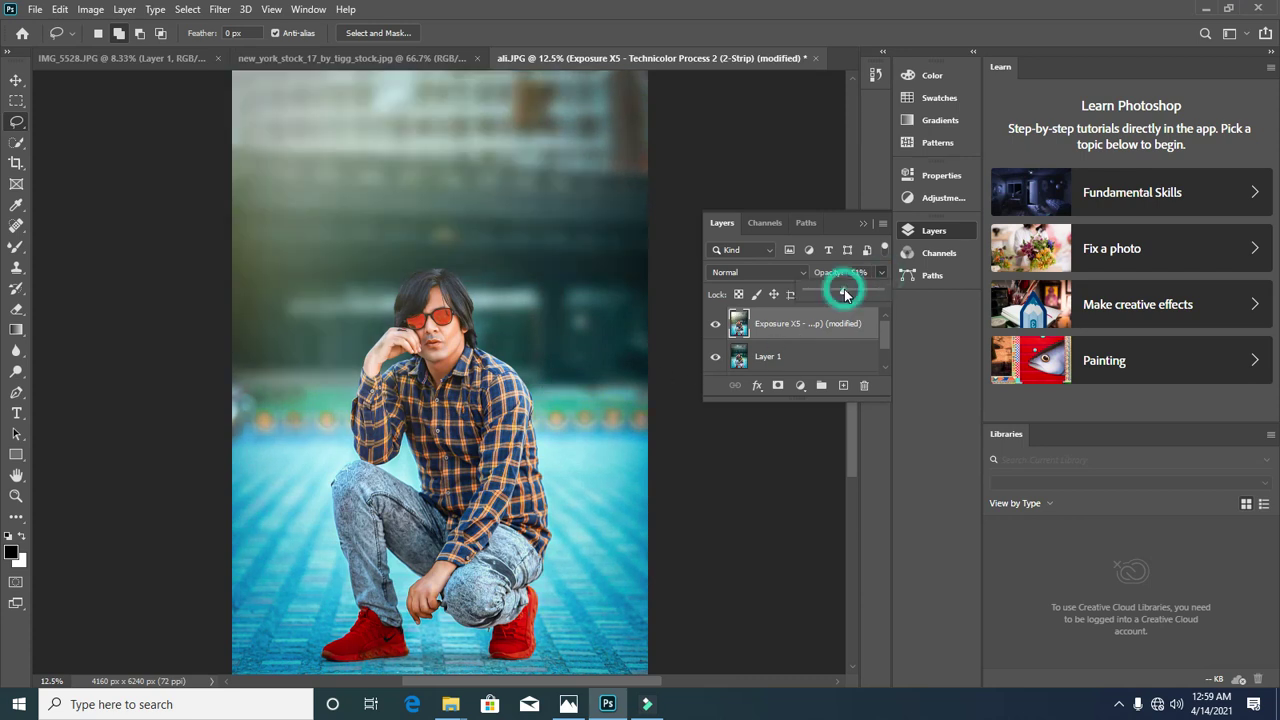
left_click(838, 290)
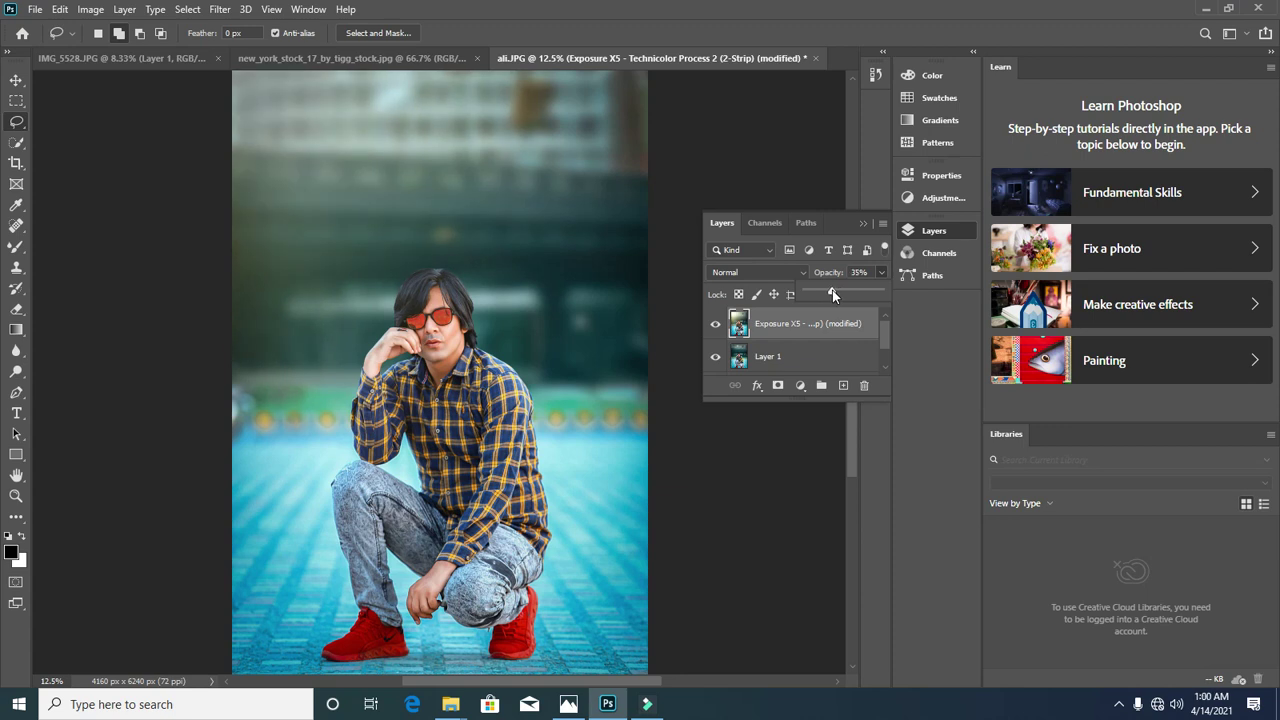
left_click_drag(833, 294, 829, 293)
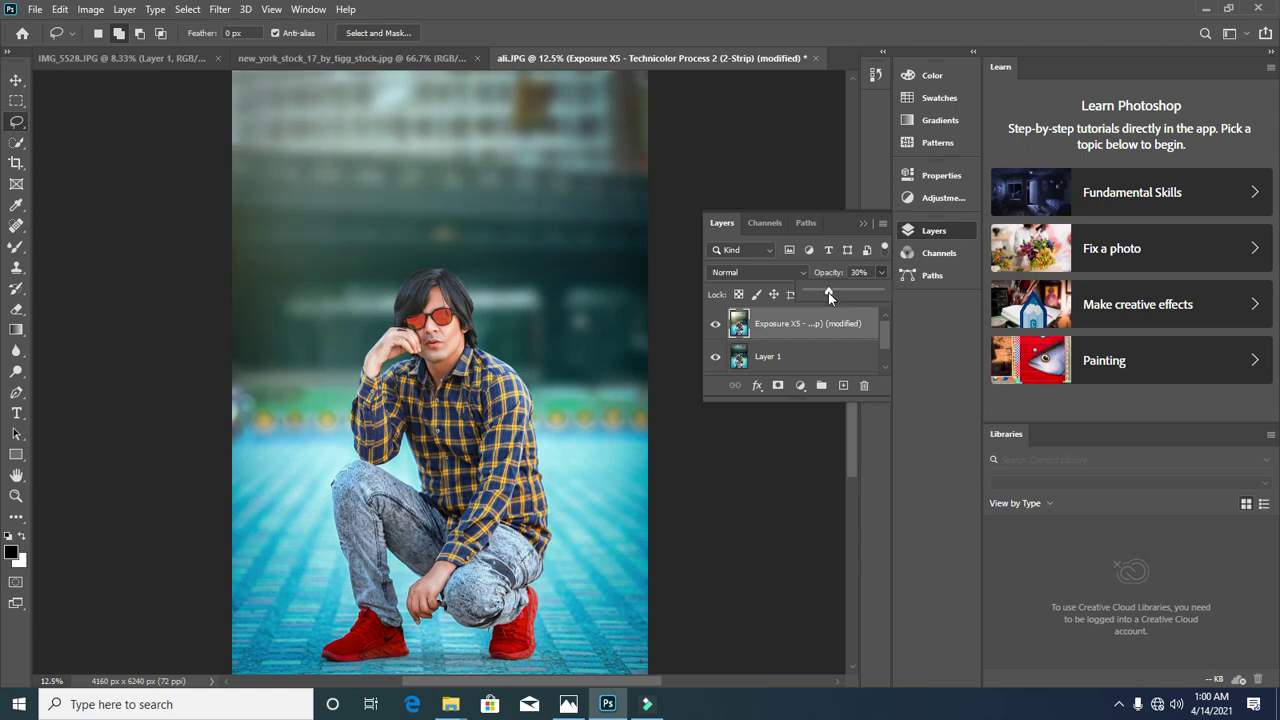
Step: Examine the color grade and light effect on the man's face up close and across the whole photo
key("ctrl+plus")
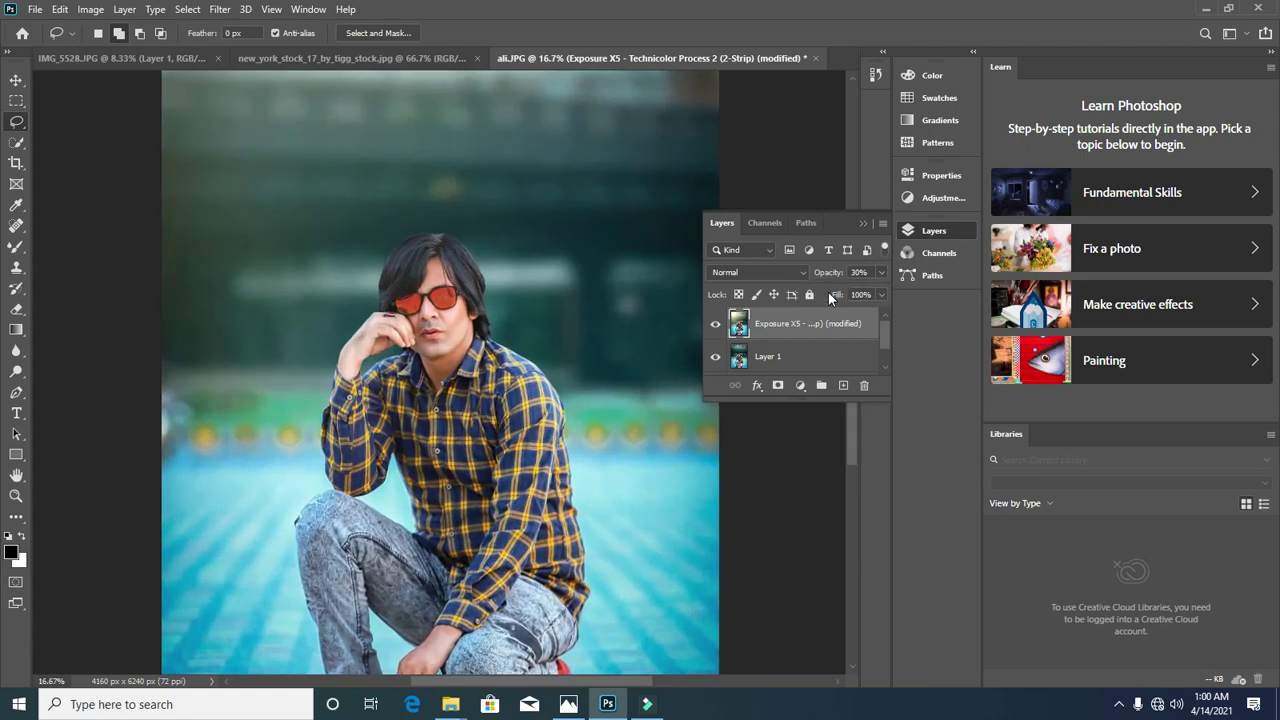
key("ctrl+plus")
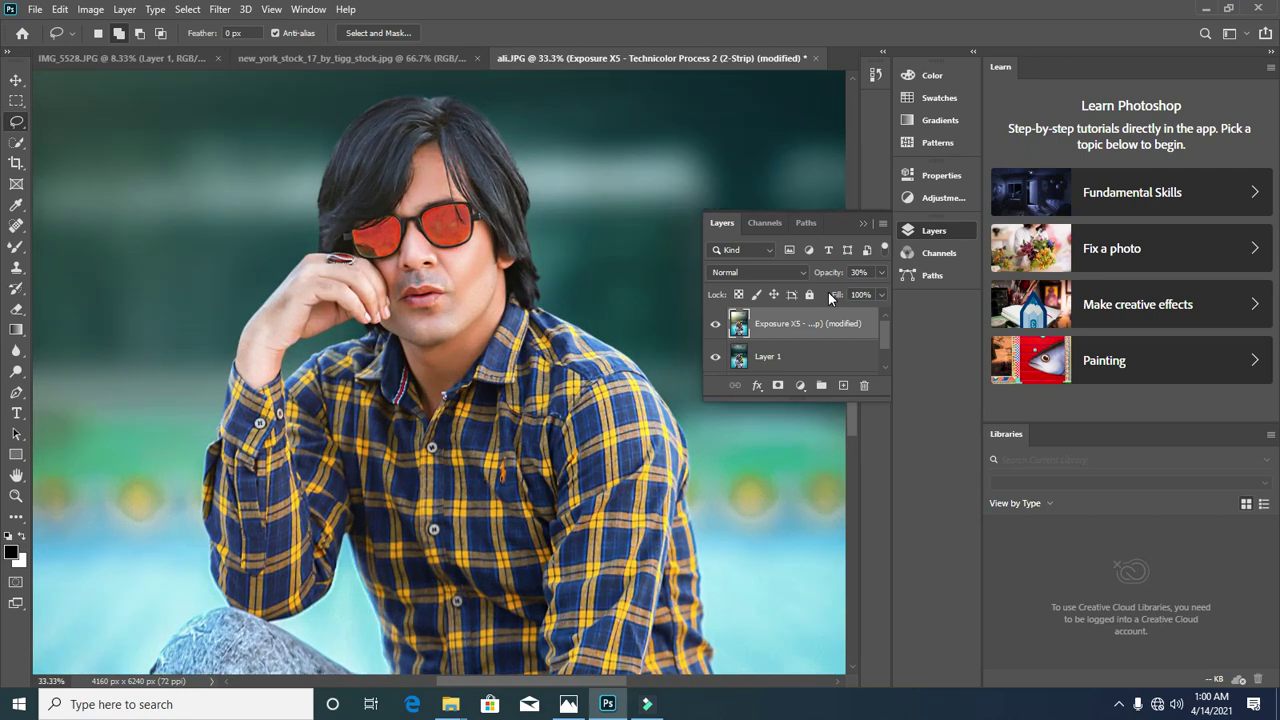
key("ctrl+minus")
key("ctrl+minus")
key("ctrl+minus")
key("ctrl+minus")
key("ctrl+plus")
key("ctrl+plus")
key("ctrl+minus")
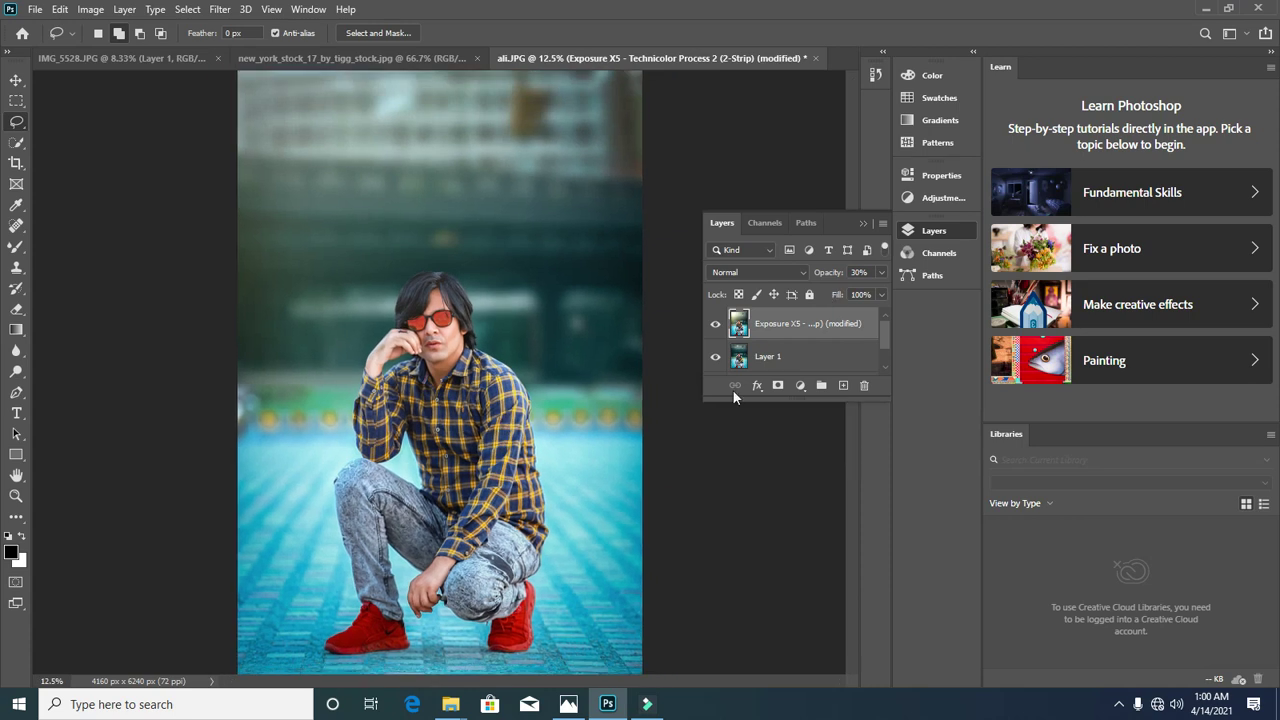
key("ctrl+minus")
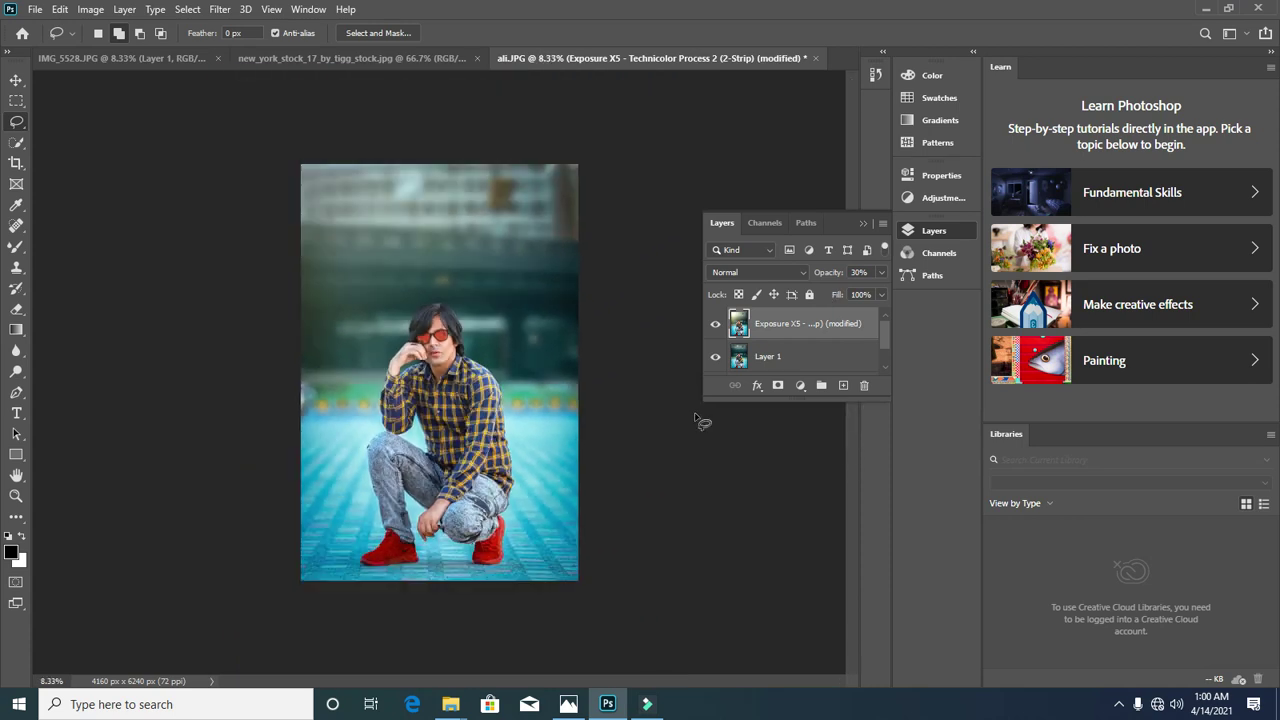
Step: Merge the Exposure X5 layer and Layer 1 into the Background, and duplicate the merged Background layer
key("ctrl+z")
key("ctrl+z")
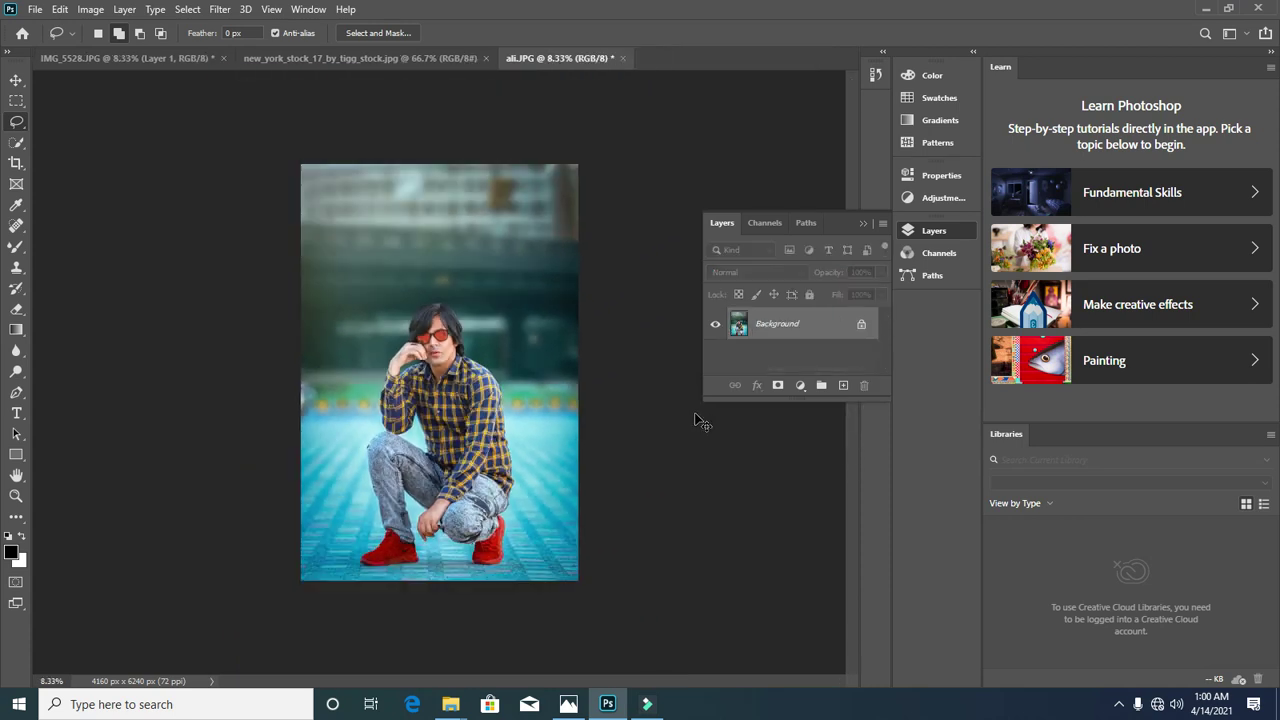
key("ctrl+plus")
key("ctrl+plus")
key("ctrl+plus")
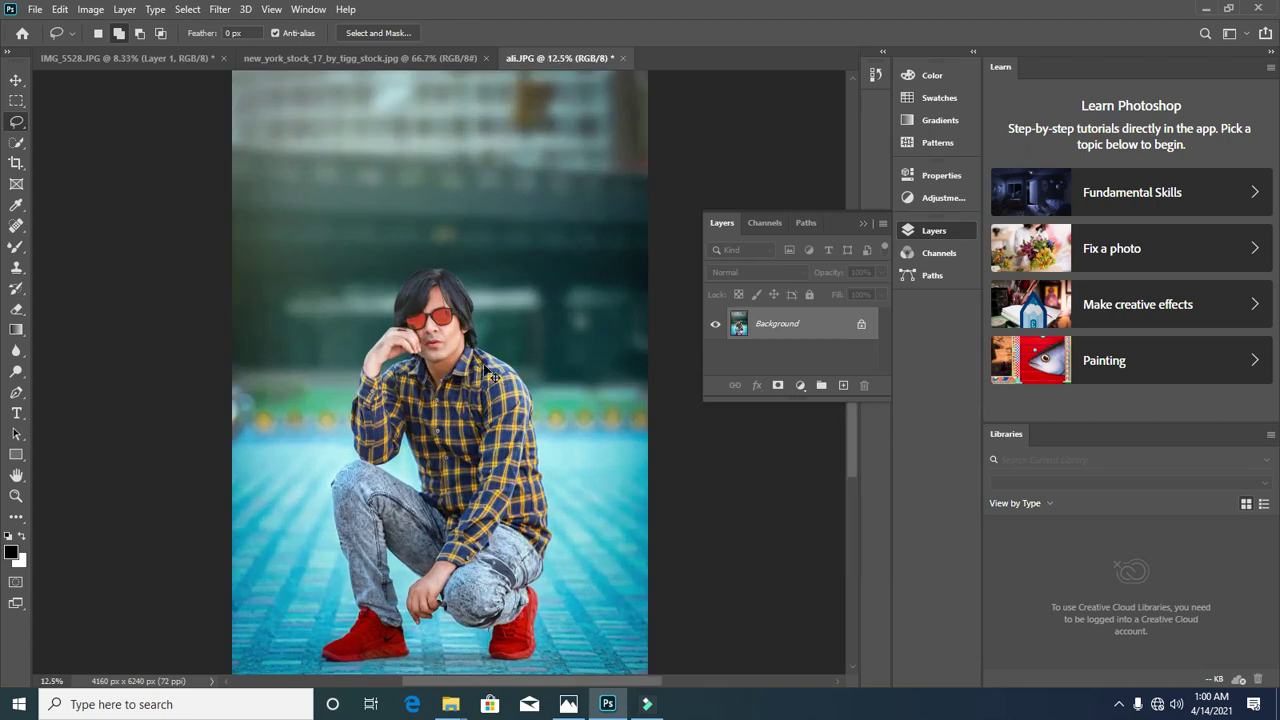
key("ctrl+minus")
key("ctrl+minus")
key("ctrl+minus")
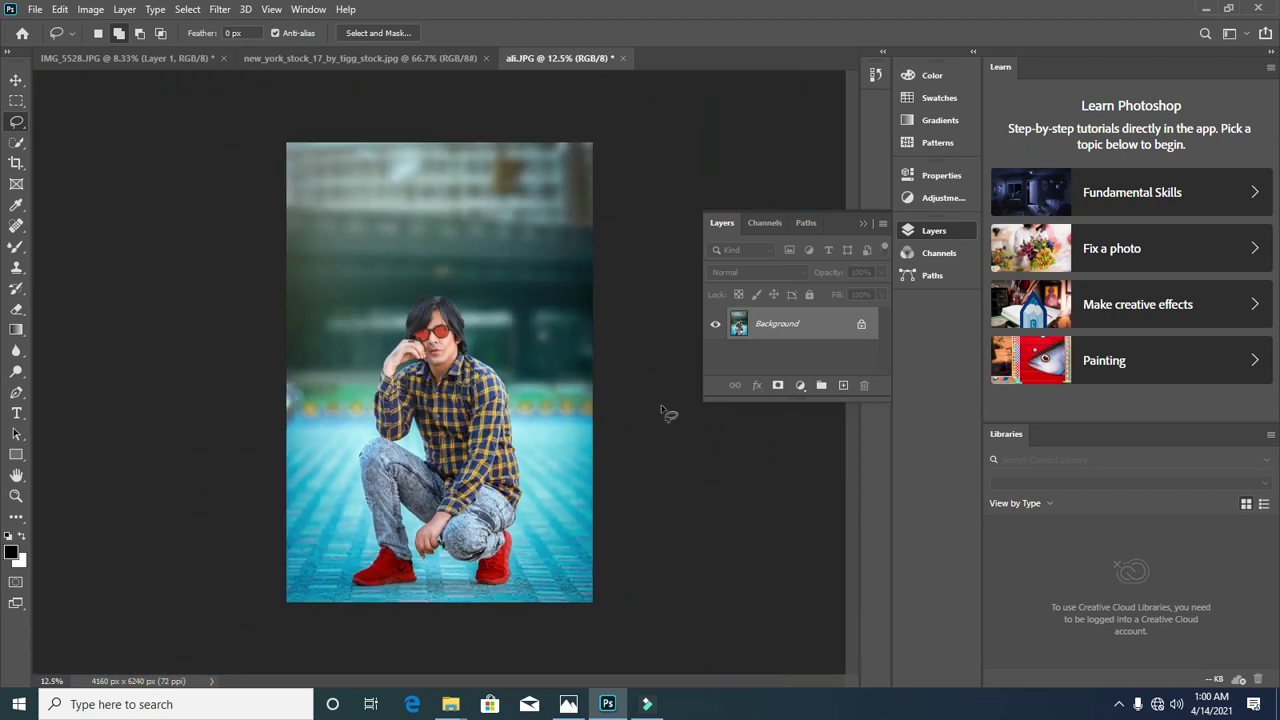
key("ctrl+j")
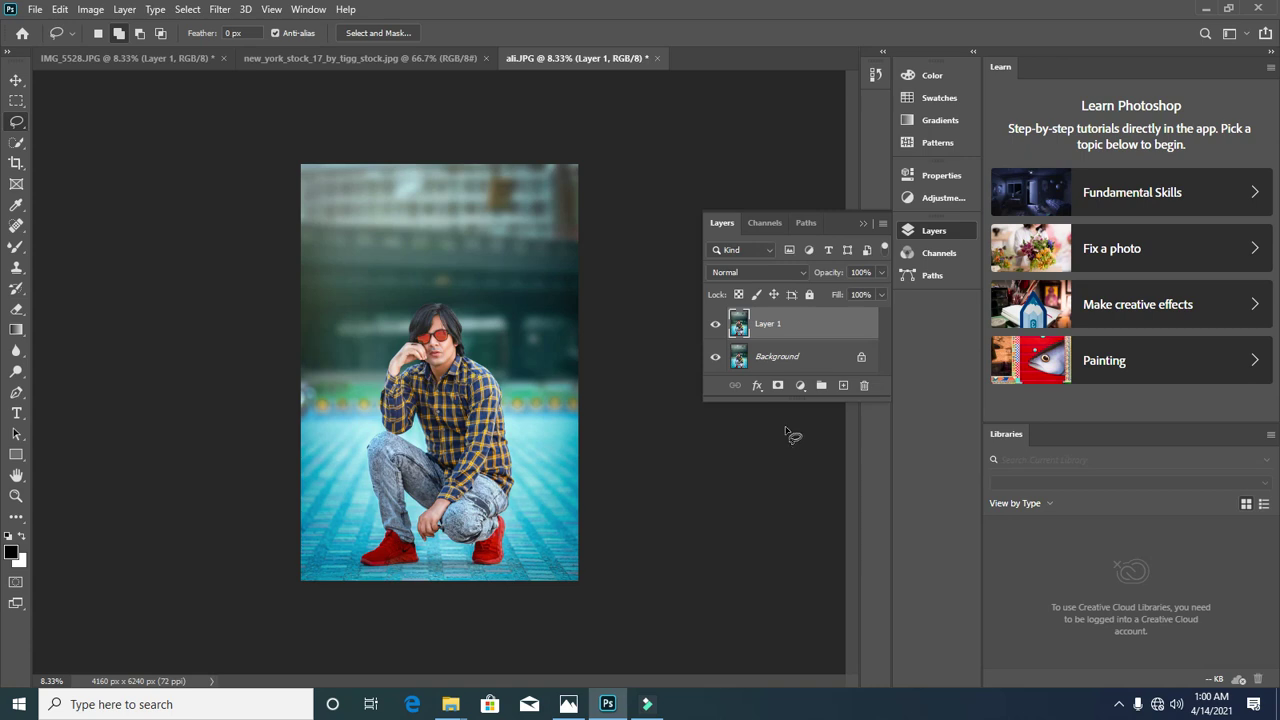
Step: Duplicate Layer 1, scale the copy to about 94.42% centred inside the canvas, and make the original Layer 1 active
key("ctrl+j")
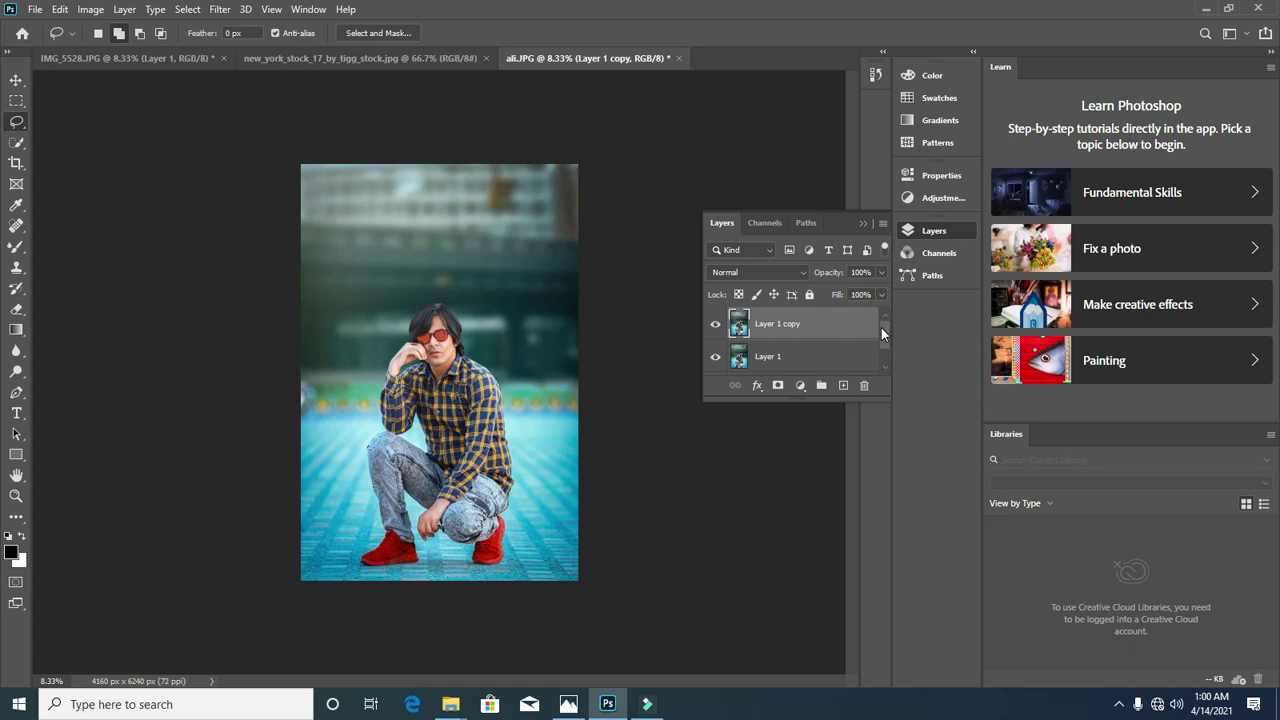
mouse_move(882, 327)
left_mouse_down()
mouse_move(883, 346)
mouse_move(882, 328)
left_mouse_up()
left_click(826, 324)
key("ctrl+a")
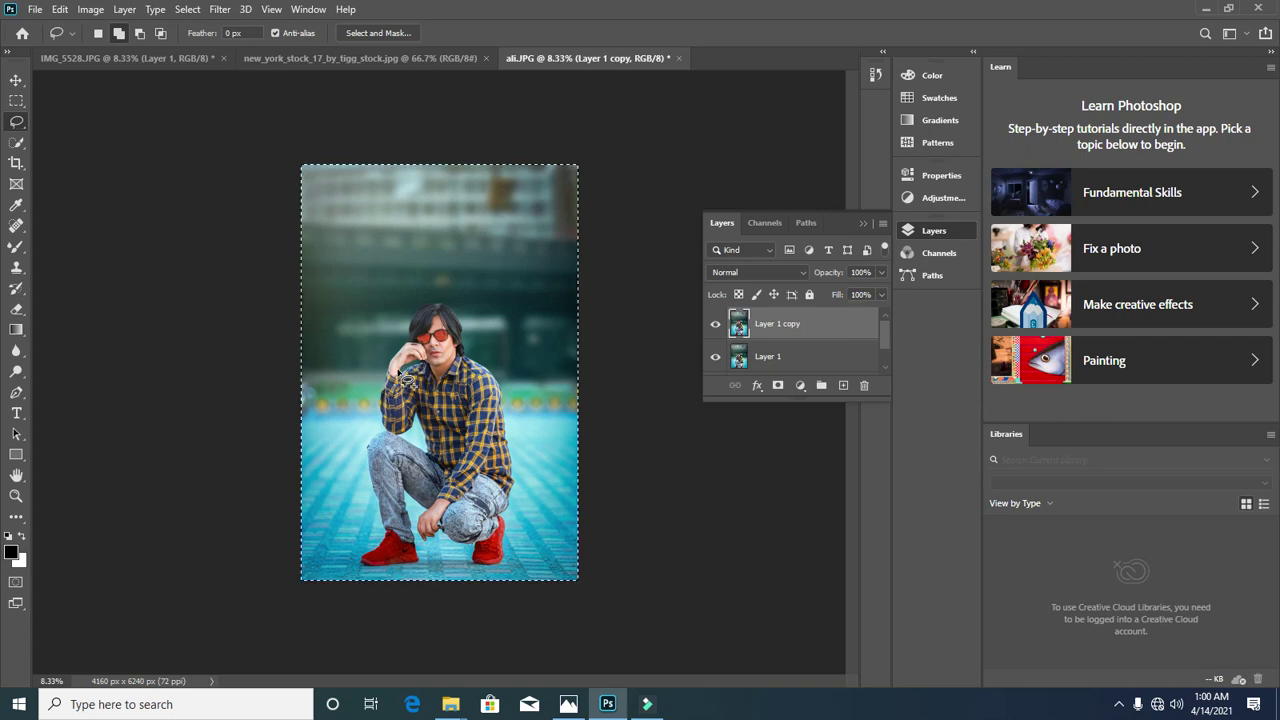
key("v")
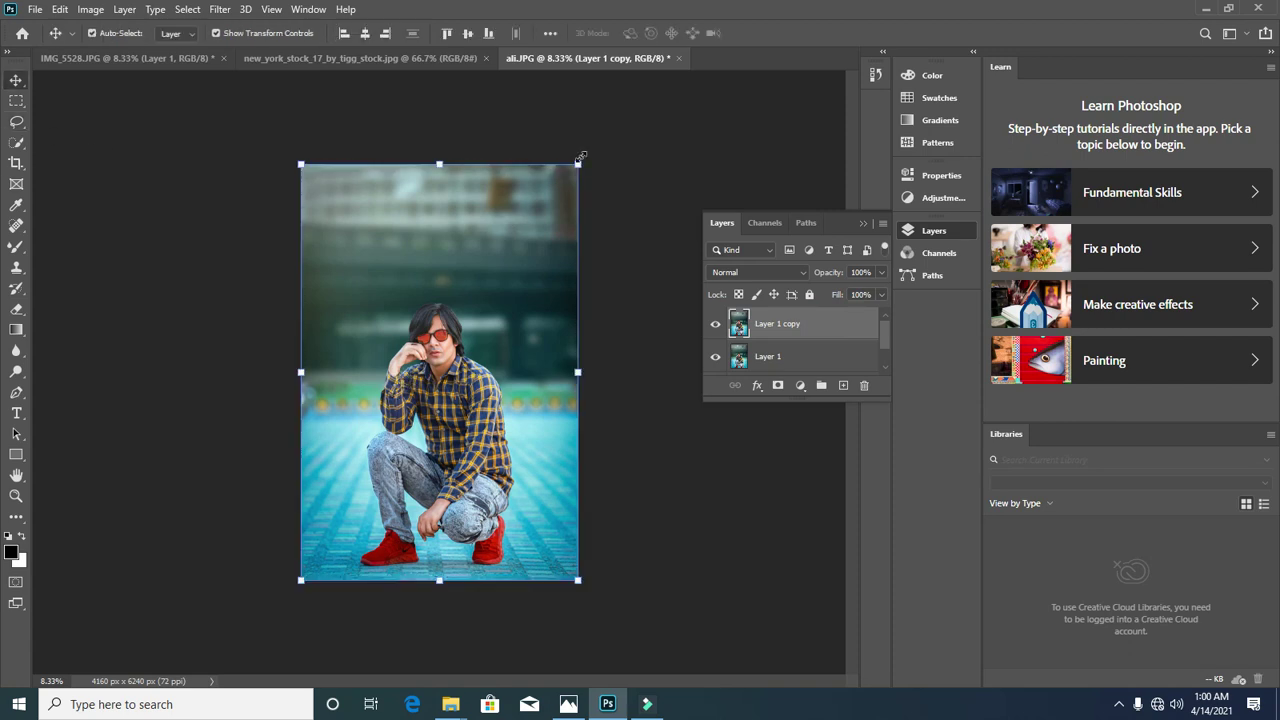
left_click_drag(580, 161, 572, 172)
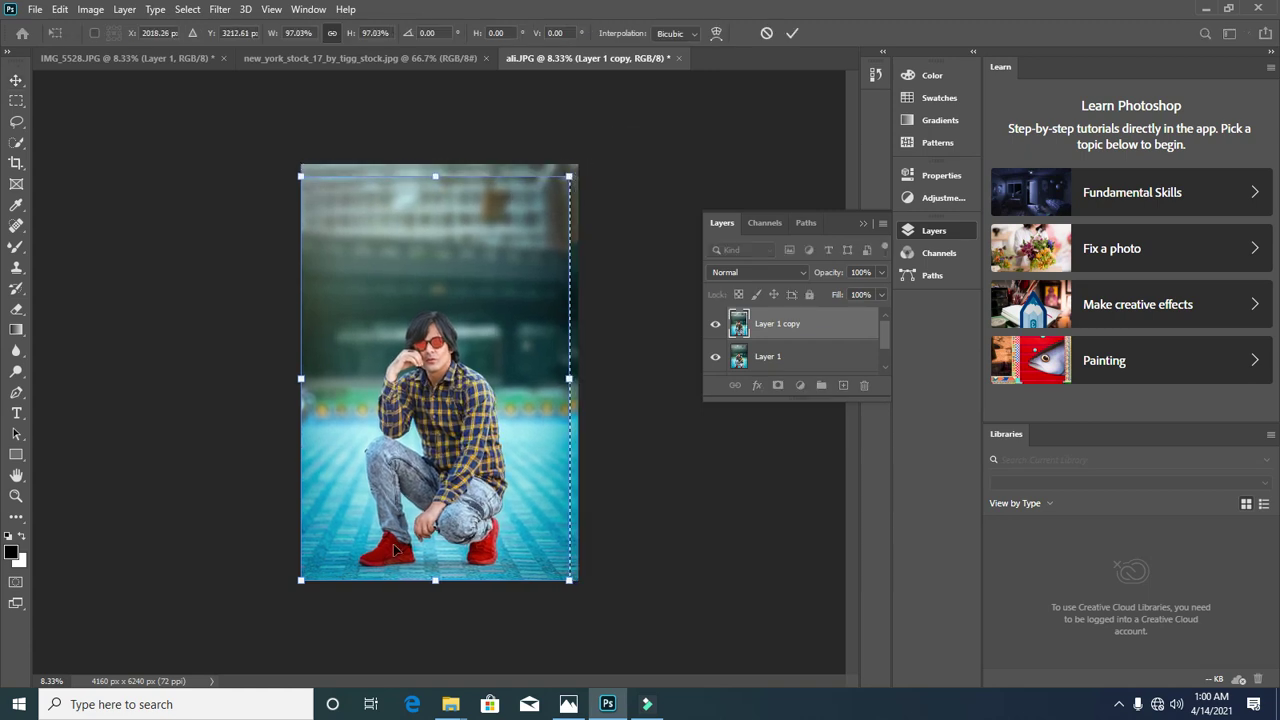
left_click_drag(301, 579, 306, 570)
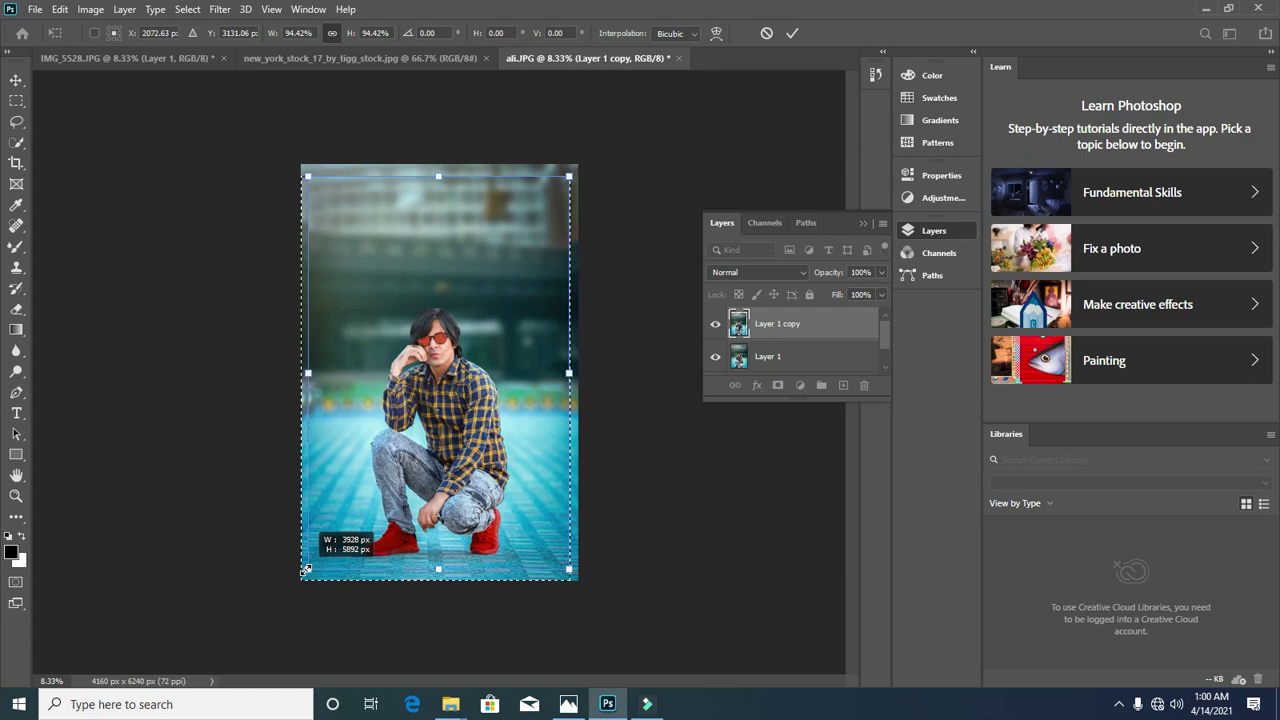
left_click_drag(306, 570, 306, 570)
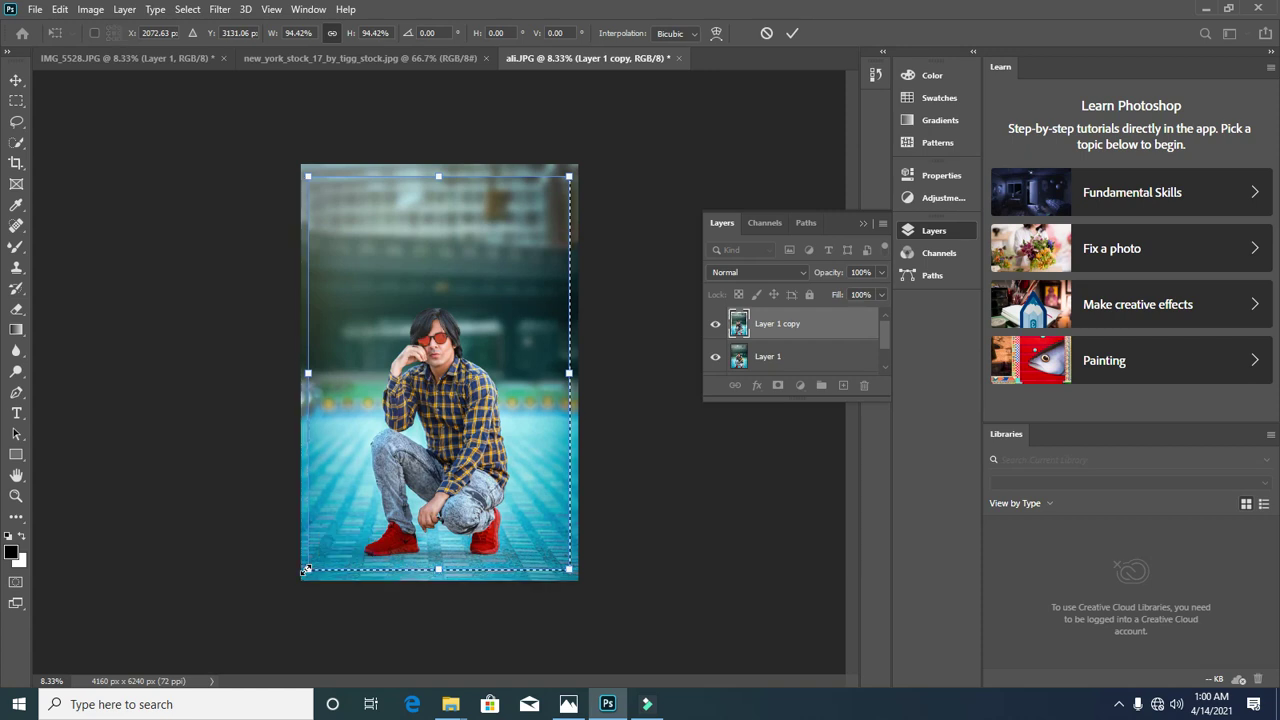
key("Return")
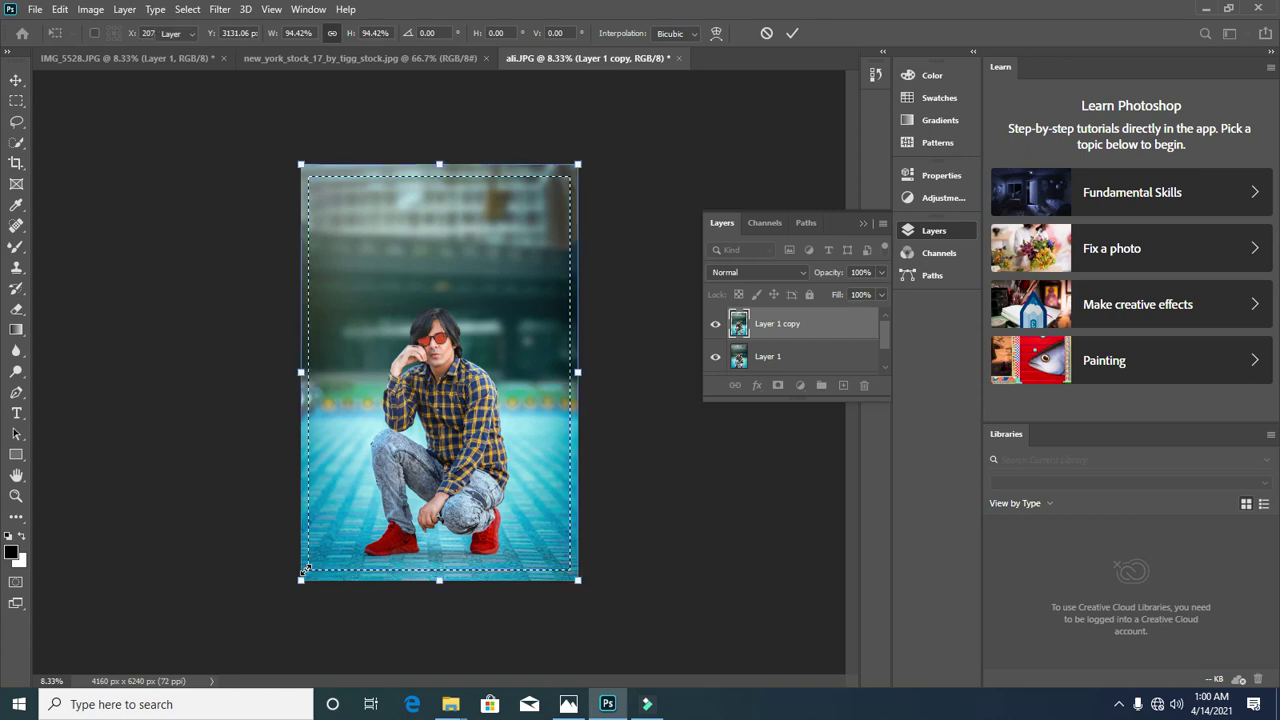
left_click(820, 356)
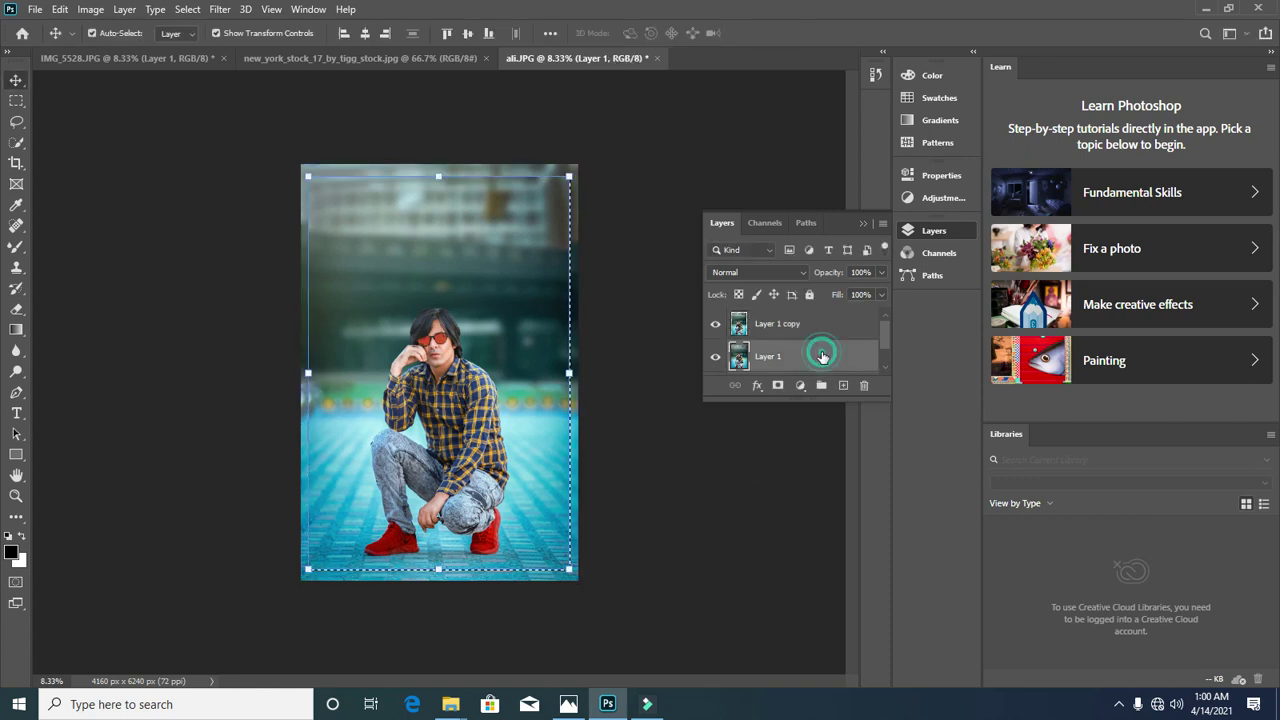
left_click(190, 9)
mouse_move(219, 9)
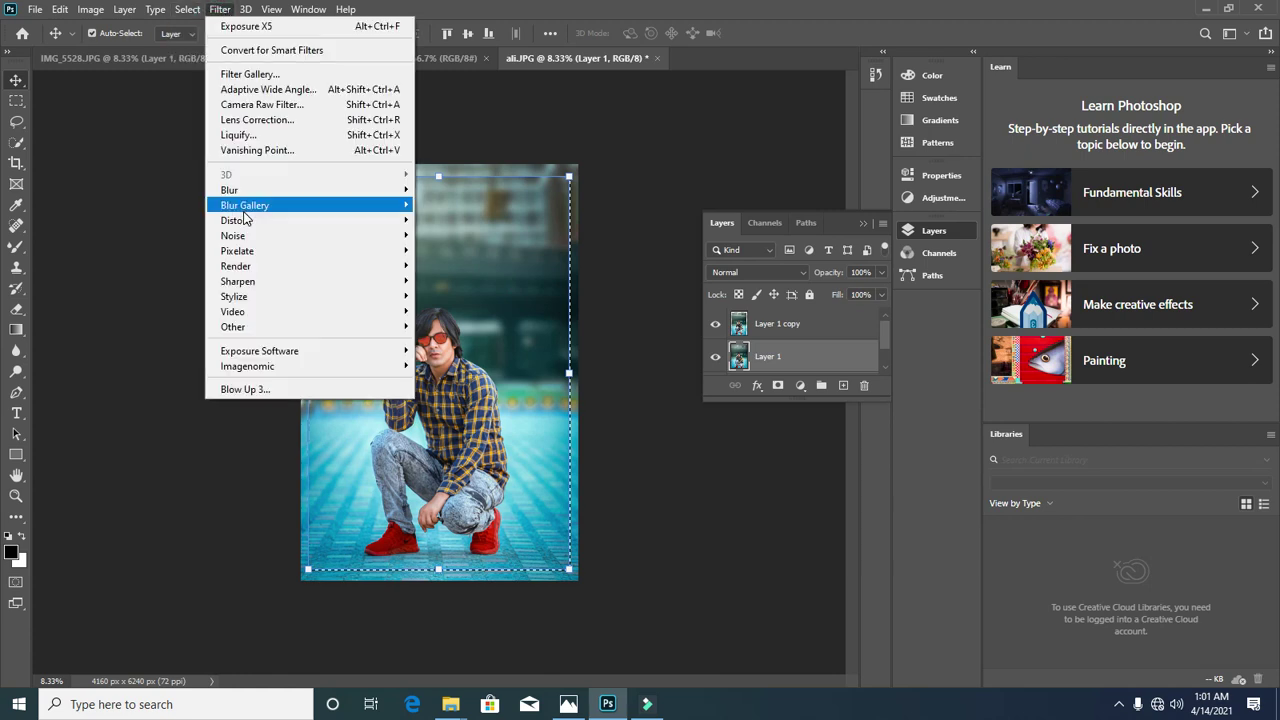
mouse_move(243, 190)
left_click(458, 250)
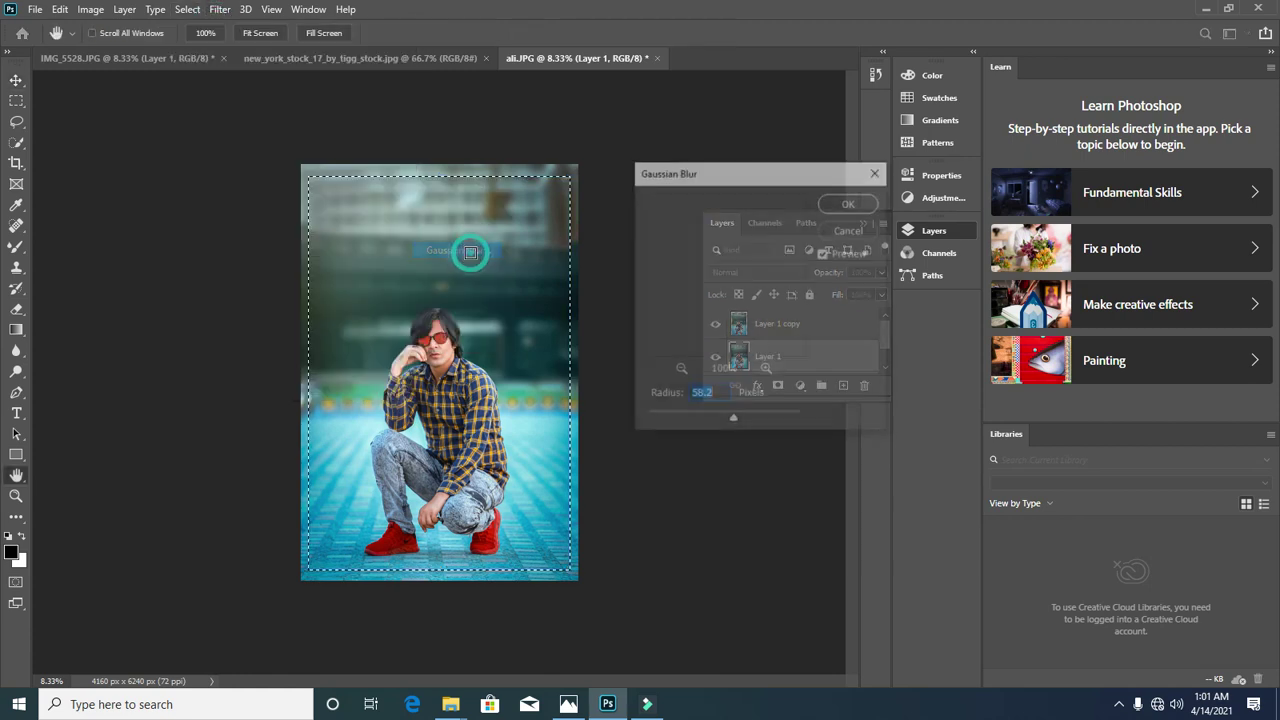
left_click_drag(733, 420, 789, 419)
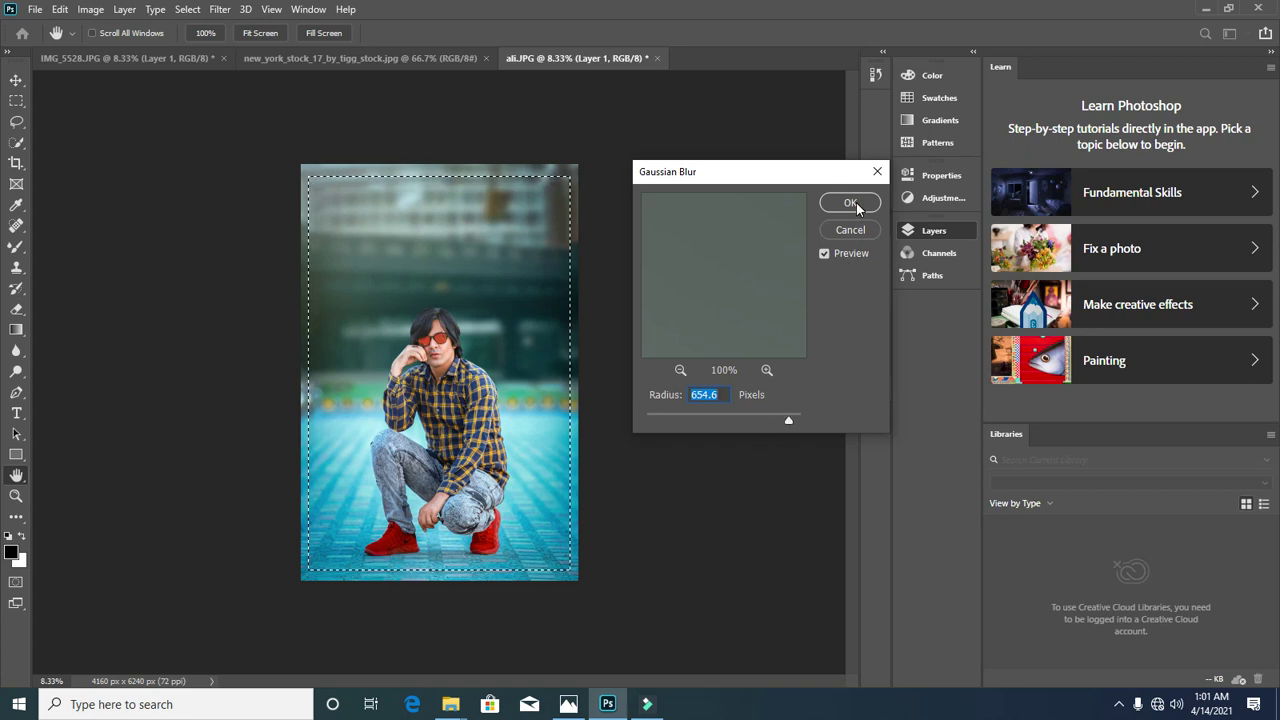
left_click_drag(771, 420, 775, 420)
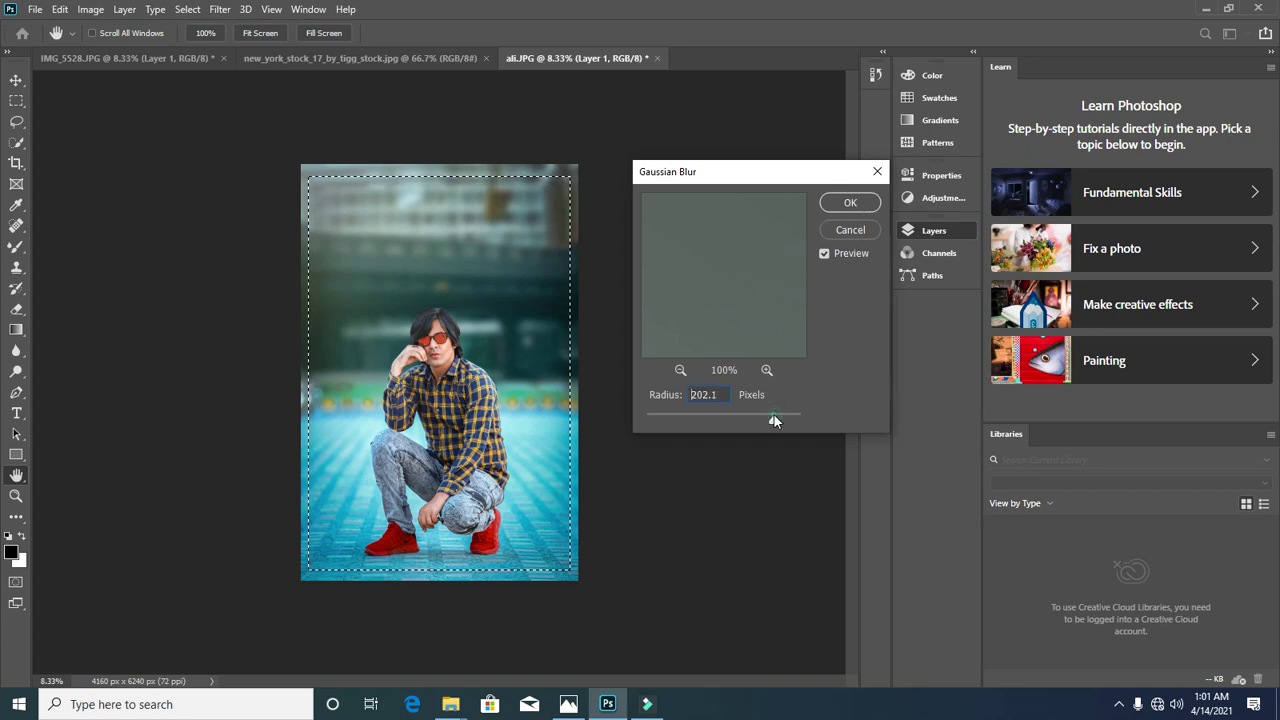
left_click(849, 231)
Step: Clear the selection and apply a Gaussian Blur with a radius of 121.5 pixels to Layer 1
key("ctrl+d")
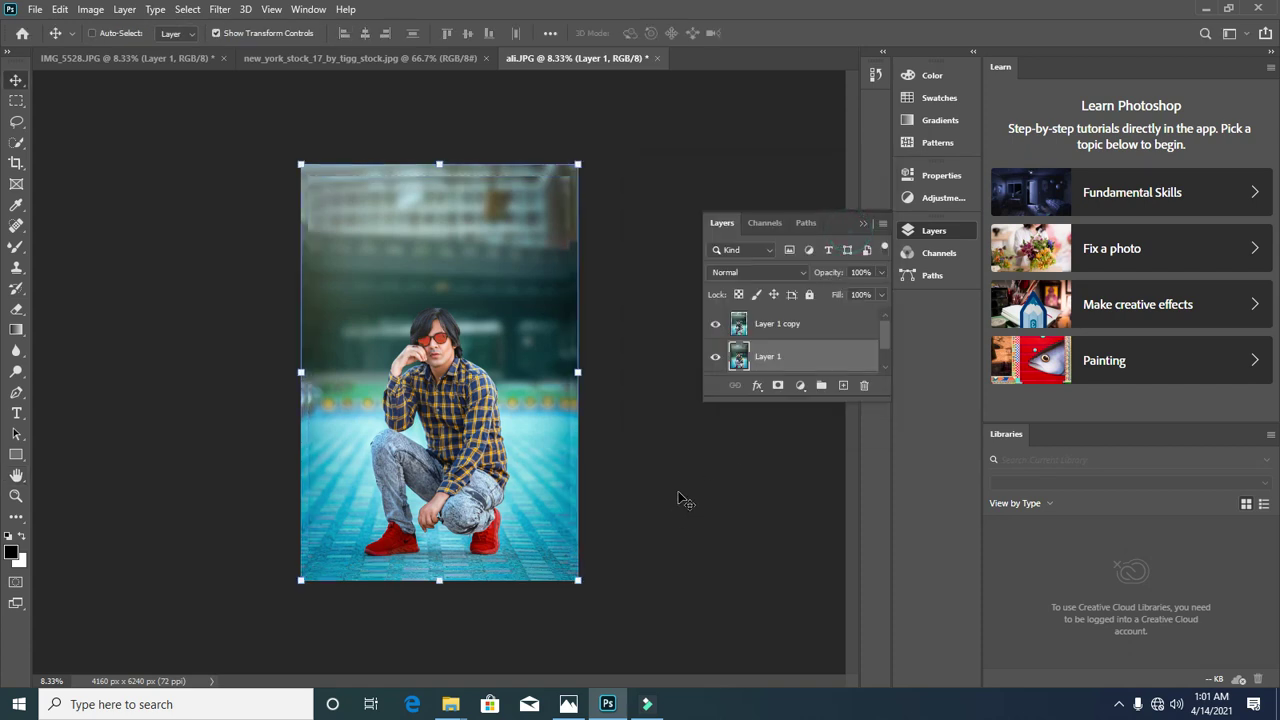
left_click(220, 9)
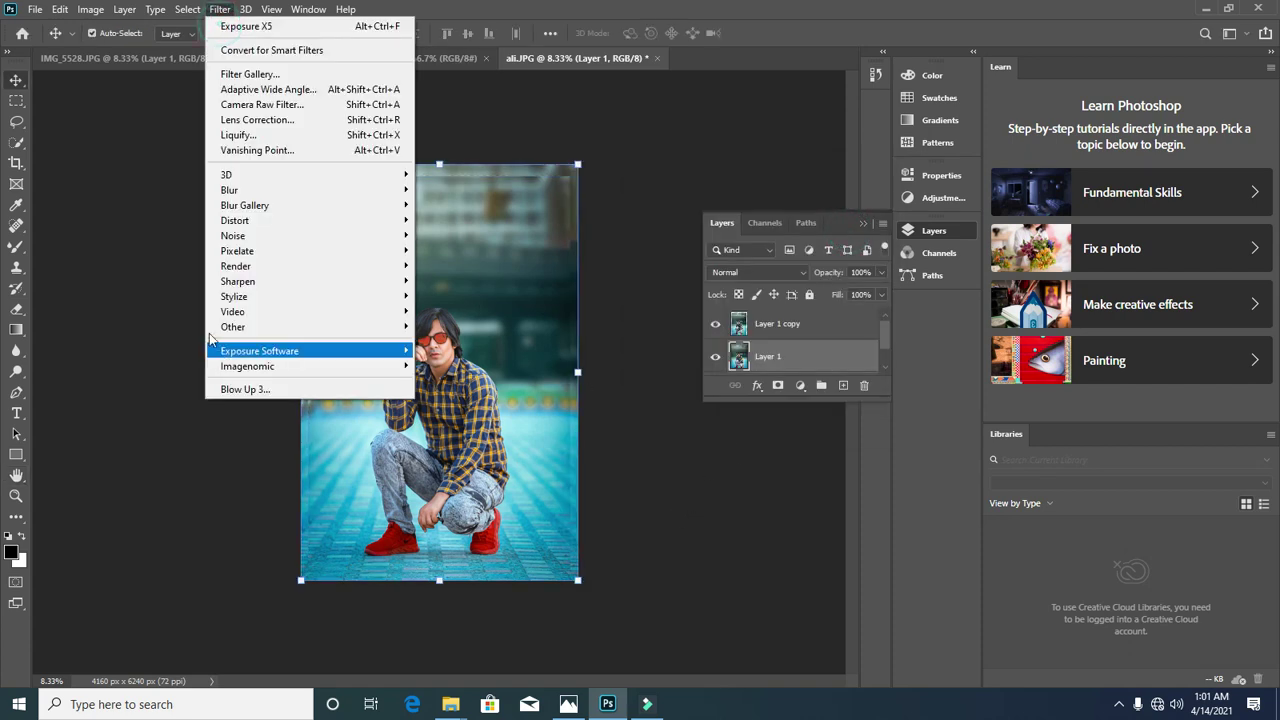
mouse_move(256, 190)
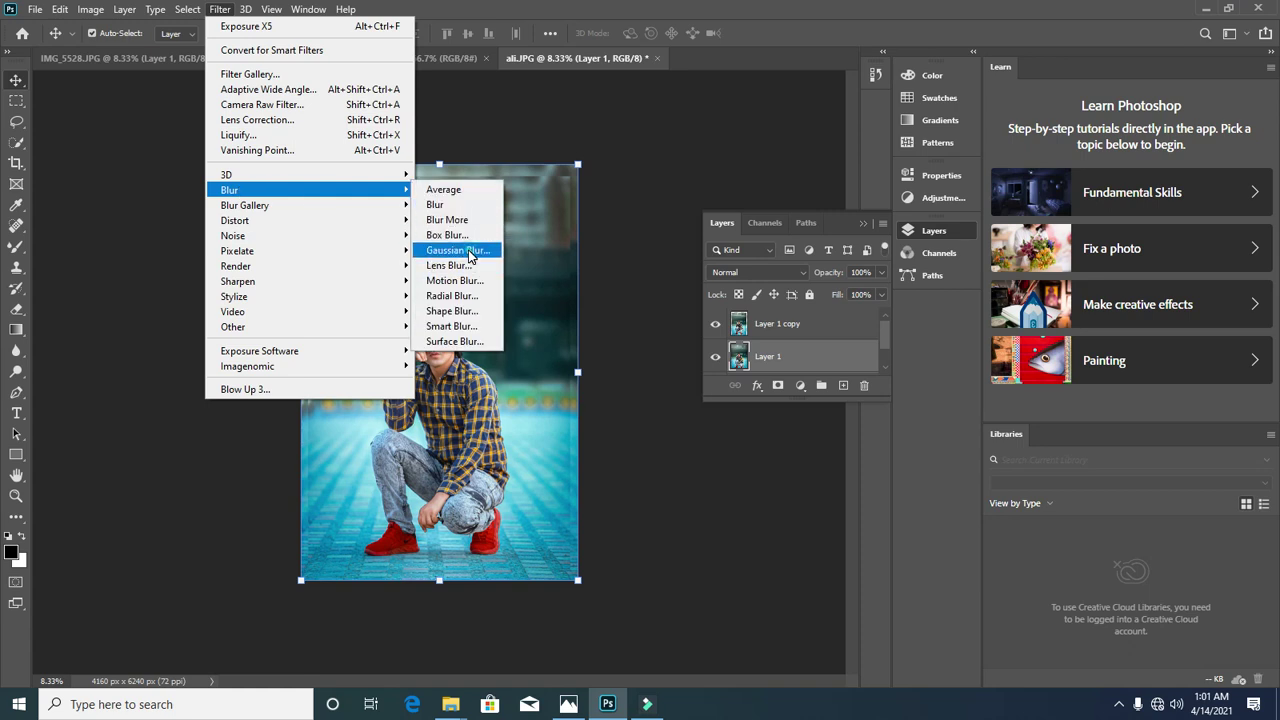
left_click(465, 250)
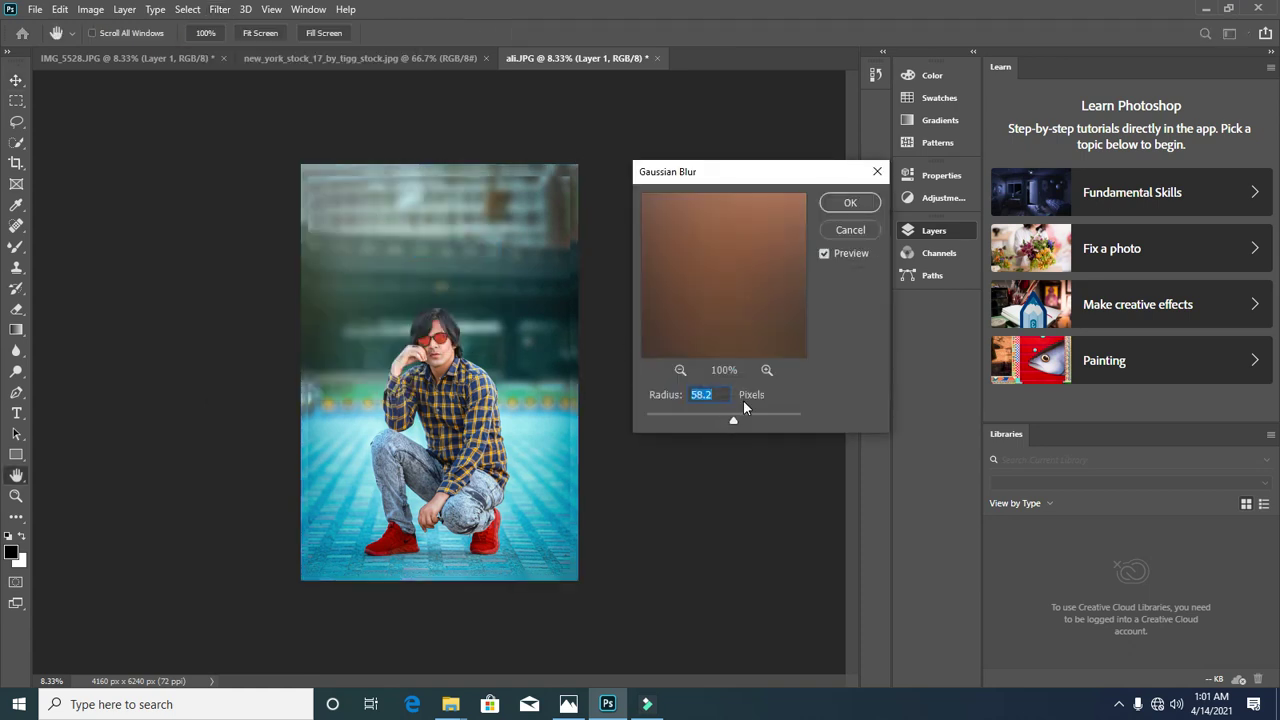
left_click_drag(735, 420, 752, 419)
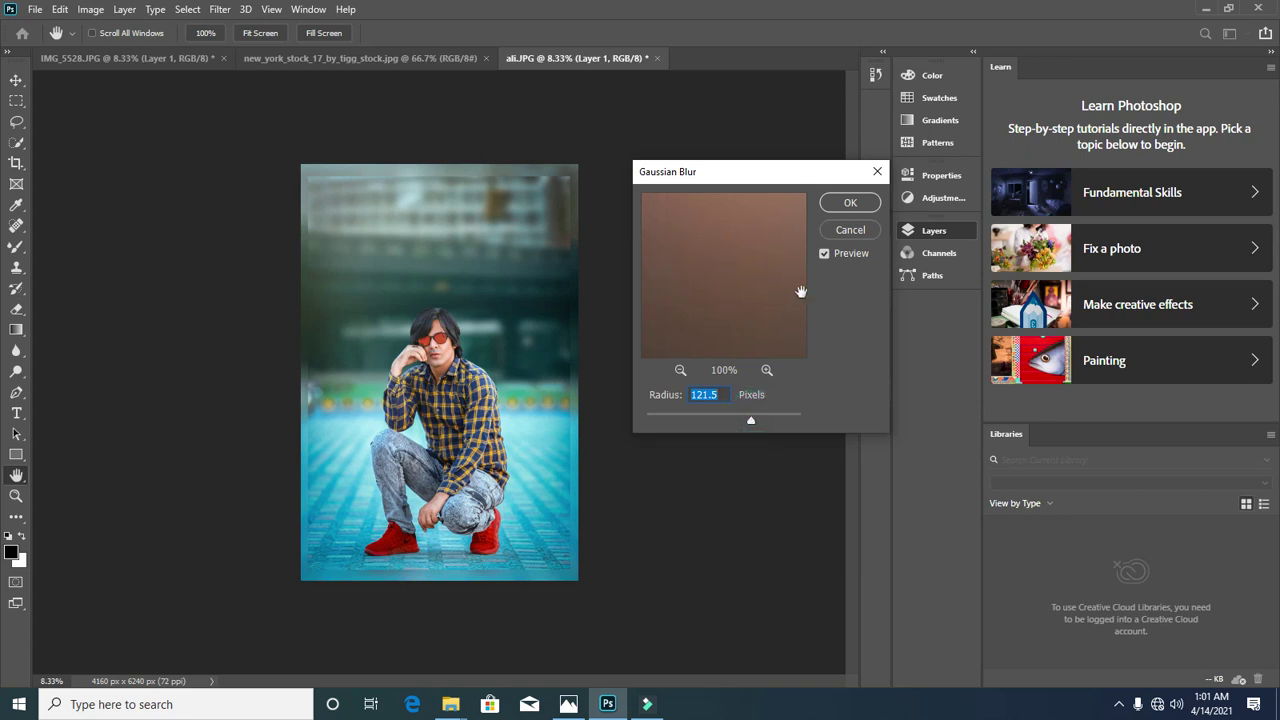
left_click(848, 205)
key("v")
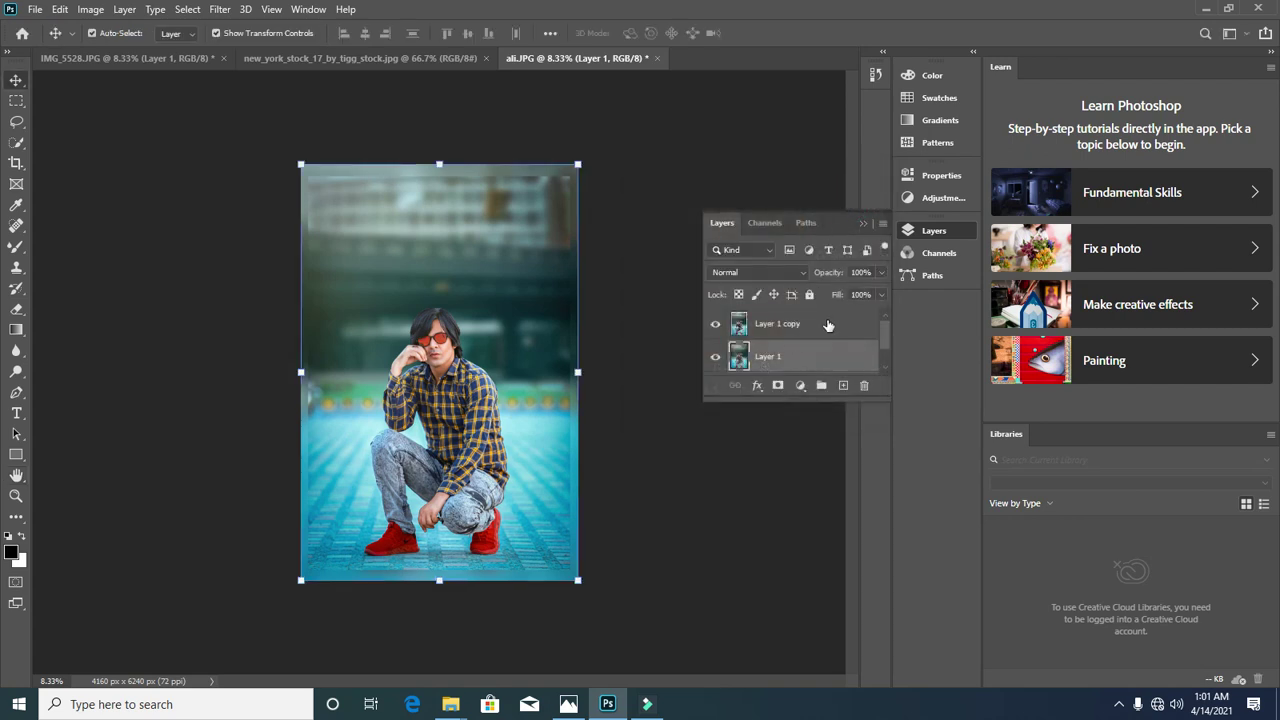
Step: Add an 18 px white inside stroke to Layer 1 copy and merge all layers into the Background
left_click(829, 324)
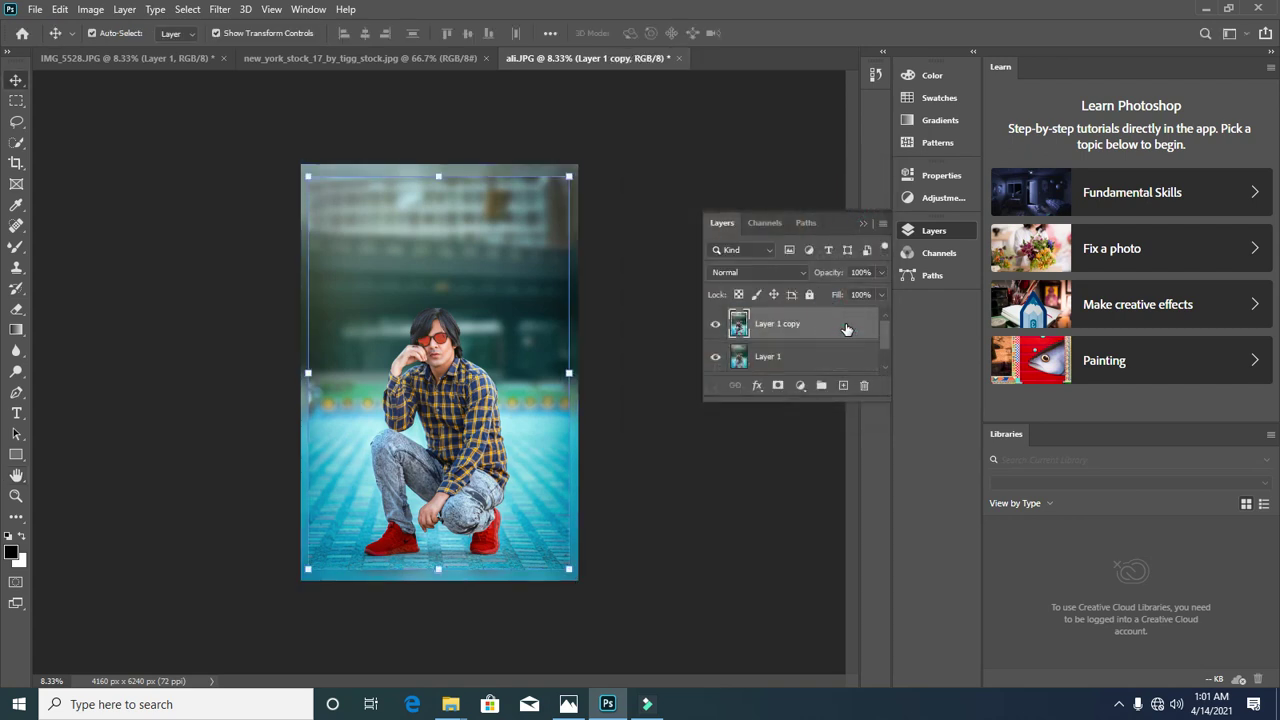
double_click(845, 326)
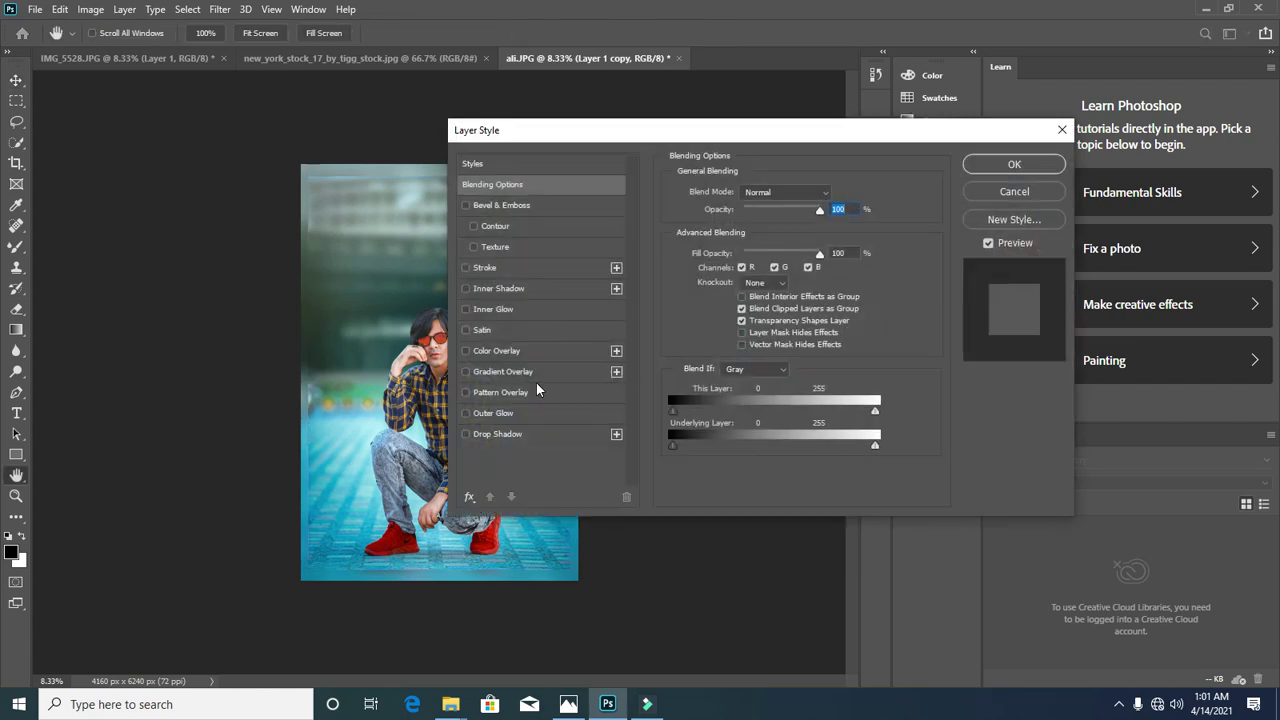
left_click(464, 269)
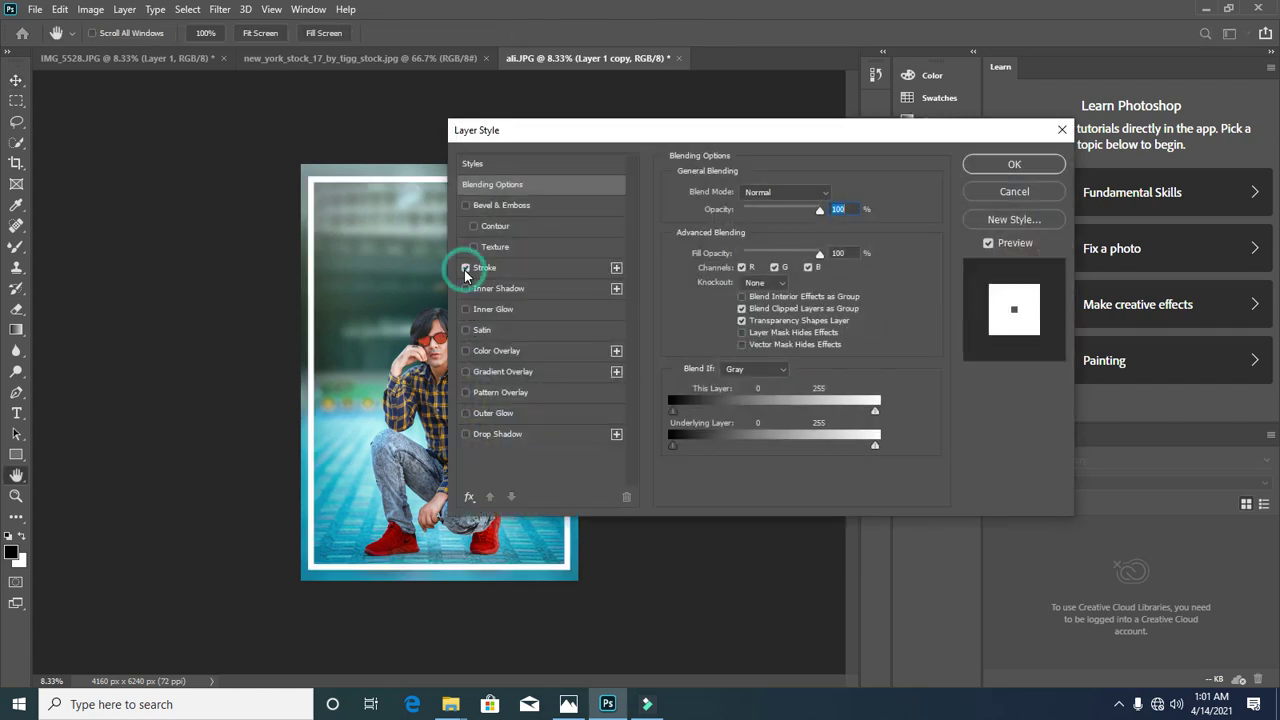
left_click(520, 268)
left_click_drag(747, 186, 744, 187)
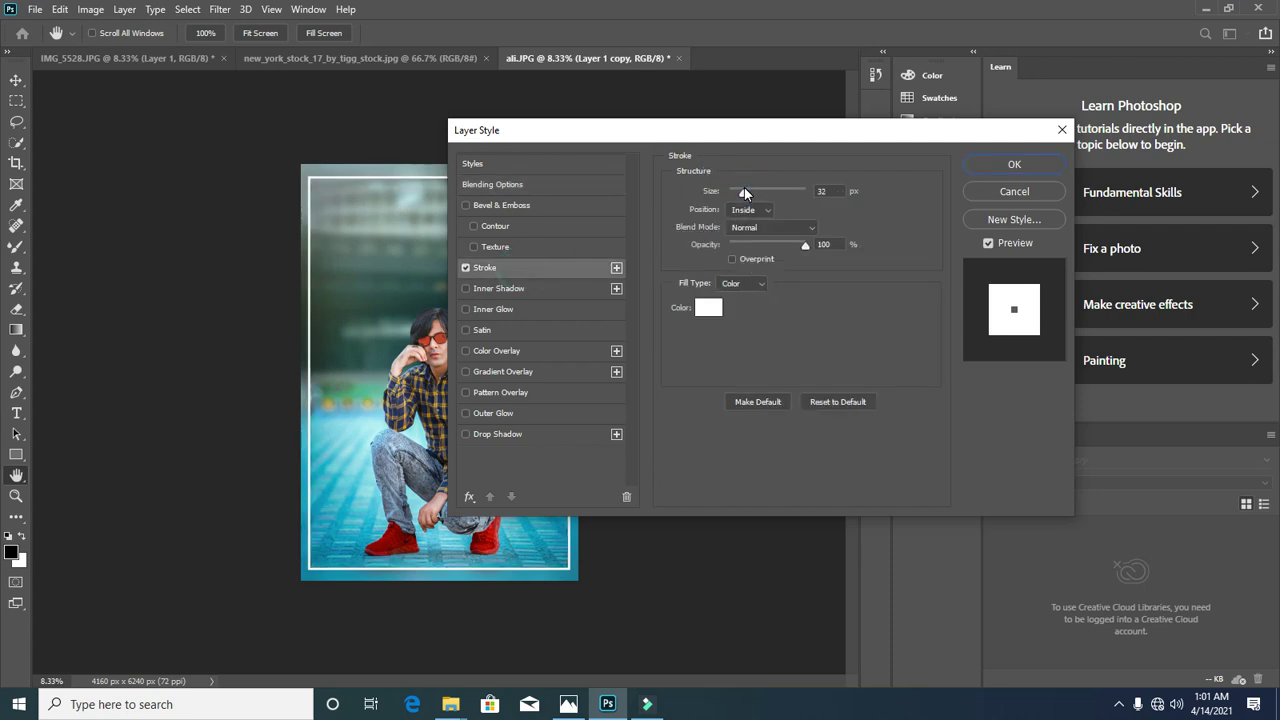
left_click_drag(744, 187, 740, 191)
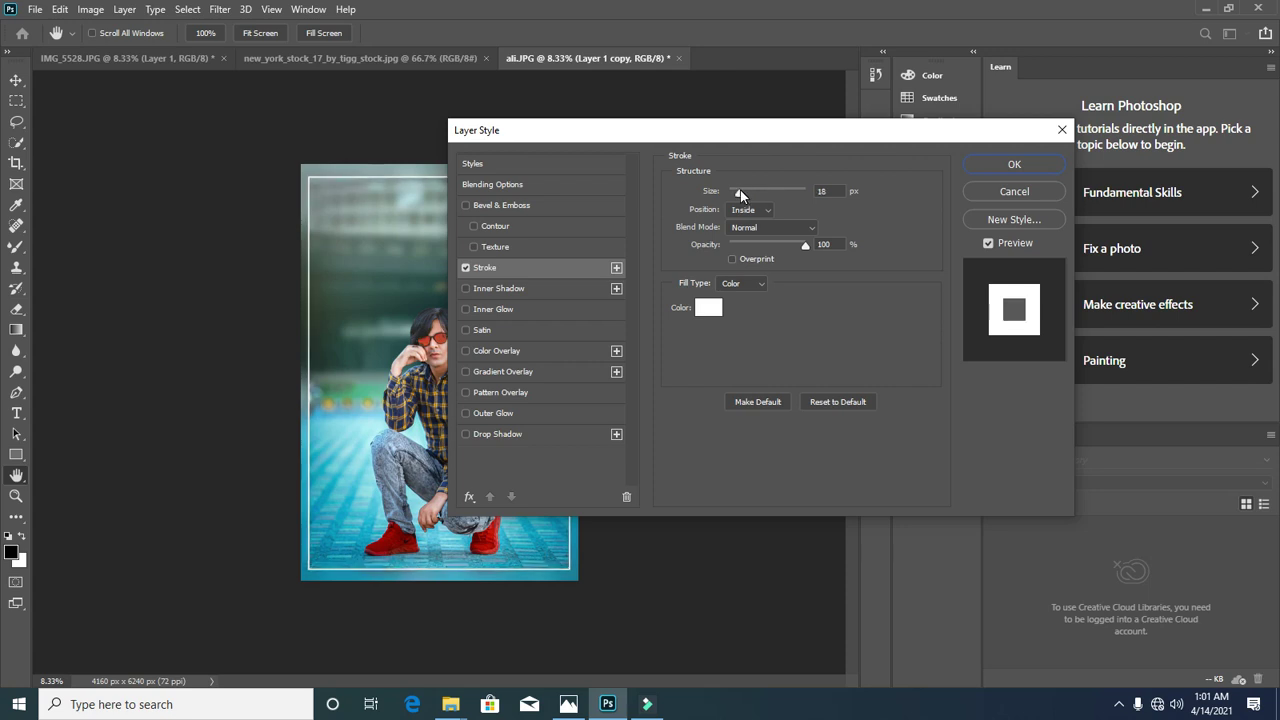
left_click(990, 165)
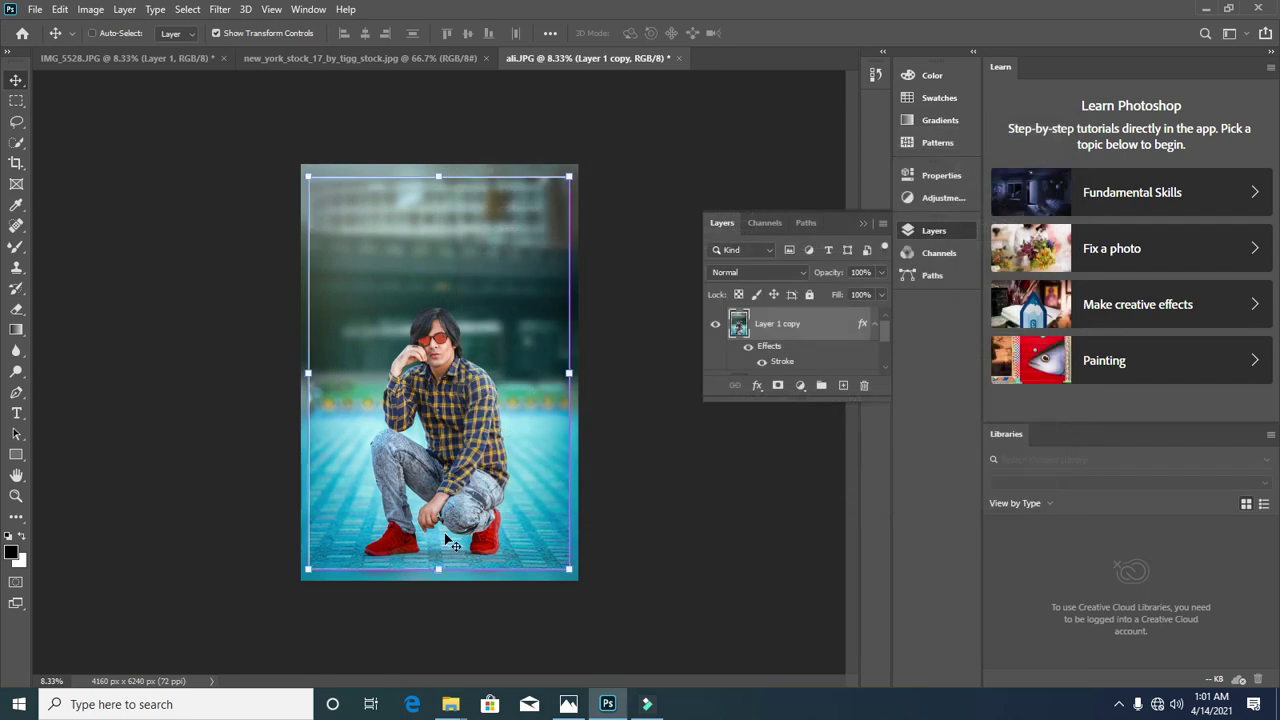
key("ctrl+e")
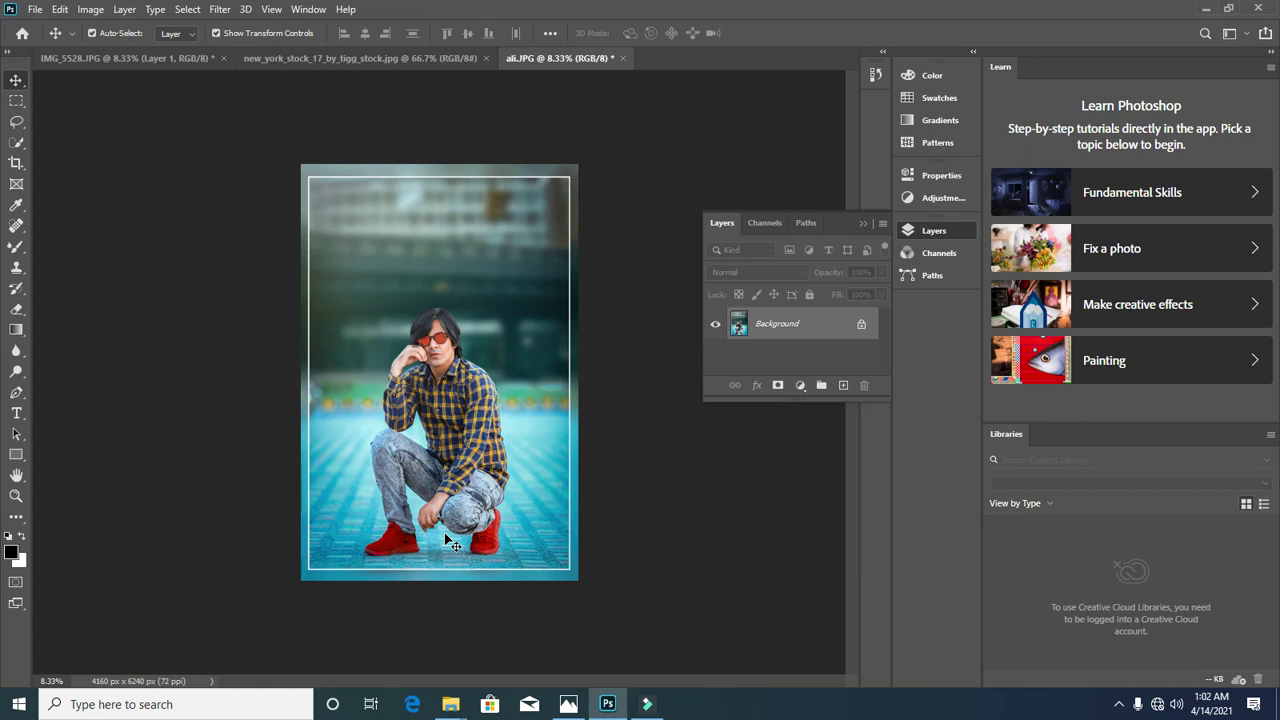
Step: Examine the finished framed photo up close on the man and as a whole
key("ctrl+plus")
key("ctrl+plus")
key("ctrl+plus")
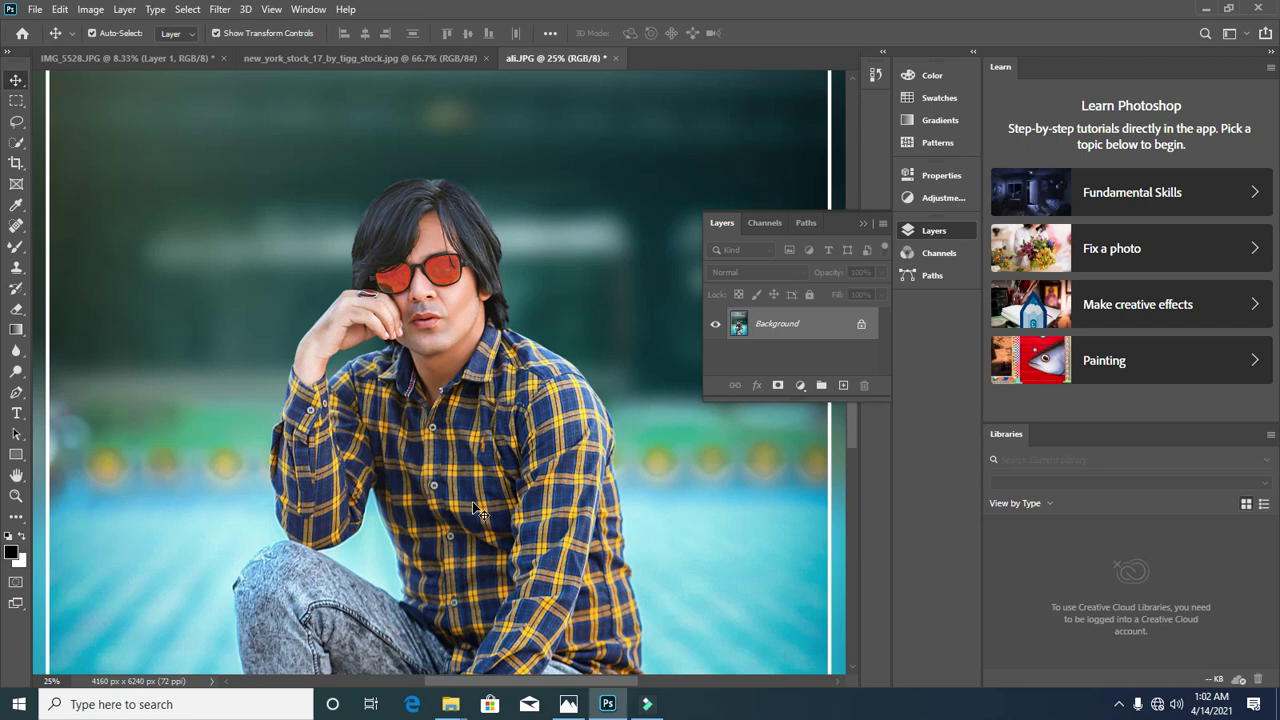
key("ctrl+minus")
key("ctrl+minus")
key("ctrl+minus")
key("ctrl+plus")
key("ctrl+minus")
key("ctrl+plus")
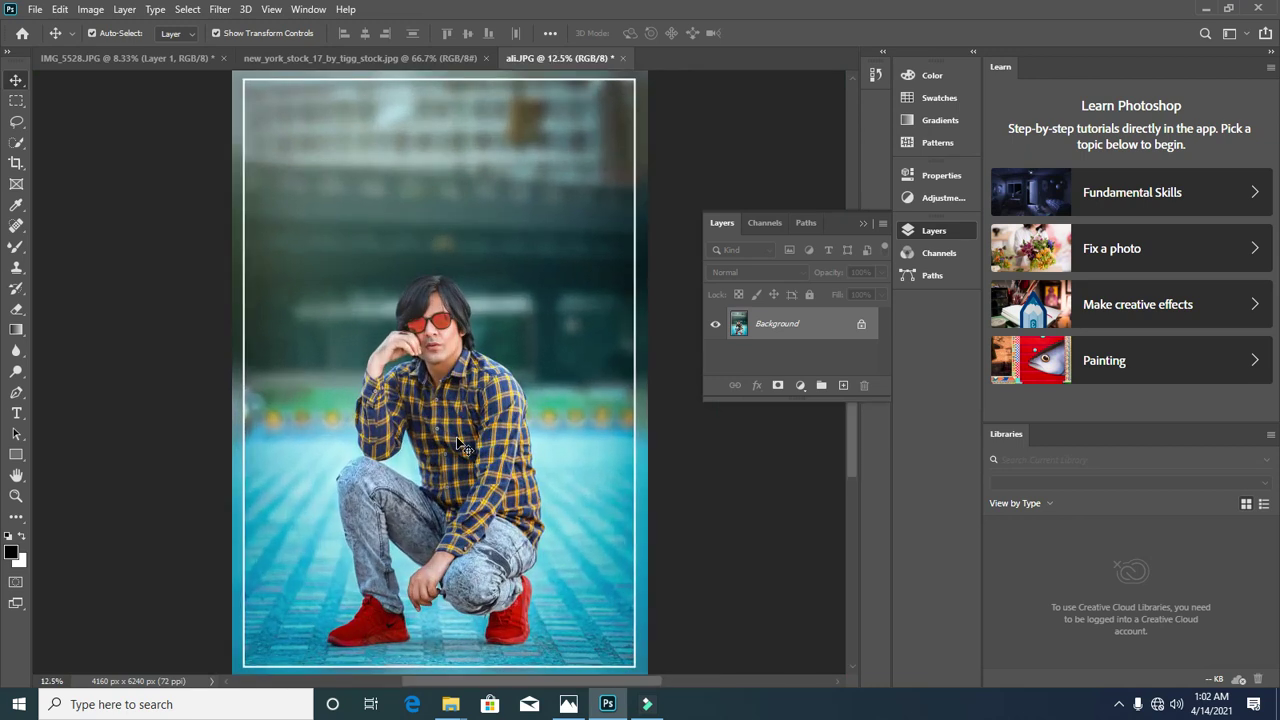
left_click(647, 704)
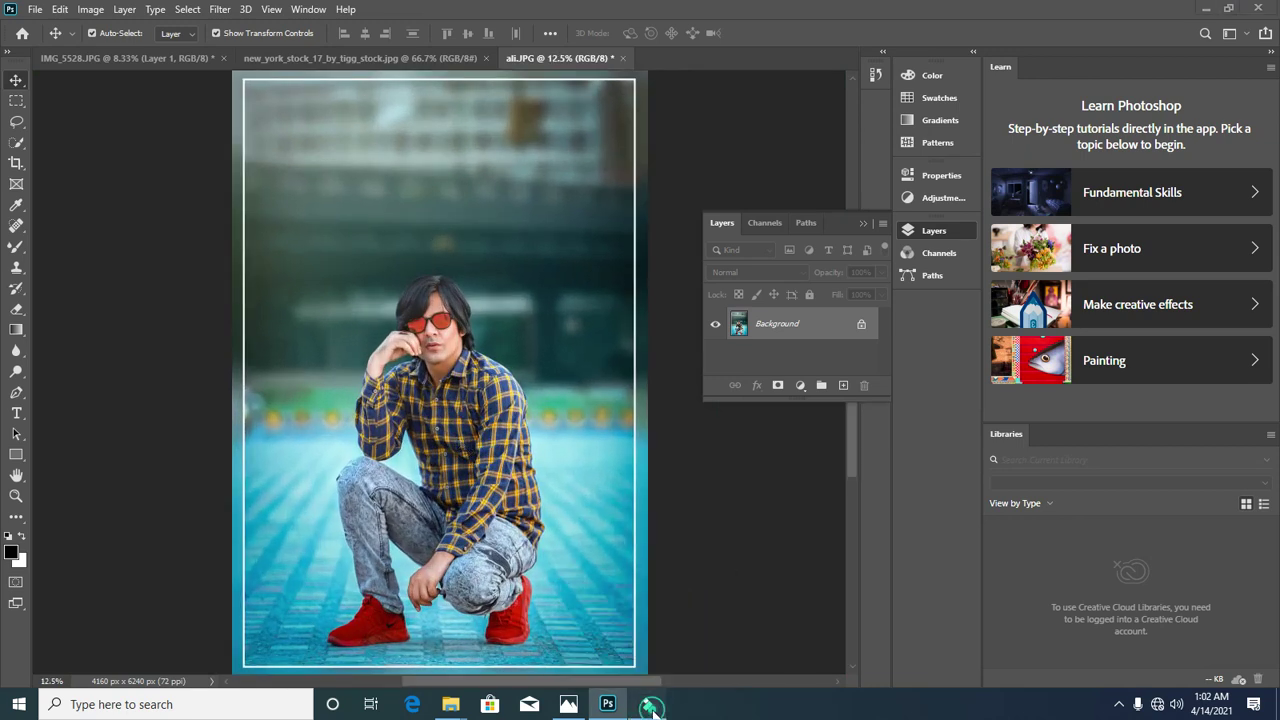